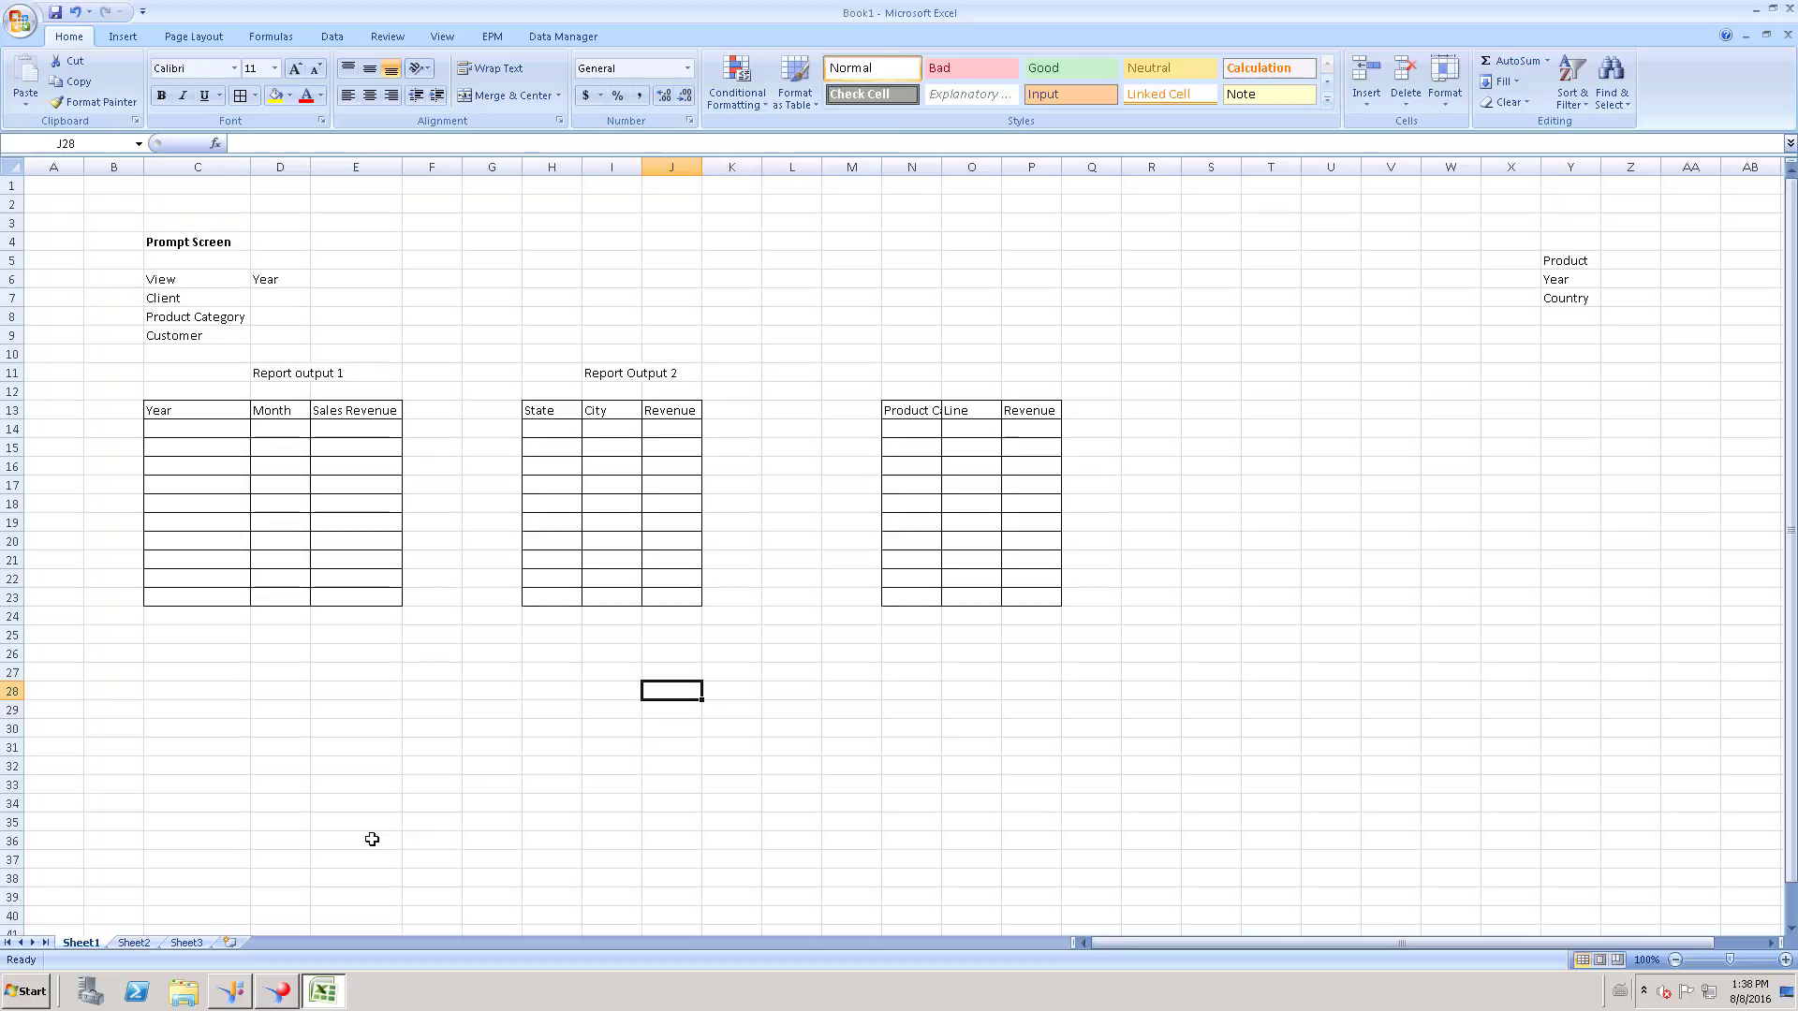
In the report, change the View answer in cell D6 to Product and check the tables.
click(168, 264)
drag(166, 279, 177, 337)
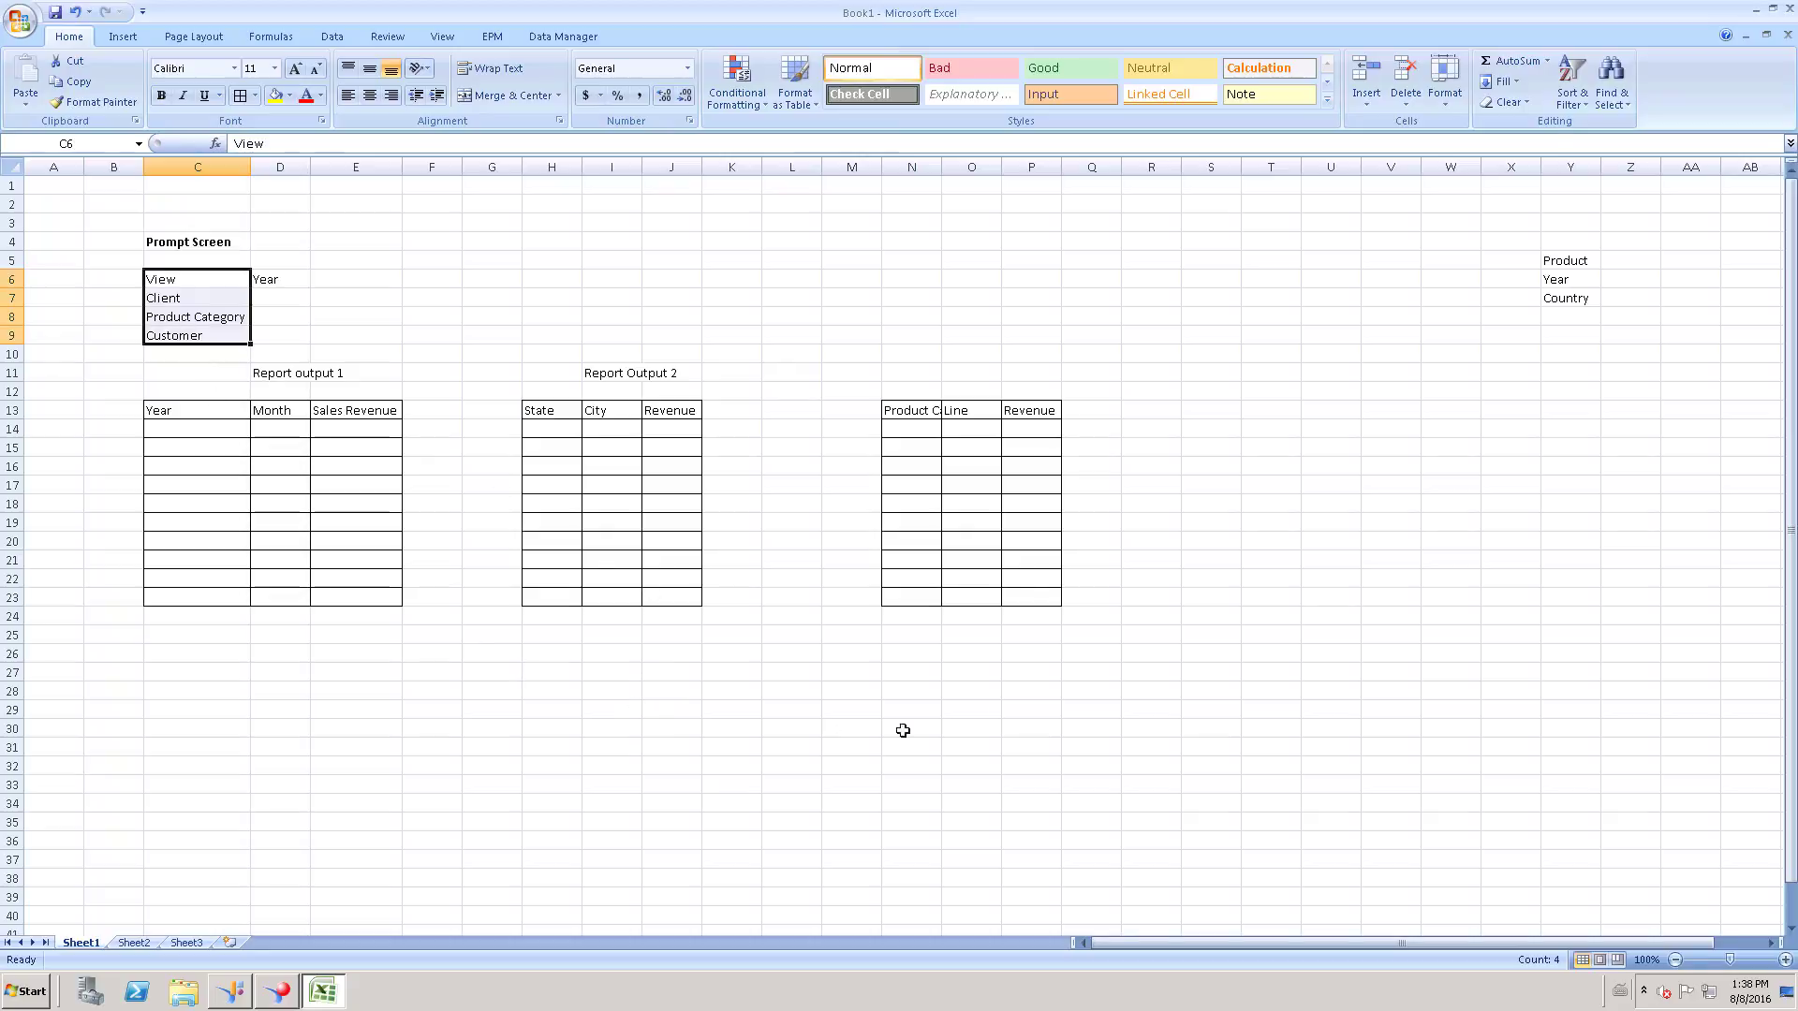
drag(200, 367, 1060, 637)
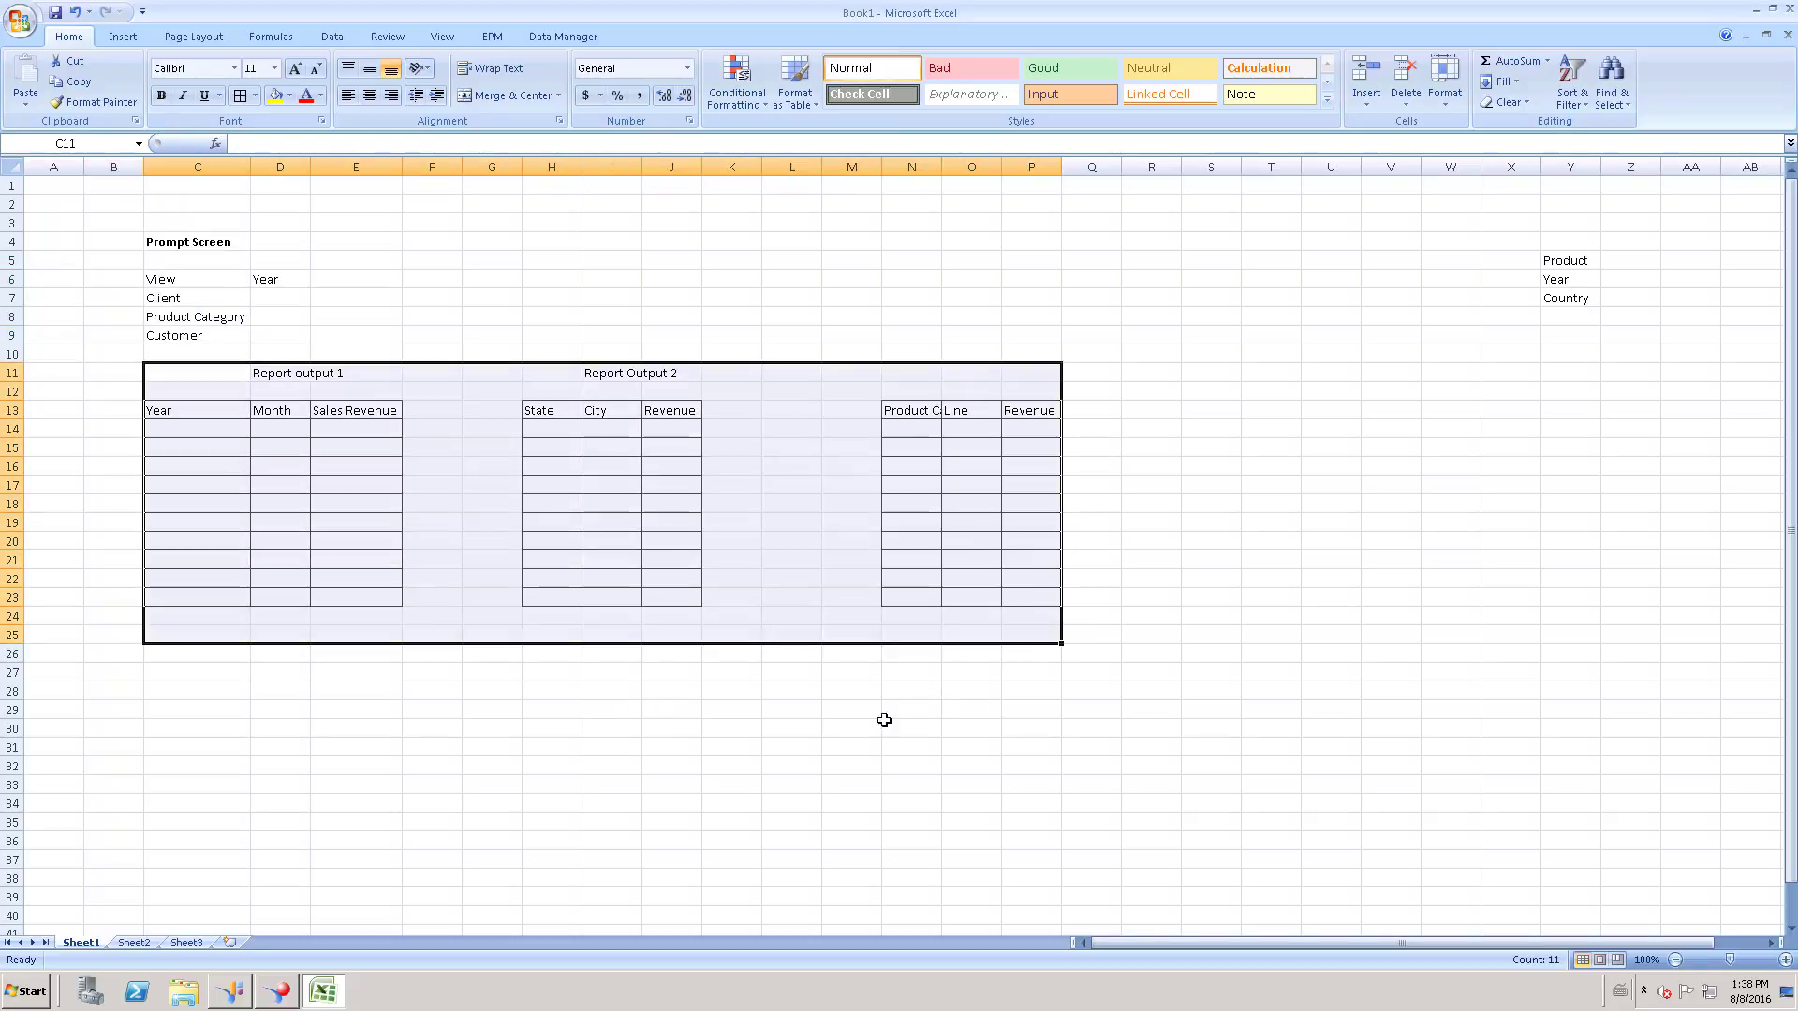
click(811, 731)
click(180, 279)
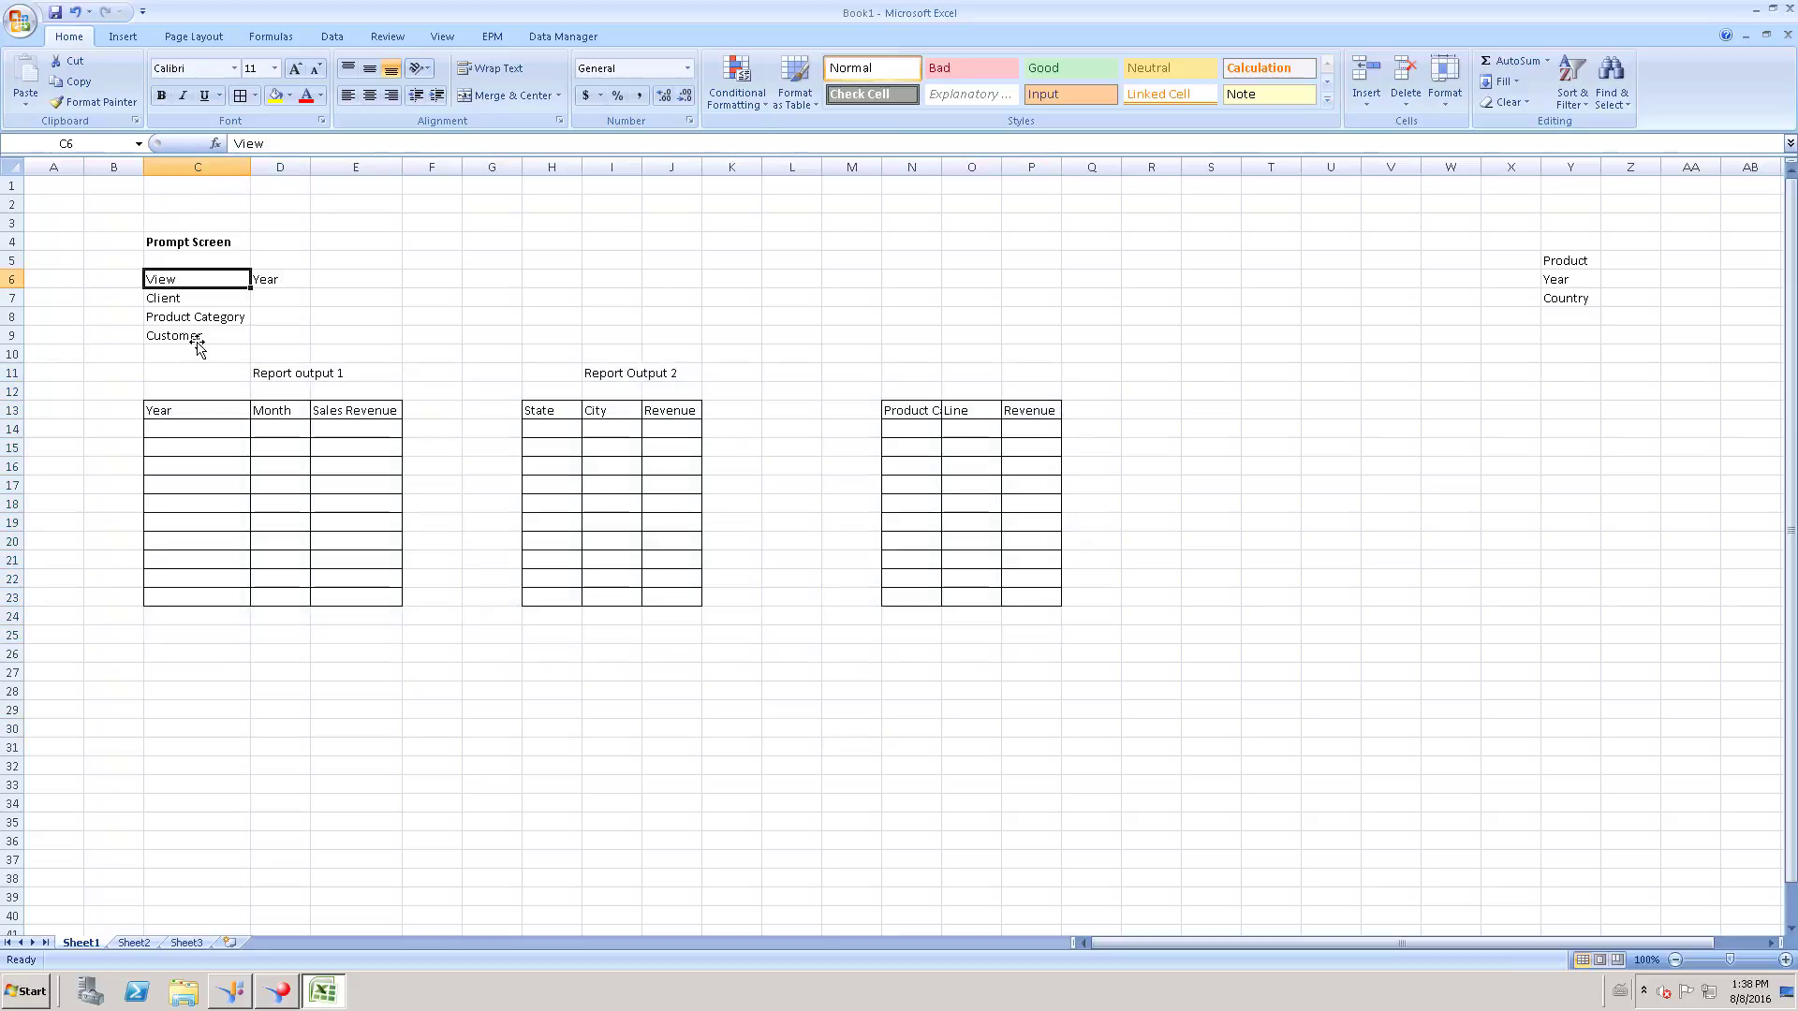
click(281, 279)
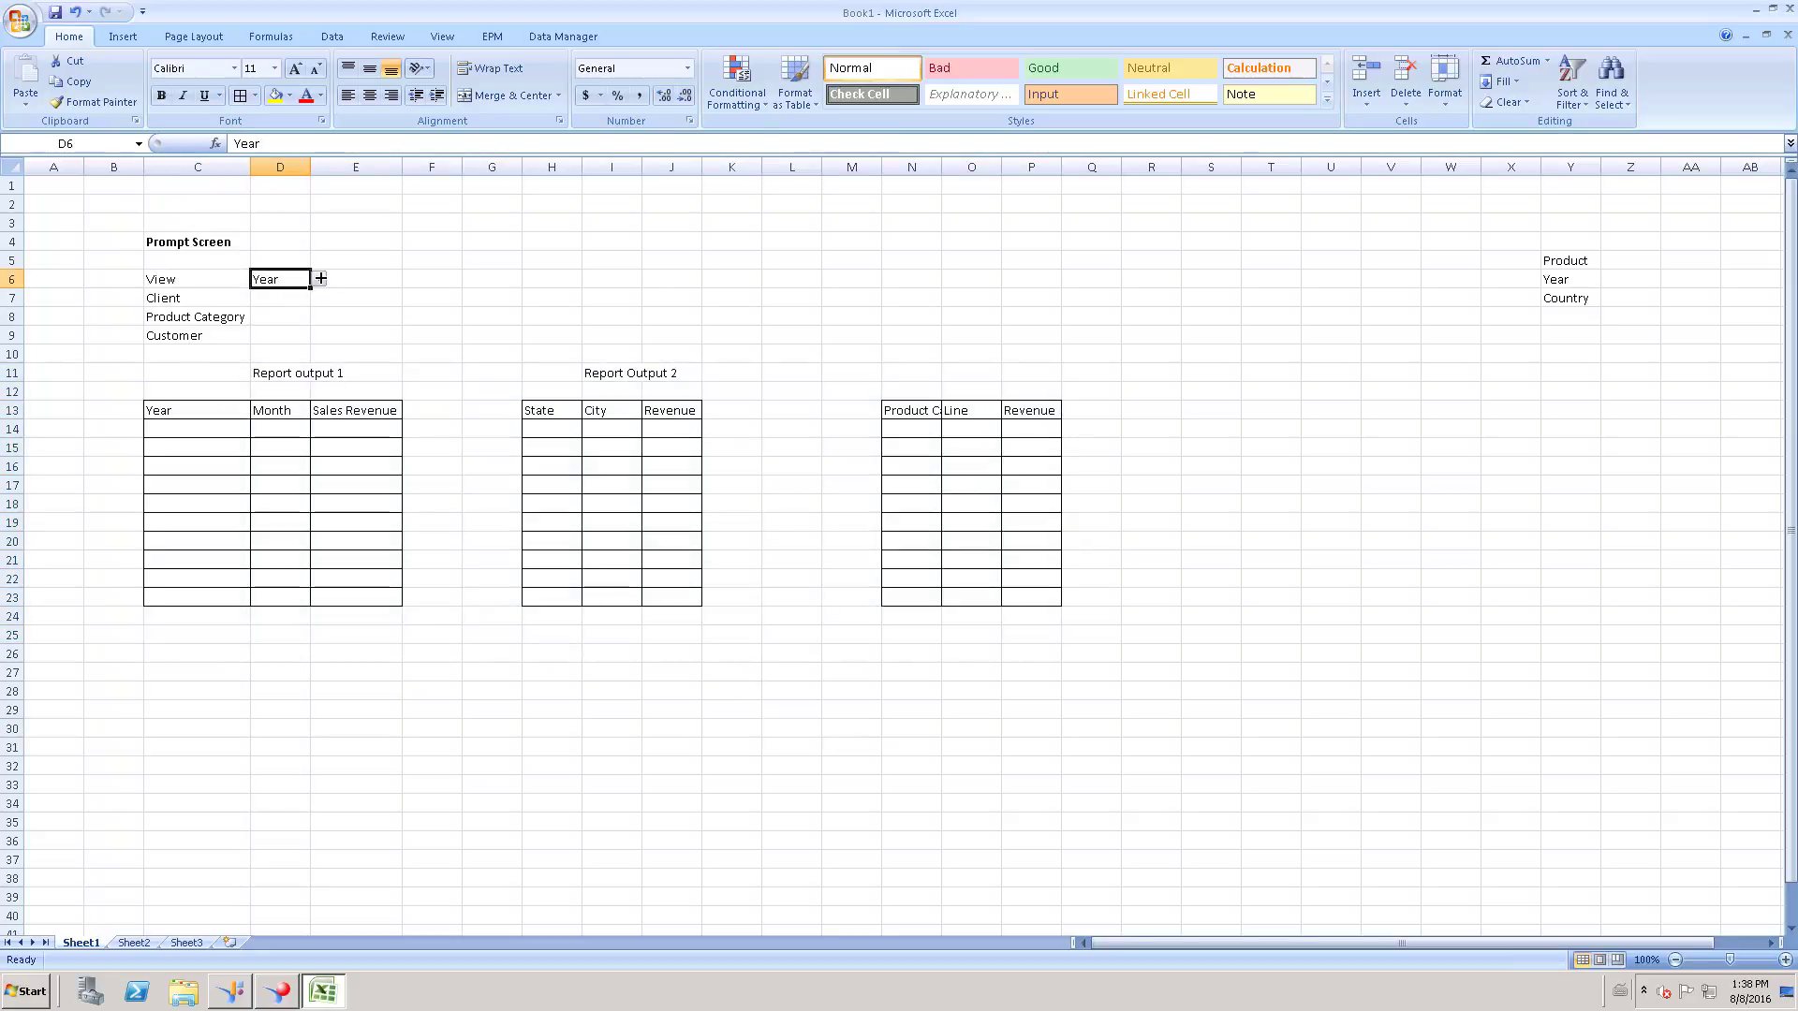
click(319, 279)
click(272, 295)
drag(901, 410, 1036, 596)
Set the View answer in D6 back to Year and select the first report table.
click(301, 278)
click(318, 278)
click(283, 298)
click(275, 308)
drag(177, 410, 361, 598)
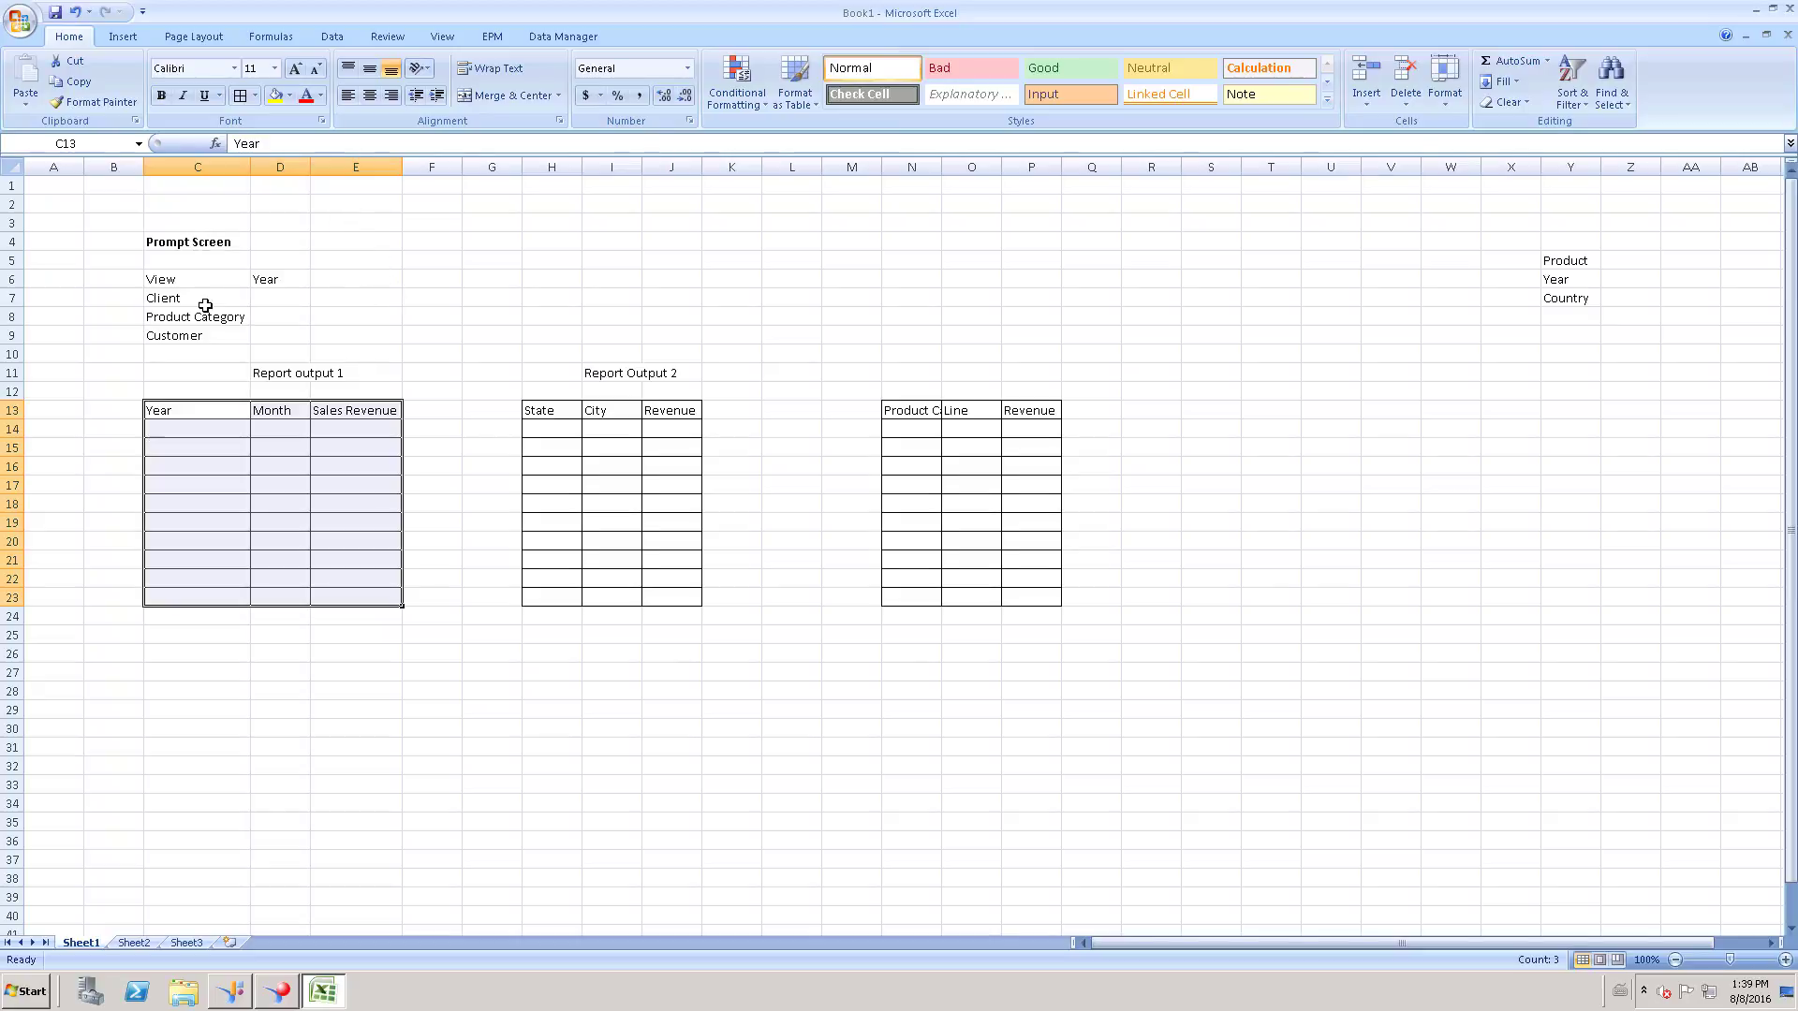
Select the View, Client, Product Category and Customer prompt labels with the Year answer.
drag(178, 296, 181, 335)
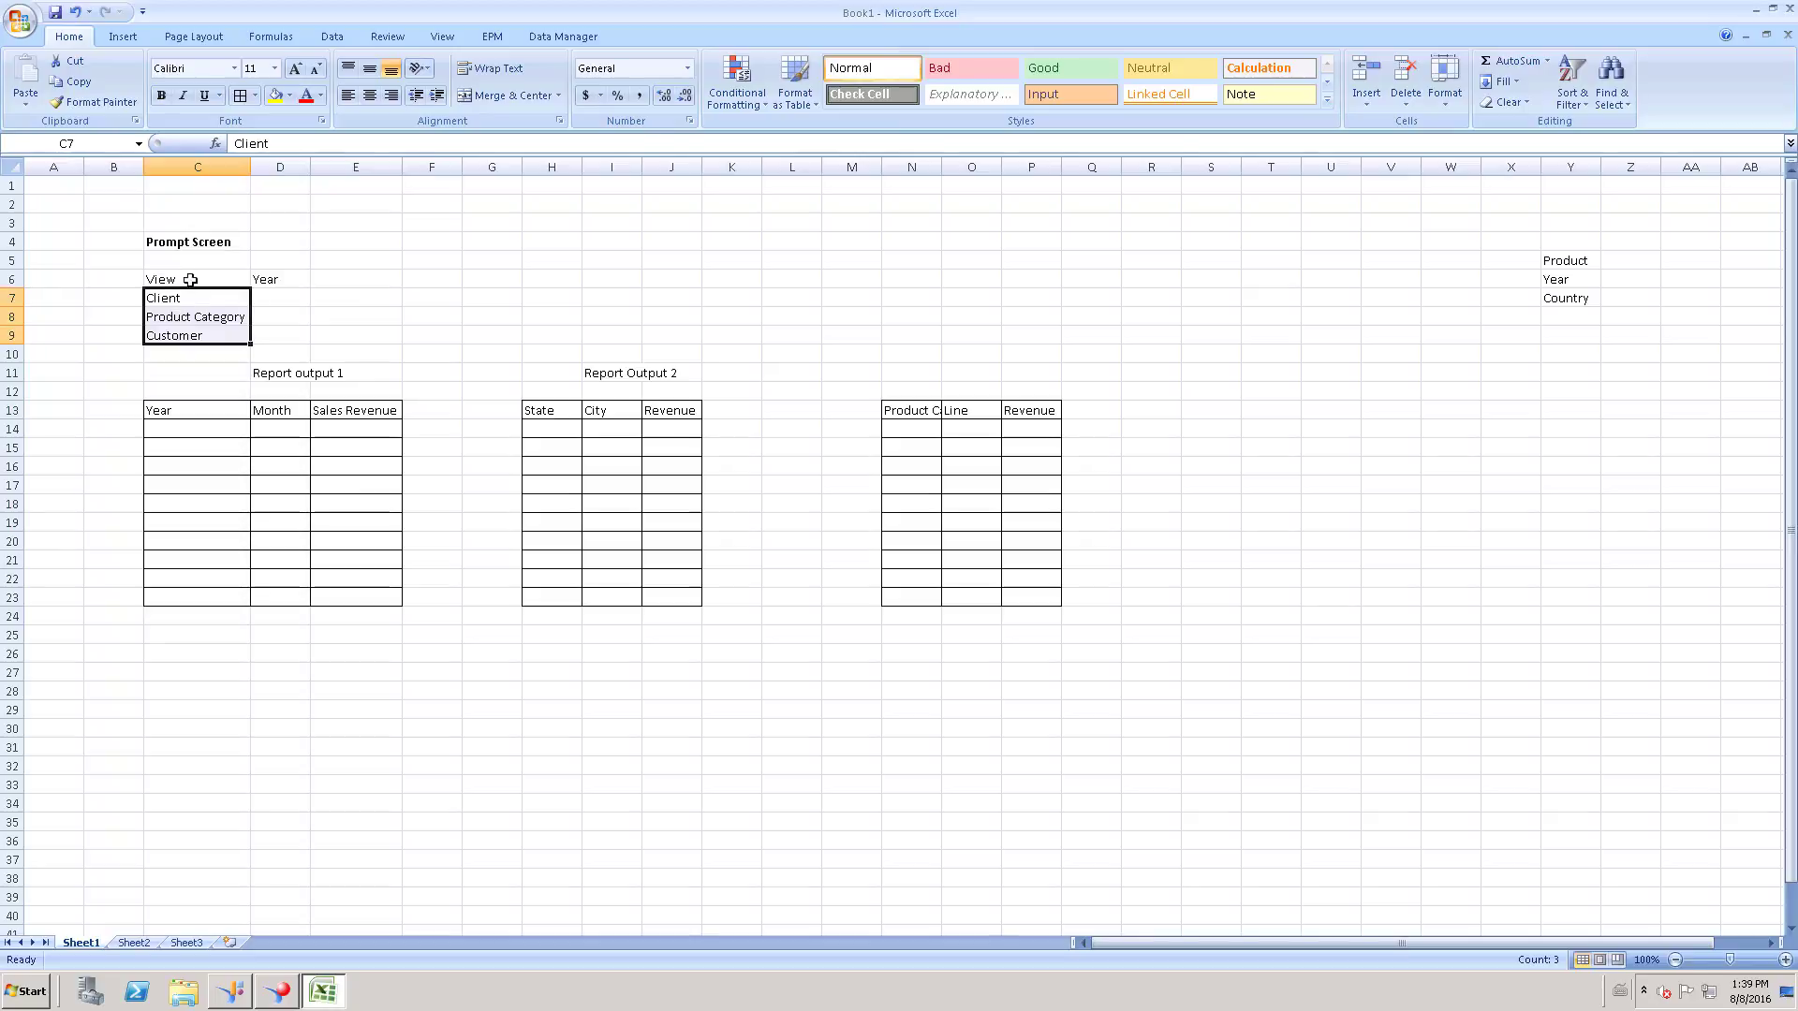
click(243, 280)
drag(246, 281, 256, 281)
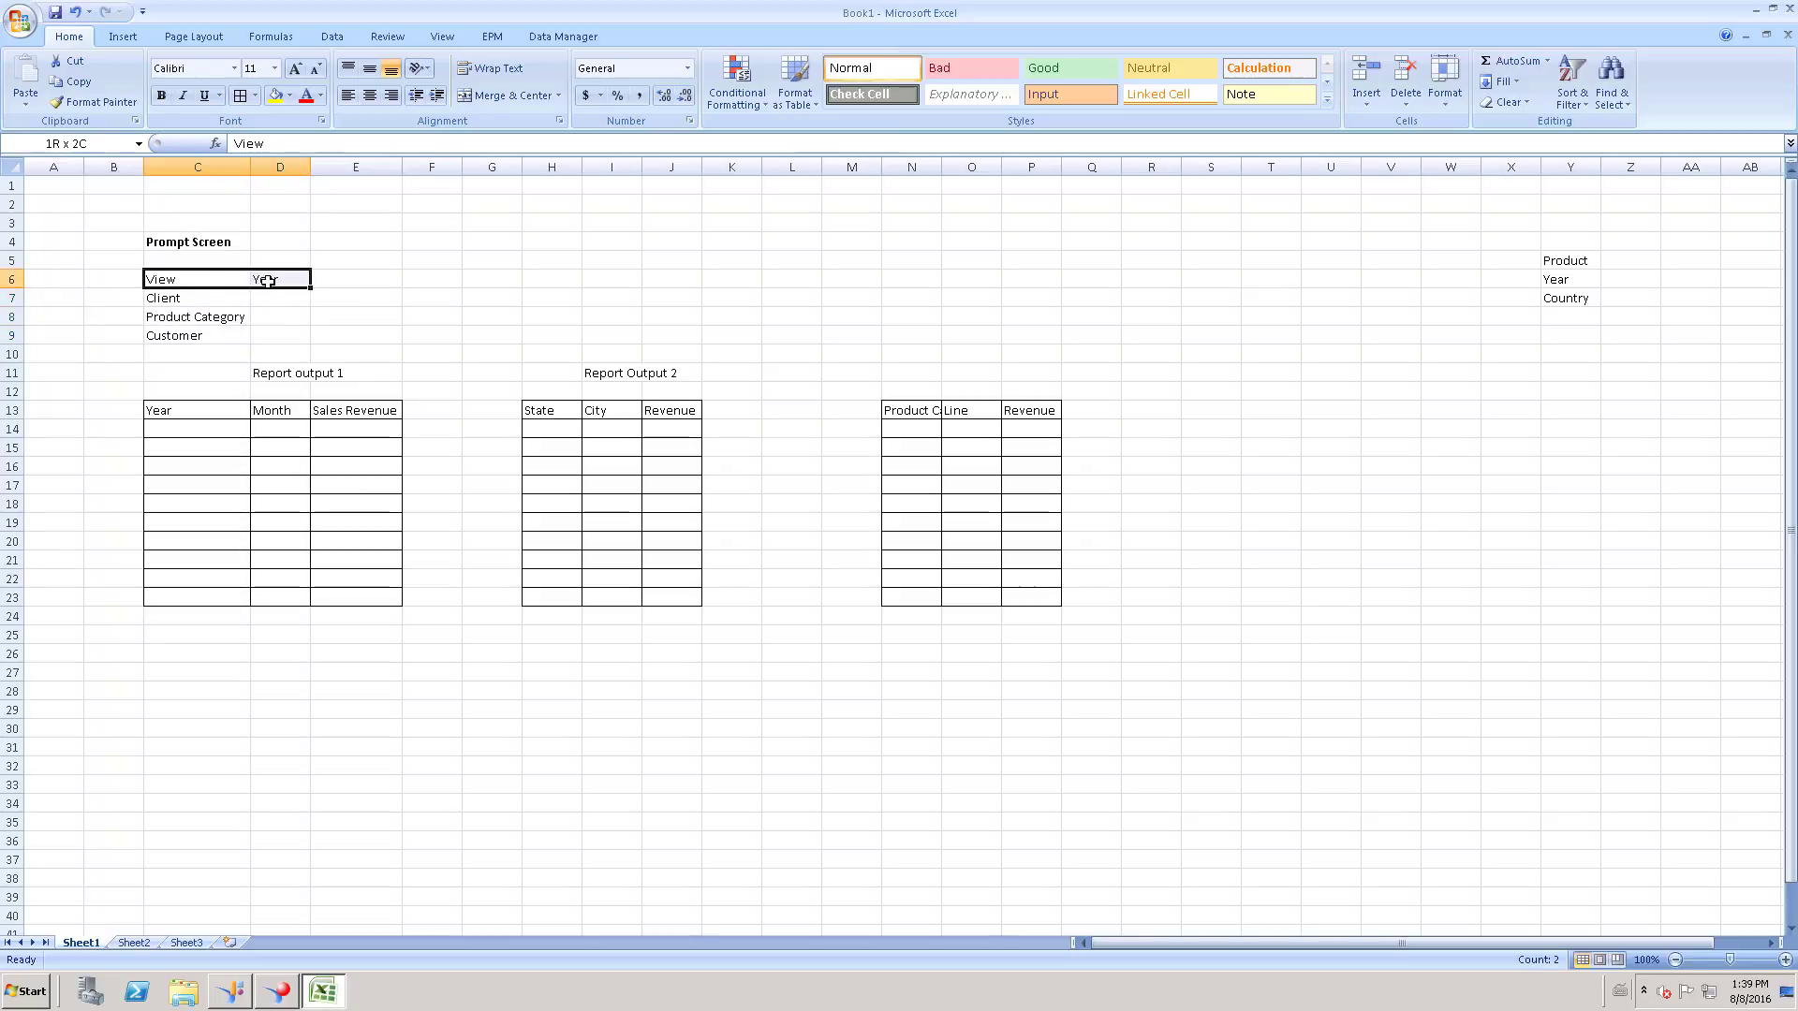
click(183, 298)
click(192, 321)
click(186, 339)
drag(185, 298, 189, 335)
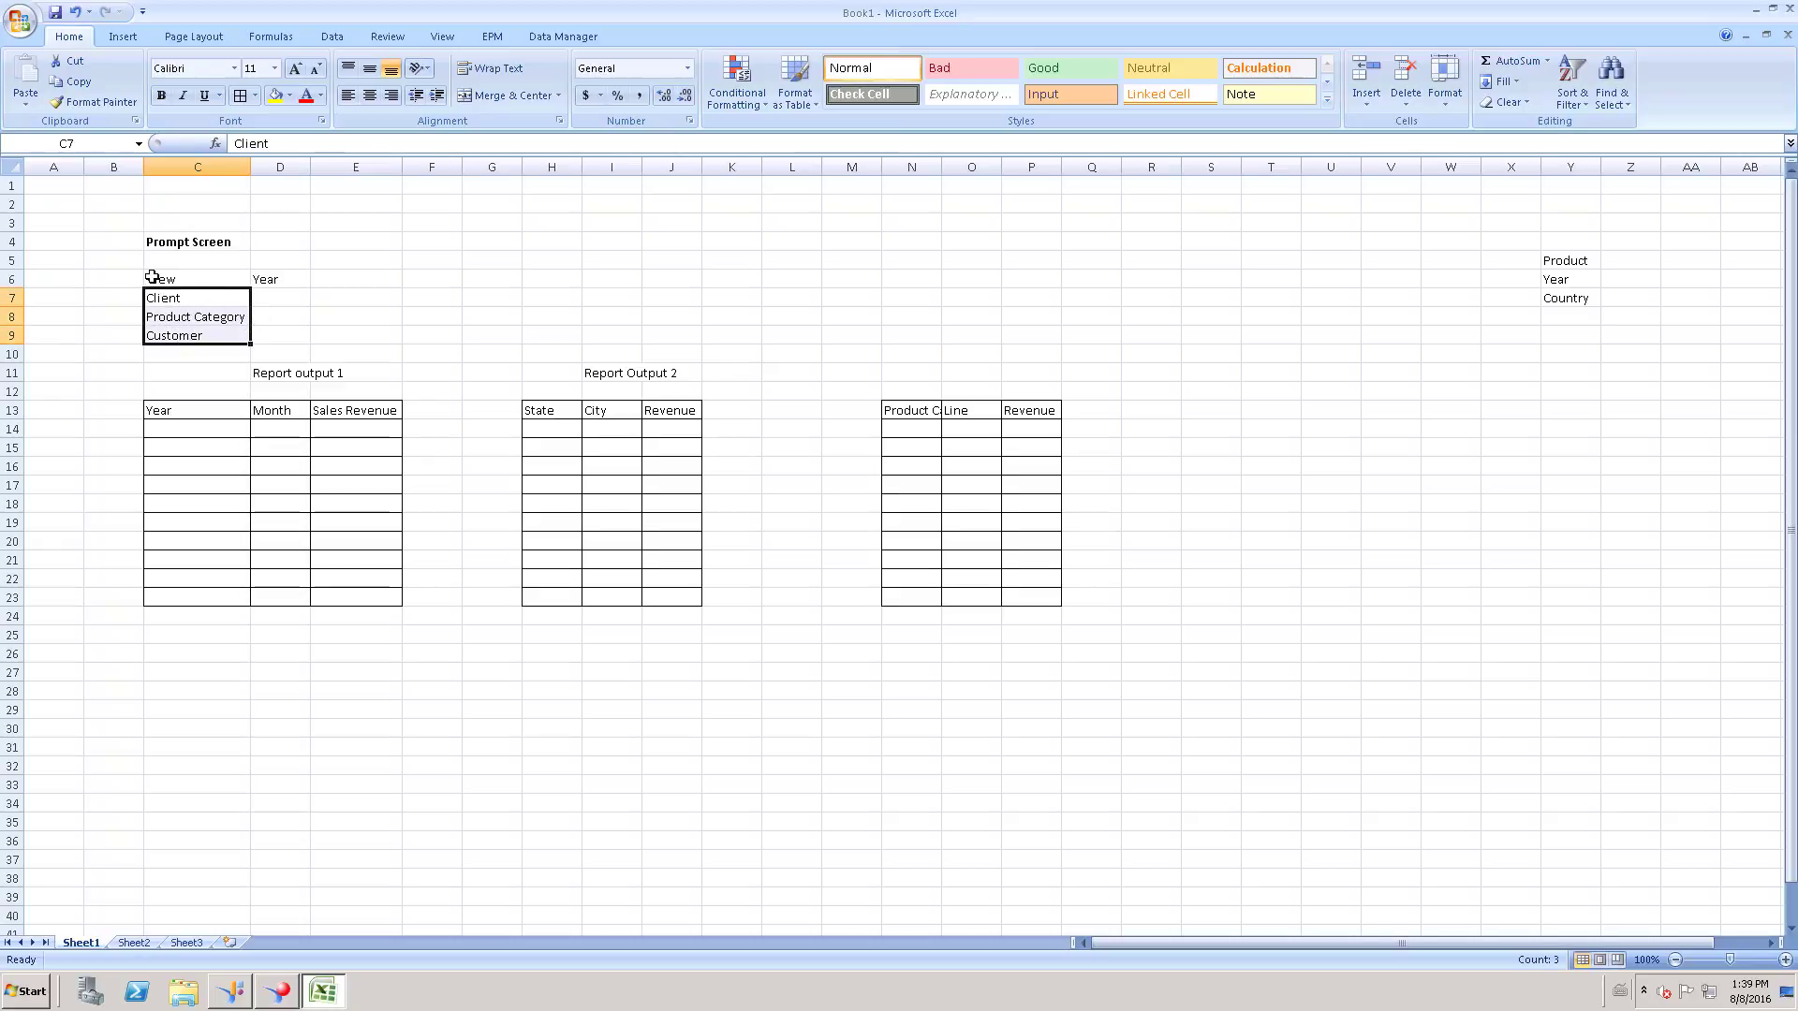
drag(150, 279, 263, 277)
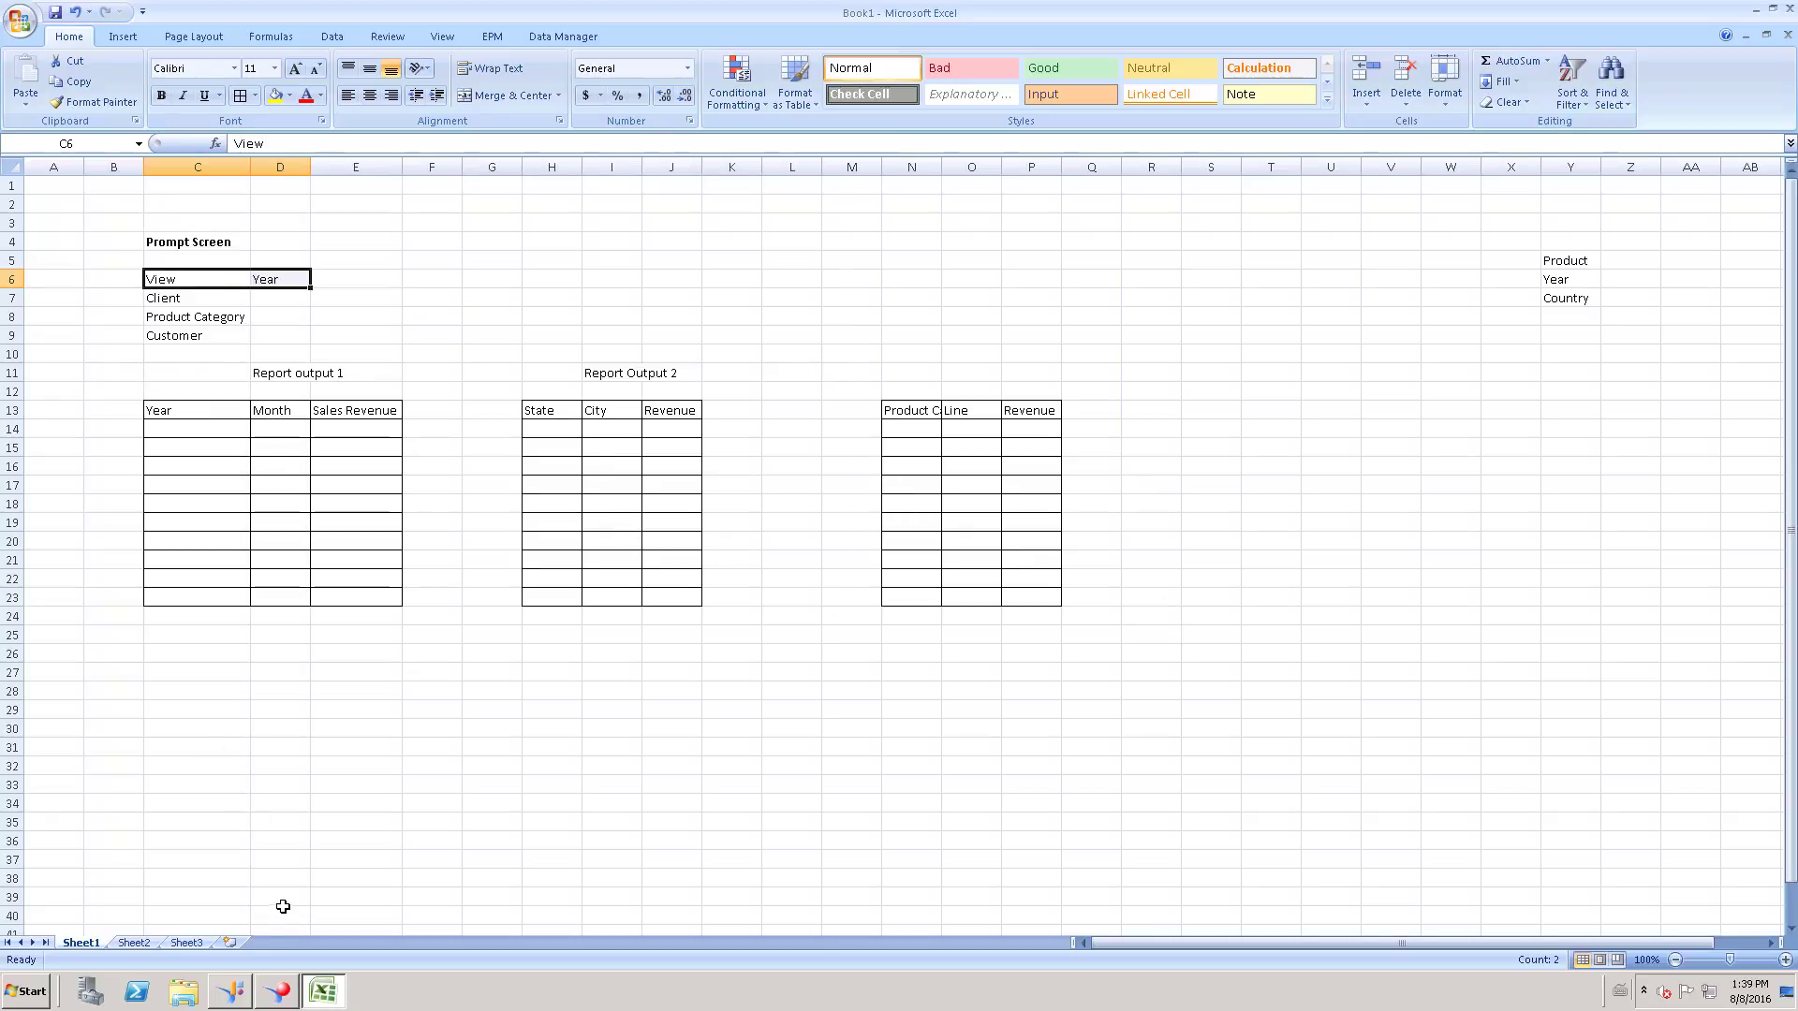
In Information Design Tool, show the values defined in the View list of values.
mouse_move(239, 997)
click(232, 995)
click(241, 959)
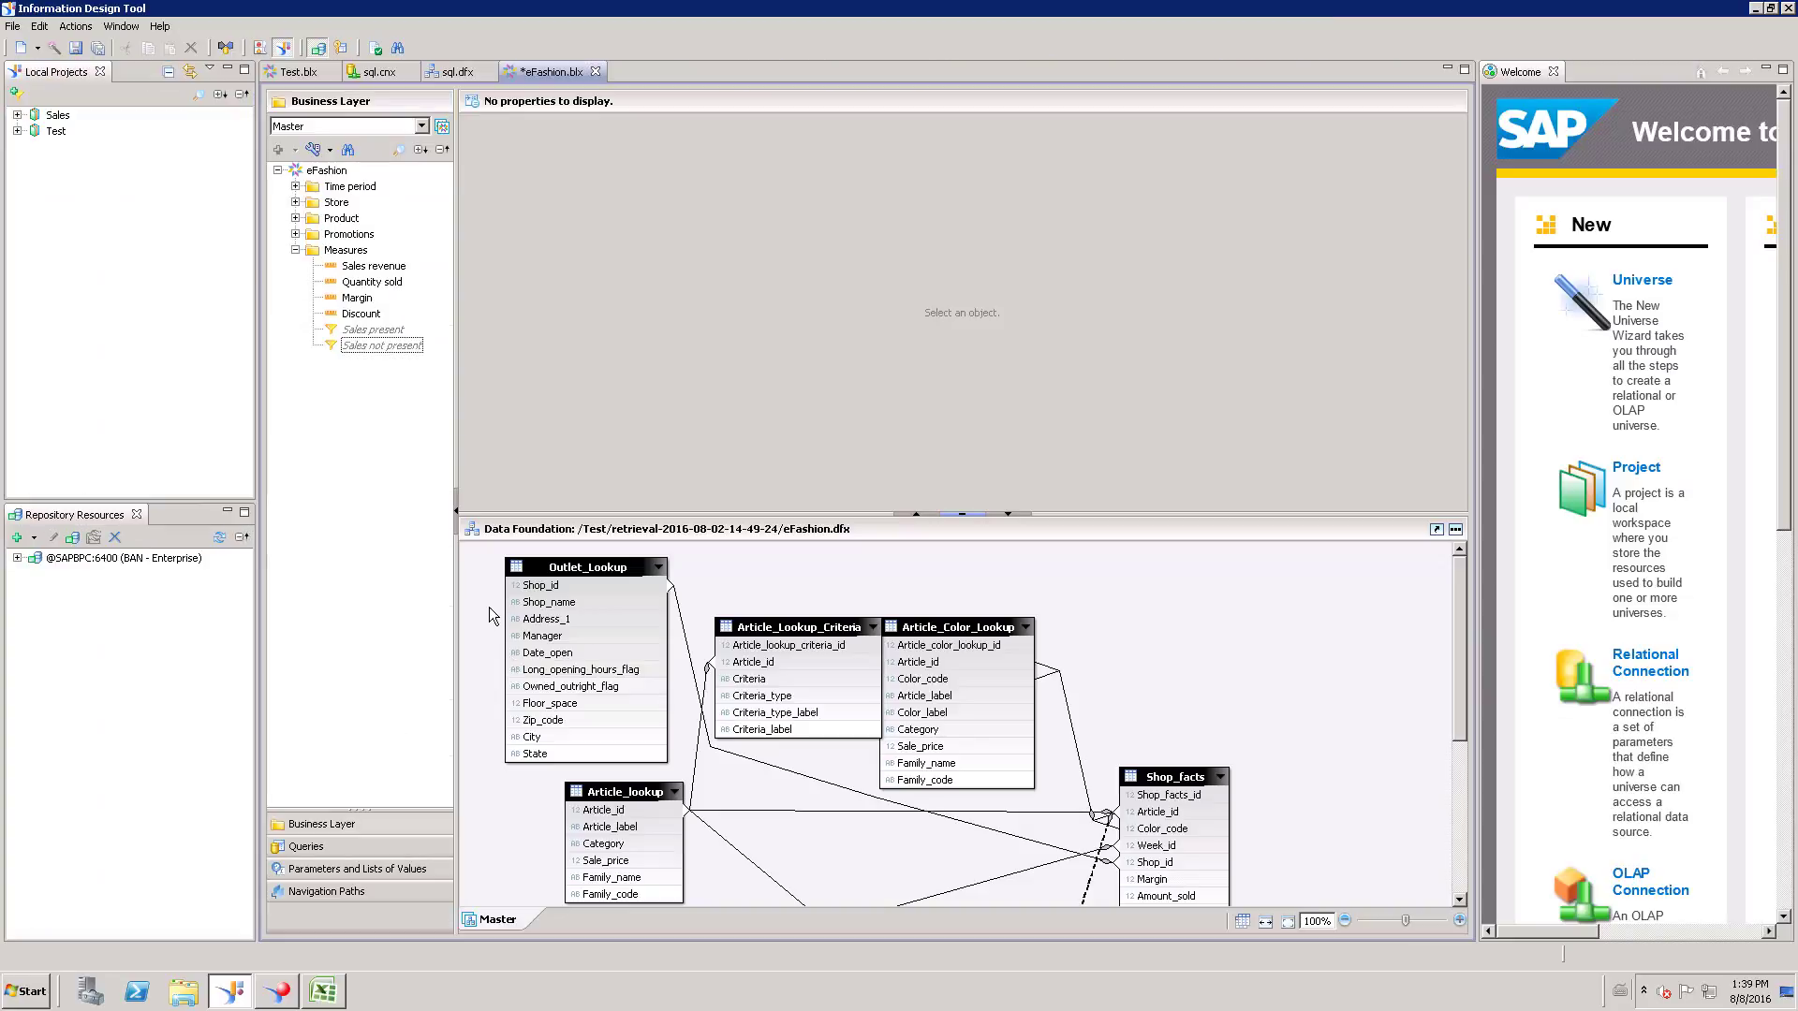
click(295, 251)
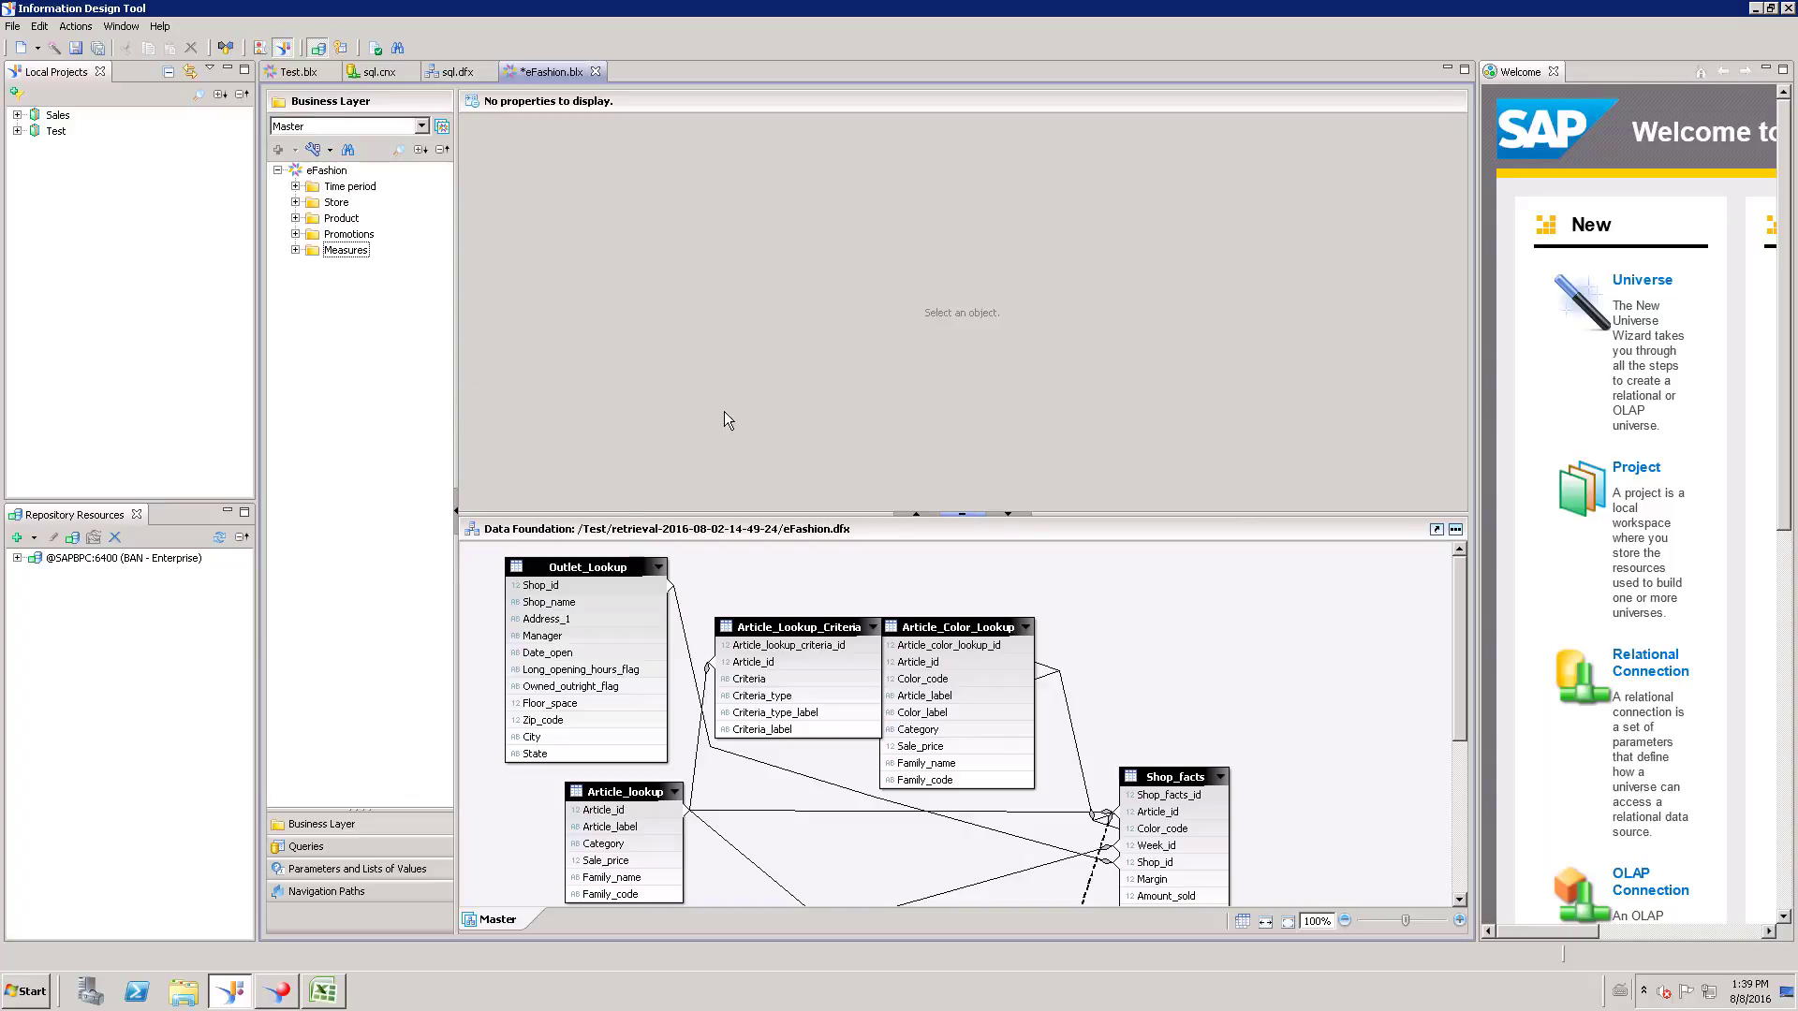
click(356, 869)
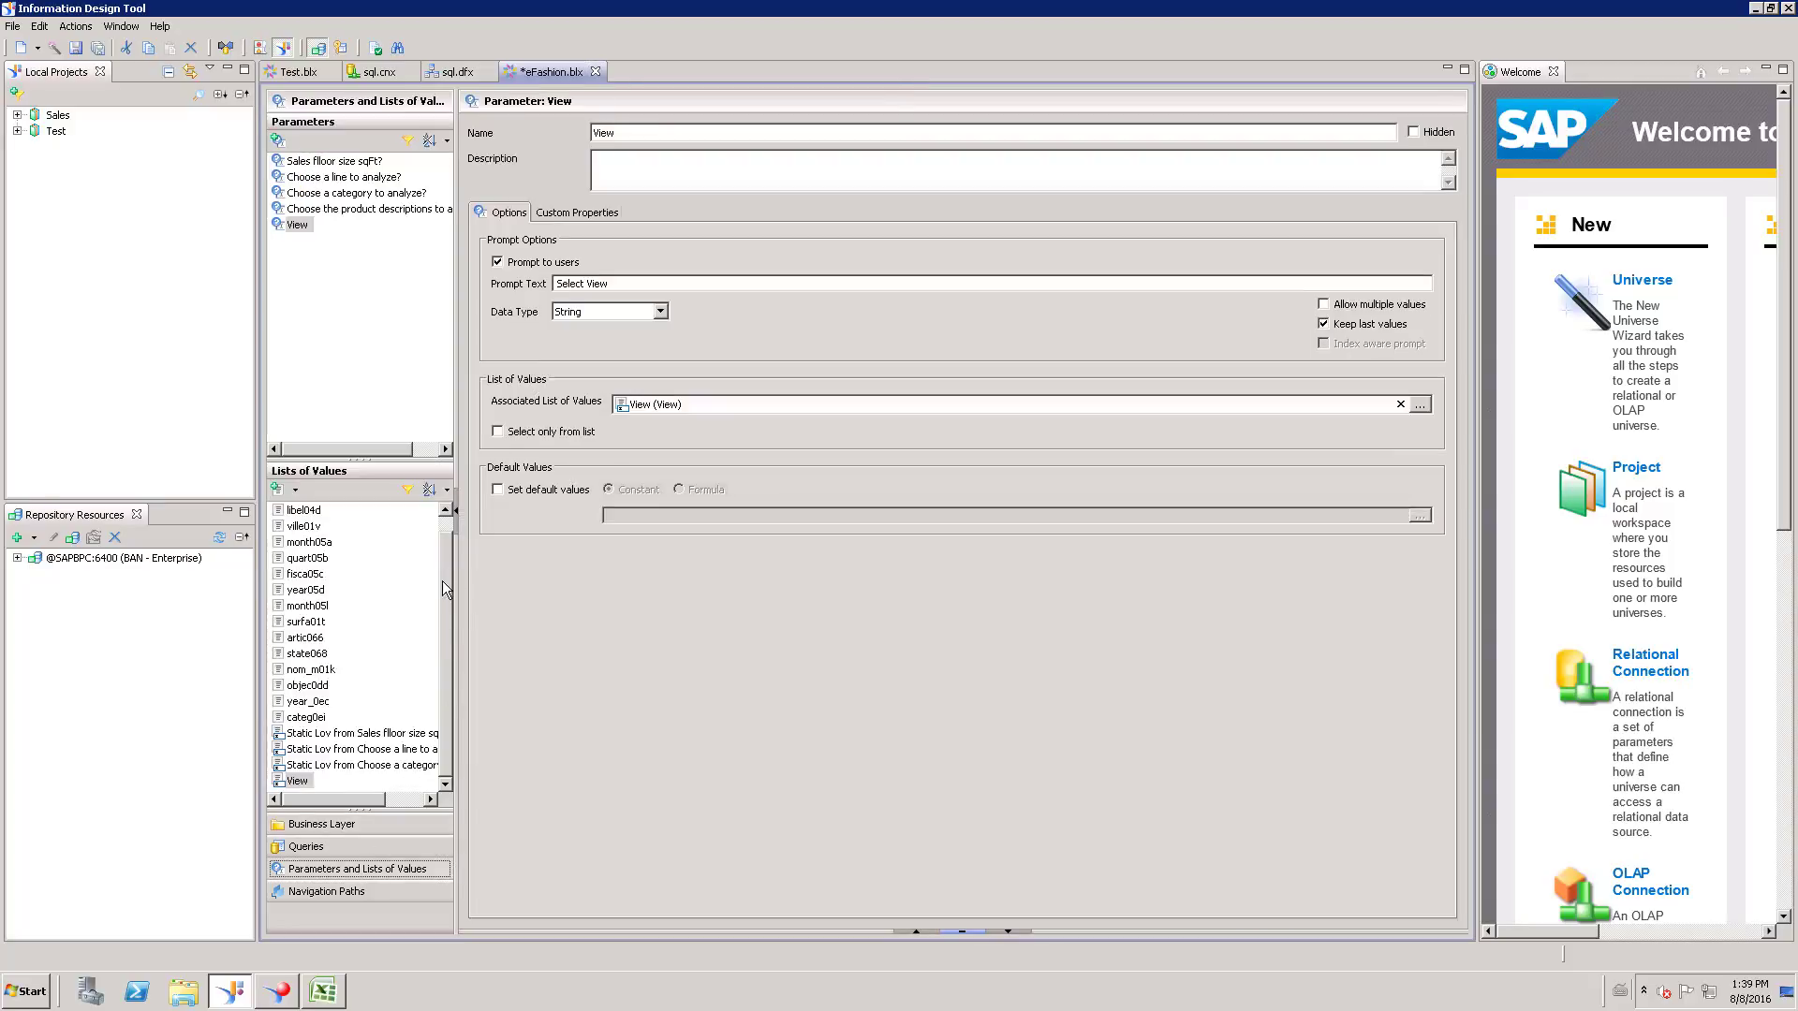
click(298, 781)
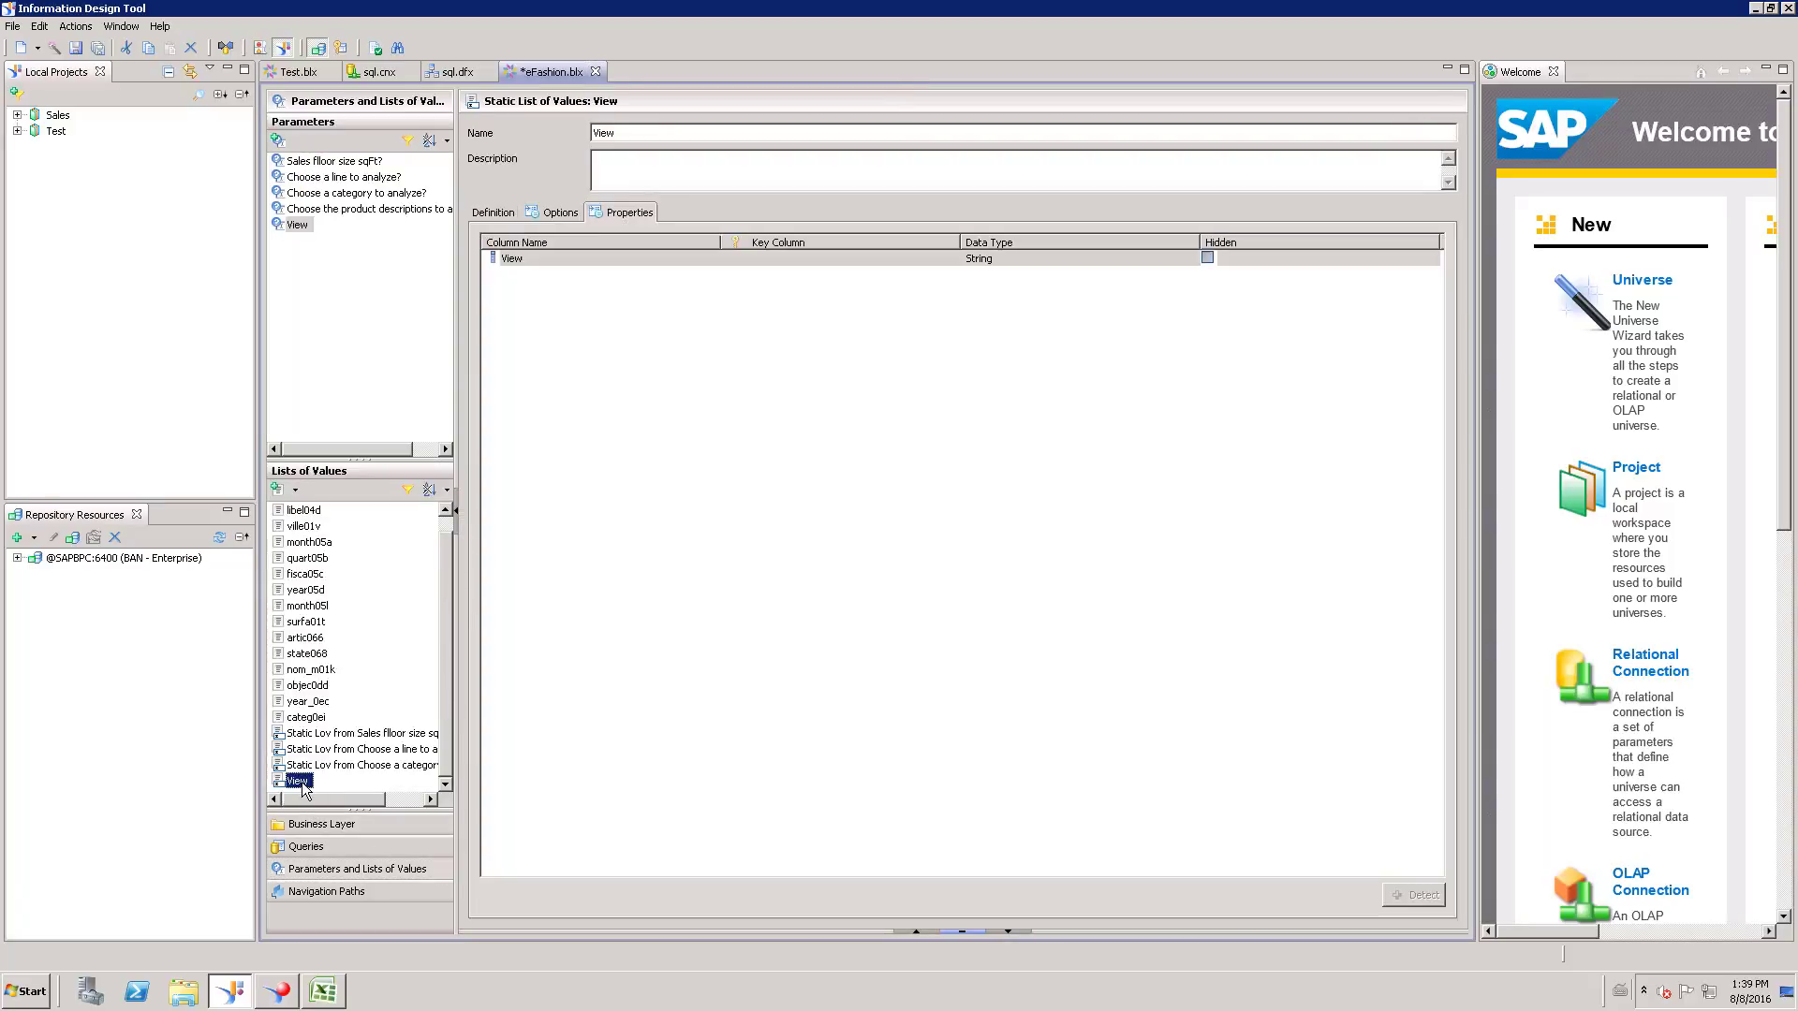
click(510, 214)
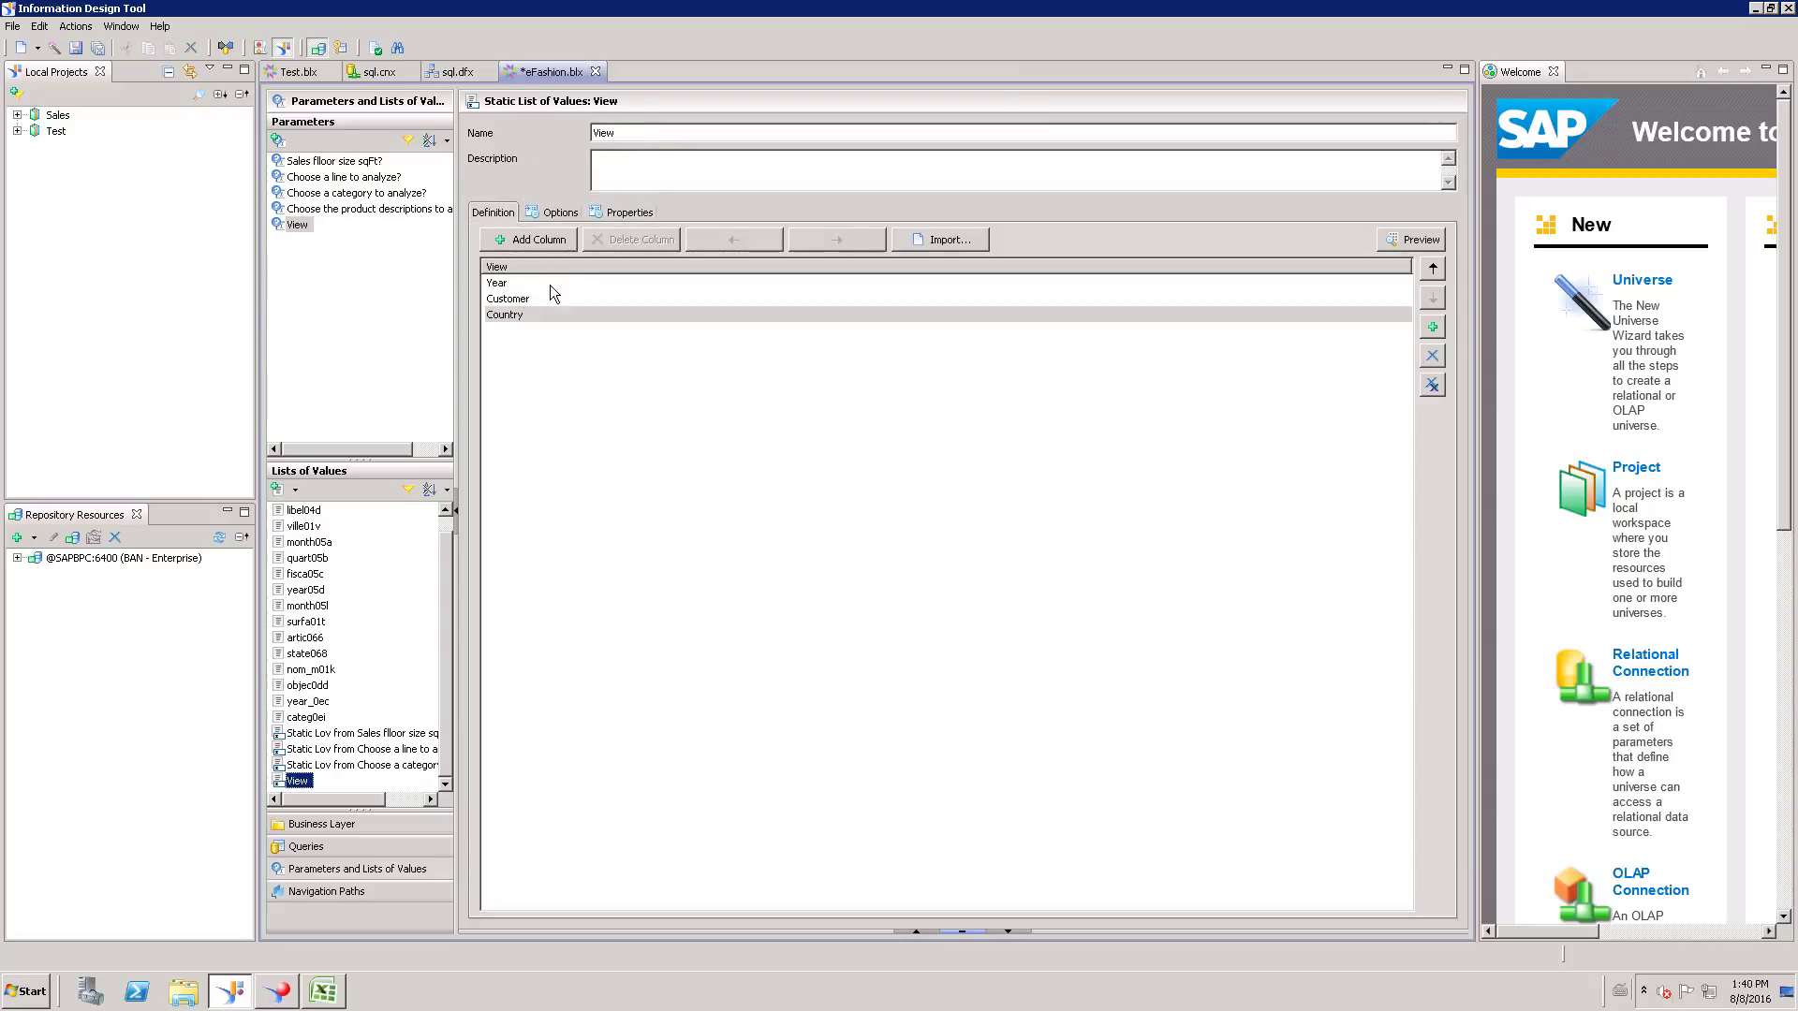
Rename the Customer value to Product and save the eFashion universe.
click(519, 300)
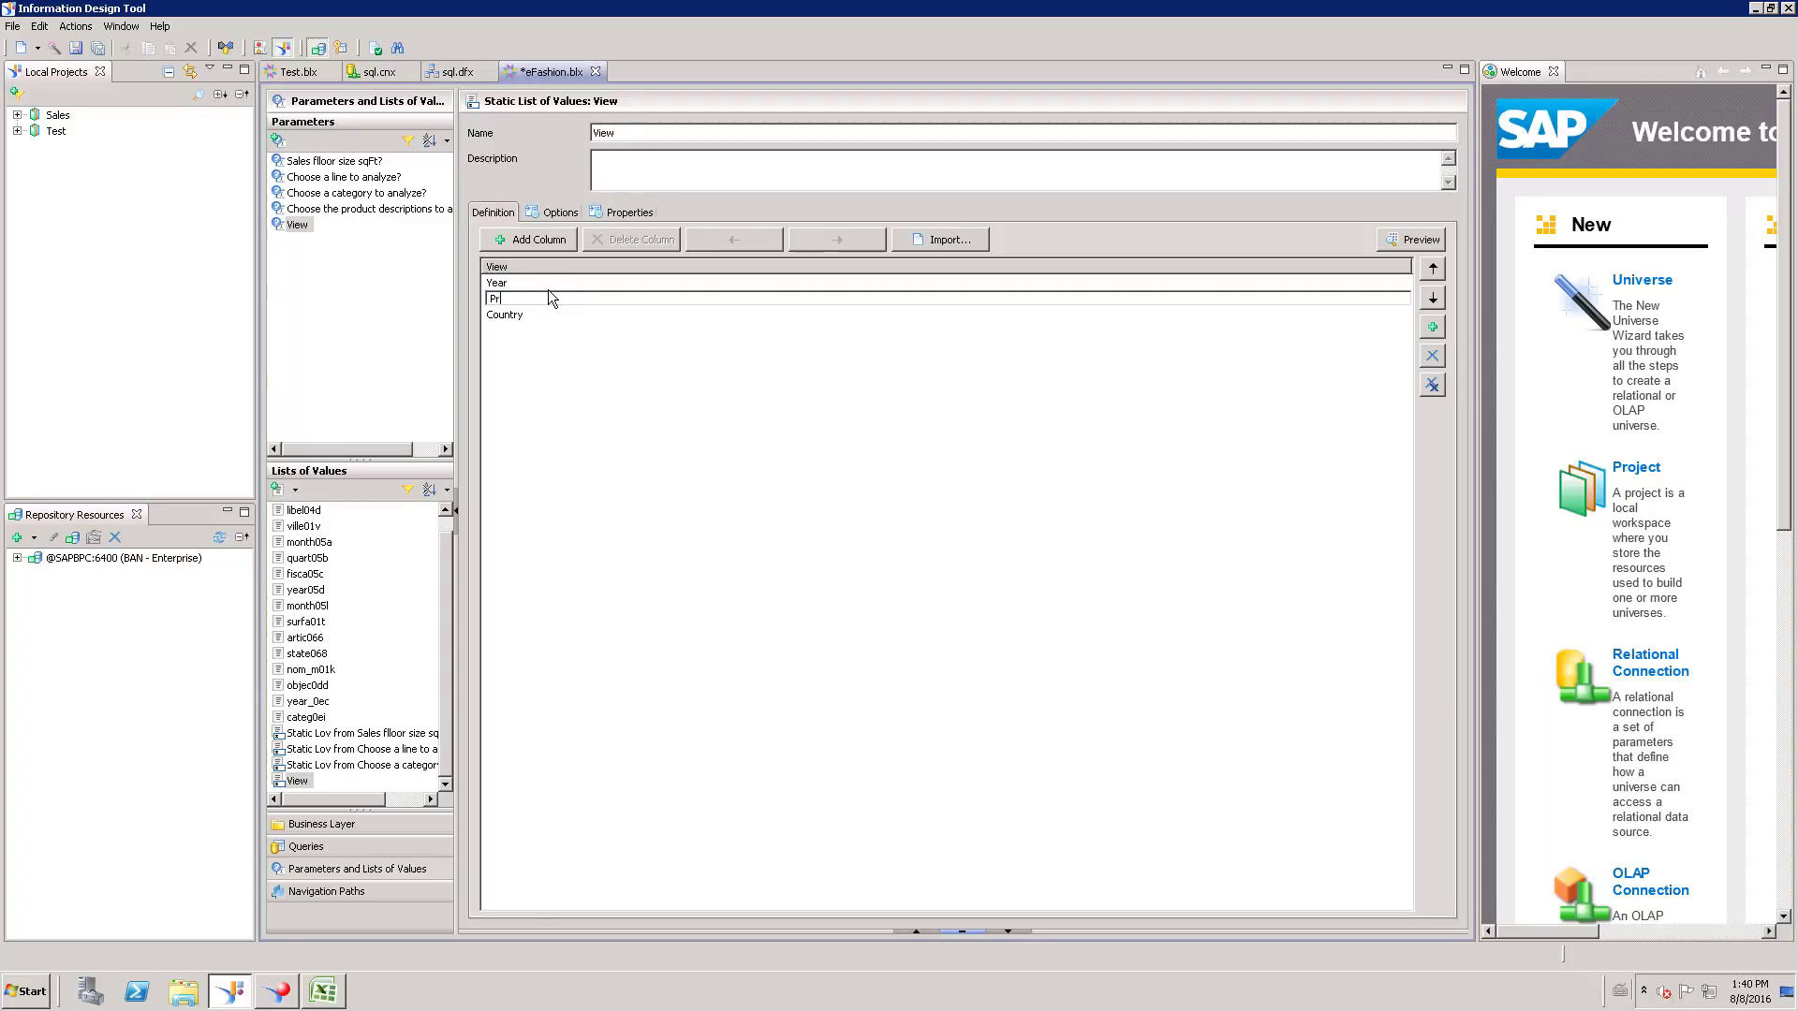
text(Product)
key(Return)
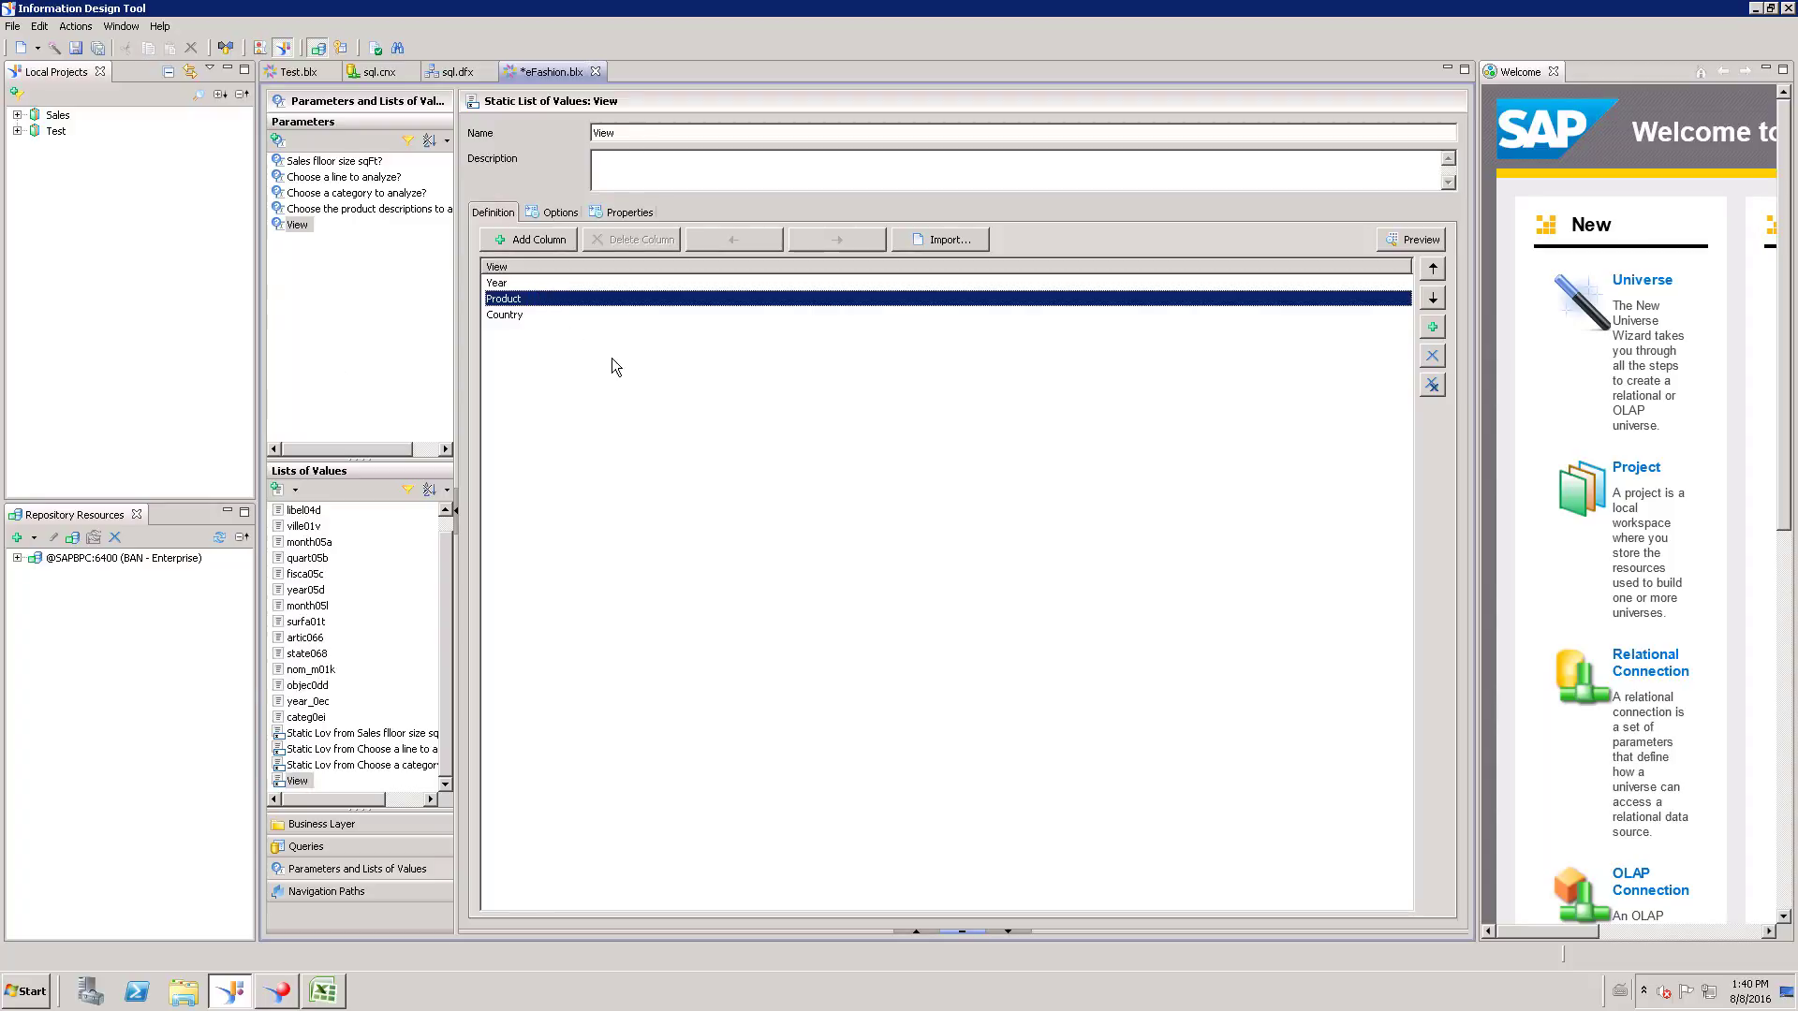
click(303, 229)
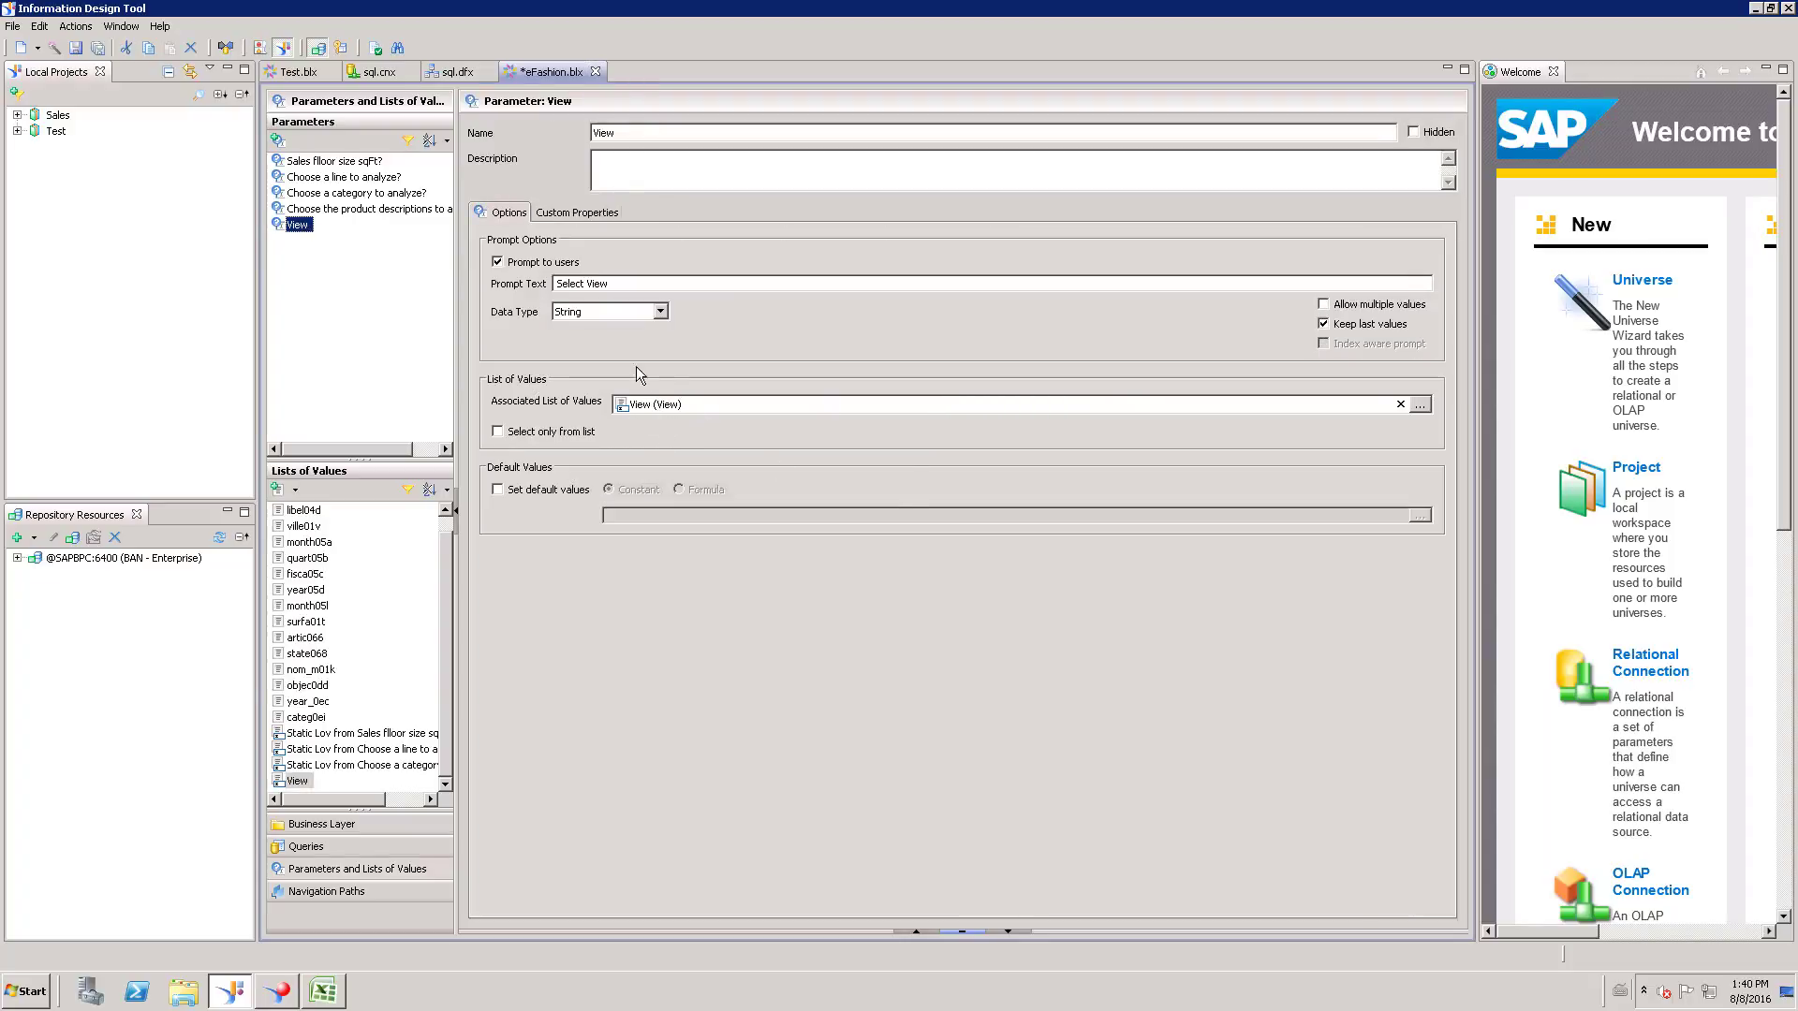
click(76, 50)
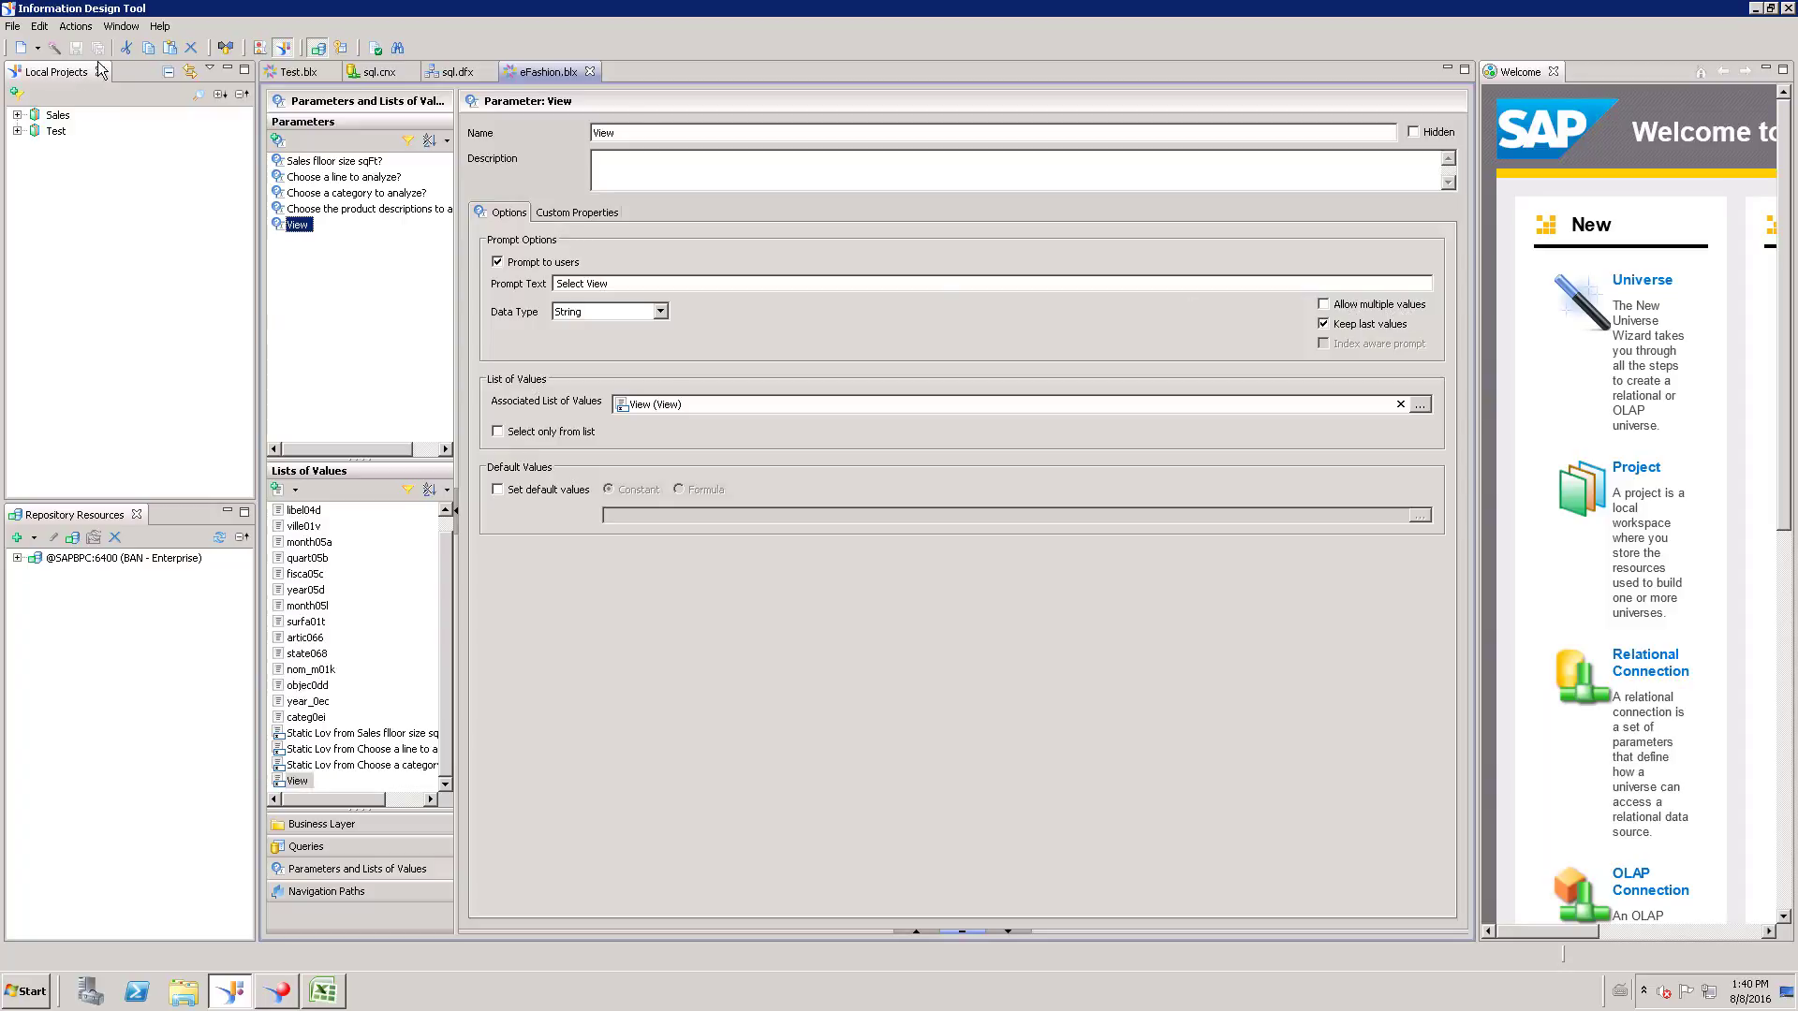
Return to the business layer tree, expand Measures and bring up its actions menu.
click(313, 826)
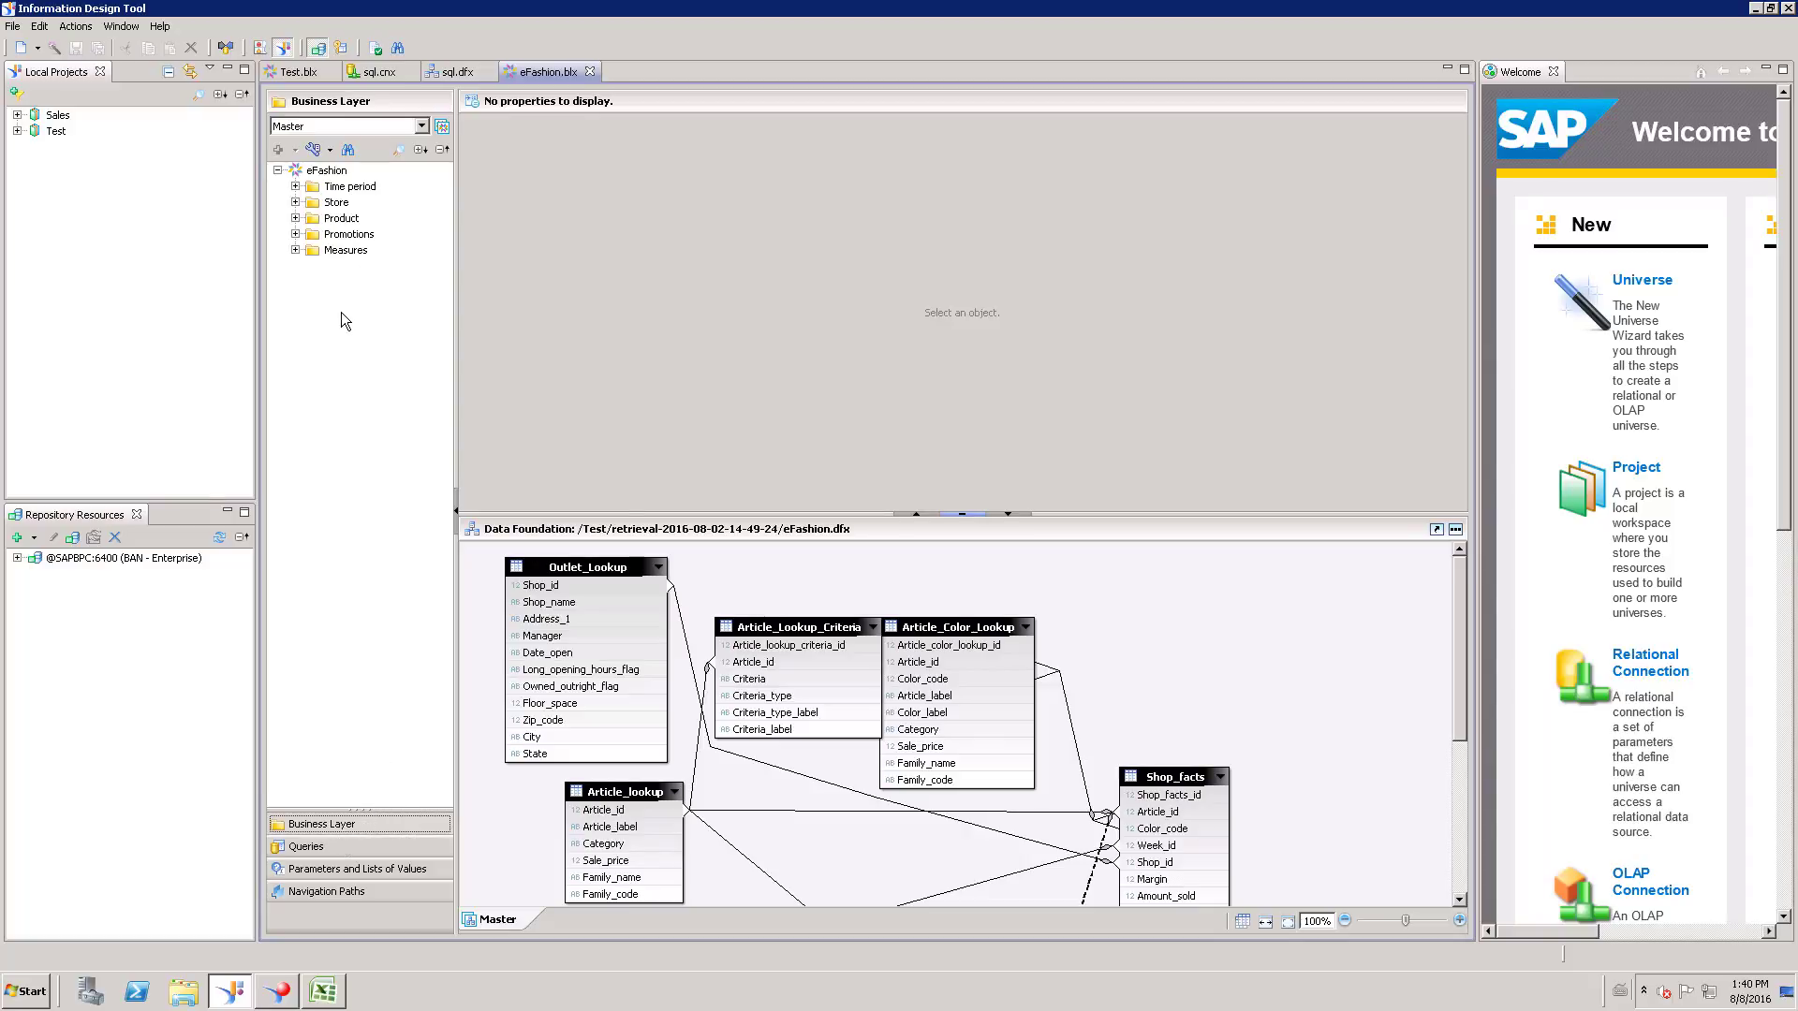
click(295, 251)
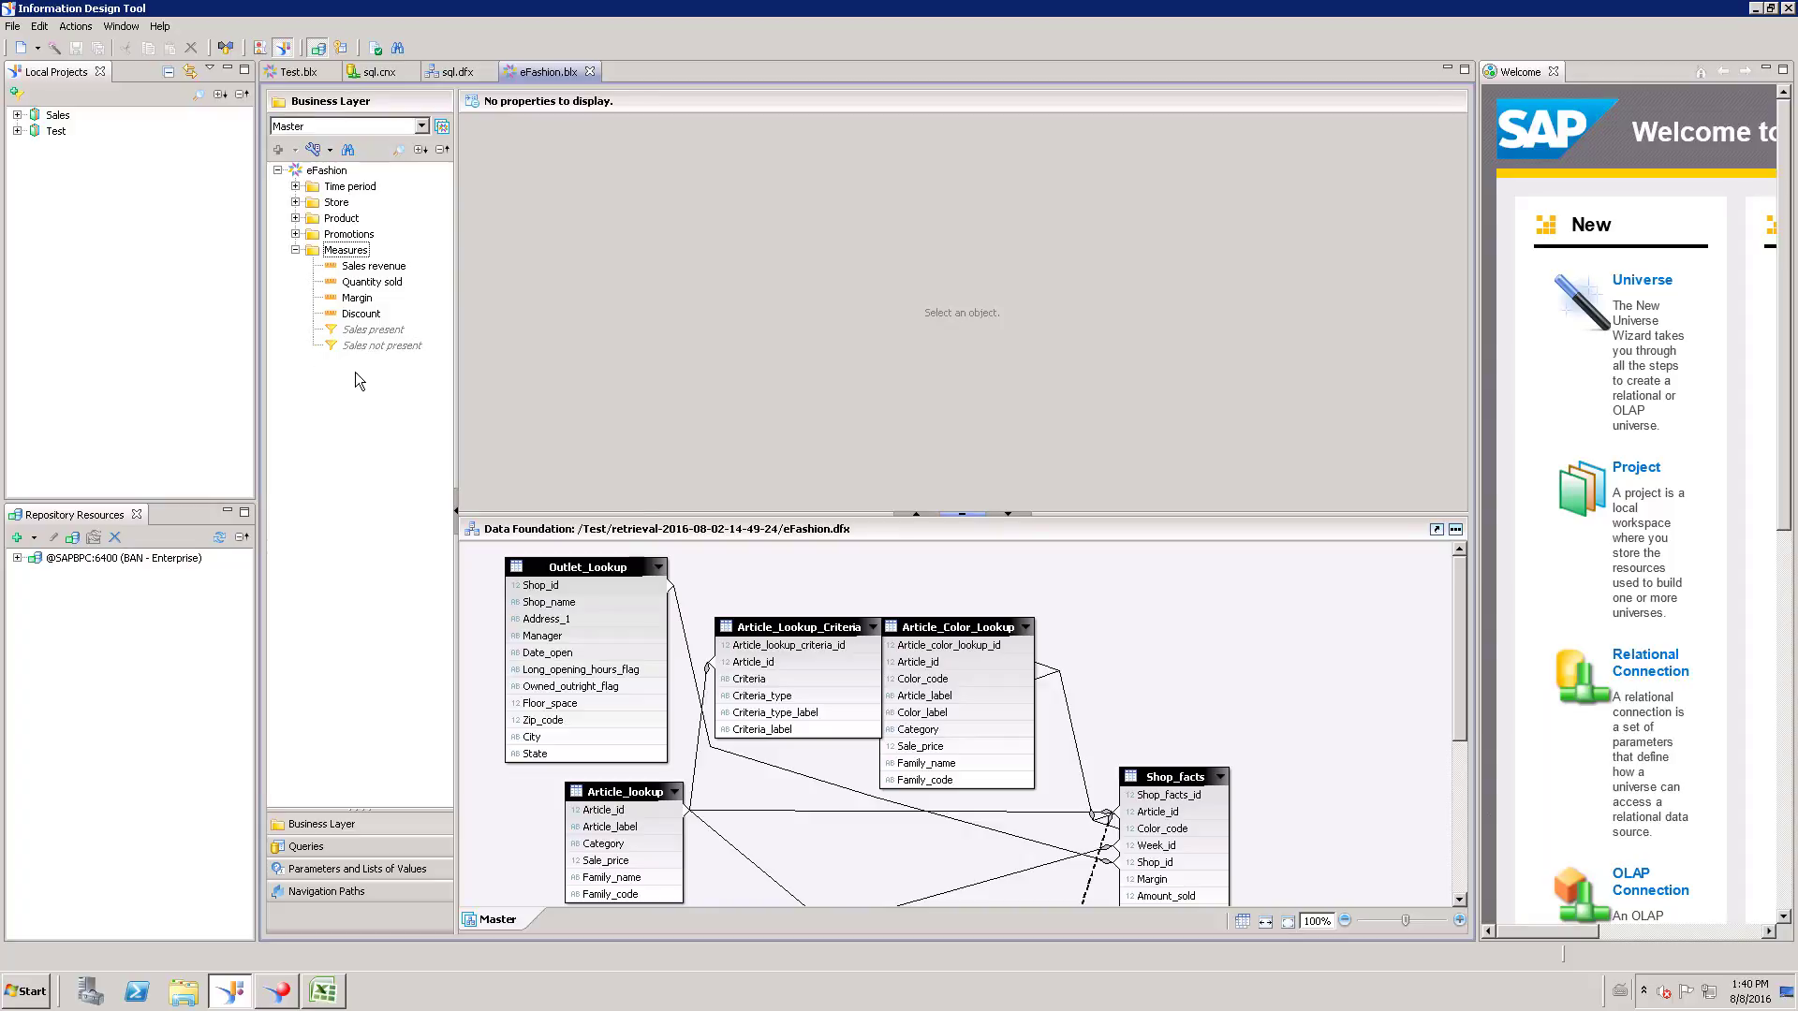
right_click(357, 254)
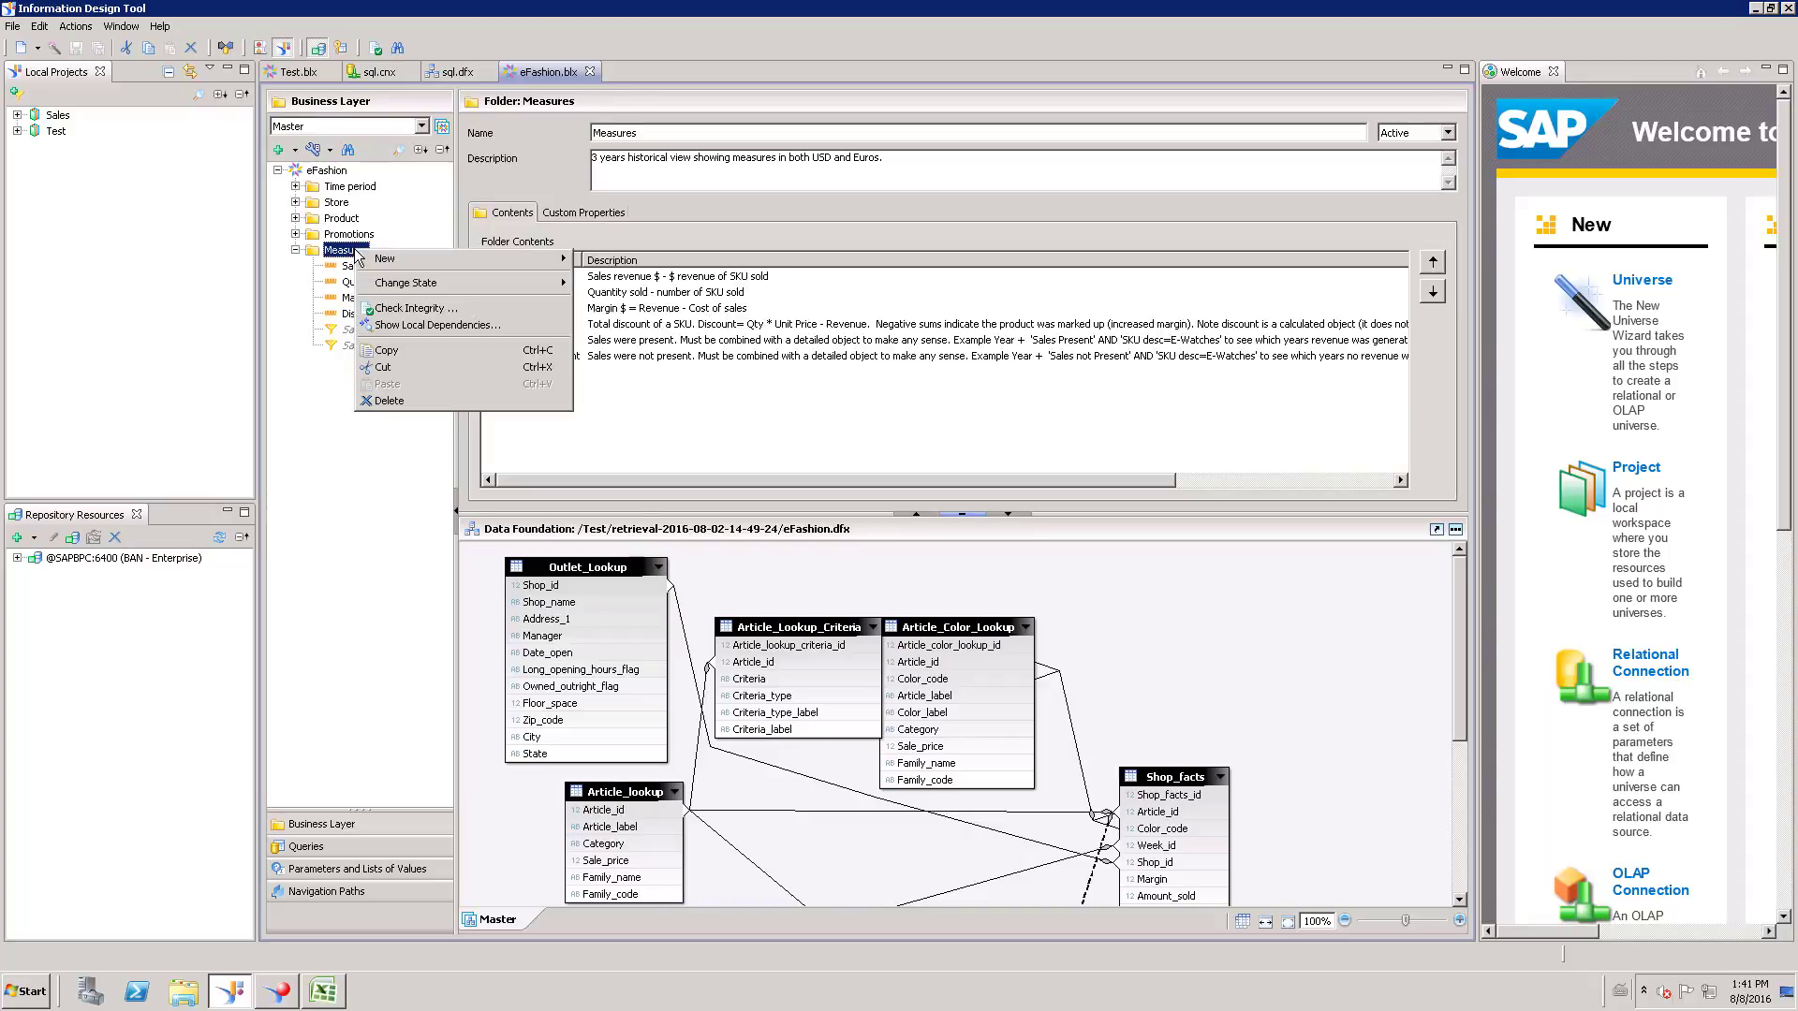
mouse_move(468, 259)
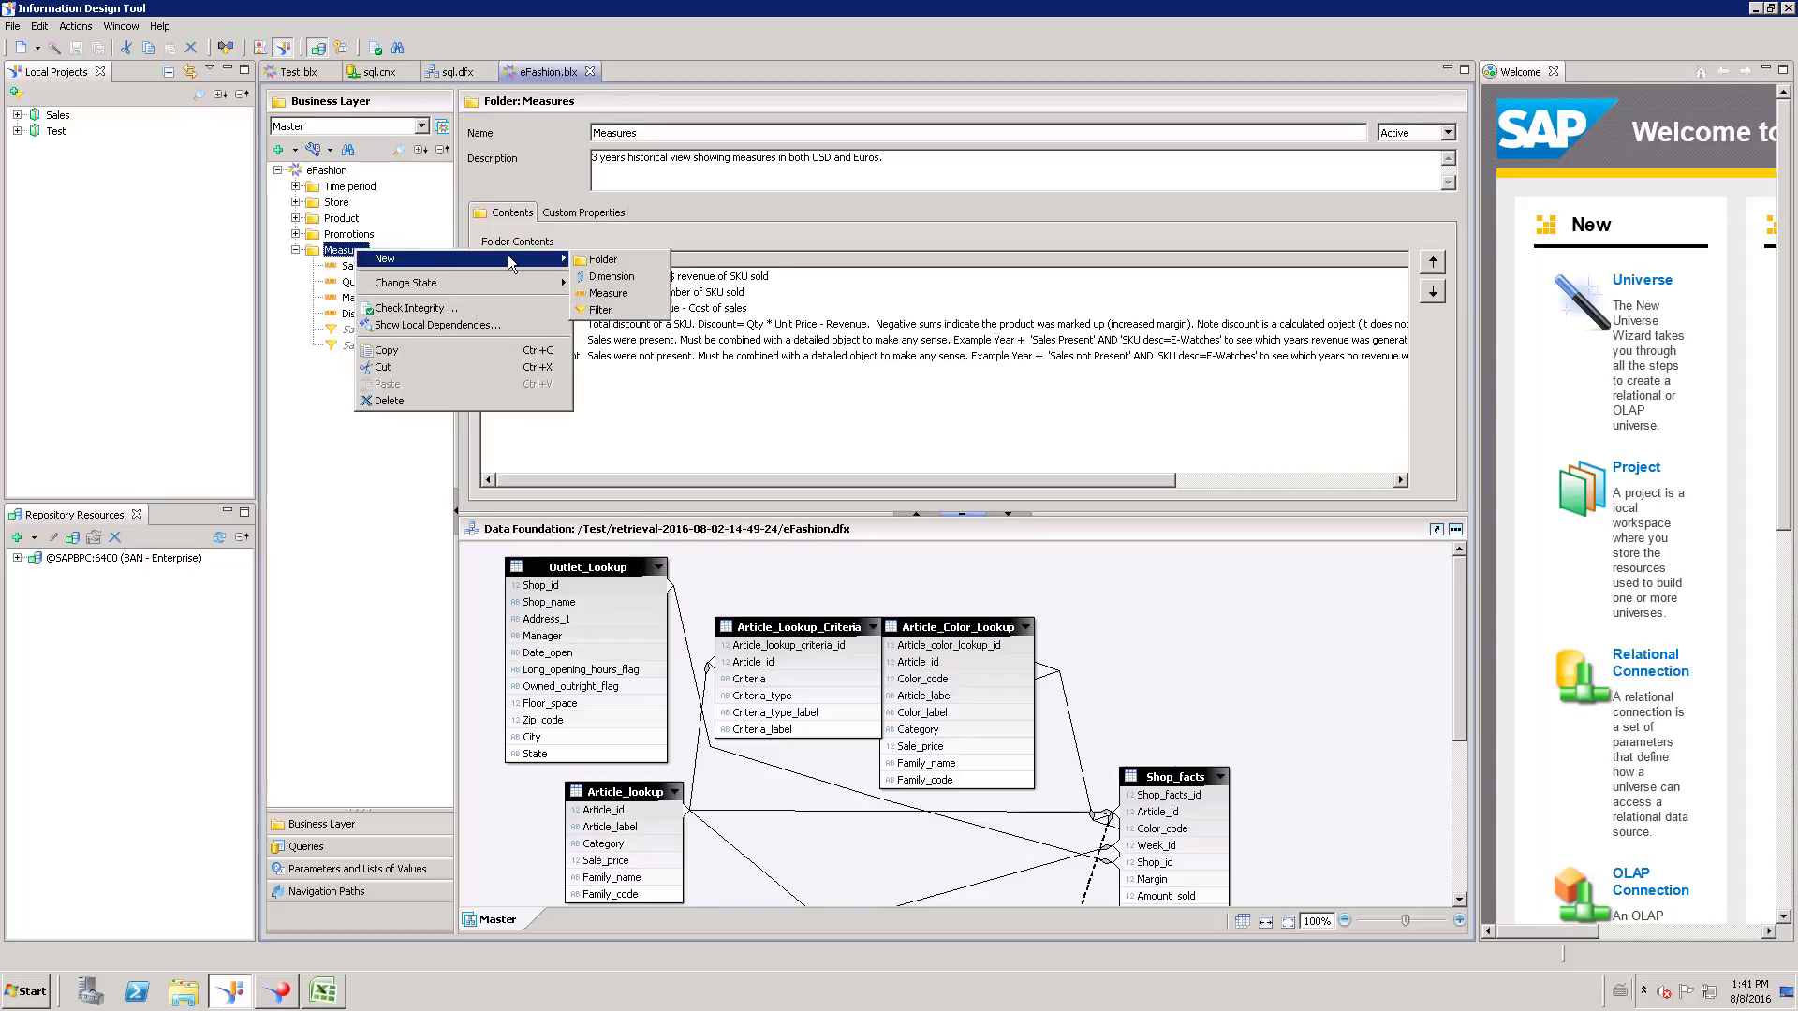
click(602, 310)
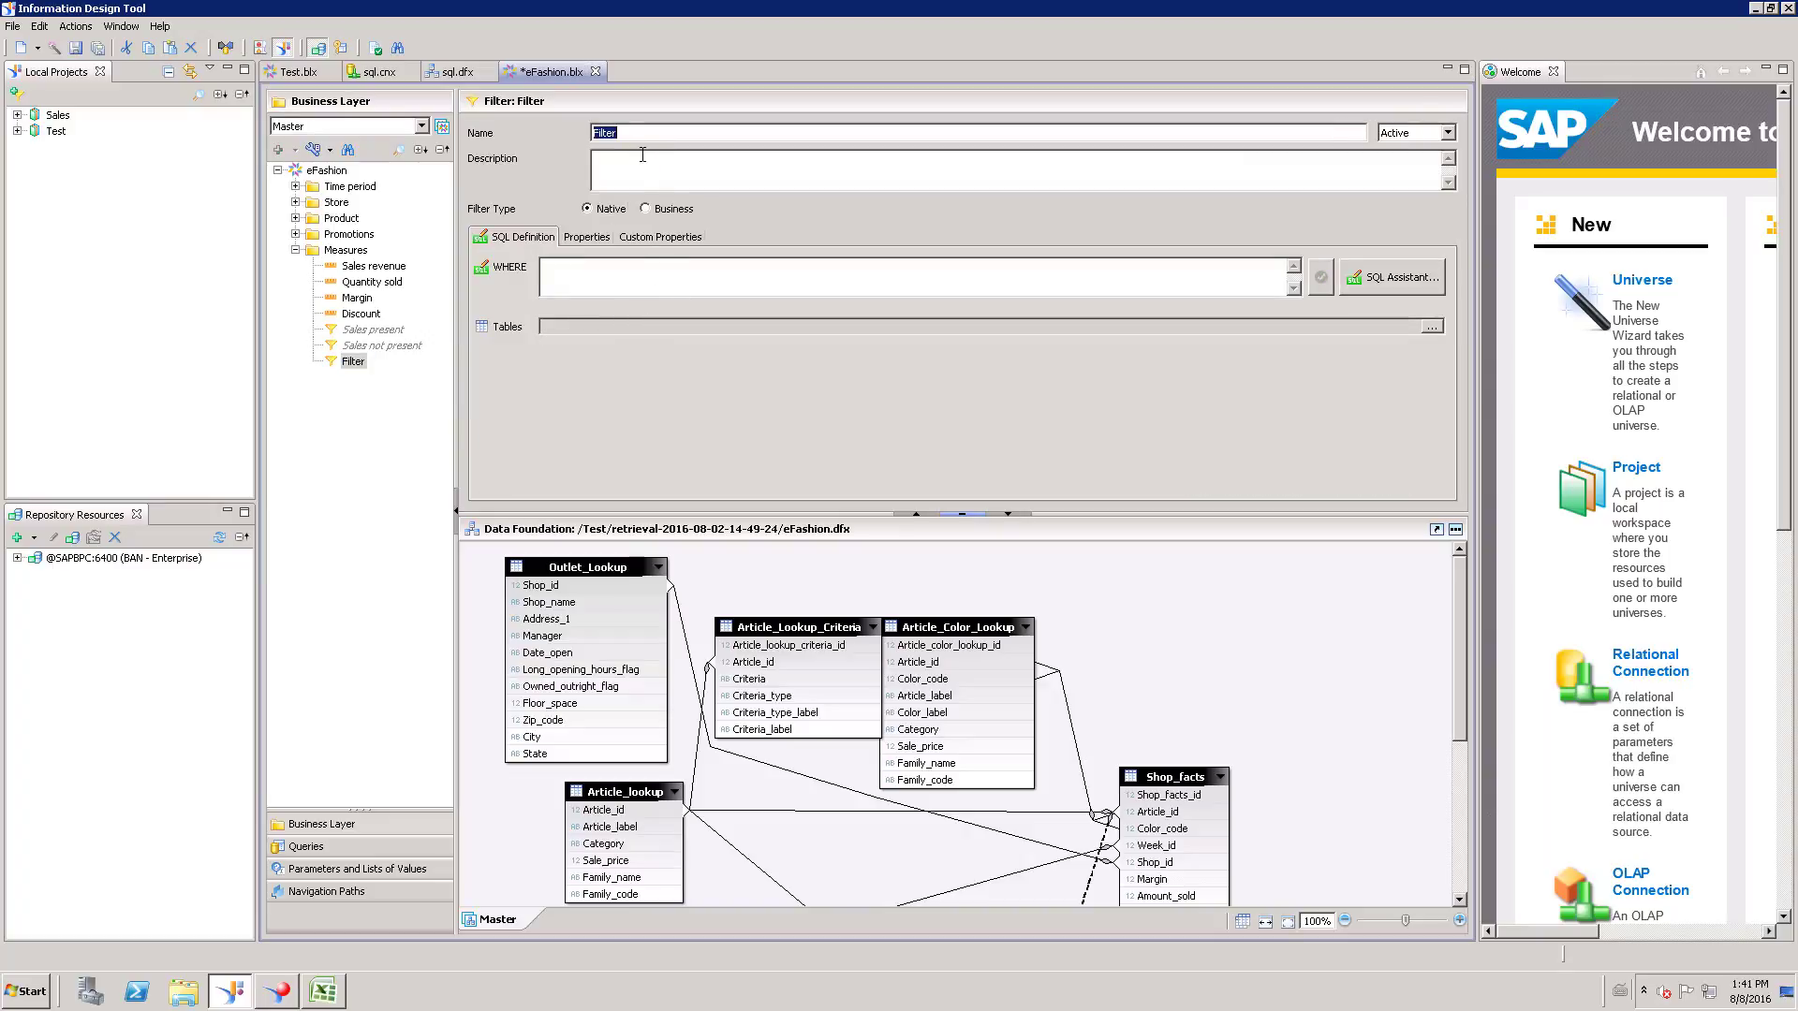
text(View)
click(1389, 278)
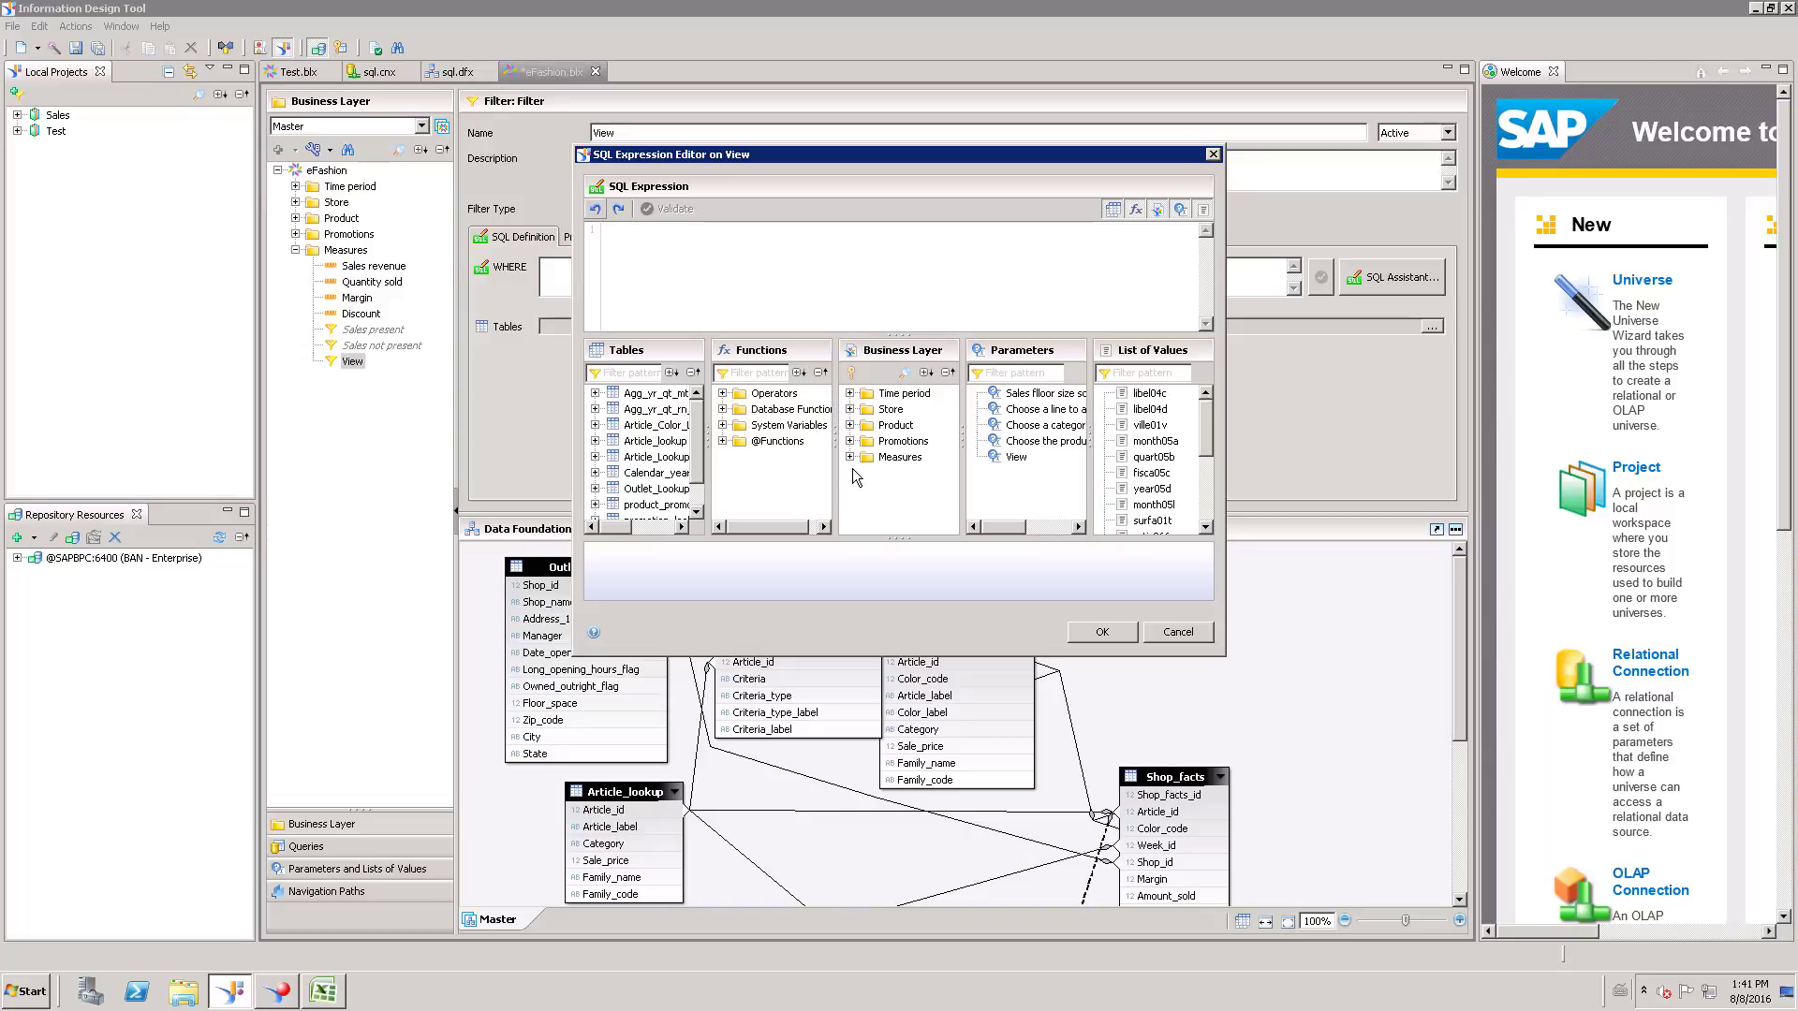
double_click(1015, 457)
click(668, 209)
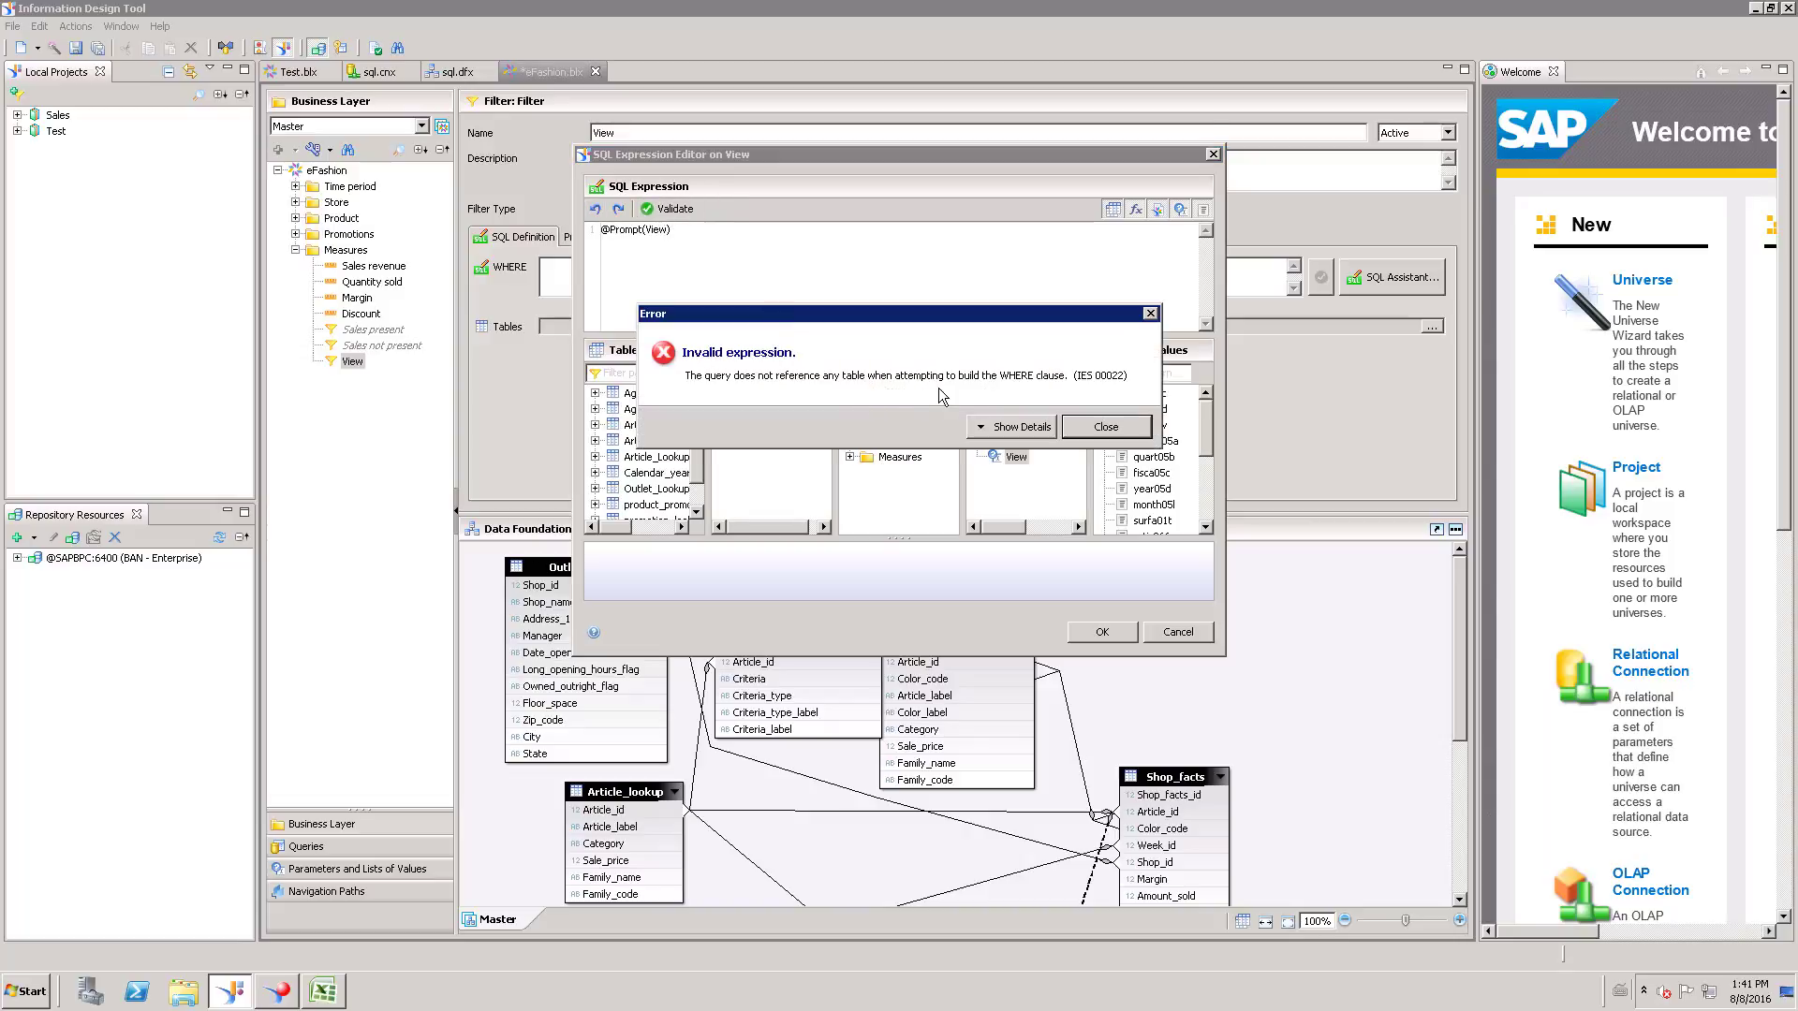
click(1106, 427)
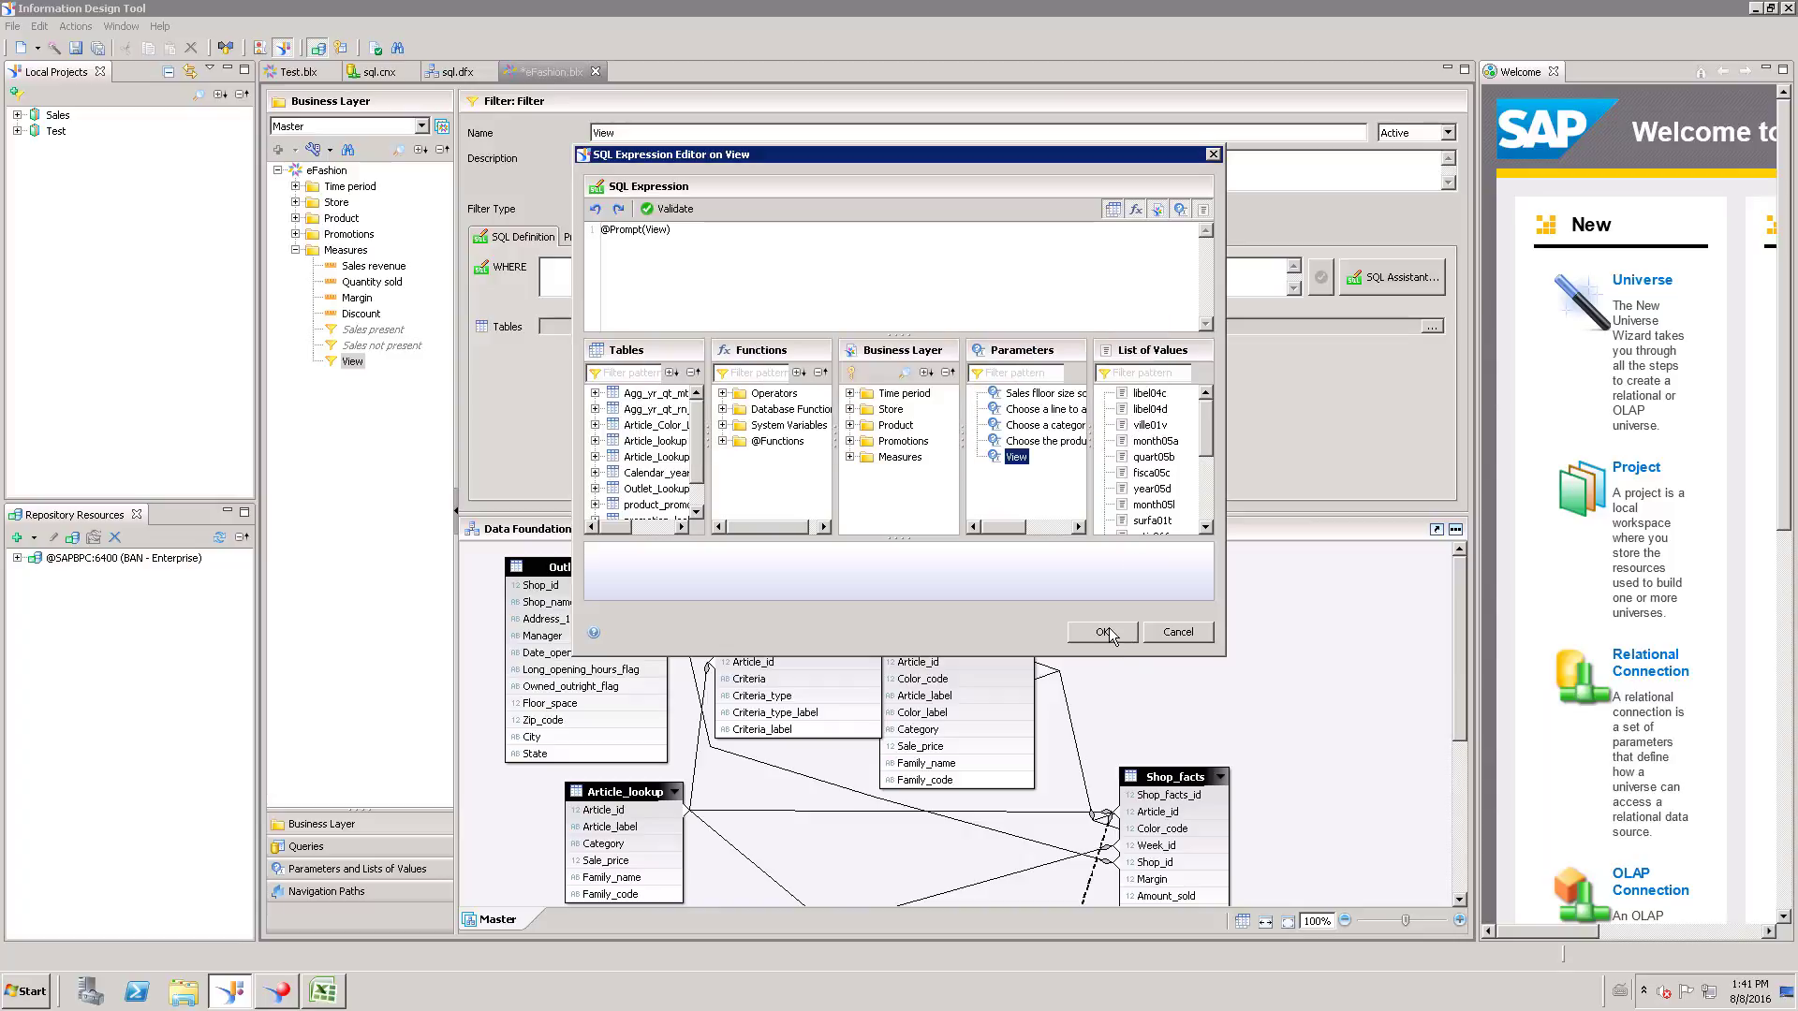
click(1105, 633)
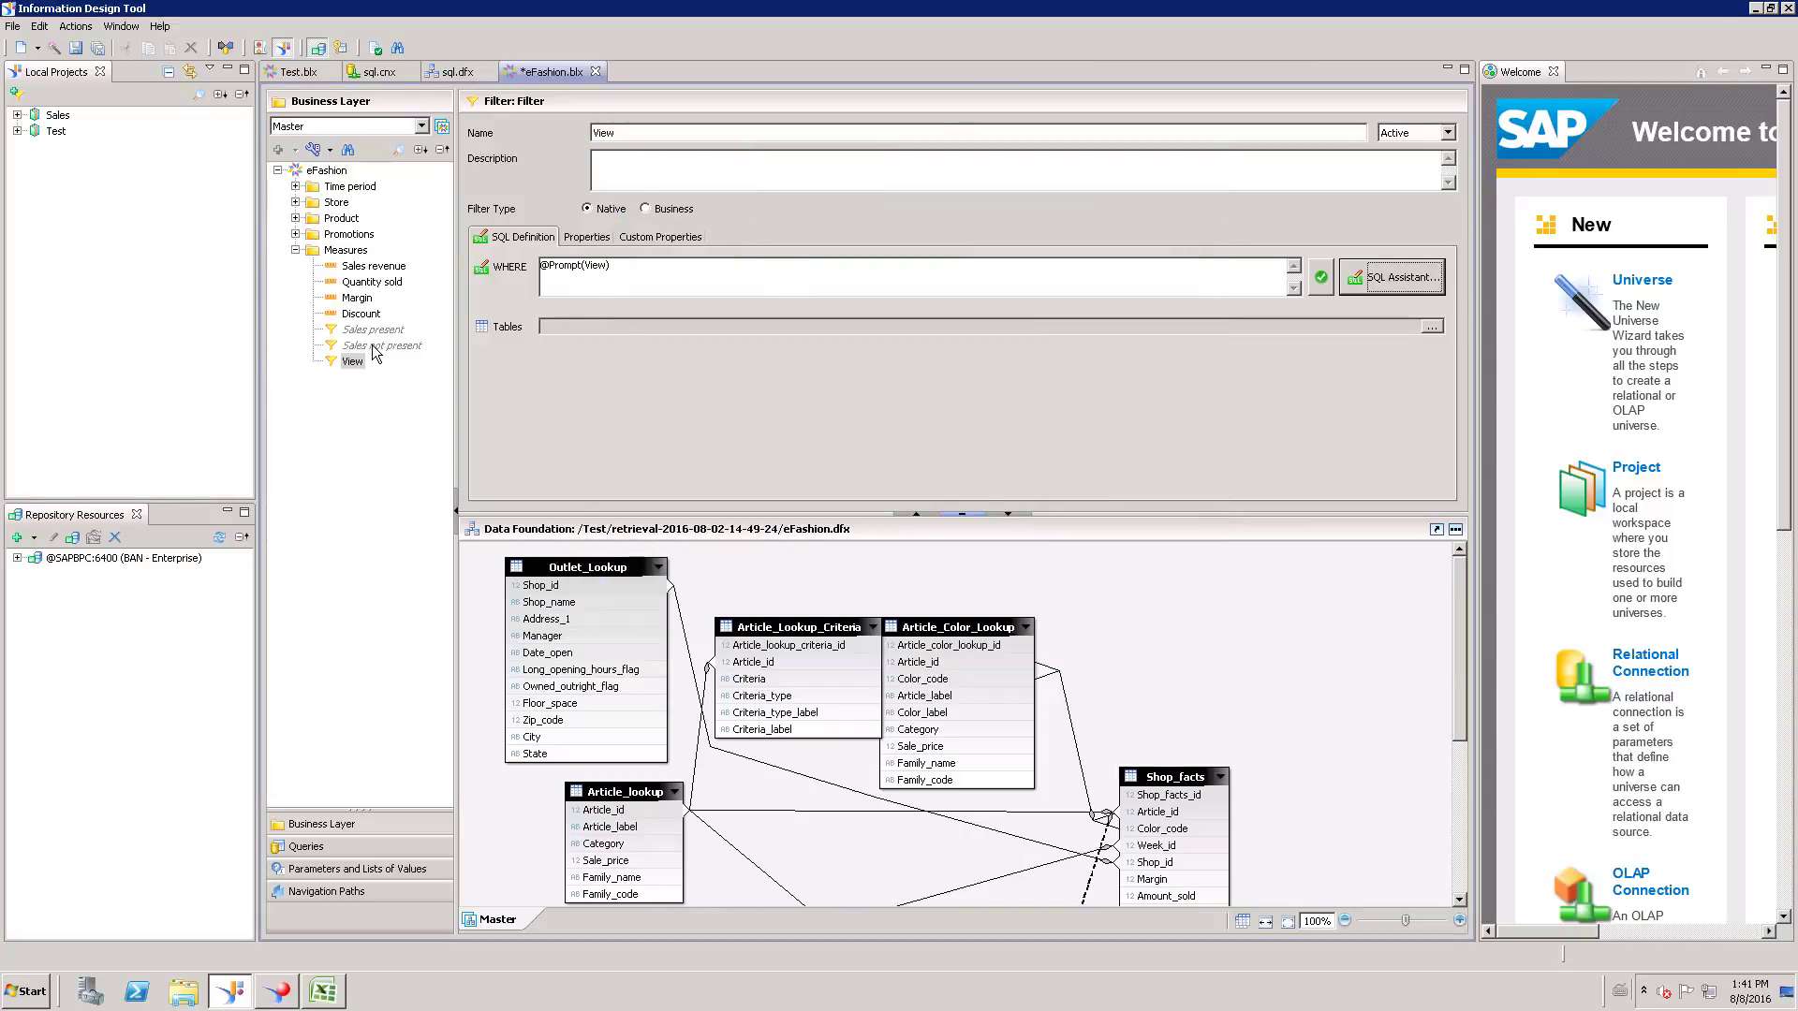
double_click(578, 266)
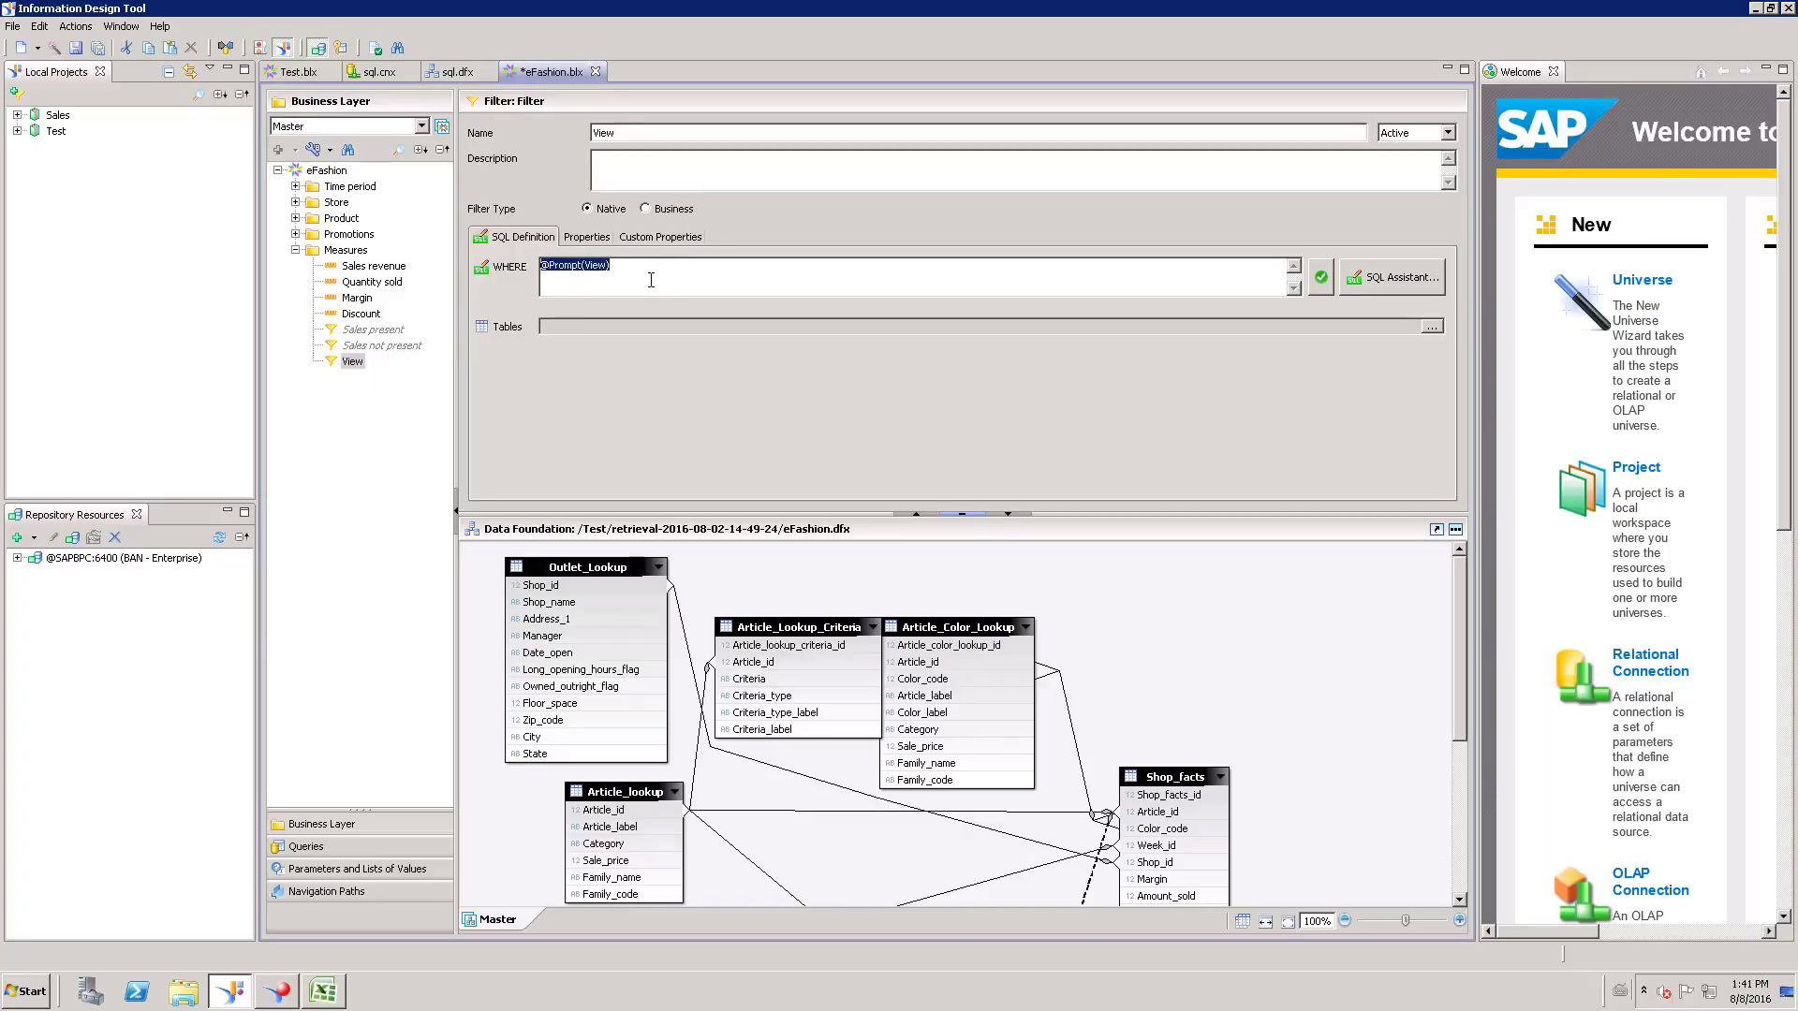
click(697, 285)
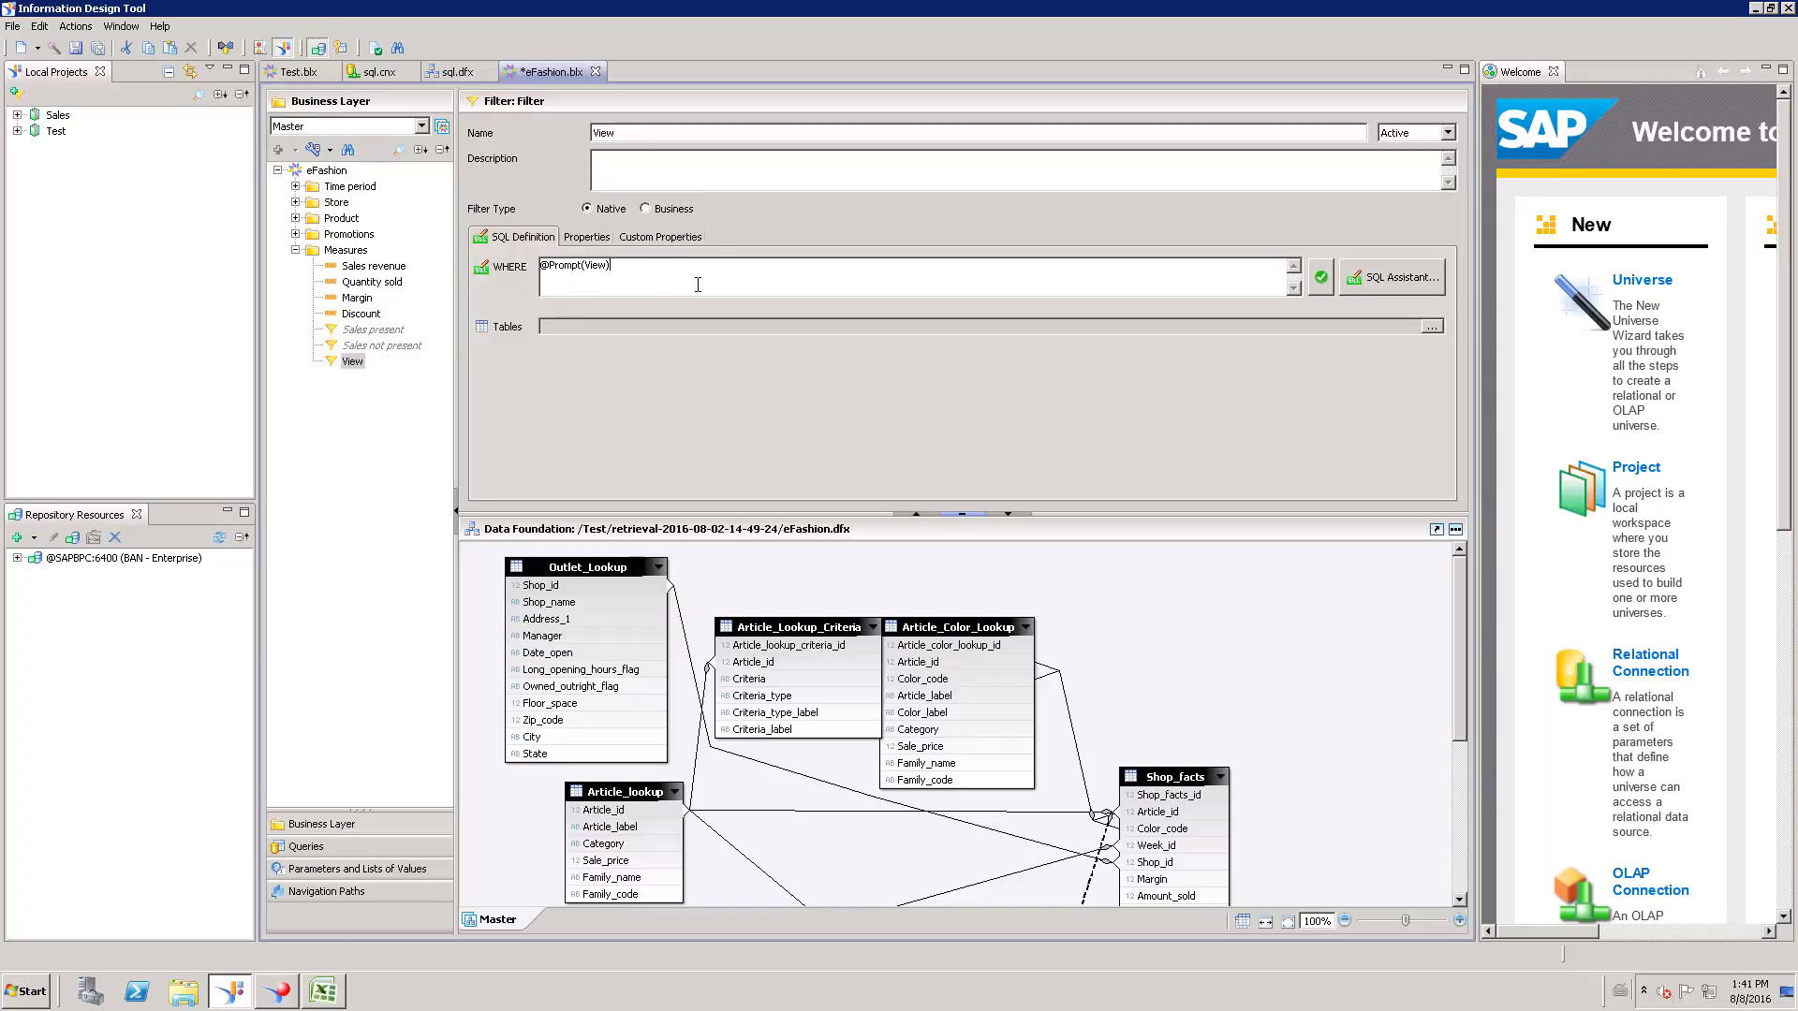
Save the universe and build a test query with State and the View filter.
click(76, 48)
click(306, 846)
click(278, 128)
click(23, 148)
drag(83, 164, 342, 150)
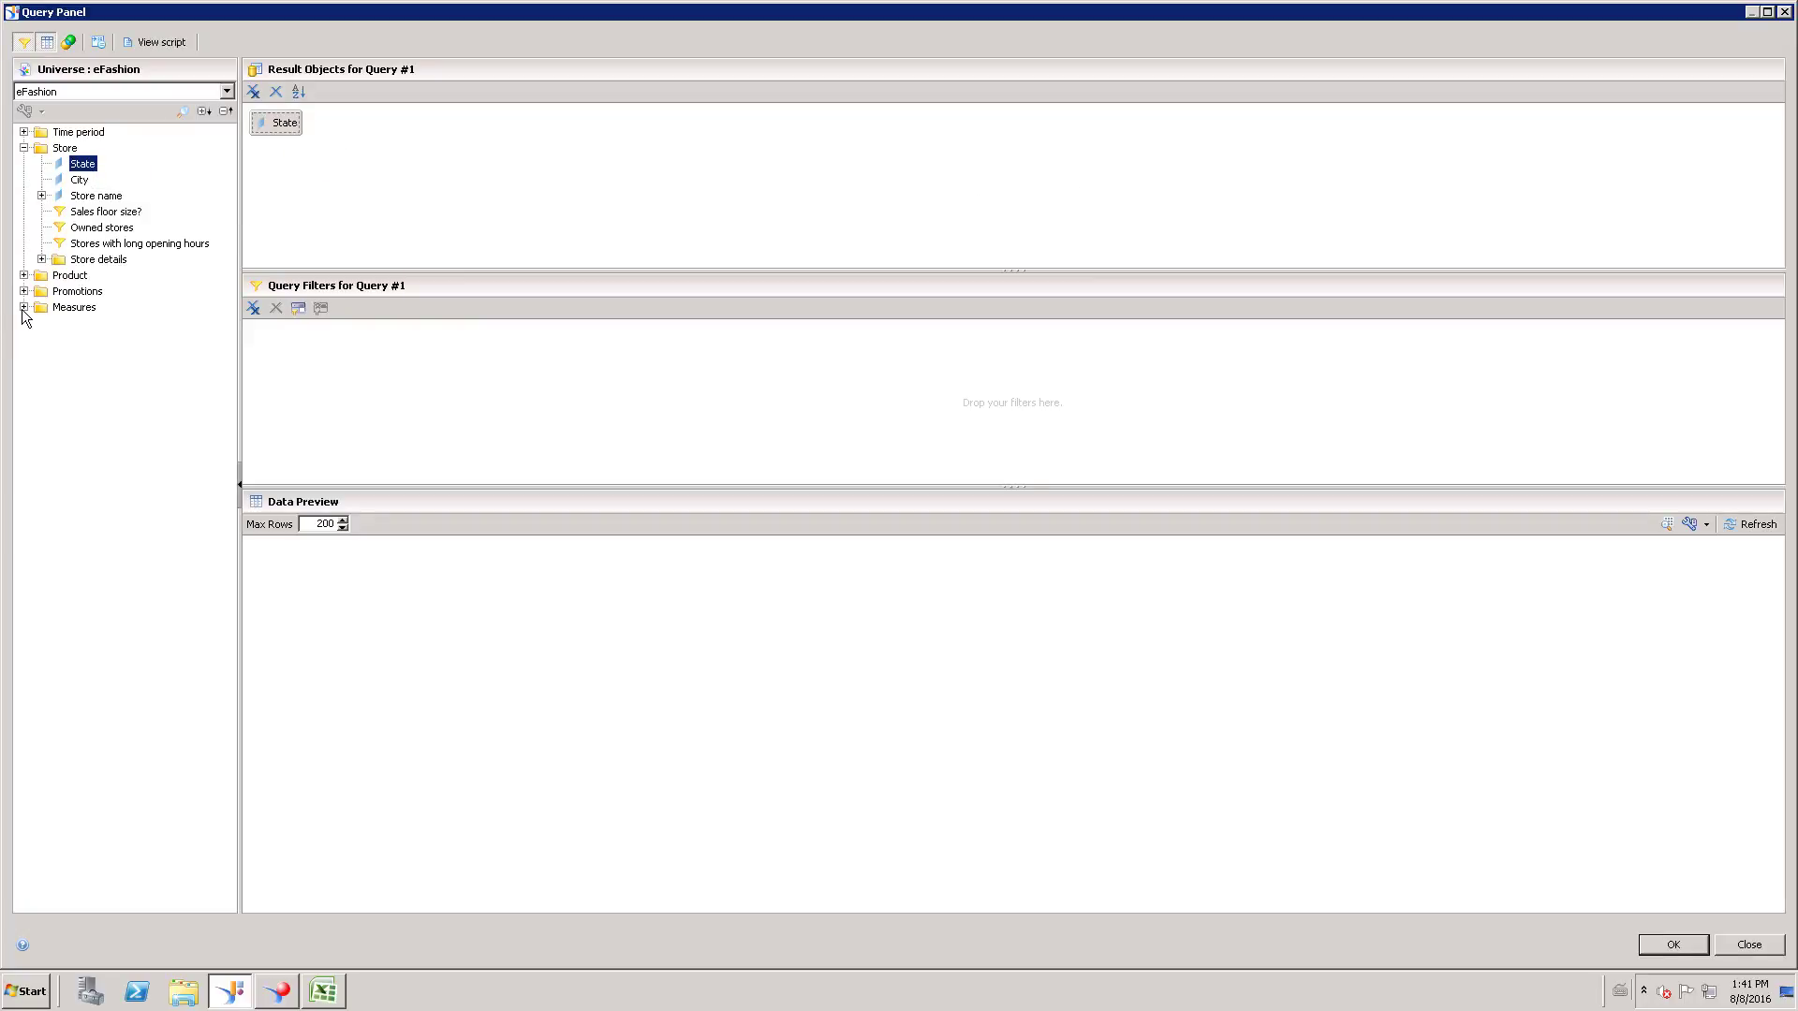
click(23, 307)
drag(81, 387, 376, 388)
Run the query with Year as the View answer, review State results, and close the editor.
click(1750, 525)
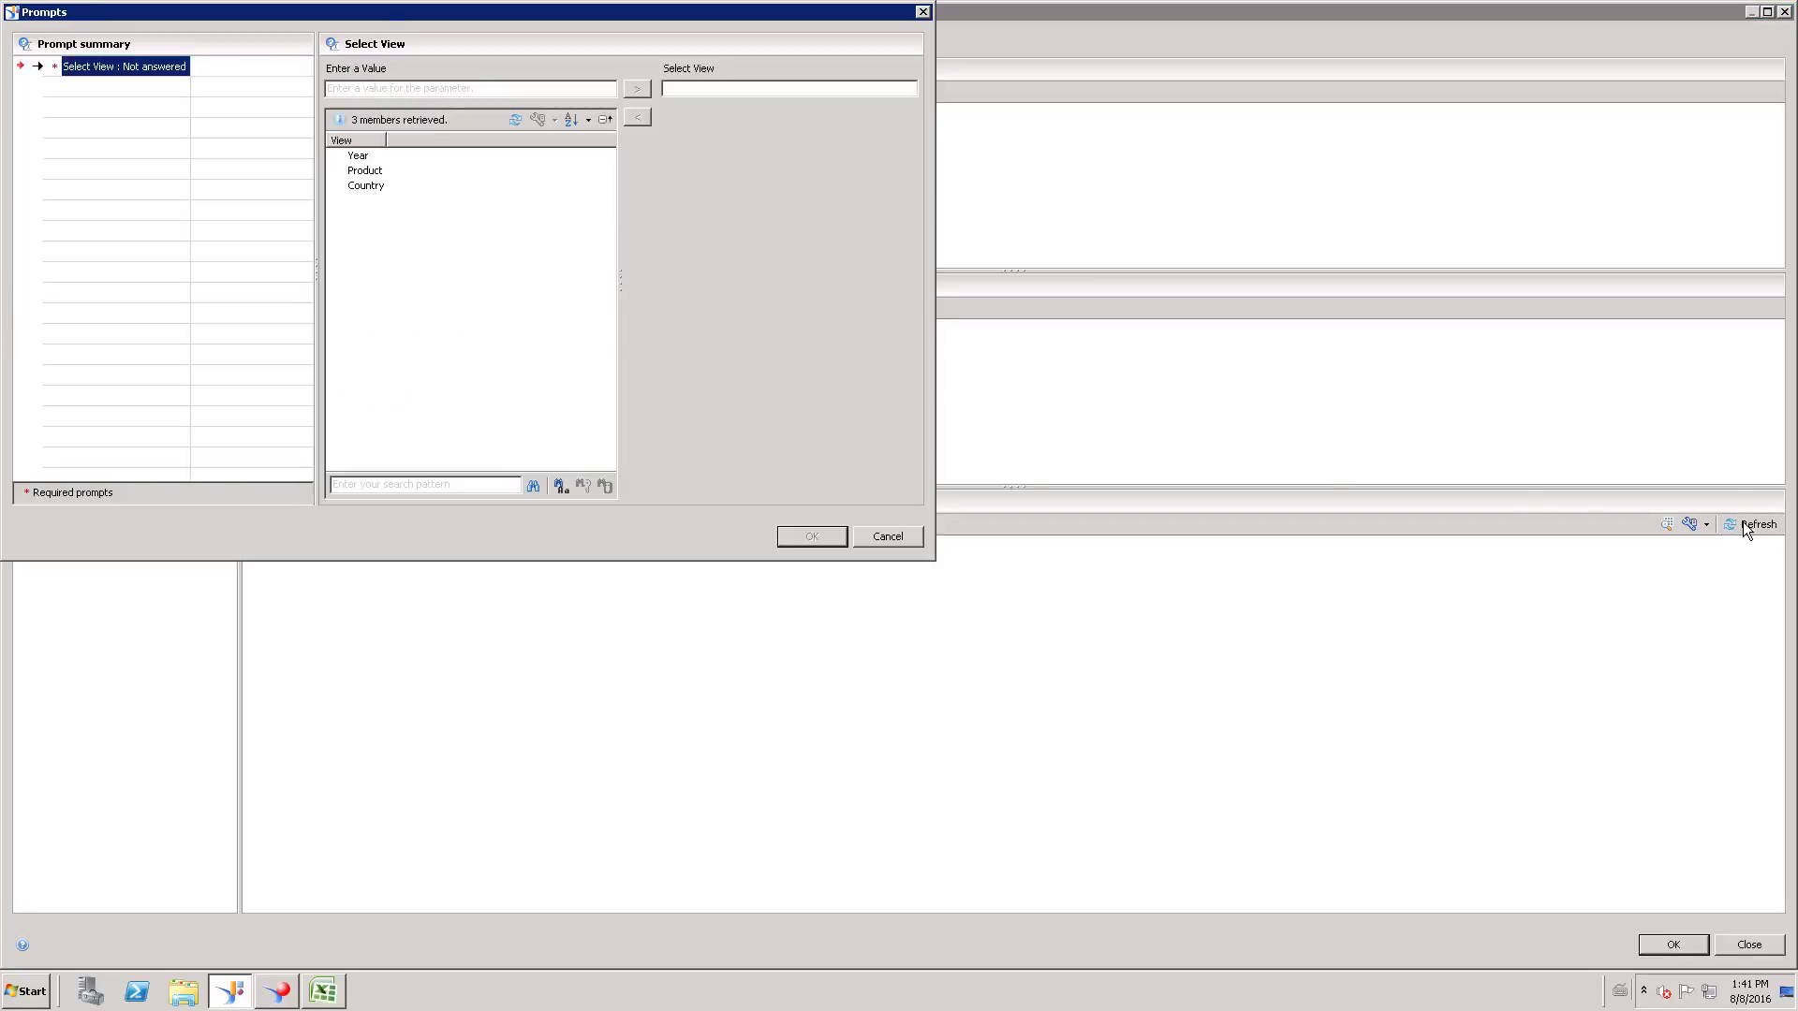
click(361, 158)
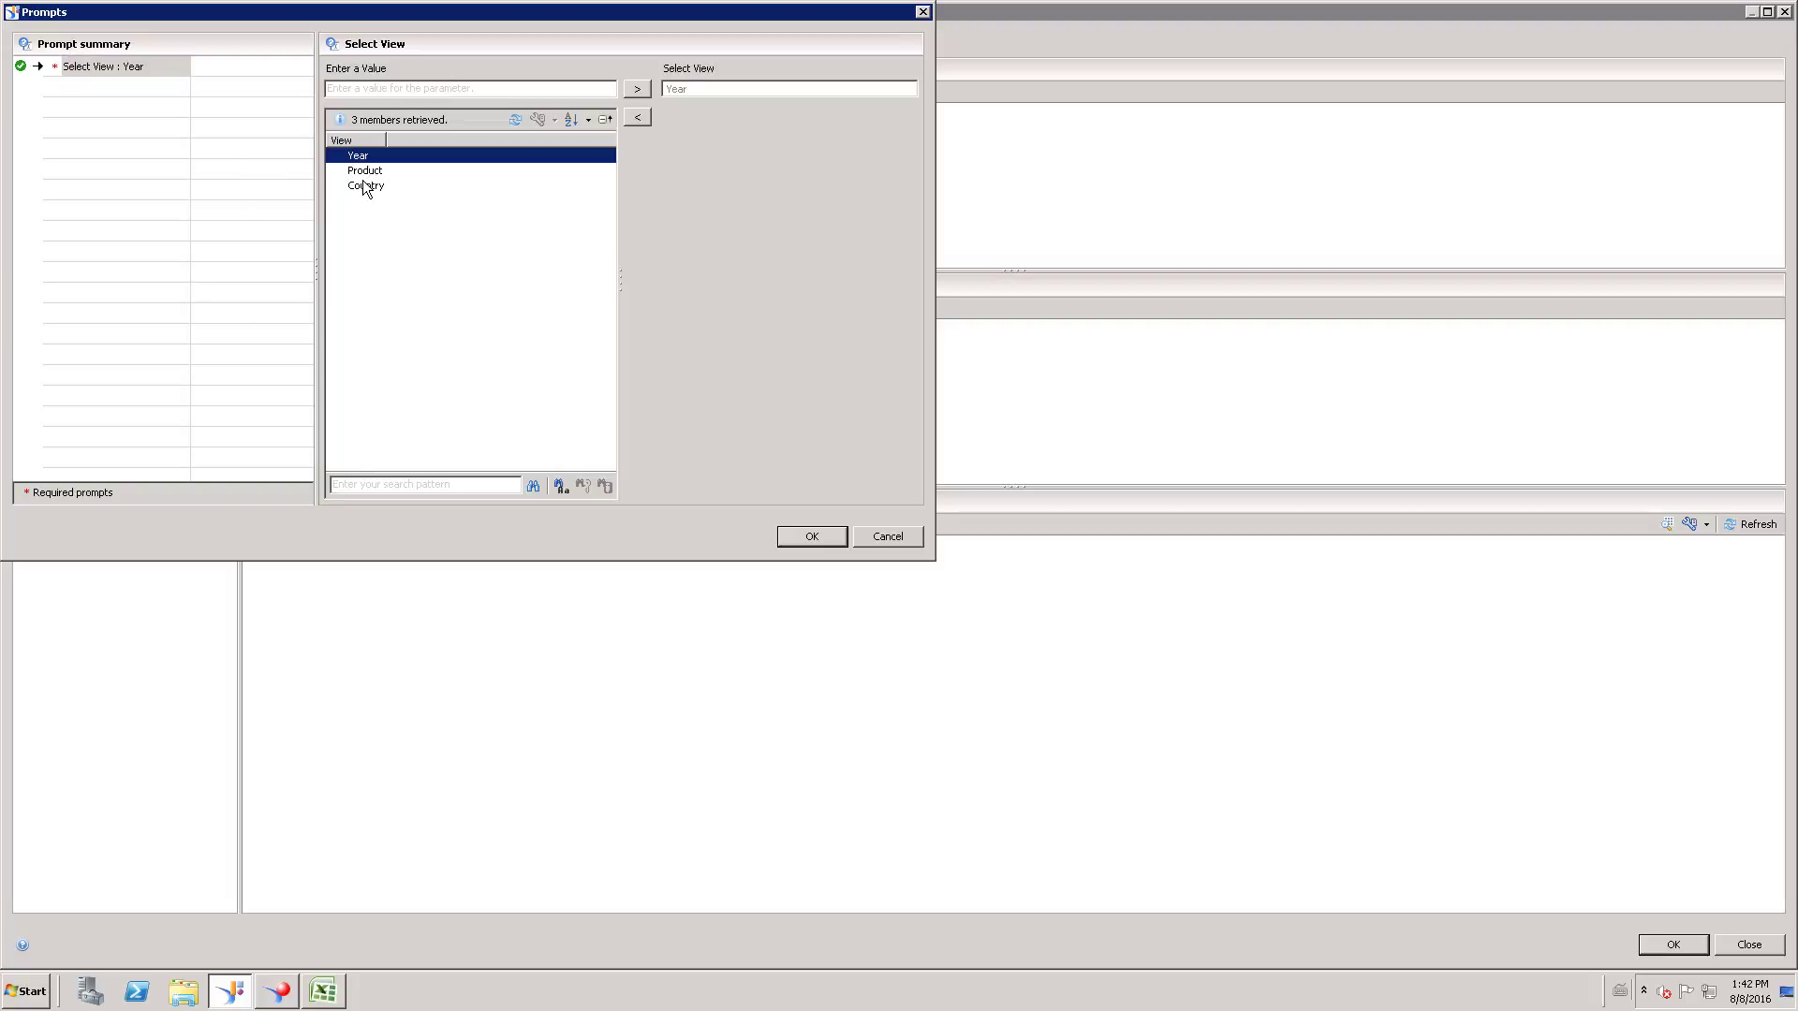
click(363, 171)
click(363, 186)
click(365, 157)
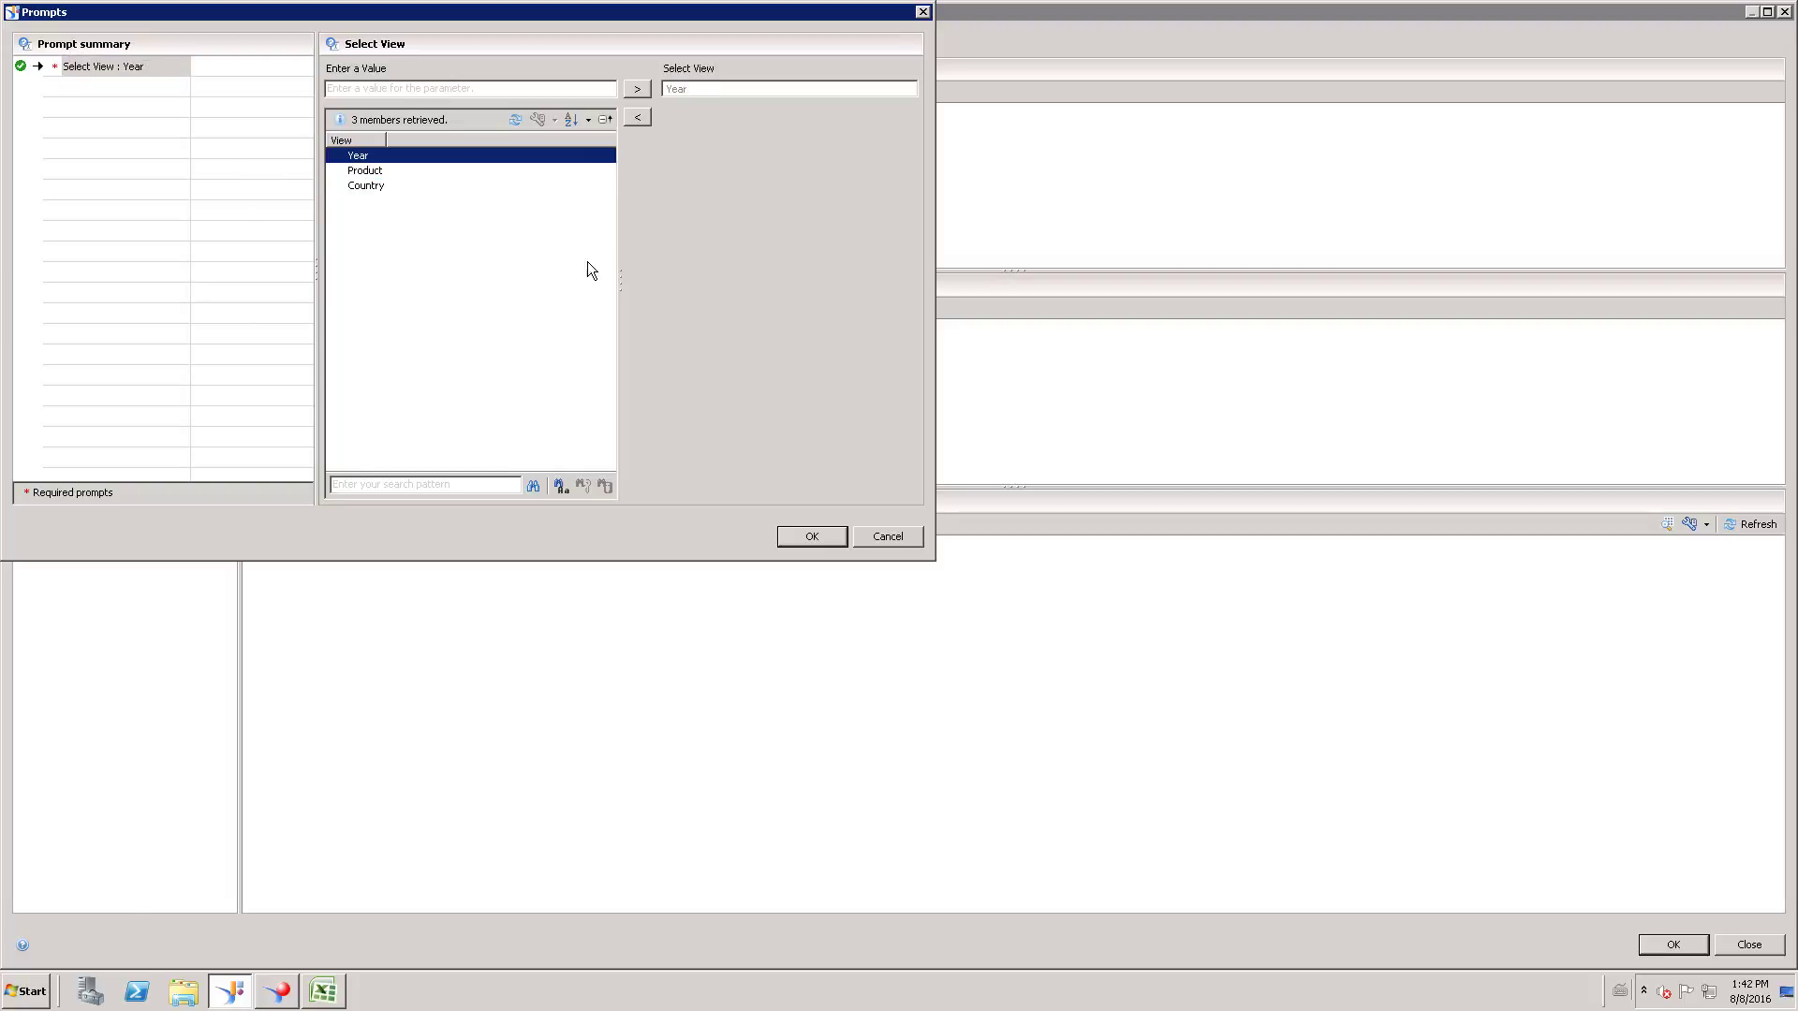
click(810, 535)
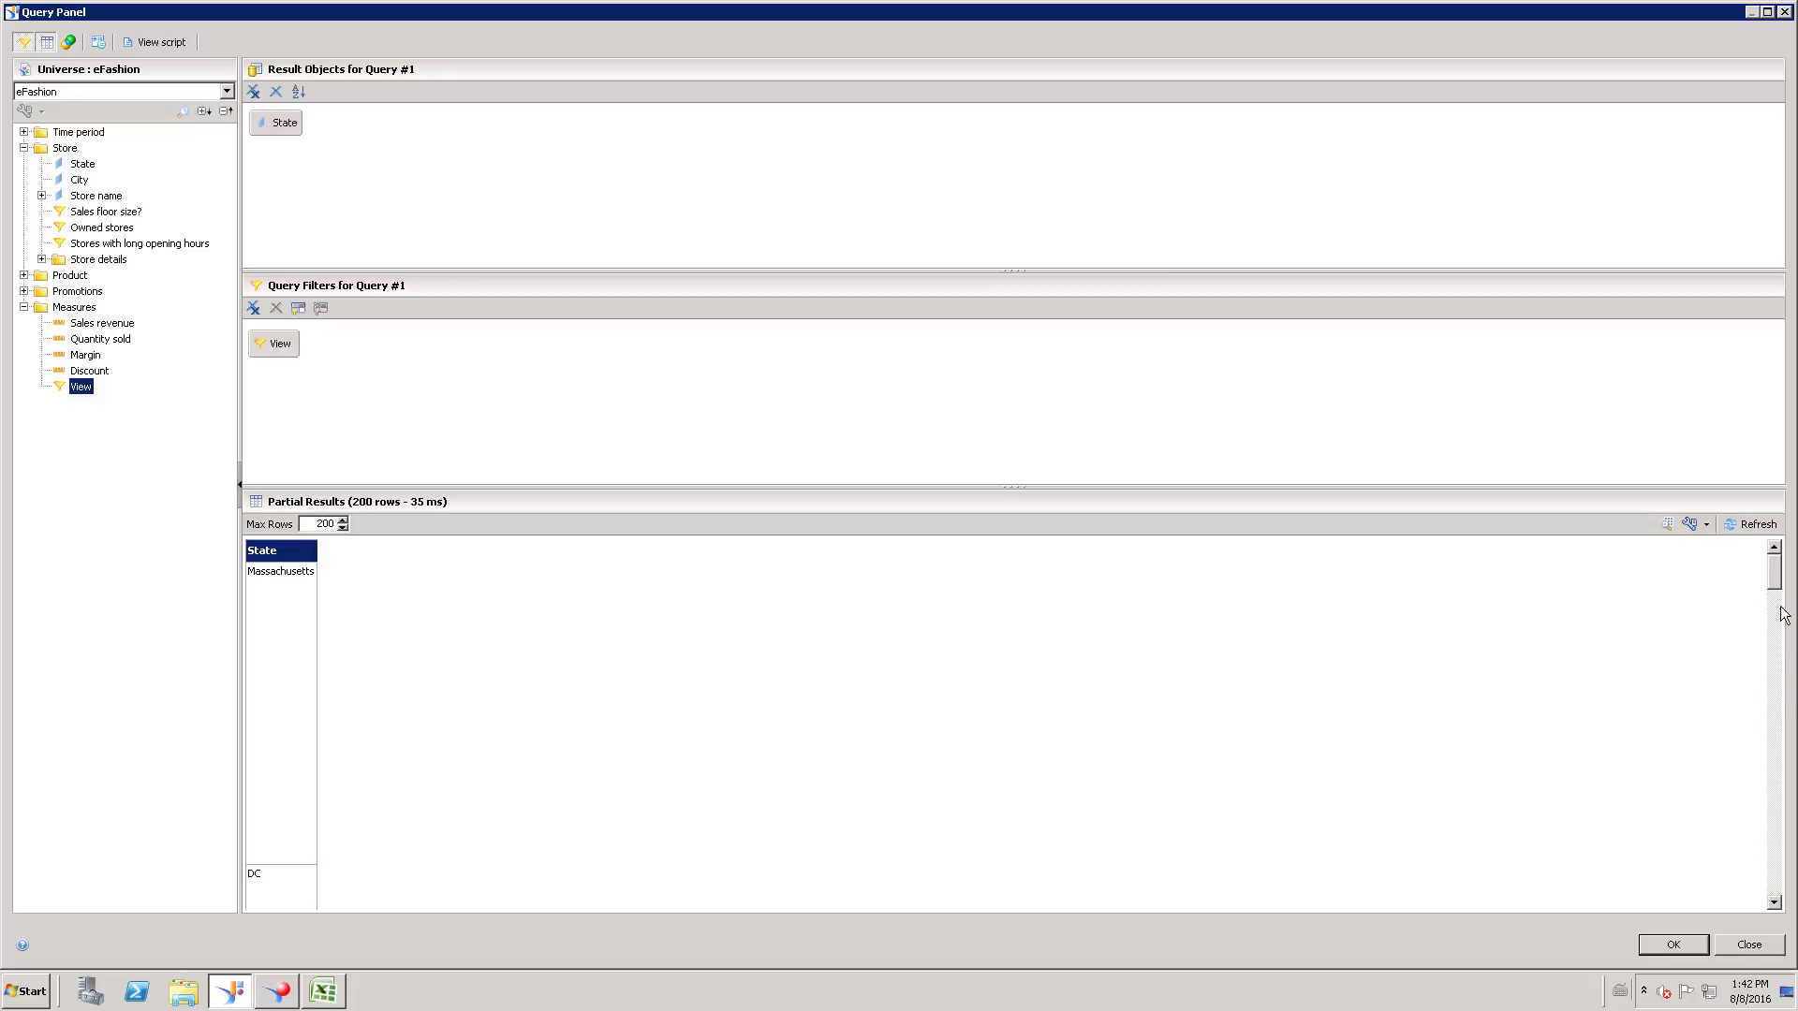
drag(1774, 581, 1774, 846)
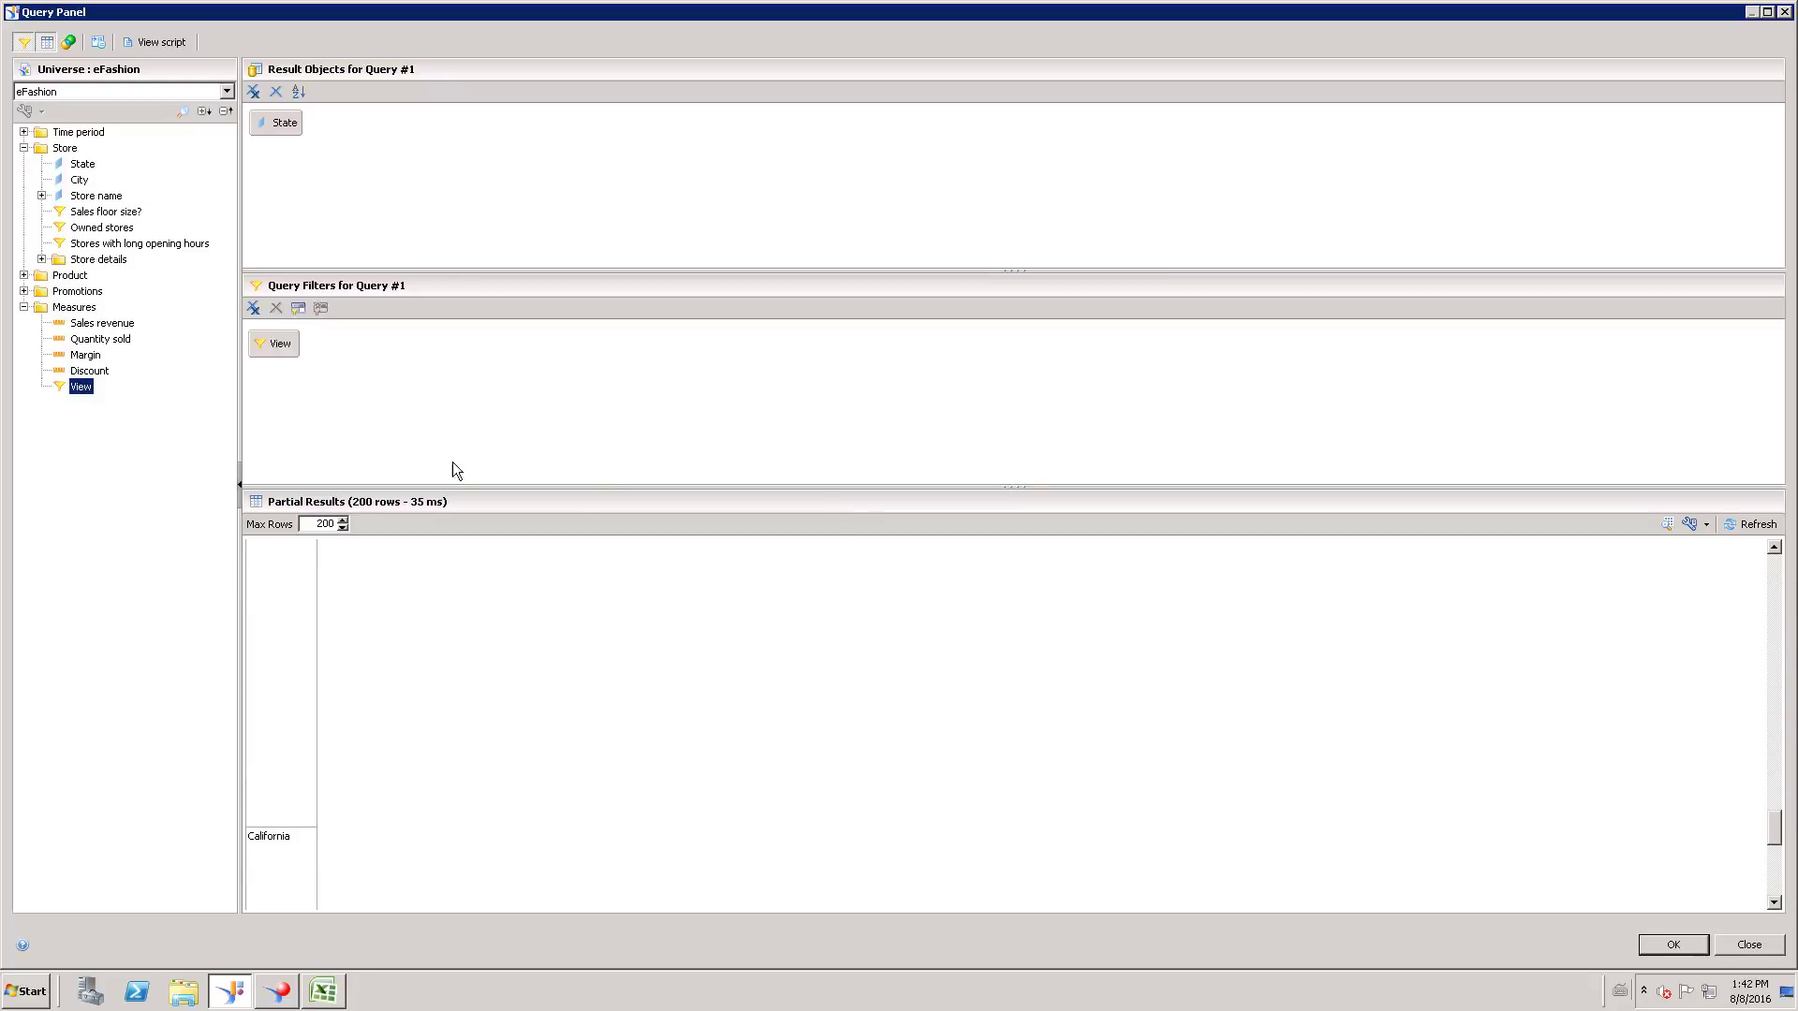
click(1675, 946)
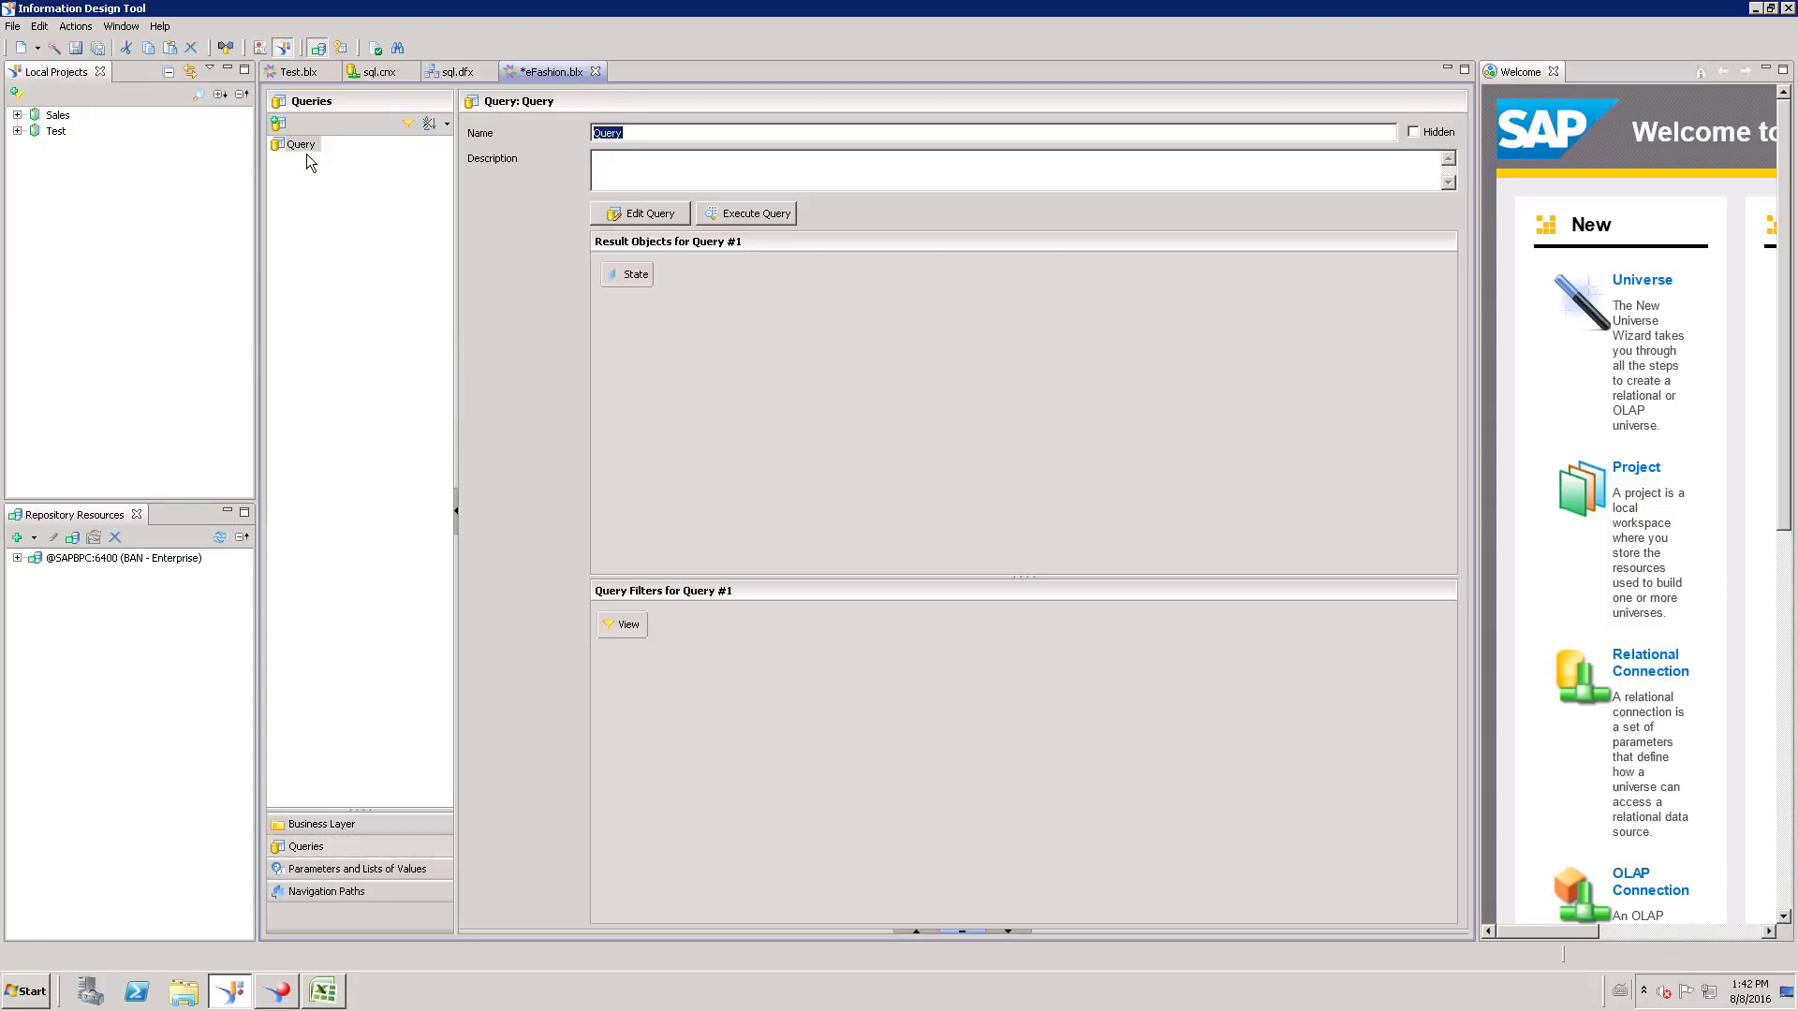
Delete the test query named Query from the business layer.
right_click(297, 144)
click(343, 260)
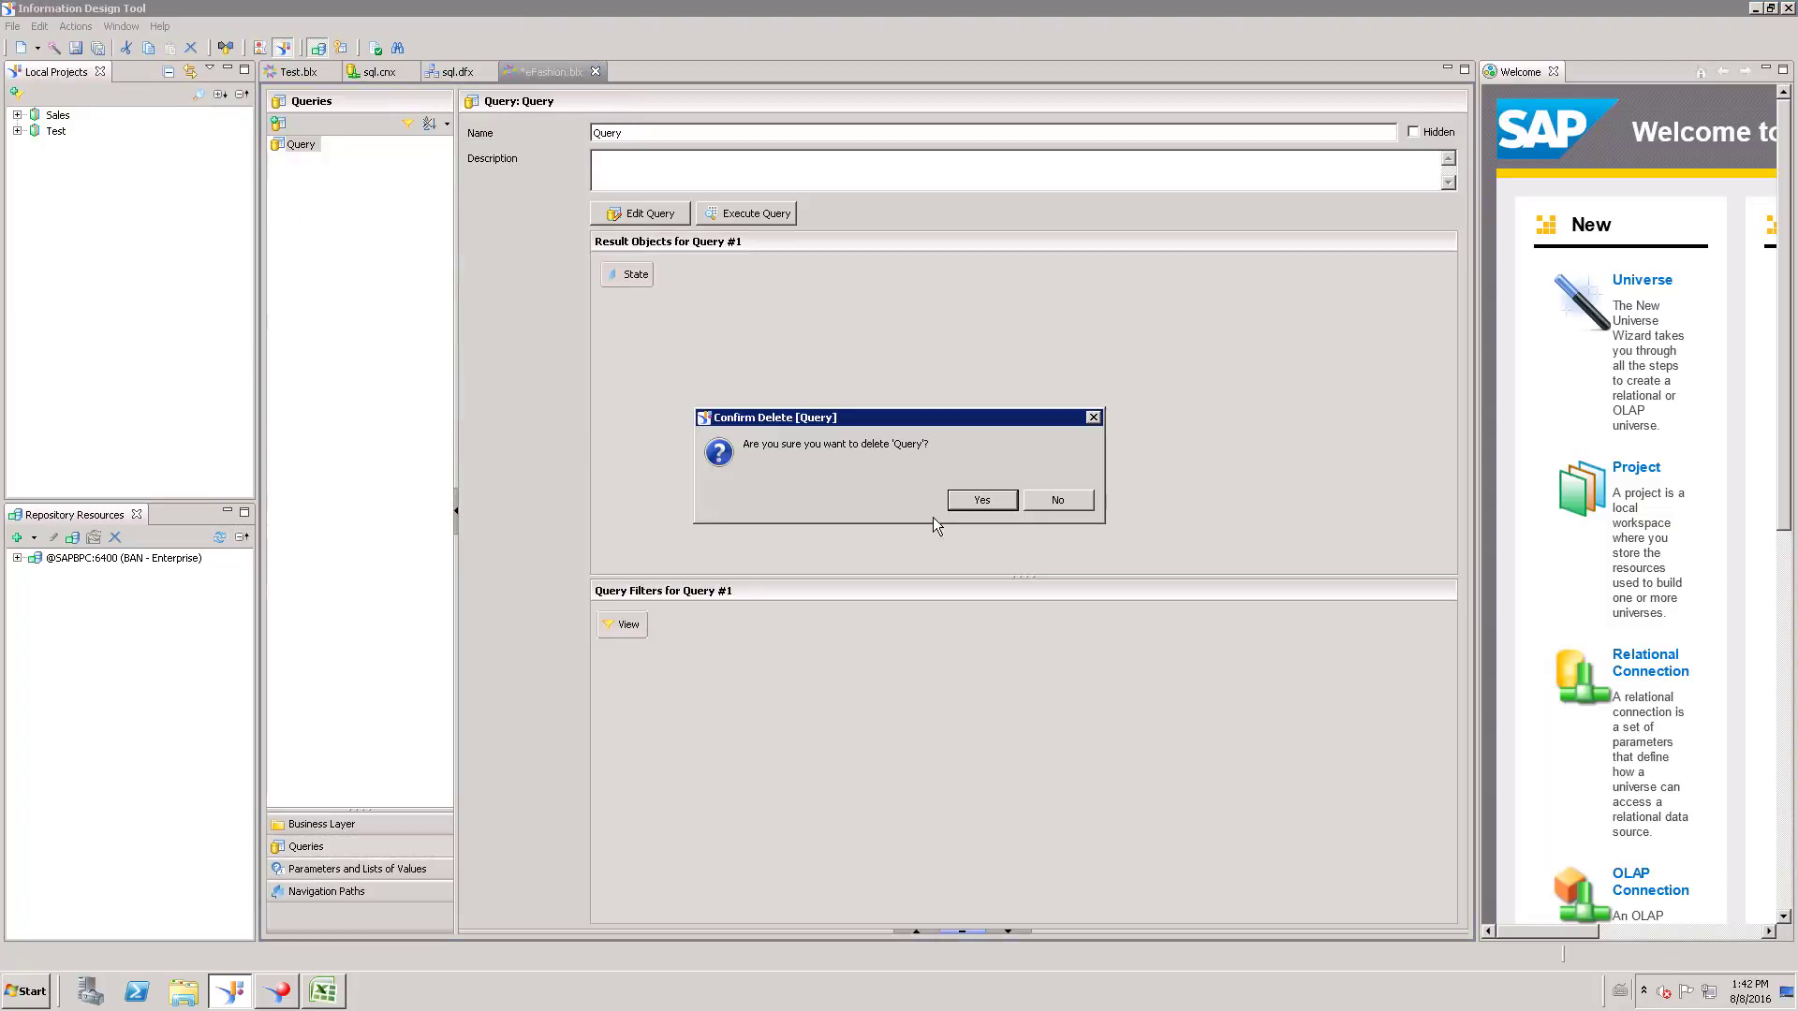
click(977, 499)
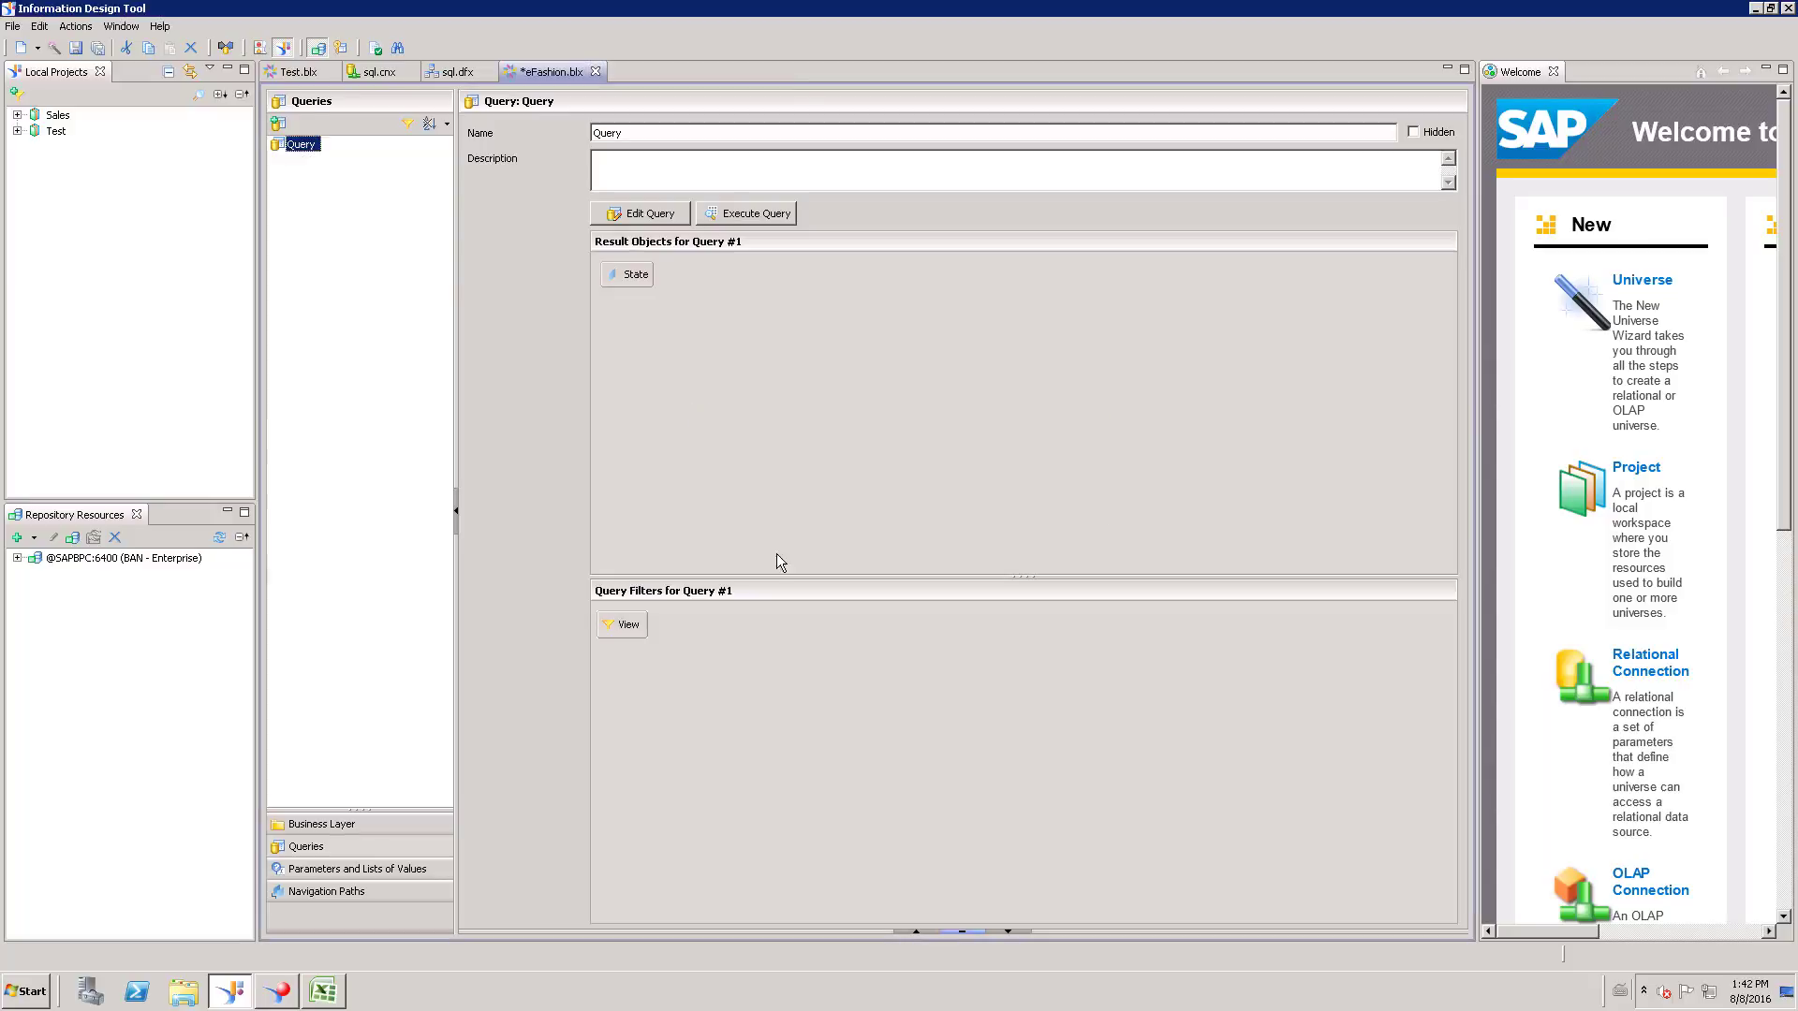
Expand the Test project's retrieval folder, save, and select eFashion.blx.
click(16, 131)
click(35, 163)
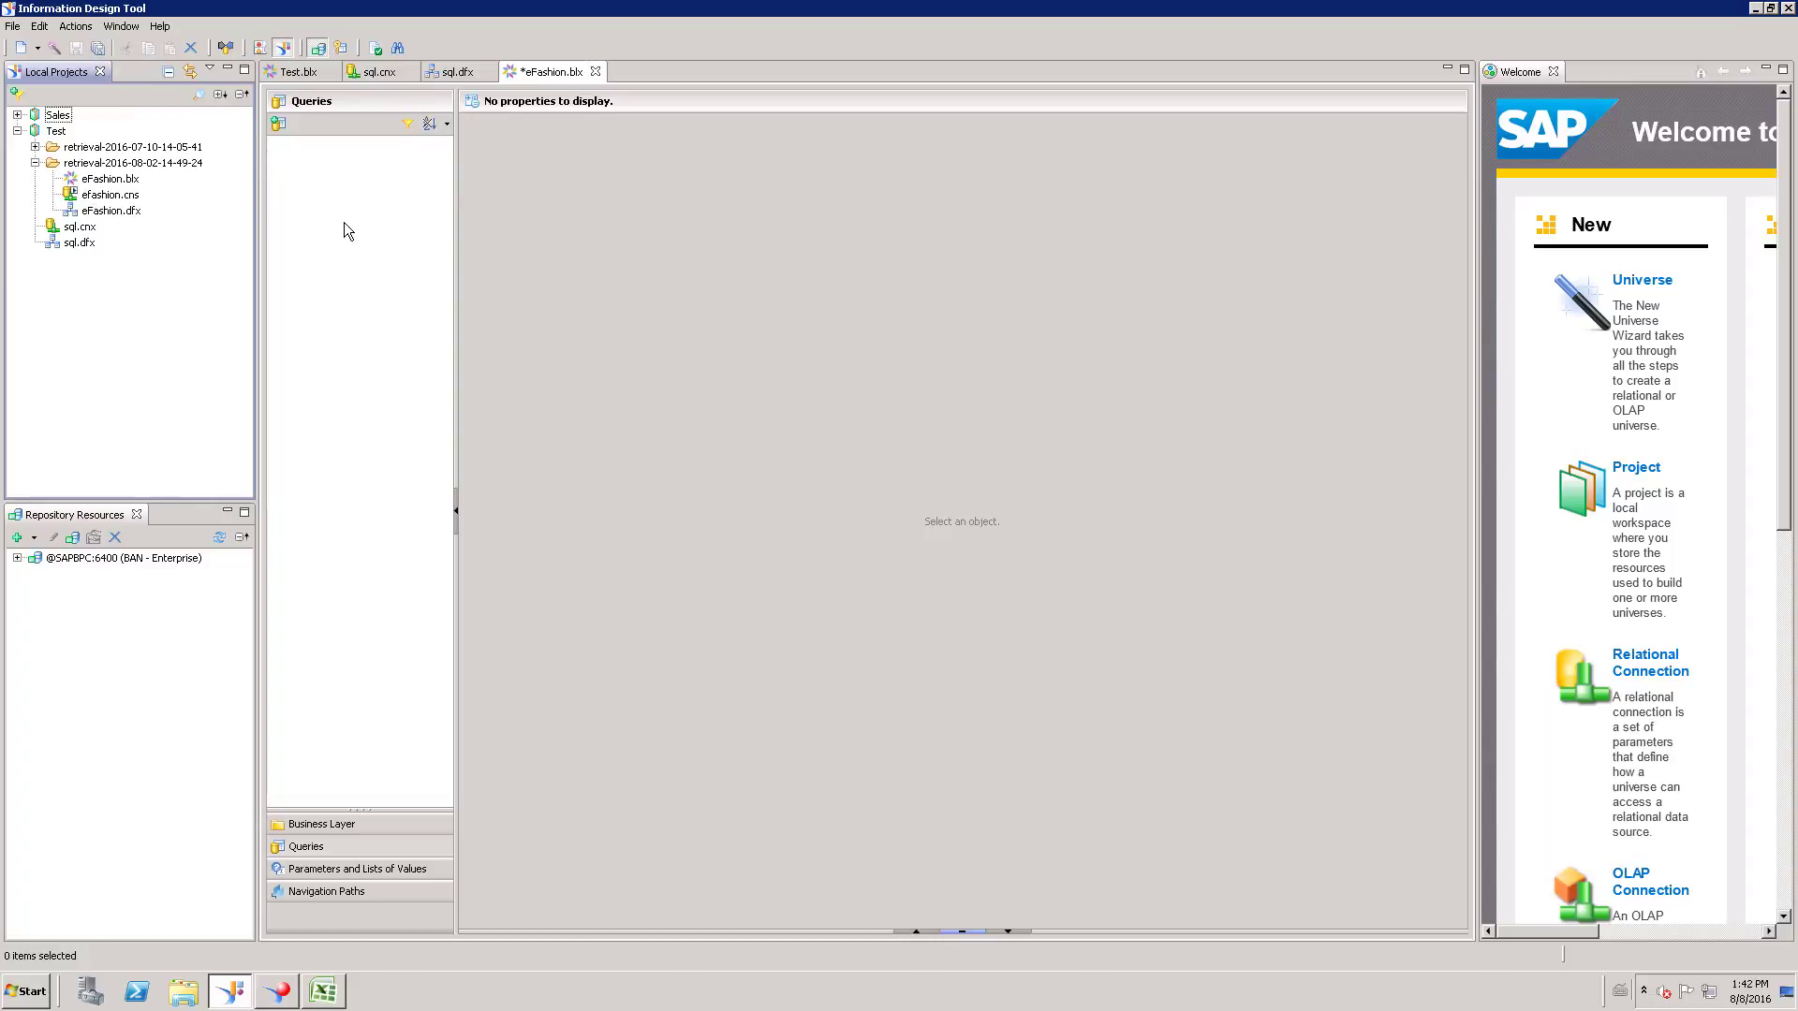
click(77, 48)
click(109, 179)
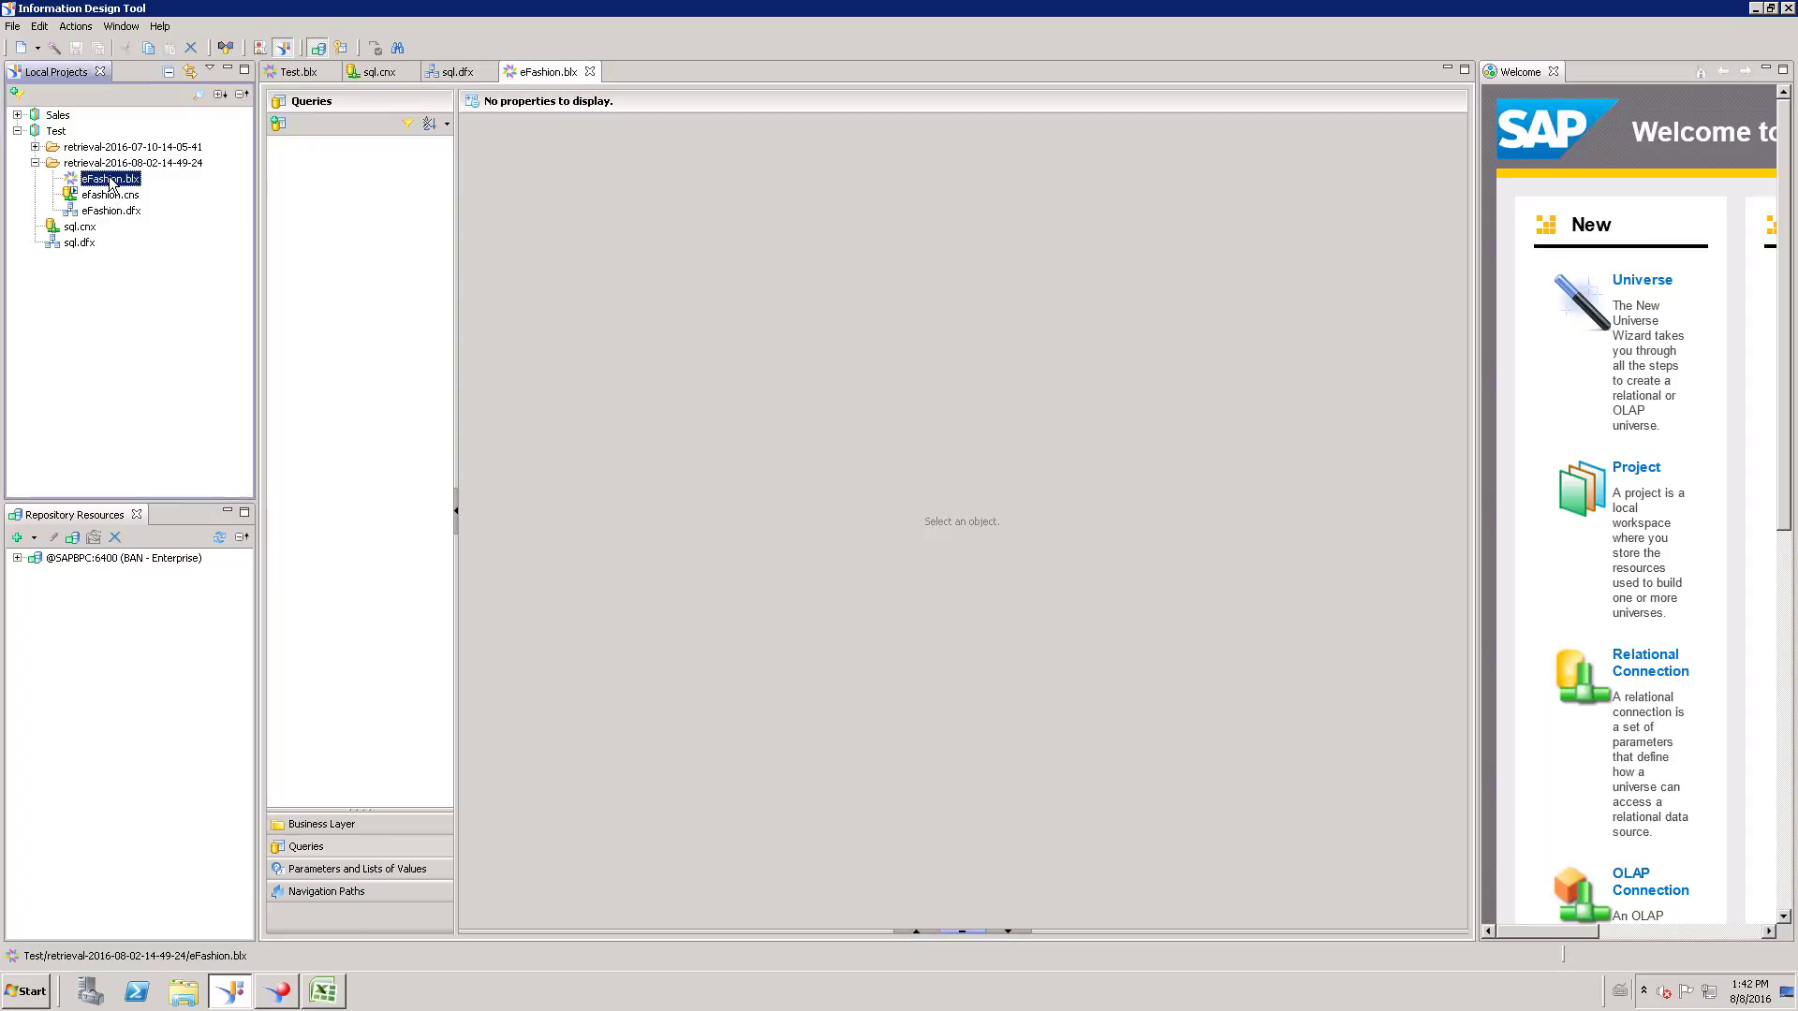
Publish eFashion.blx to the repository's Universes folder and dismiss the success message.
right_click(110, 179)
mouse_move(202, 433)
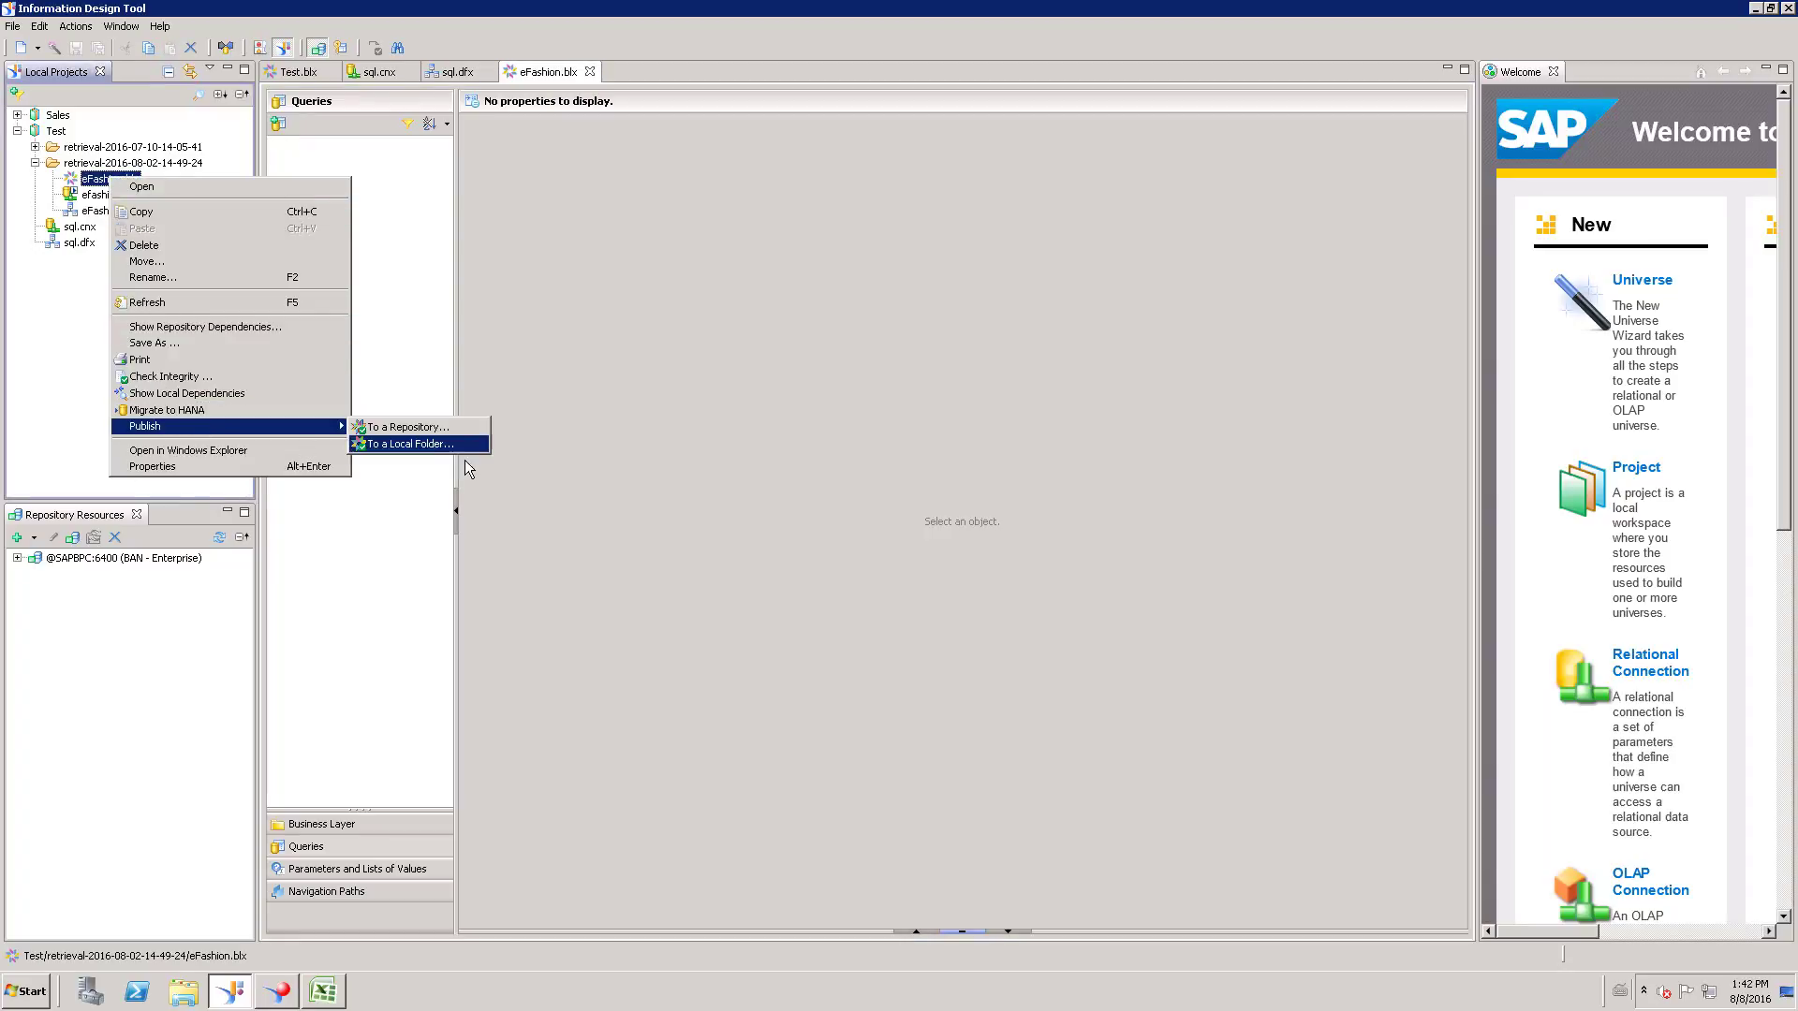
click(412, 427)
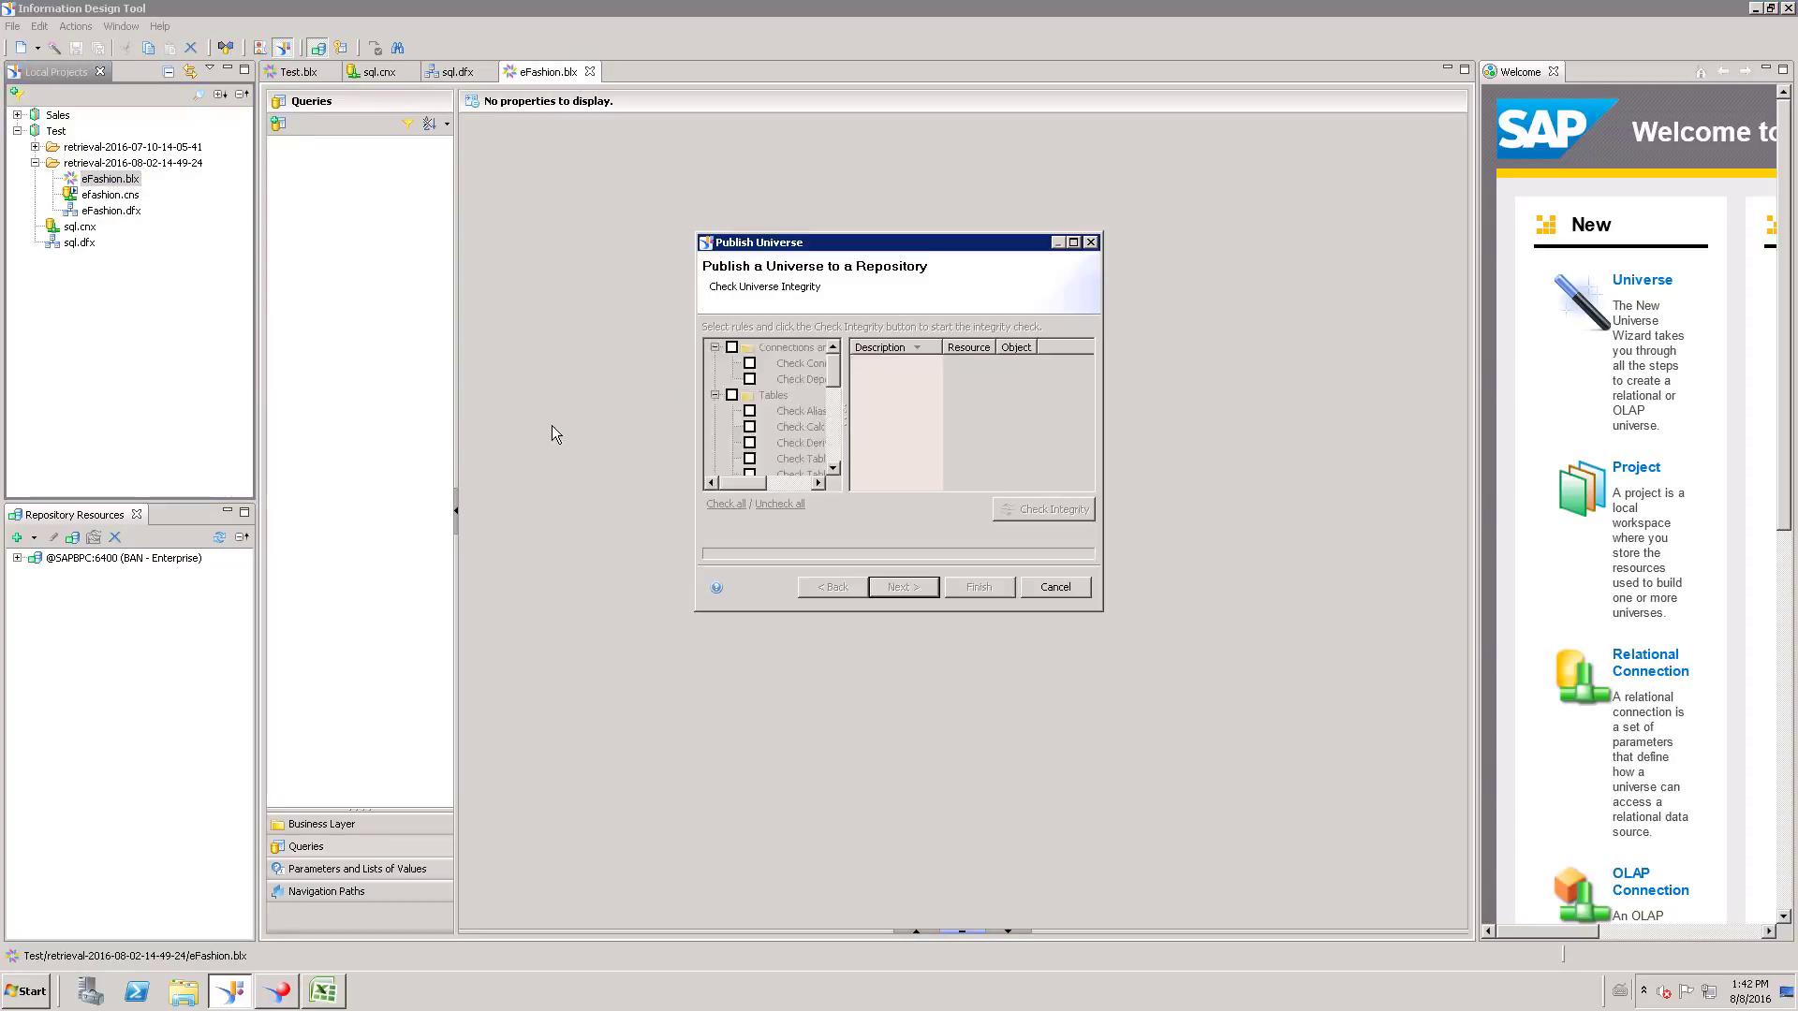
click(902, 594)
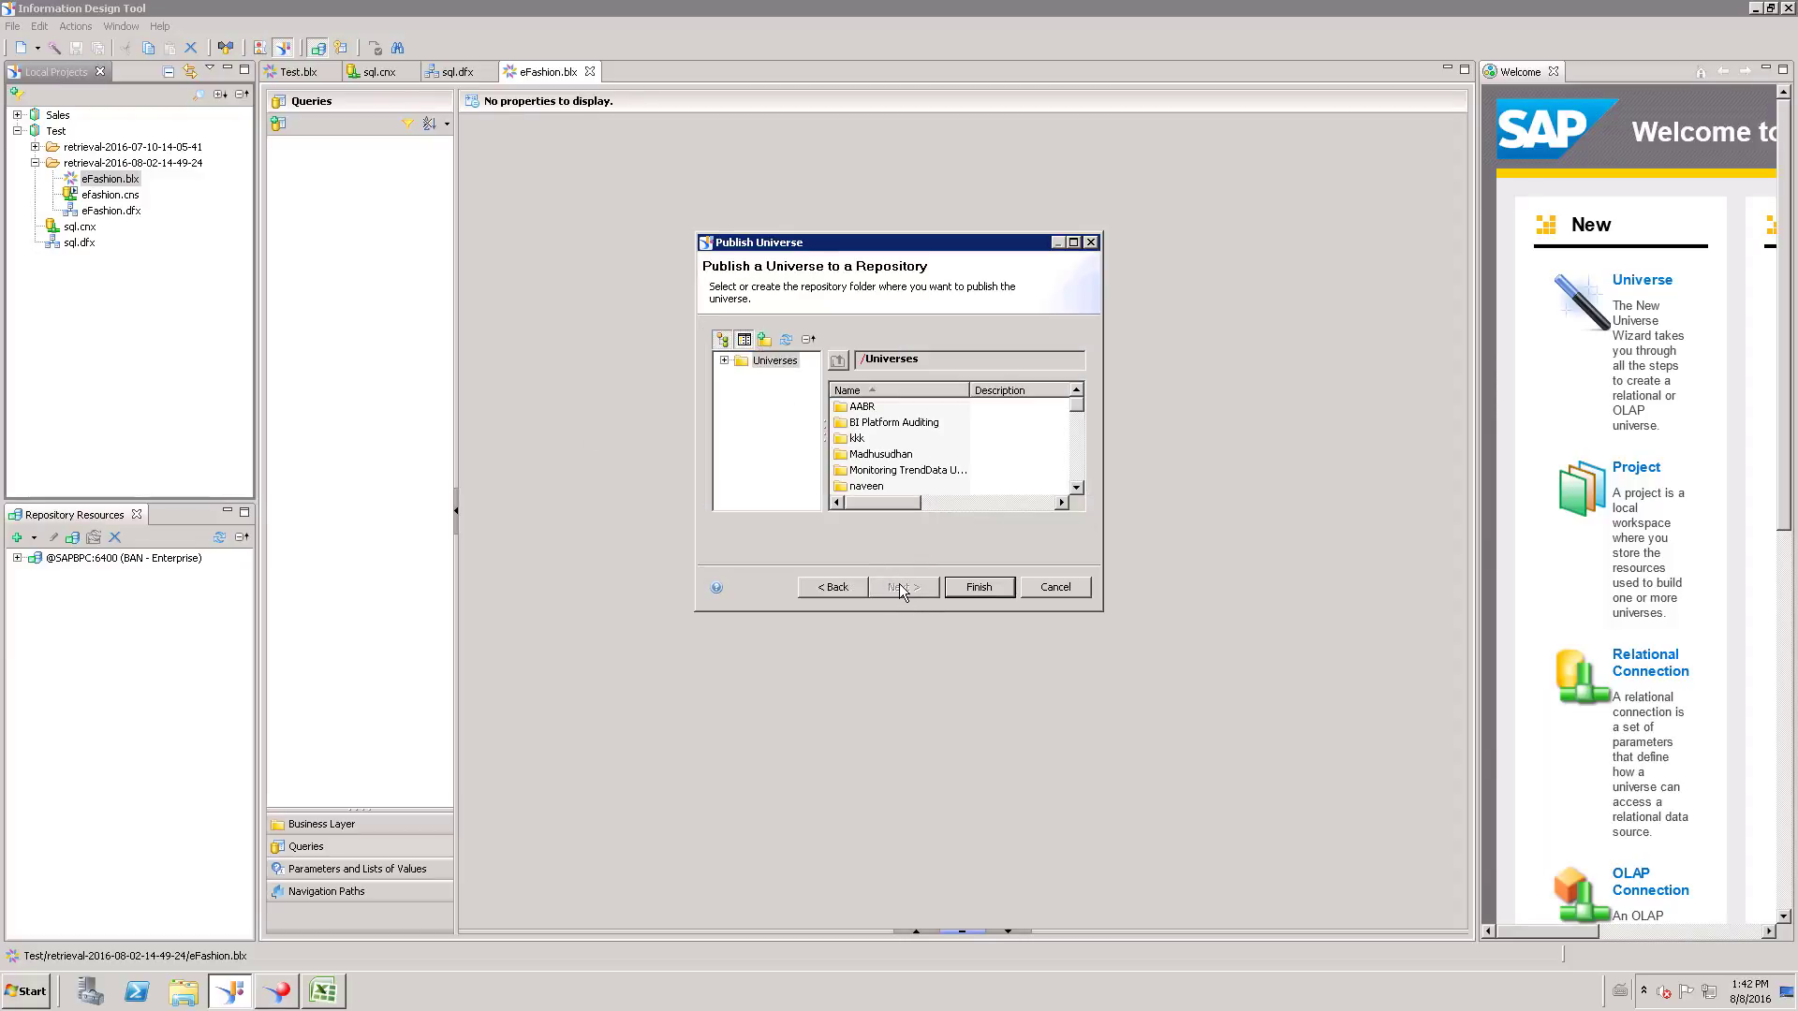
click(981, 595)
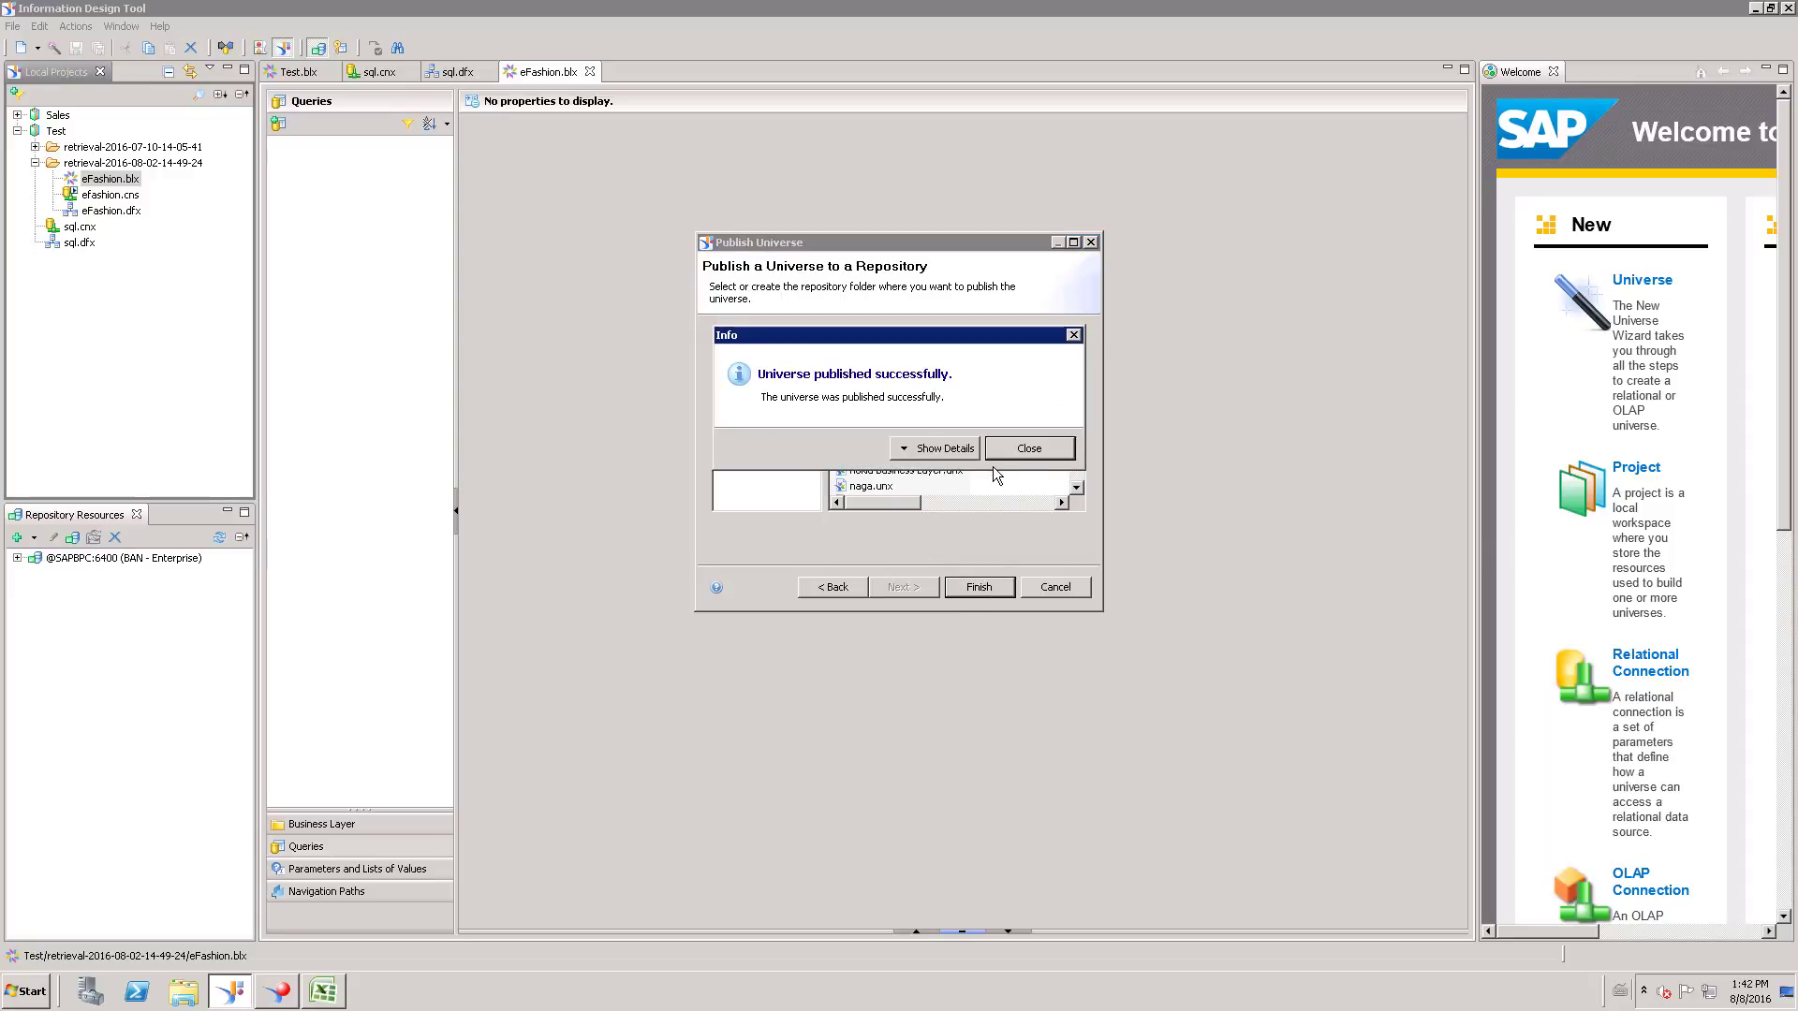
click(1024, 450)
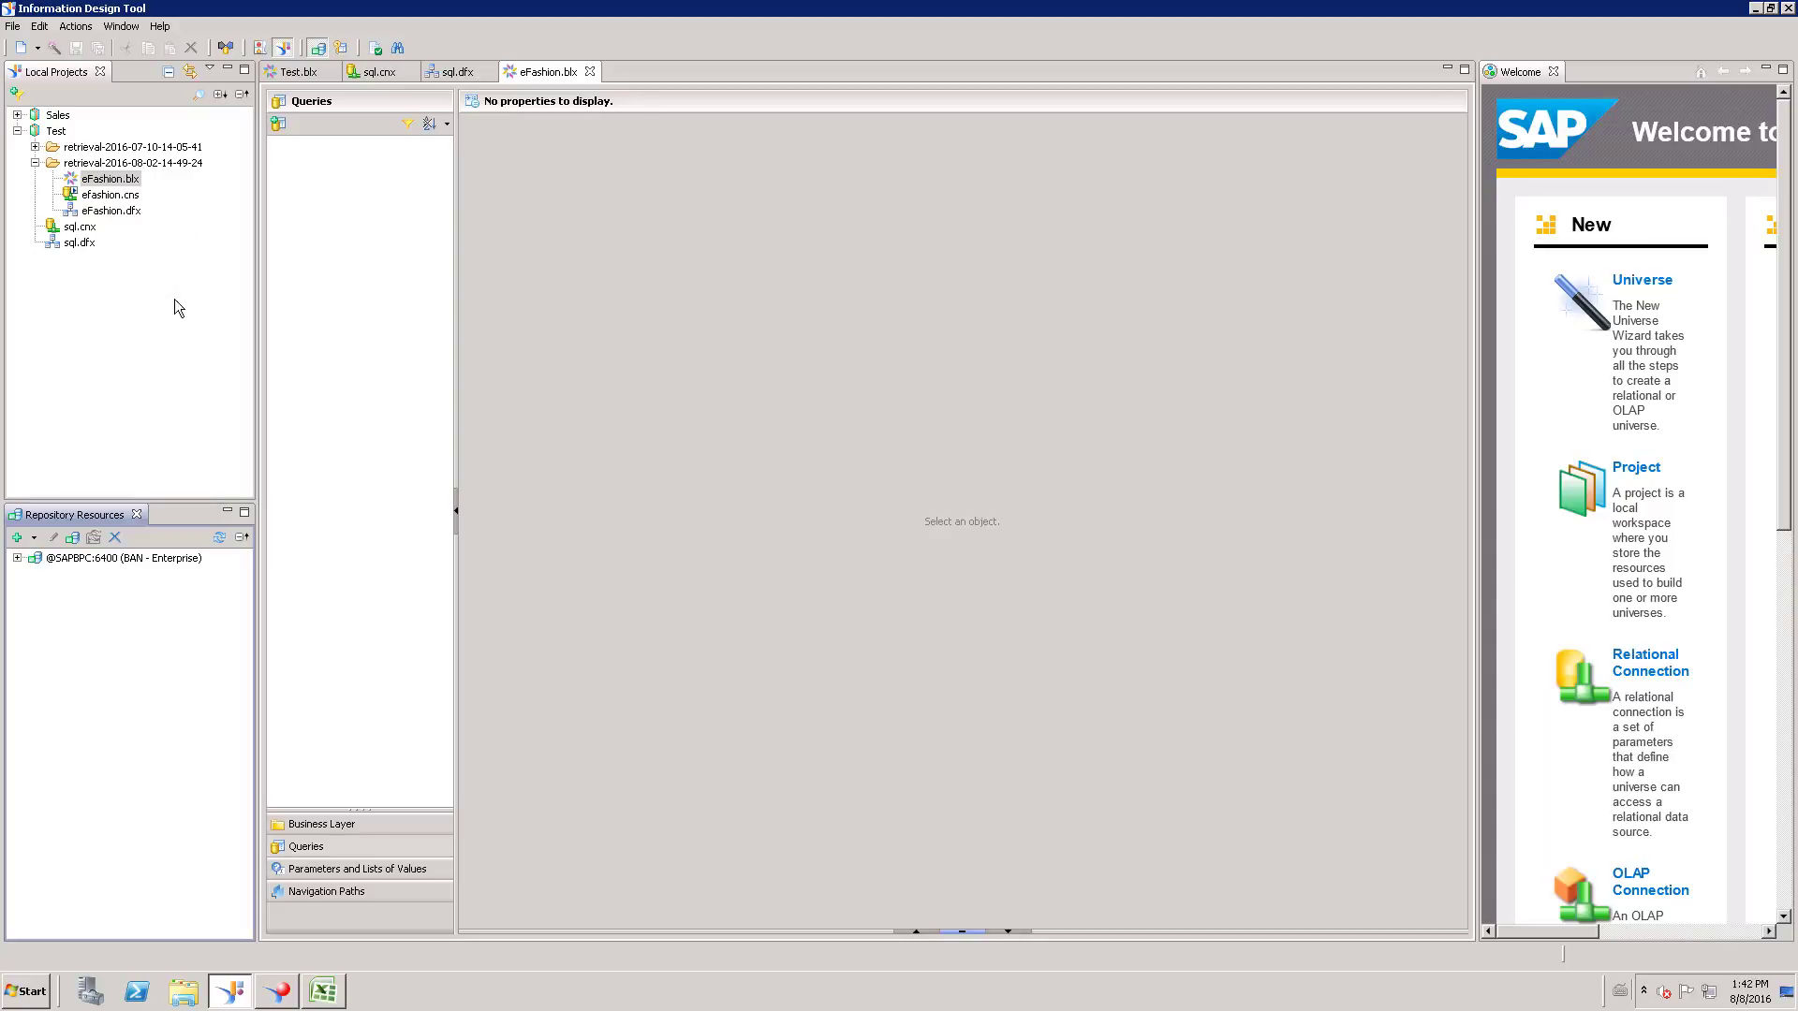
In Web Intelligence, start a new eFashion document and log on with the account password.
click(281, 995)
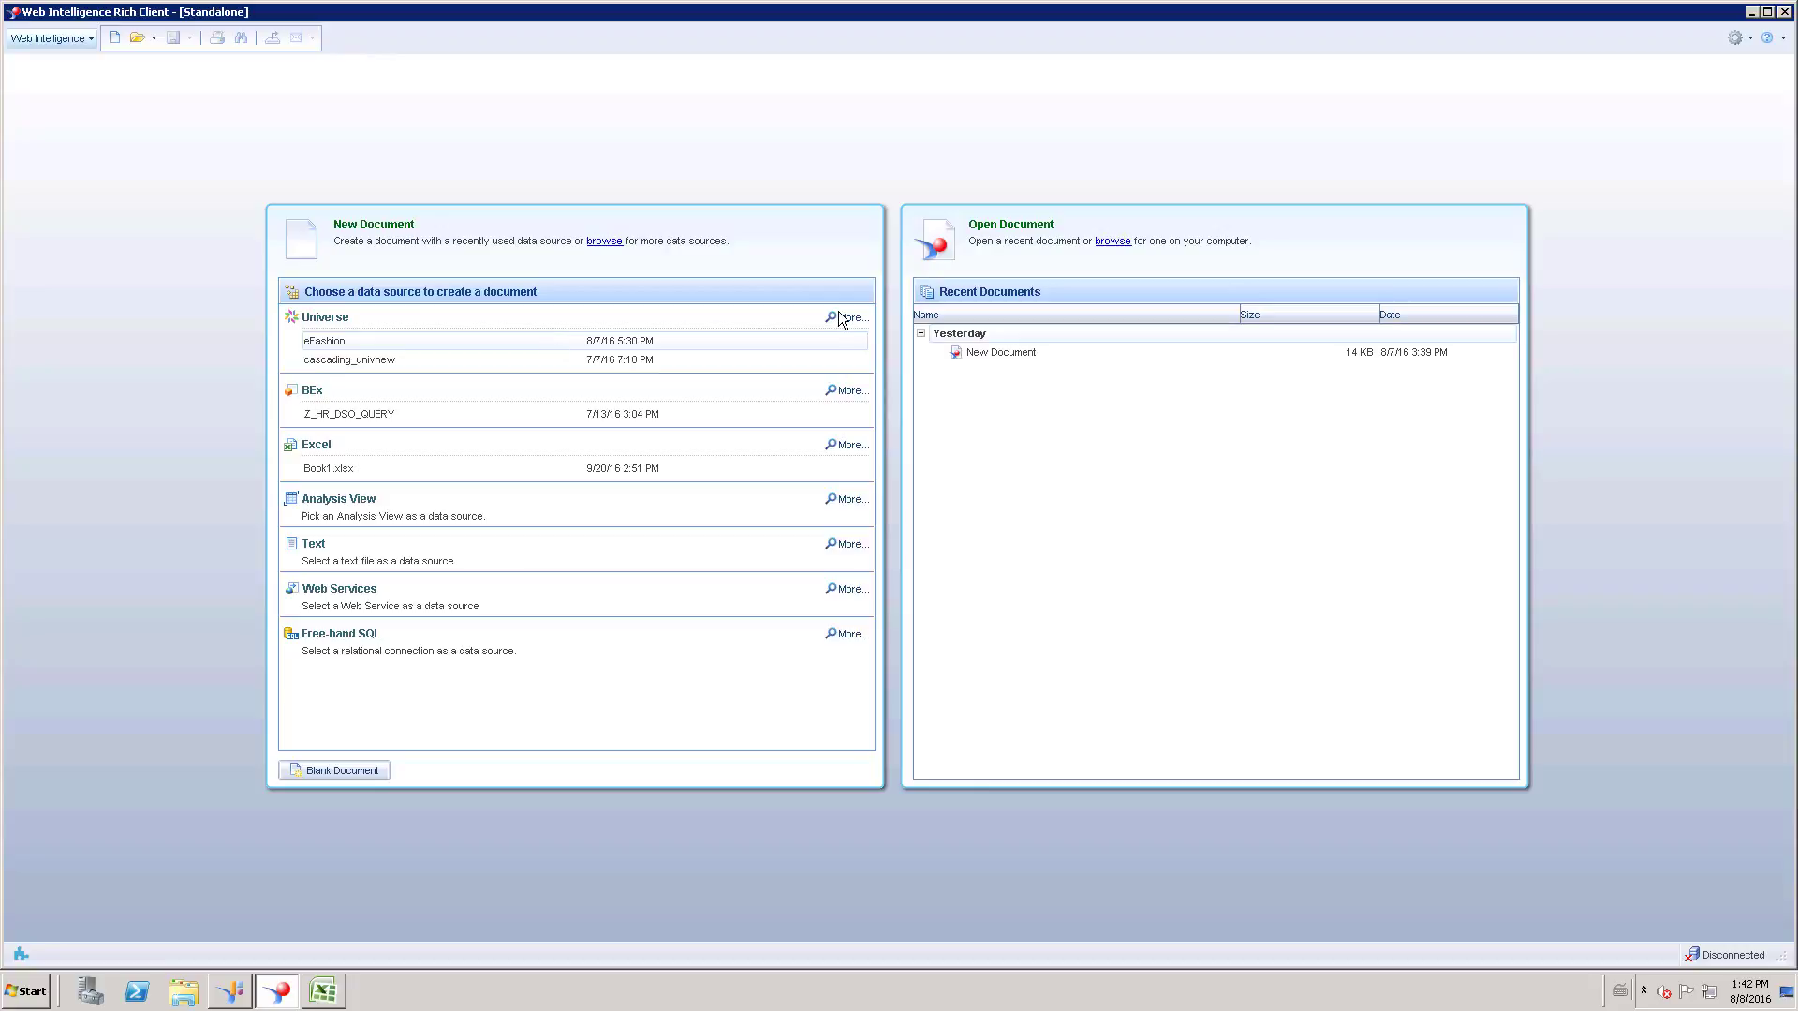
click(628, 346)
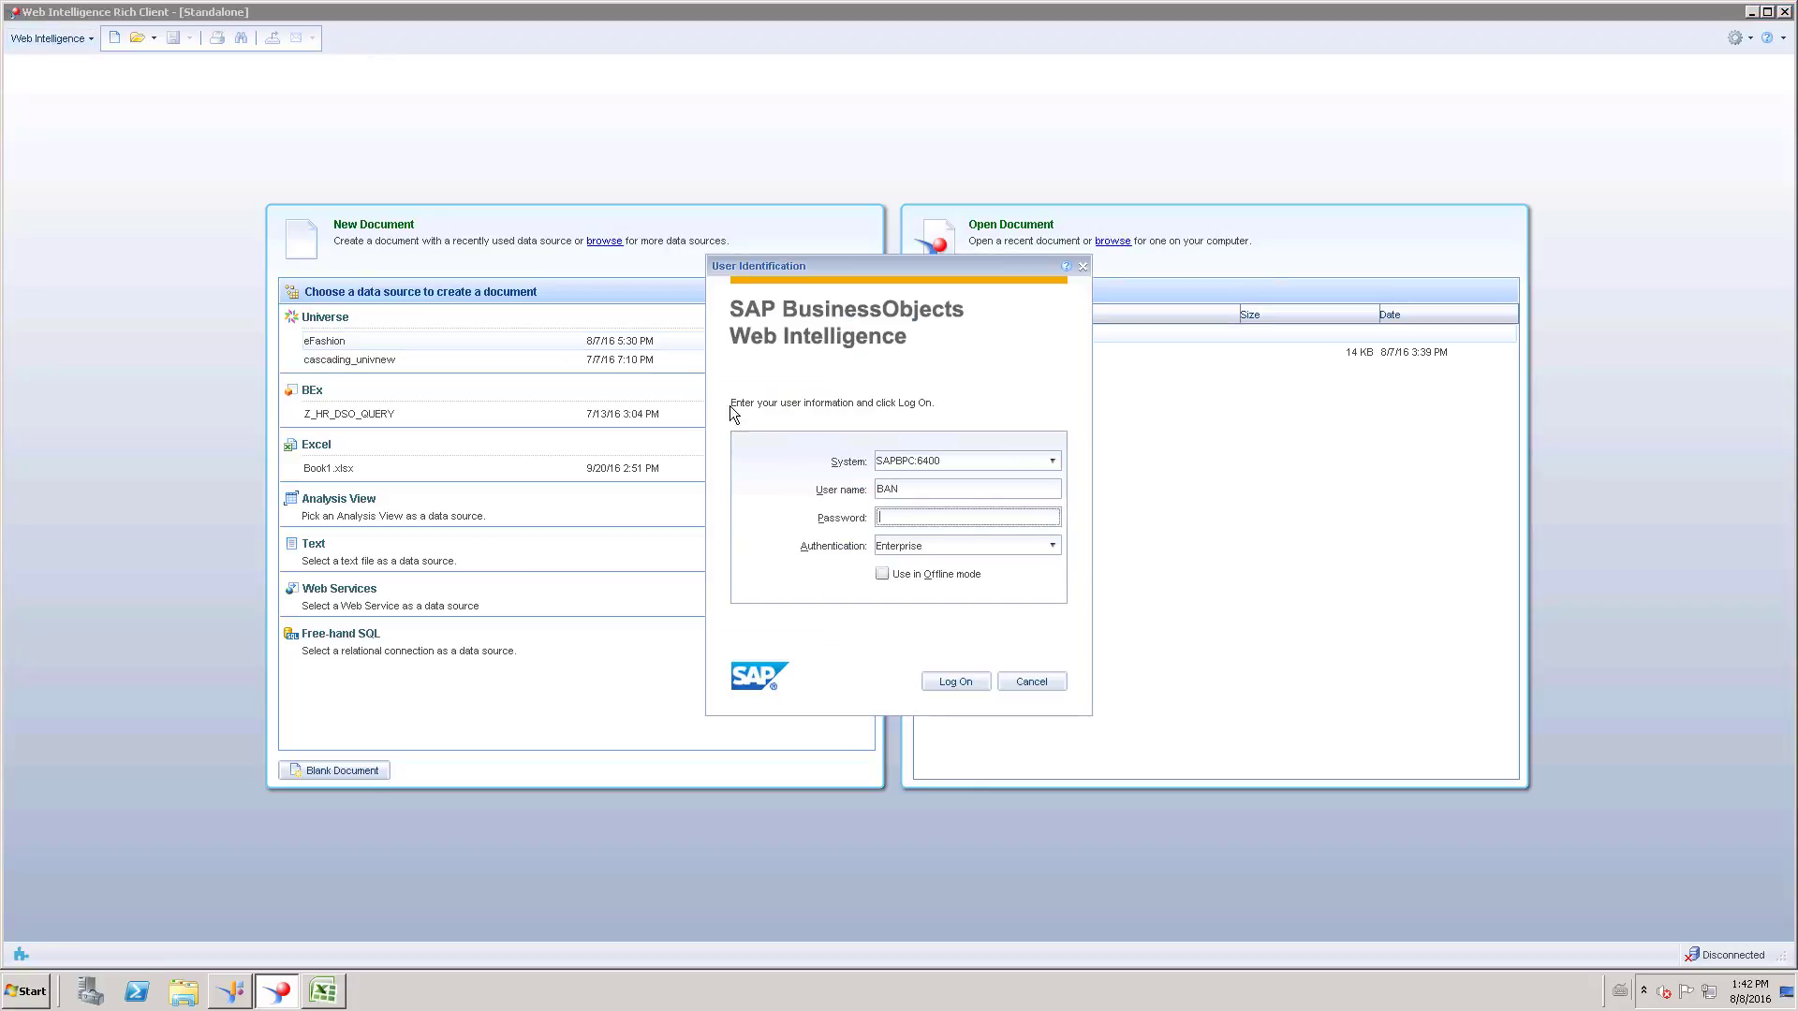
text(**********)
key(Return)
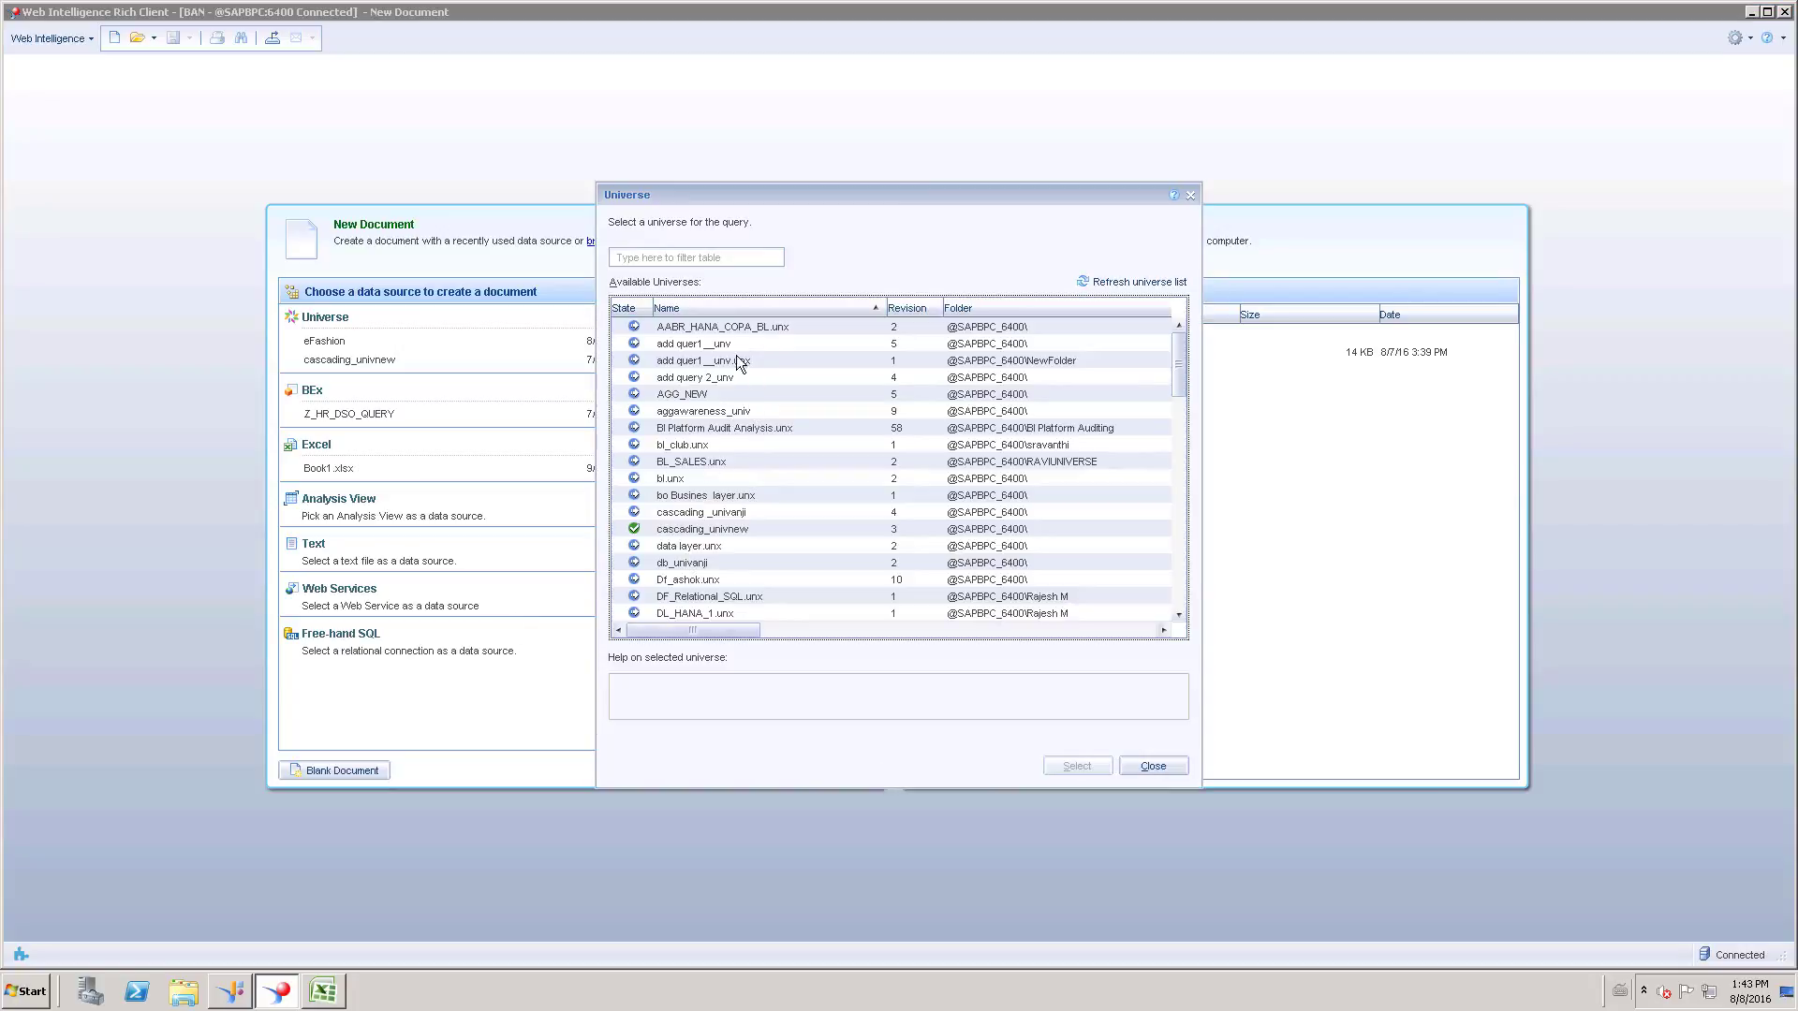
Filter the universe list by efashion and select the webi universes eFashion row.
click(677, 259)
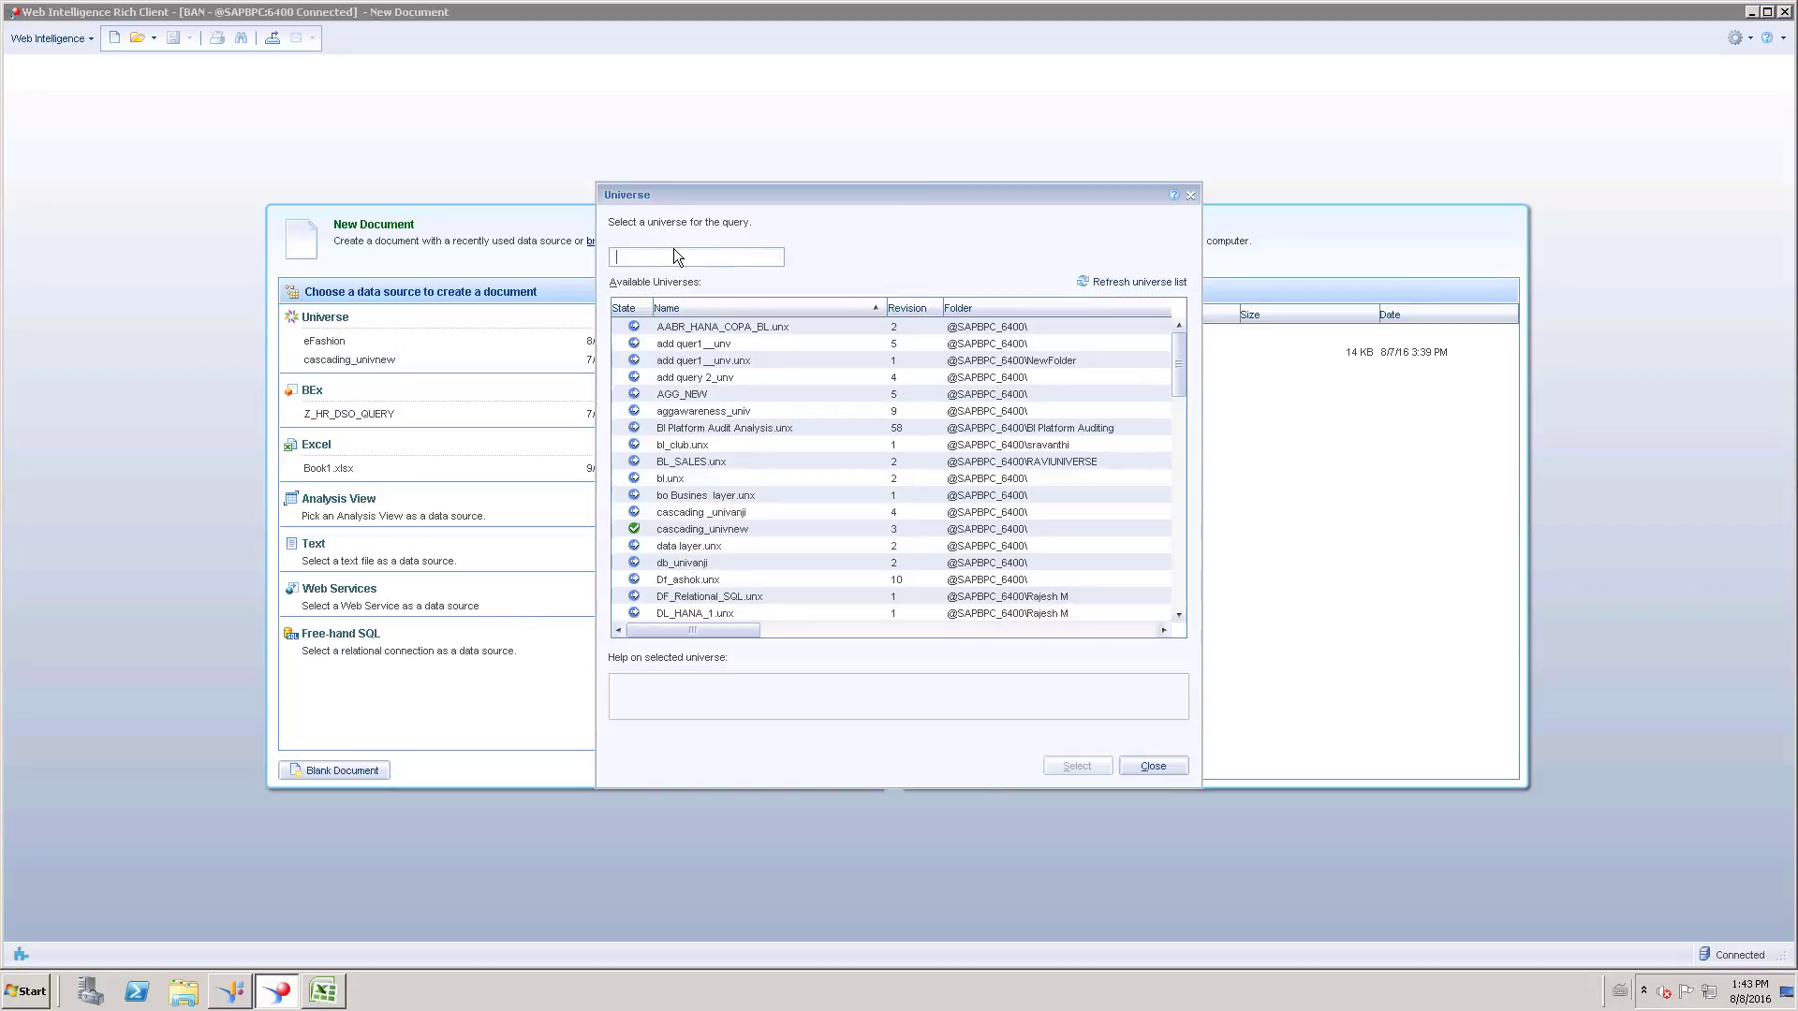
text(efashion)
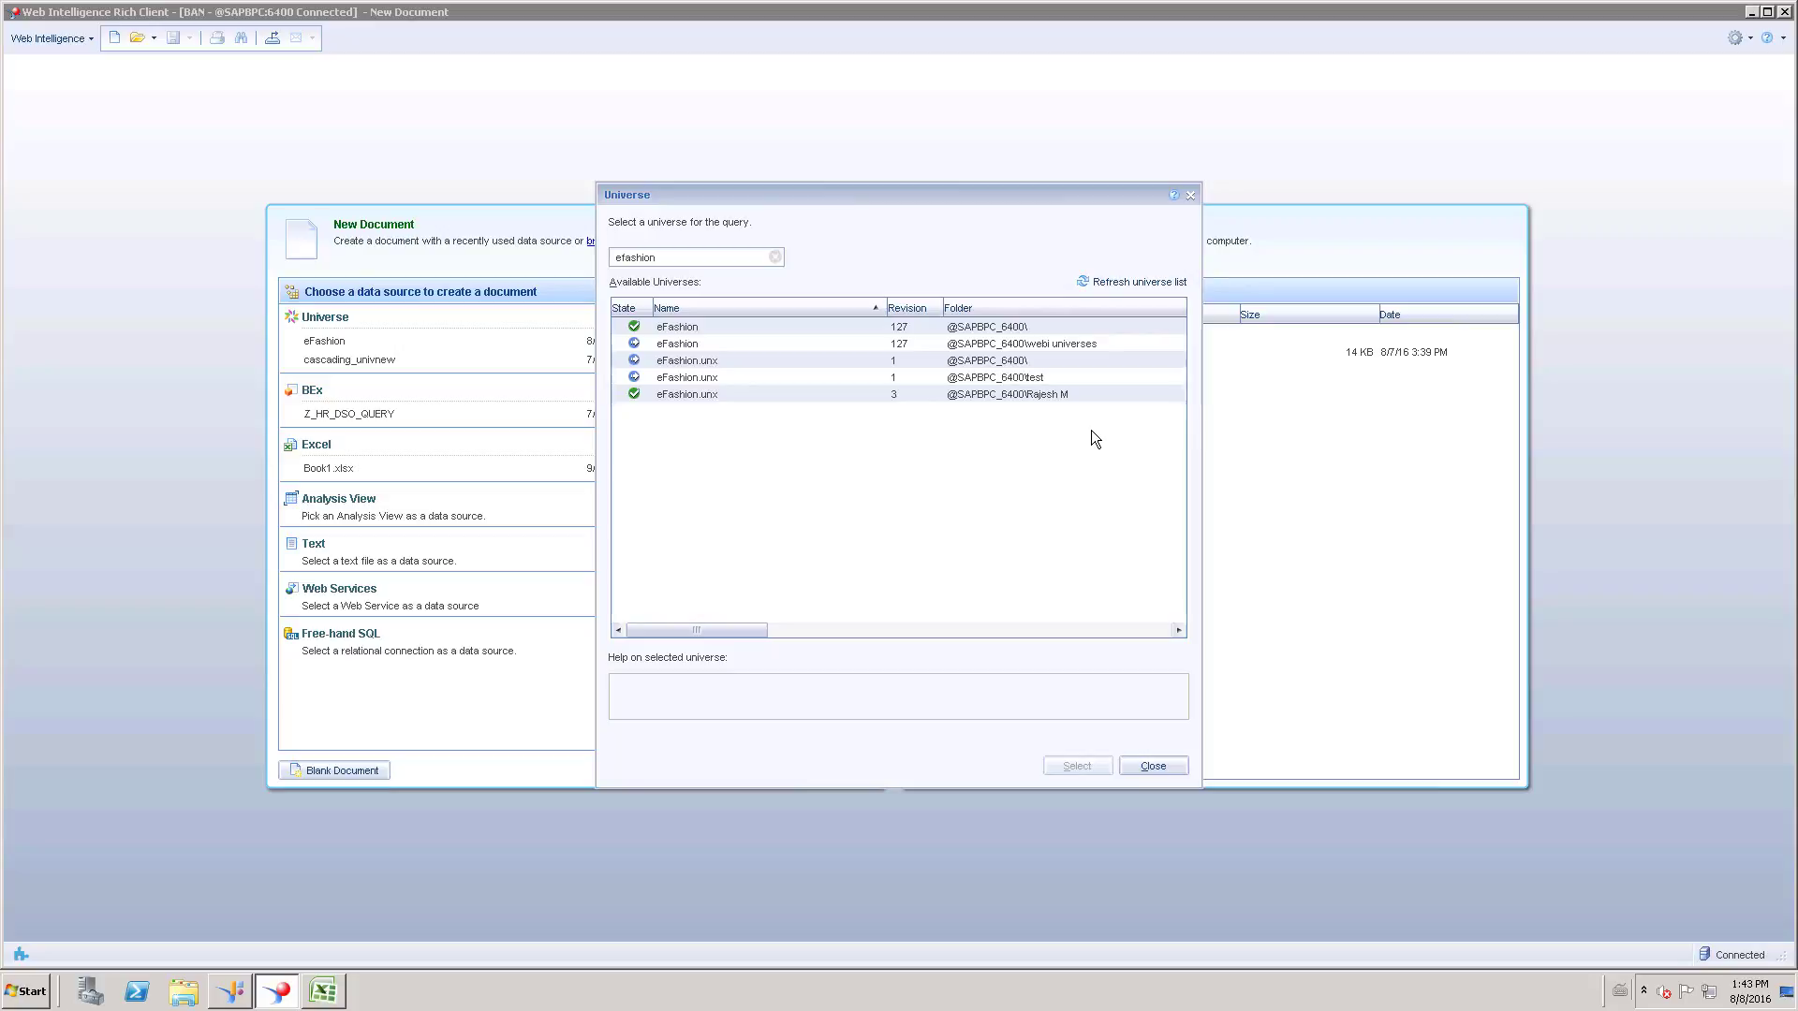
click(1042, 344)
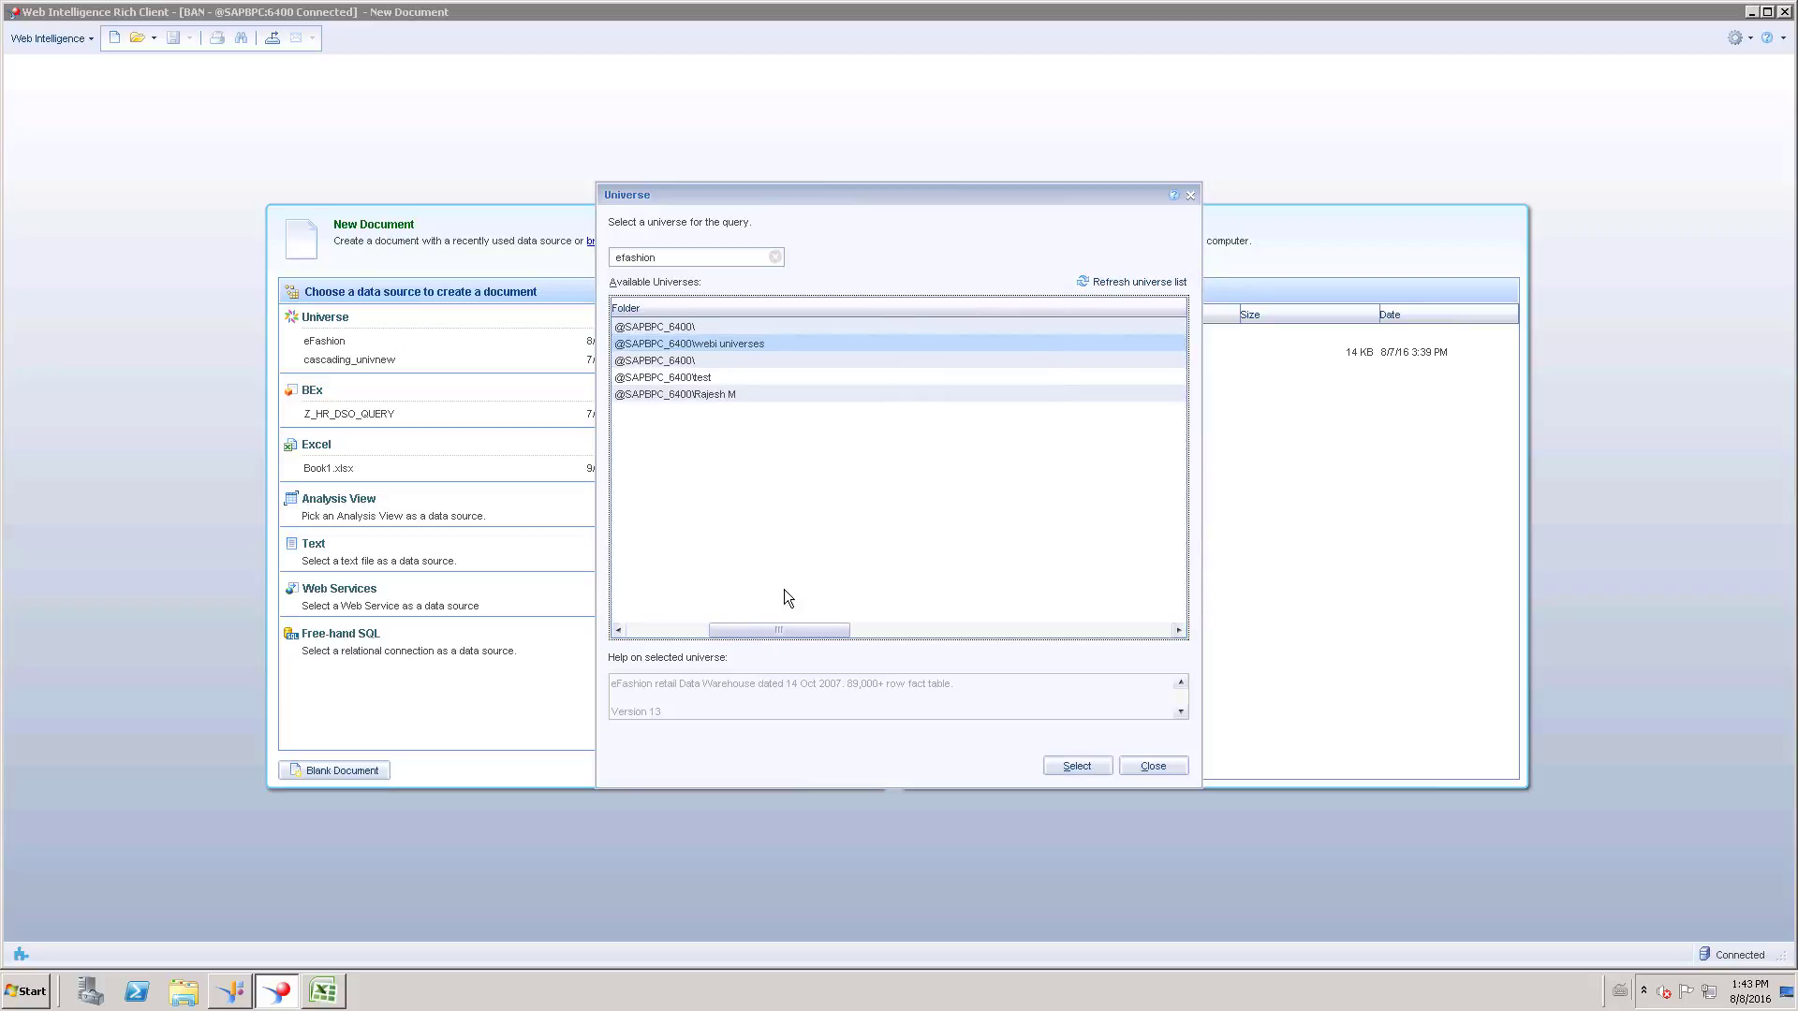
drag(776, 634, 694, 634)
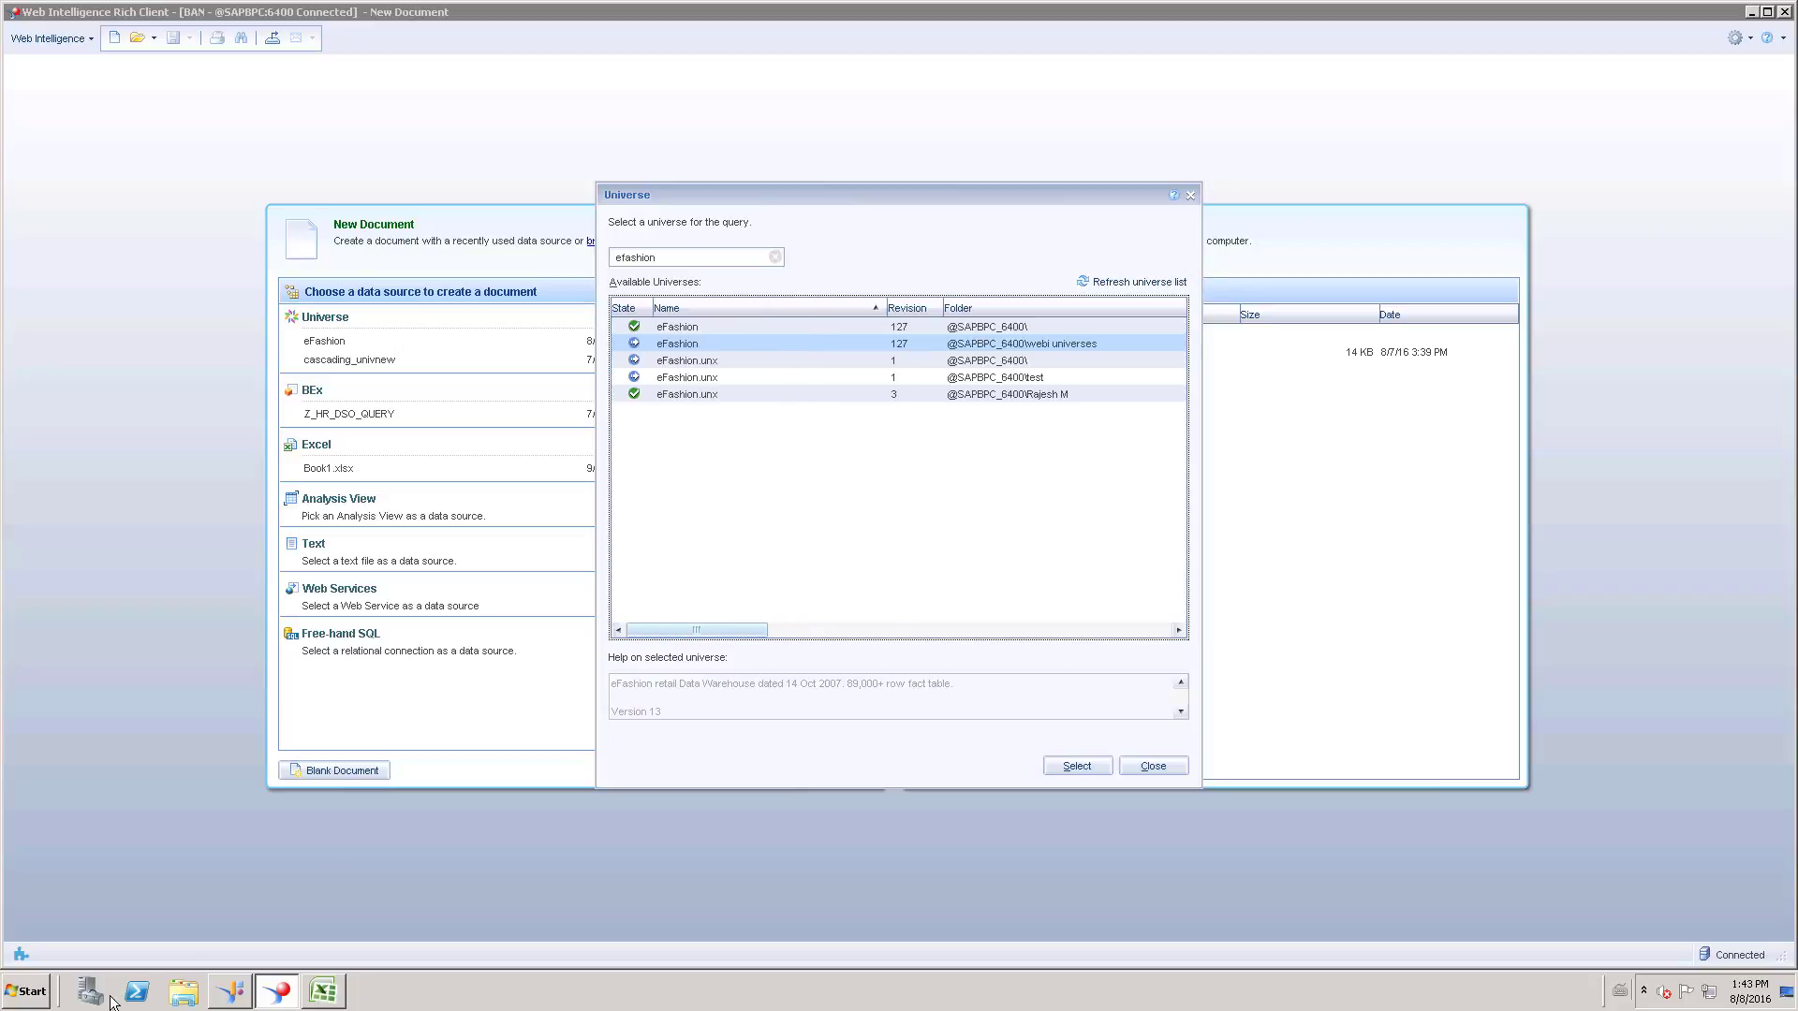
Republish eFashion.blx to Universes, confirm overwriting the existing copy, and close the success message.
click(234, 1000)
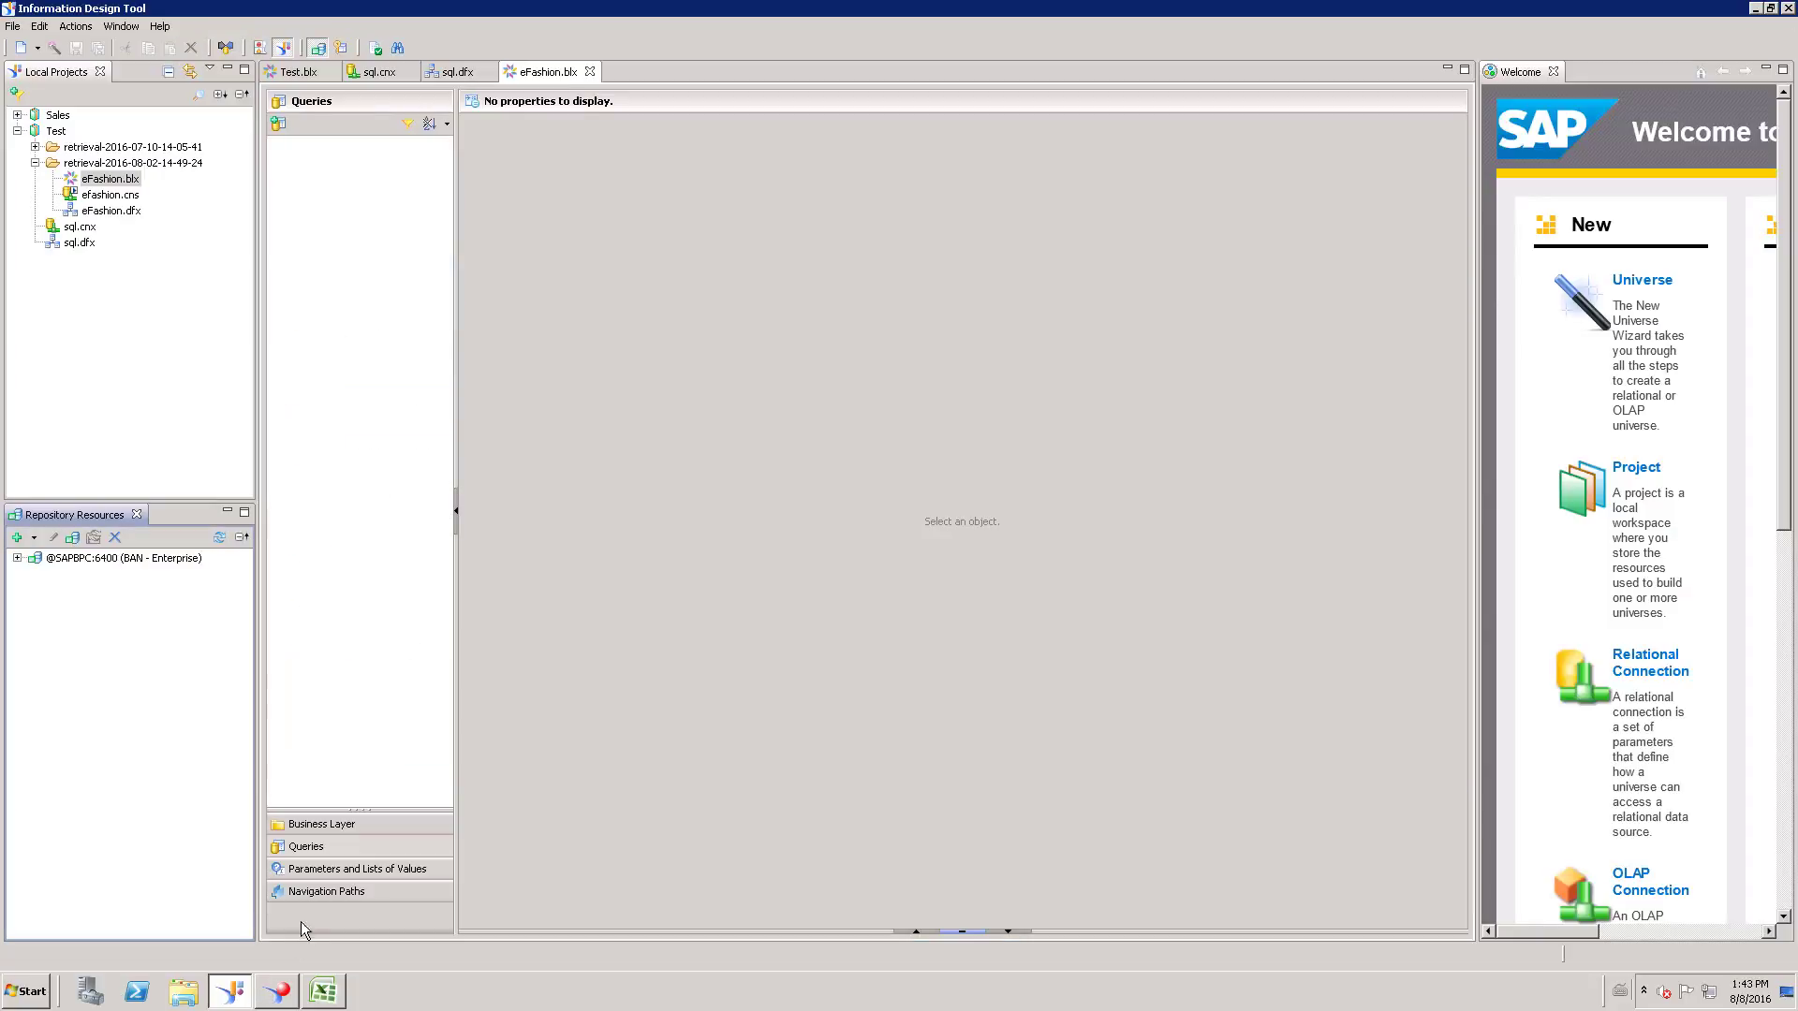
right_click(121, 179)
mouse_move(185, 429)
click(419, 429)
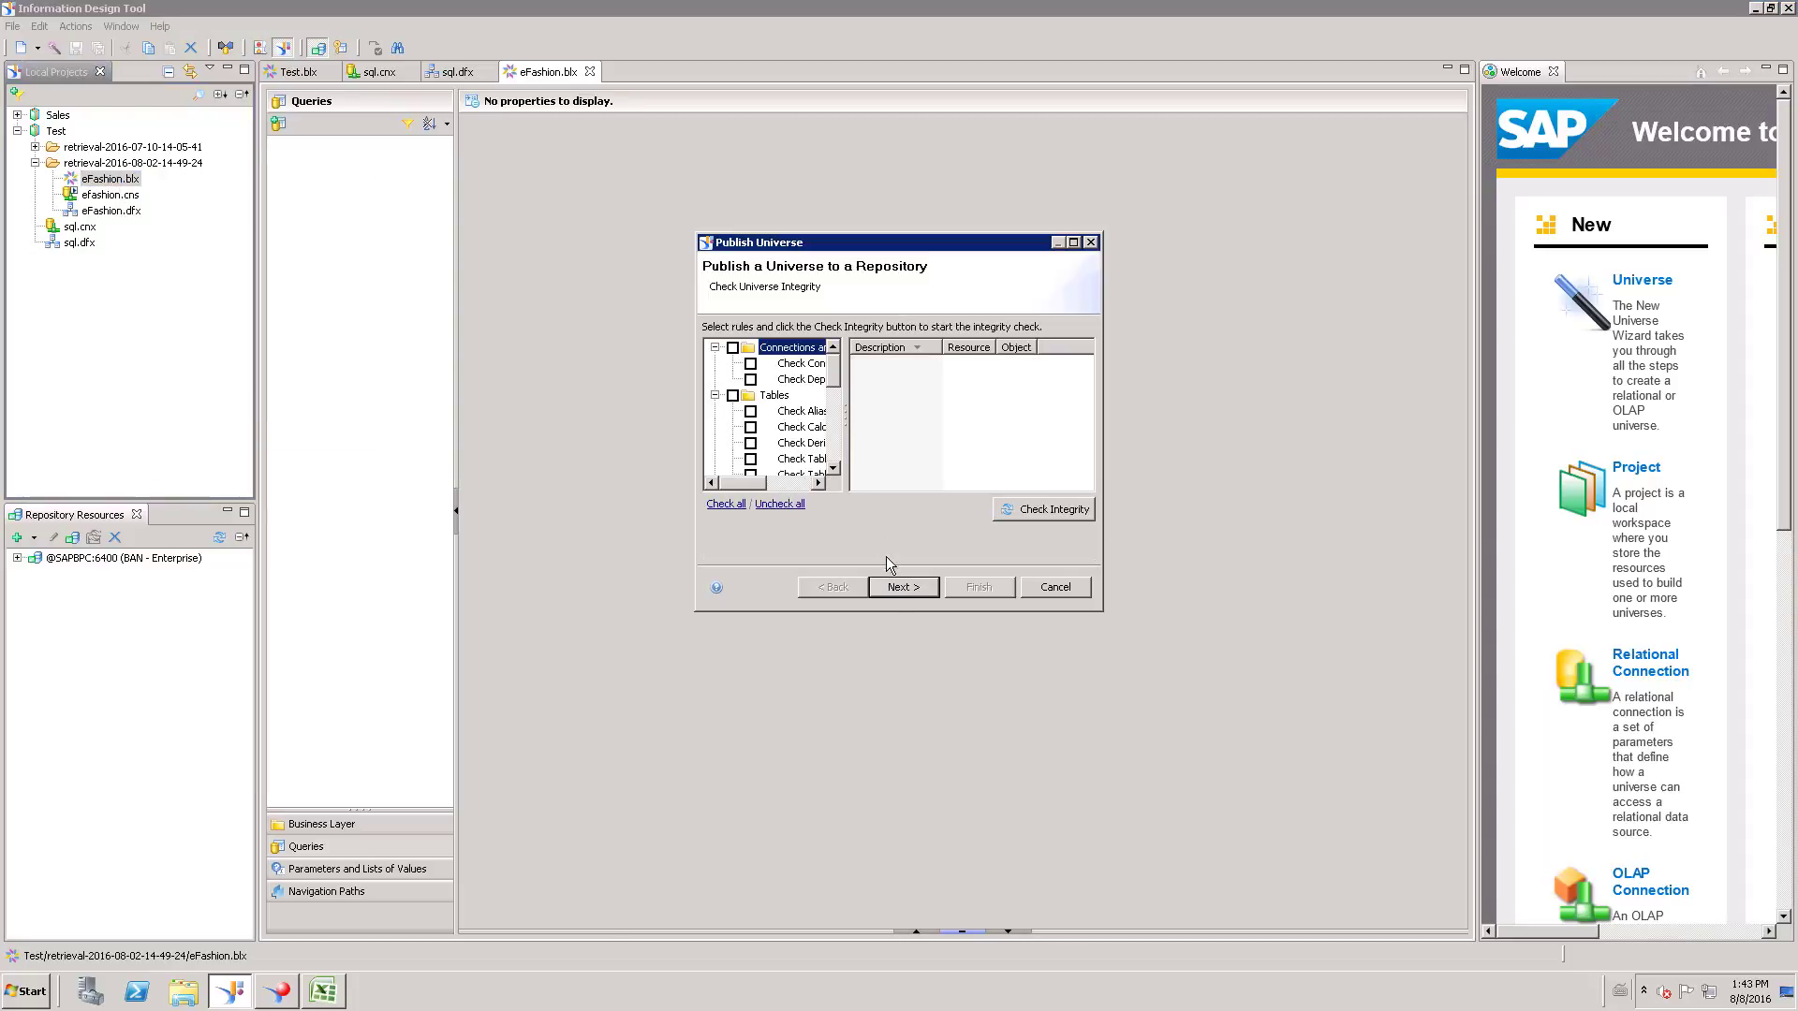
click(914, 585)
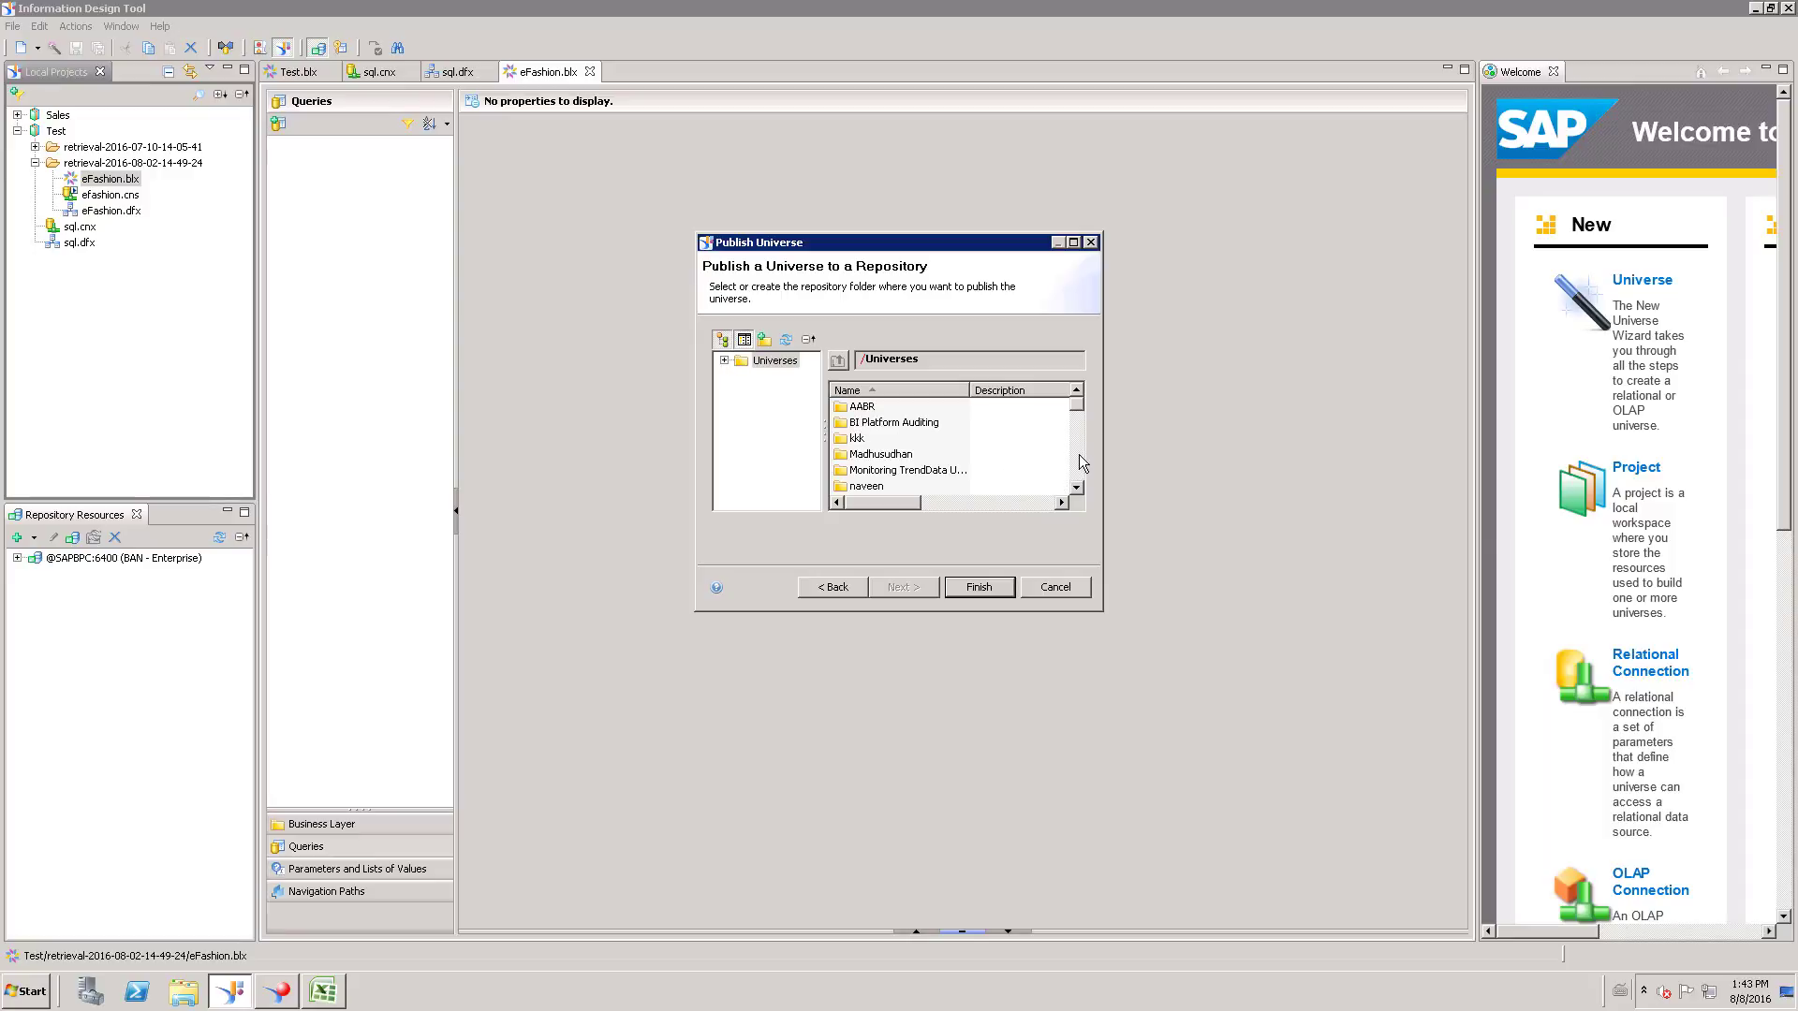
mouse_move(1076, 412)
mouse_down()
mouse_move(1081, 486)
mouse_move(1076, 412)
mouse_up()
click(978, 590)
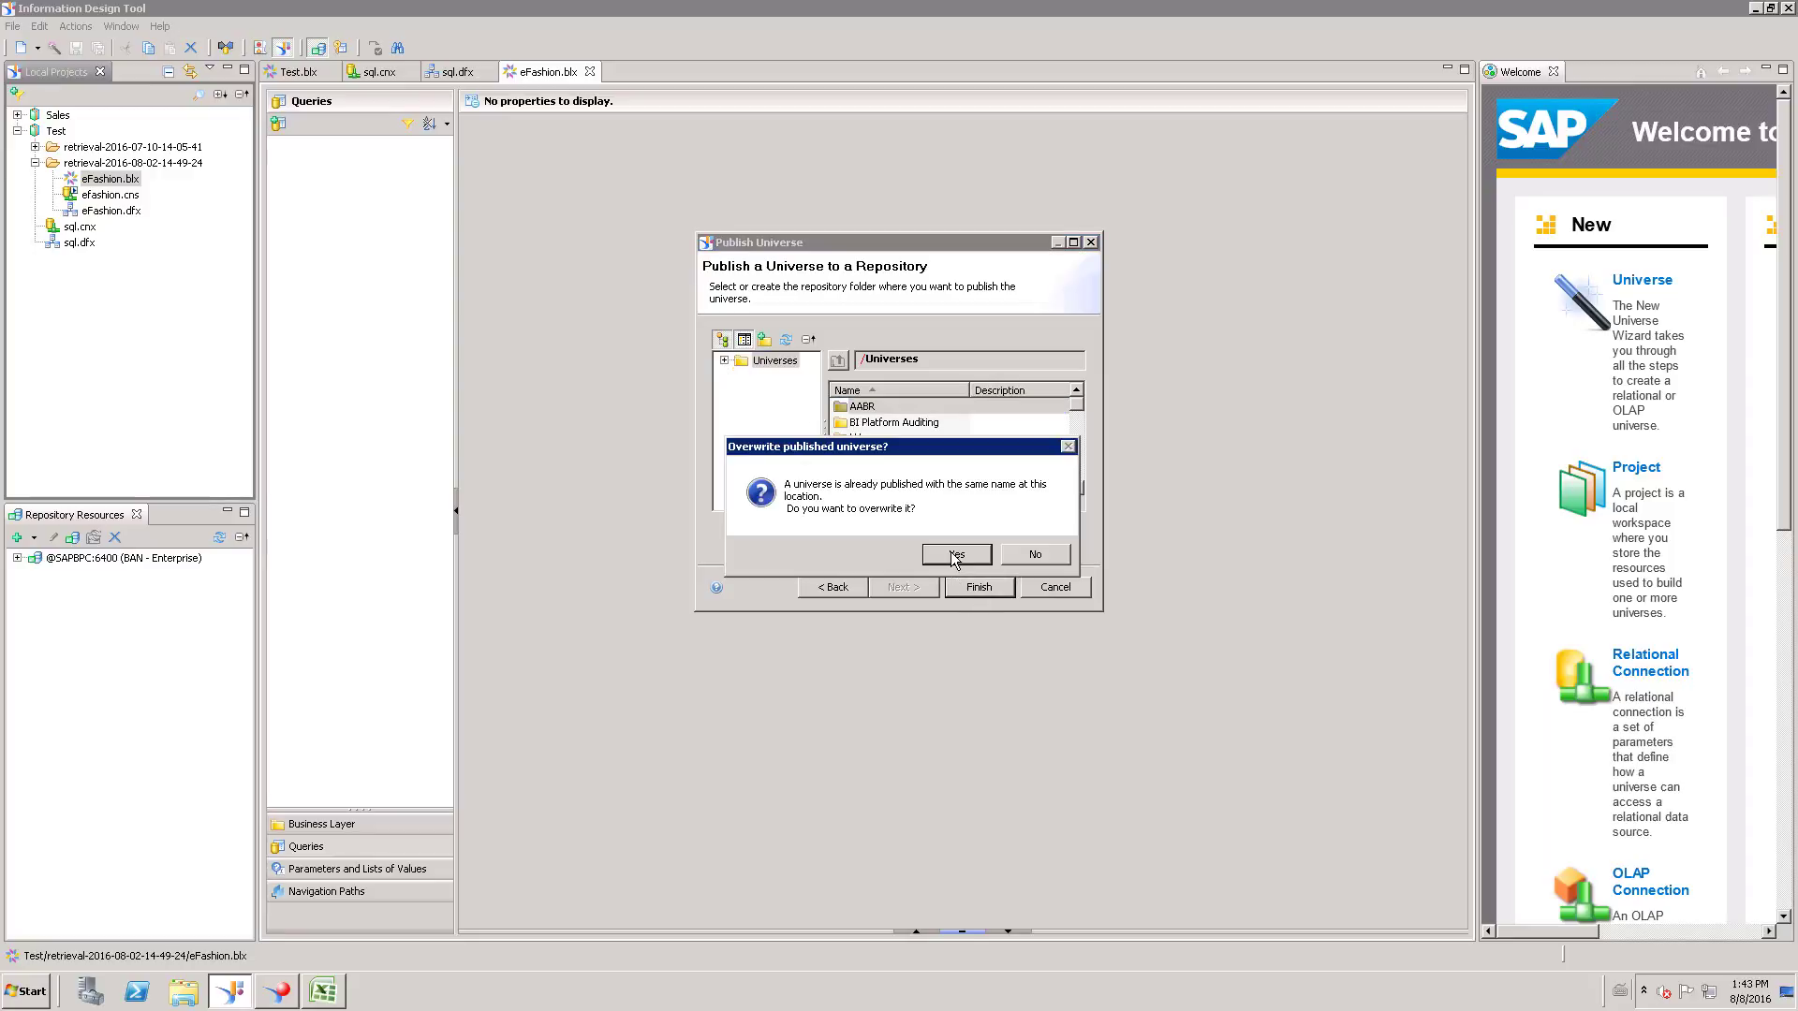
click(955, 554)
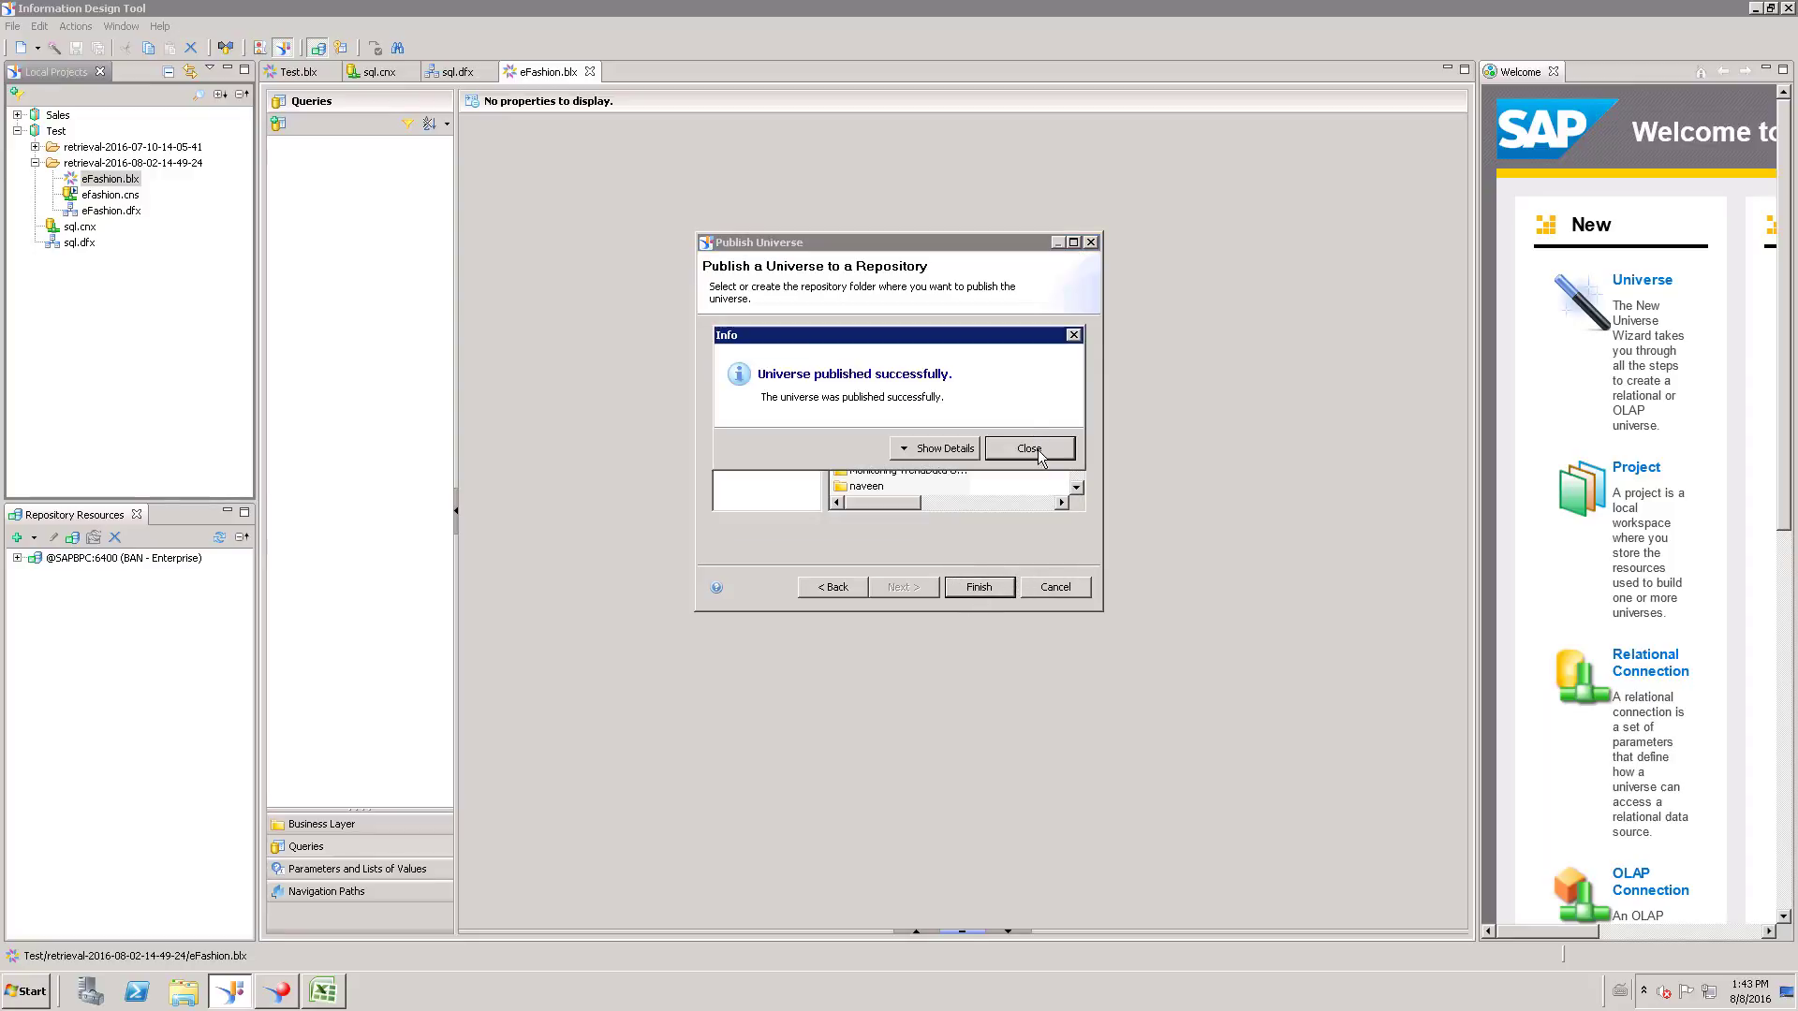
click(1033, 452)
Refresh the universe list, reselect the webi universes eFashion row, and refresh again.
click(284, 996)
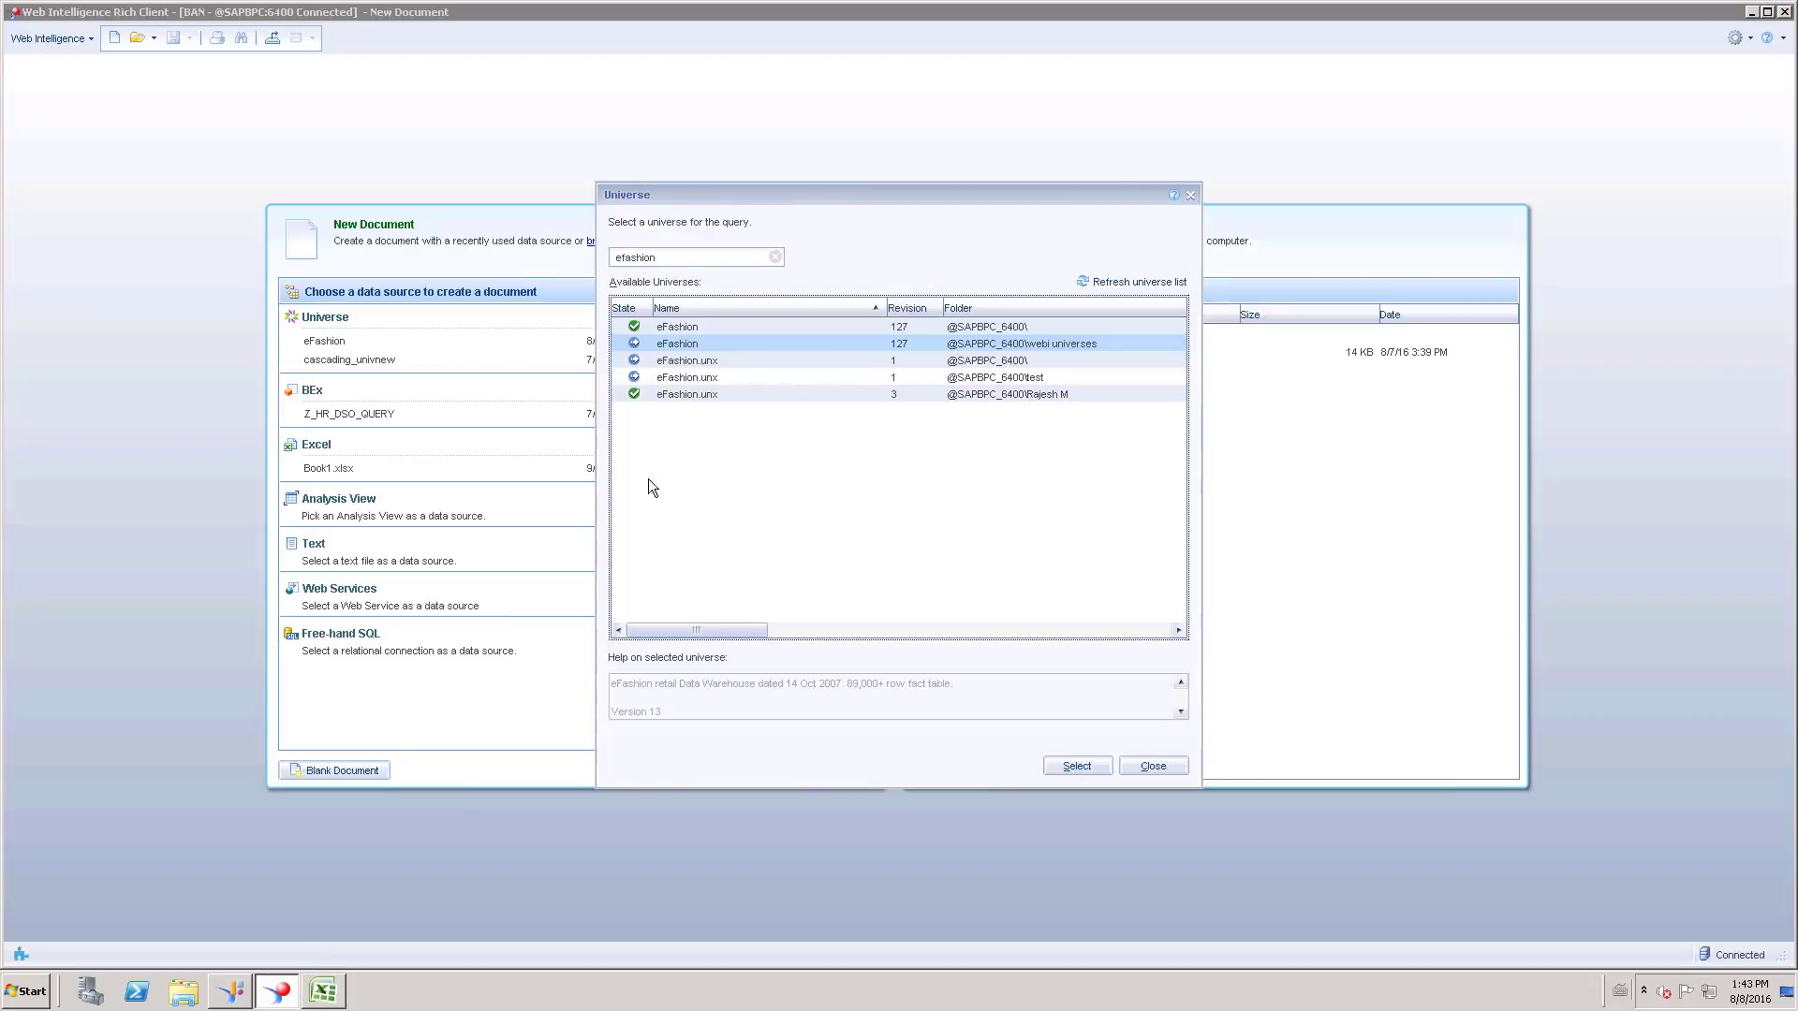
click(1087, 284)
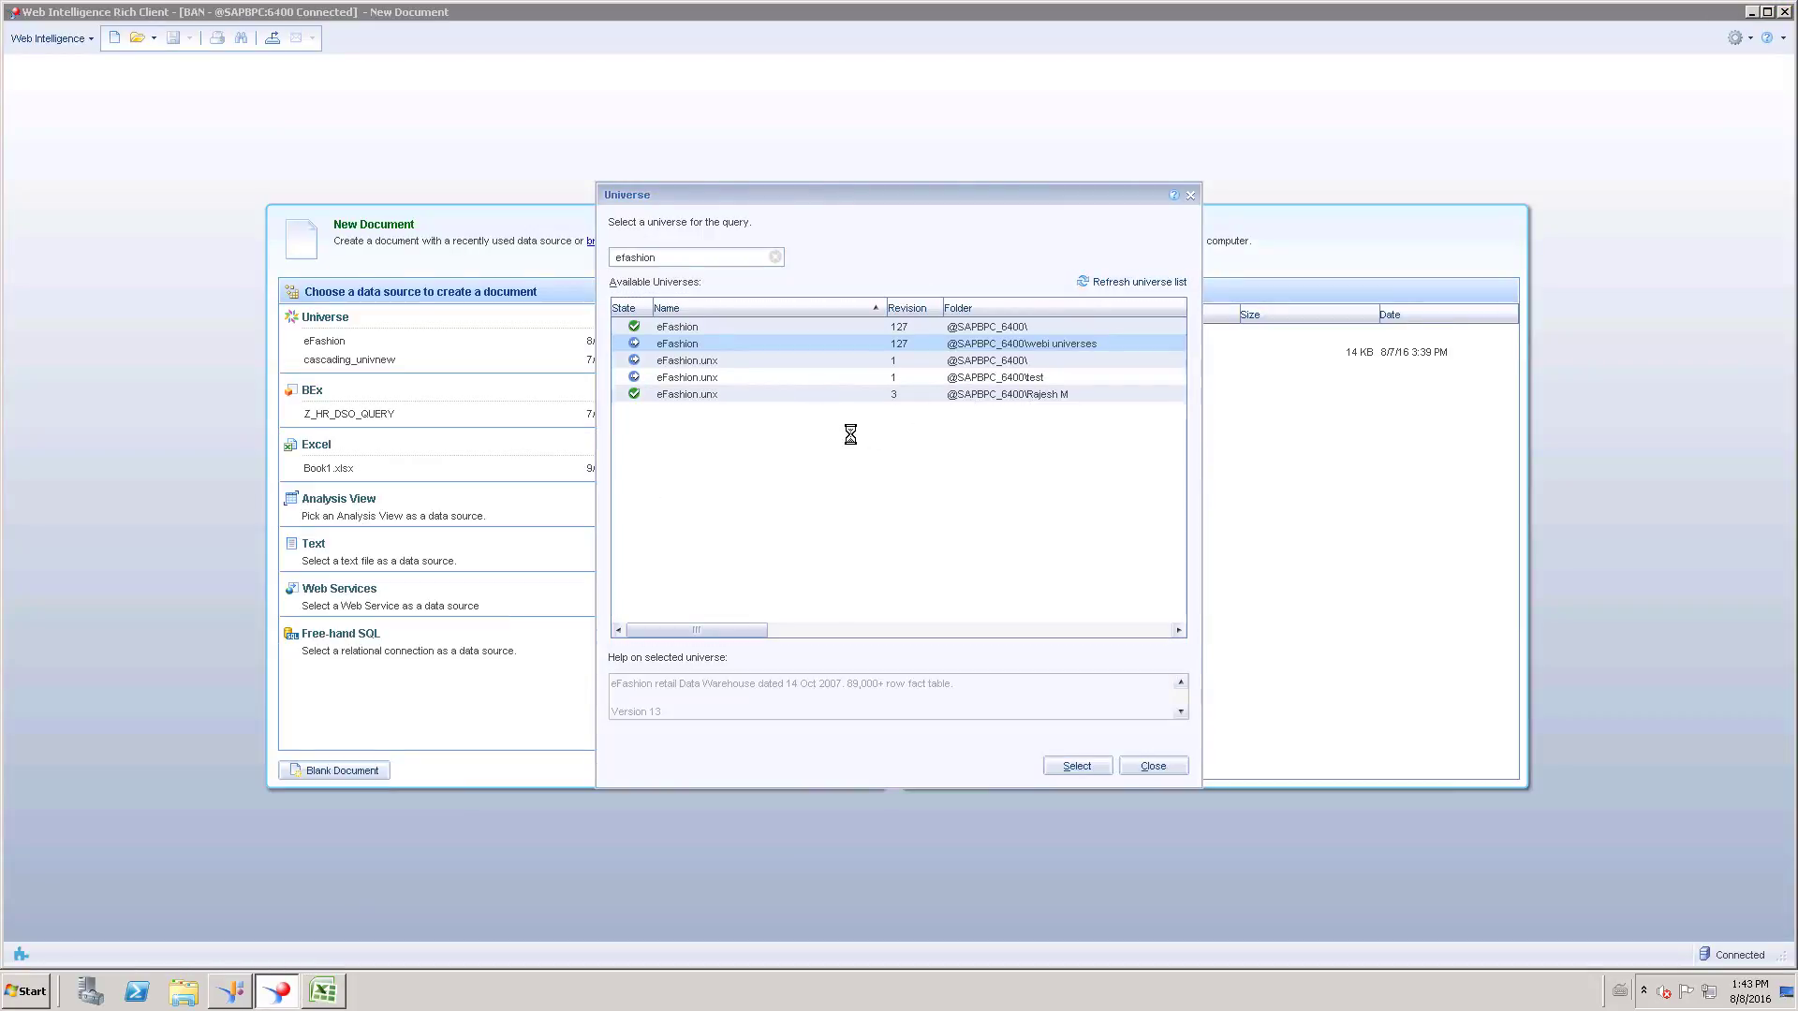
click(697, 257)
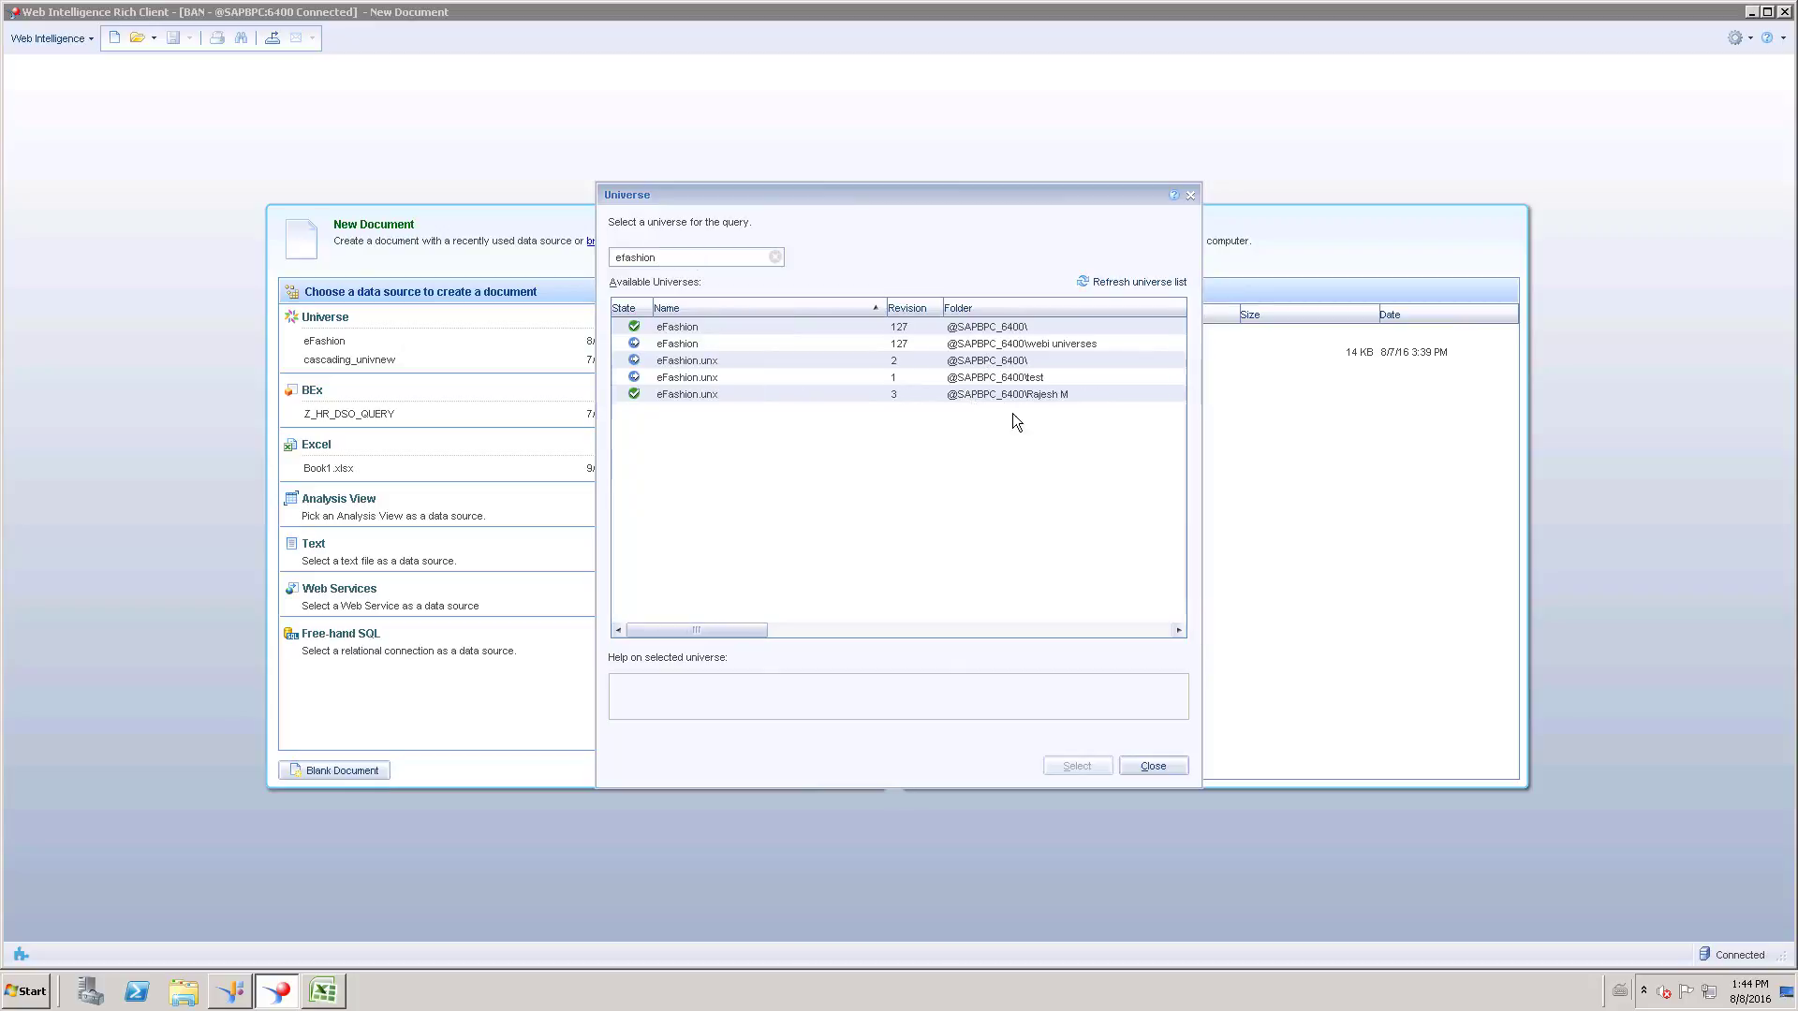
click(1011, 343)
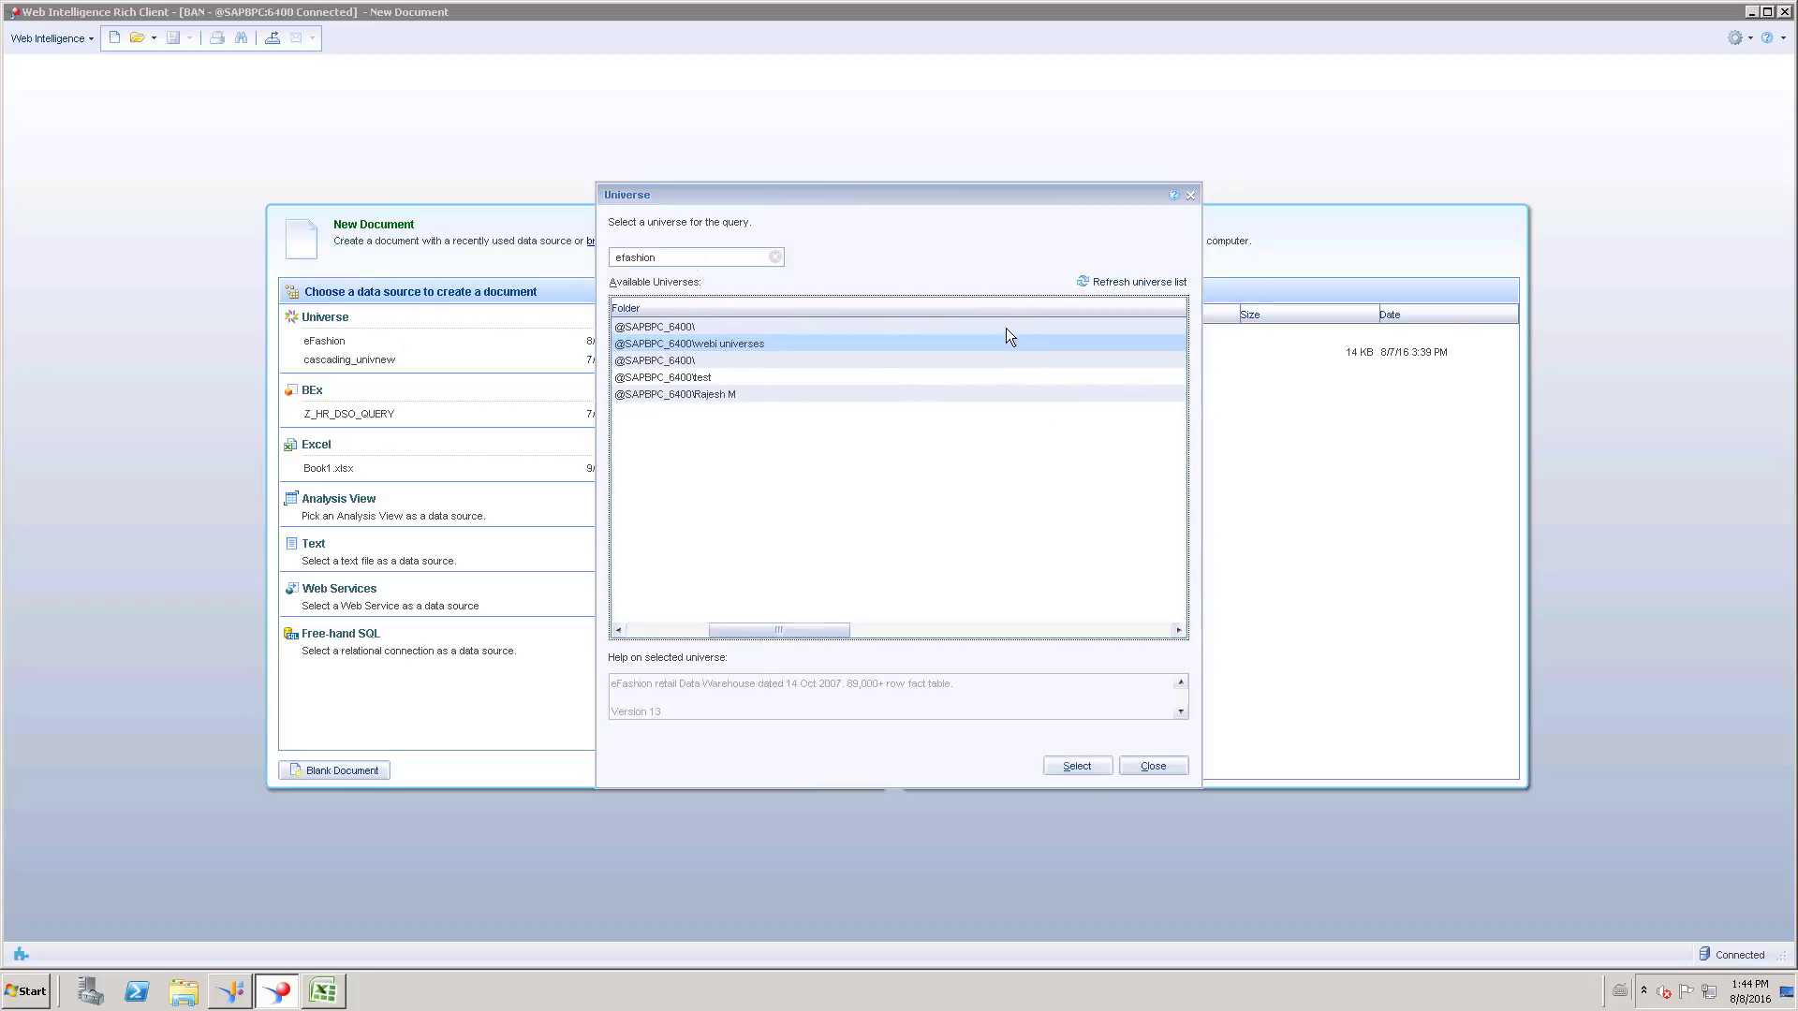
drag(765, 627, 650, 625)
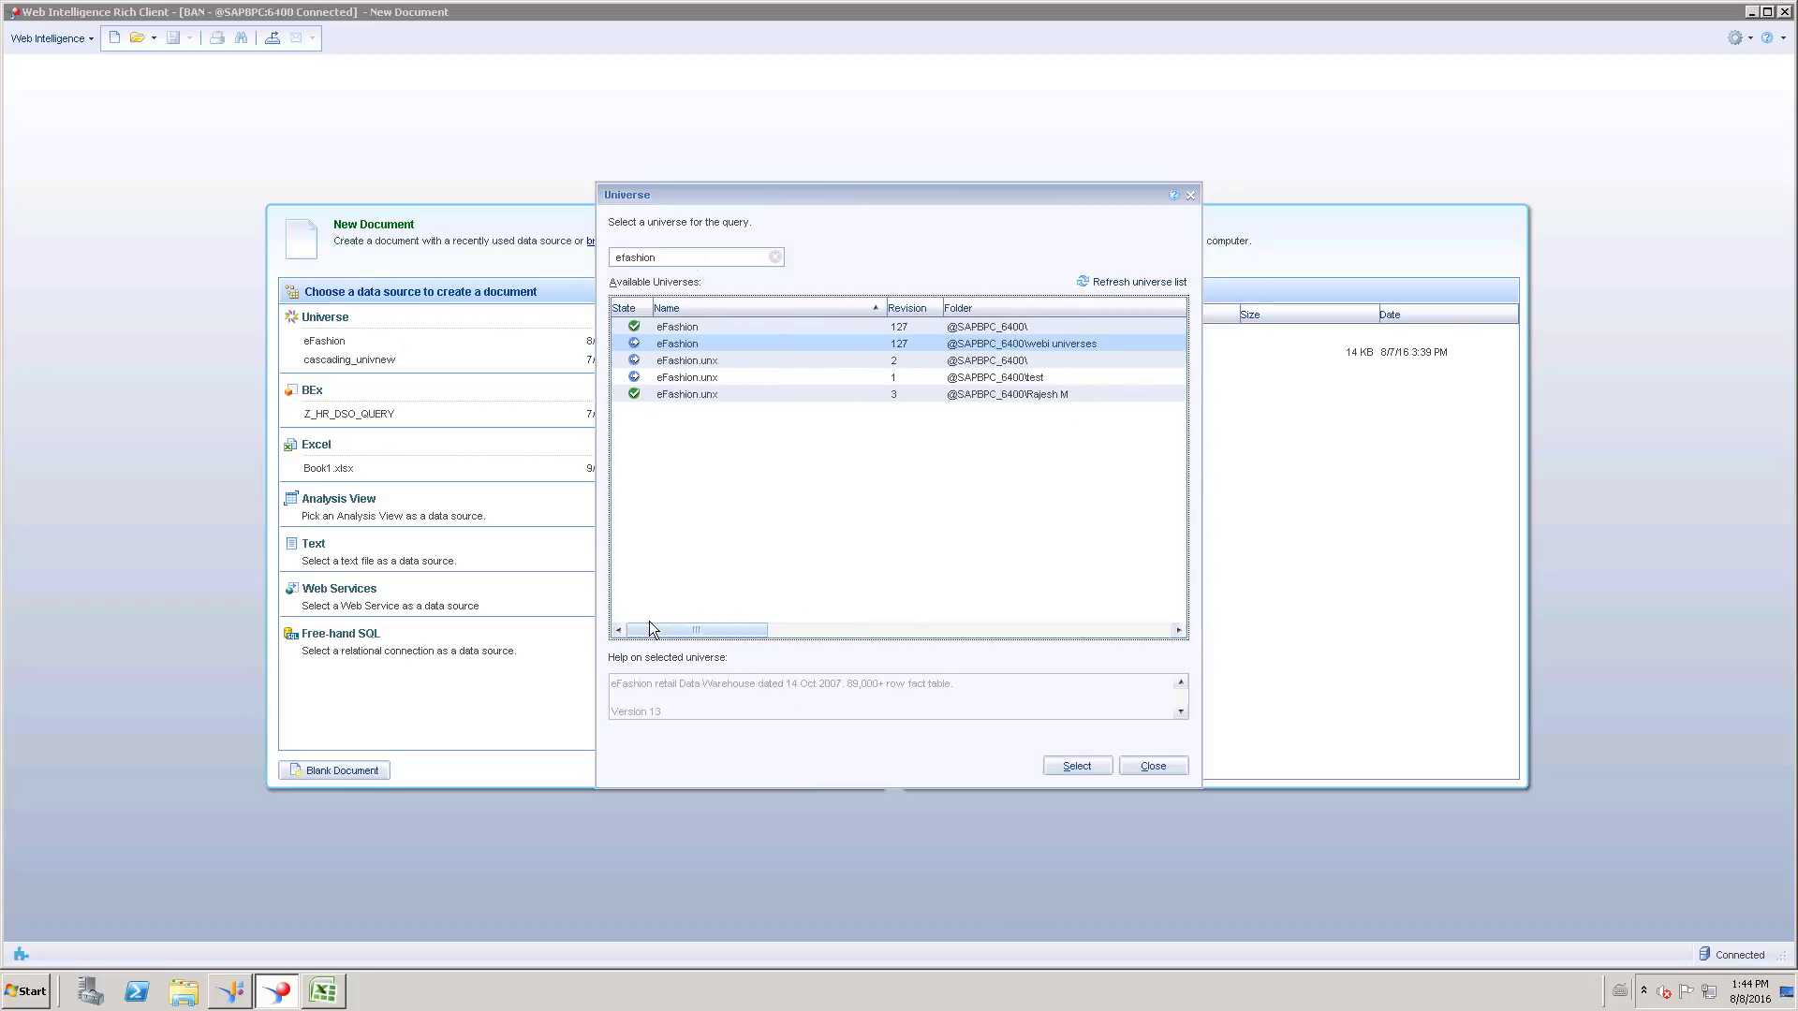
click(1110, 283)
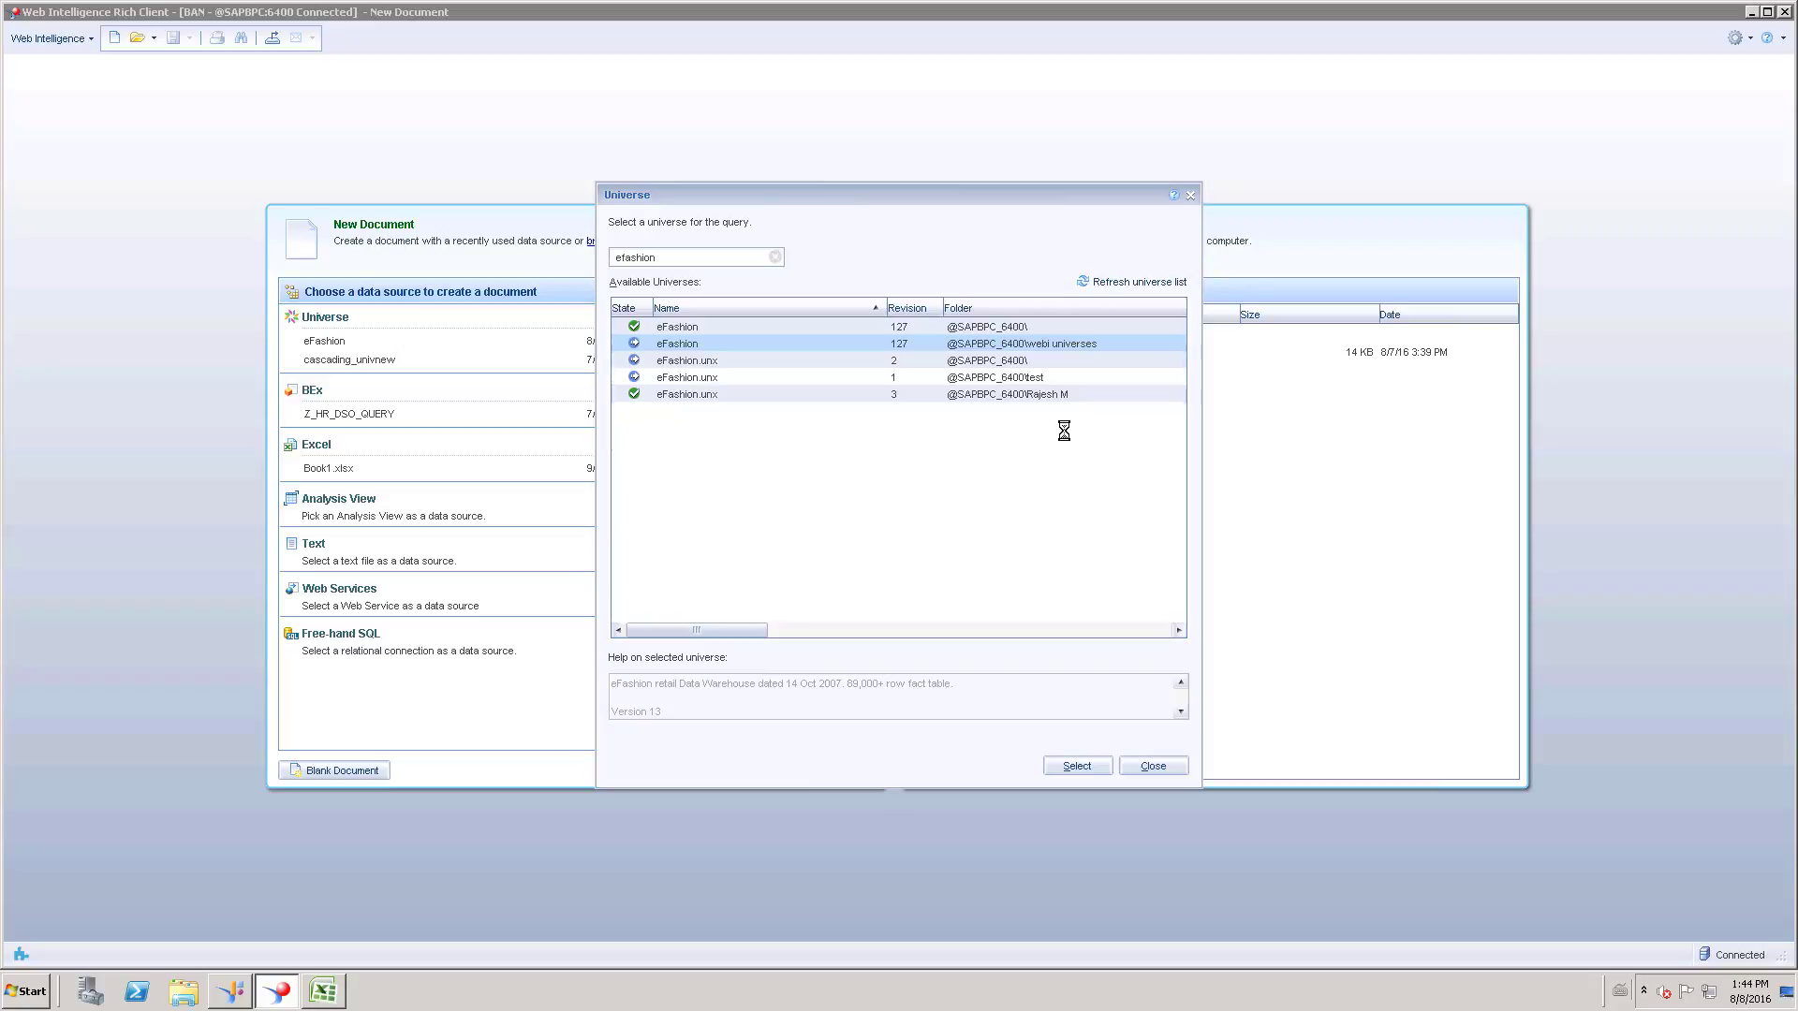
In Information Design Tool, expand the repository's Universes folder and select AABR.
click(229, 990)
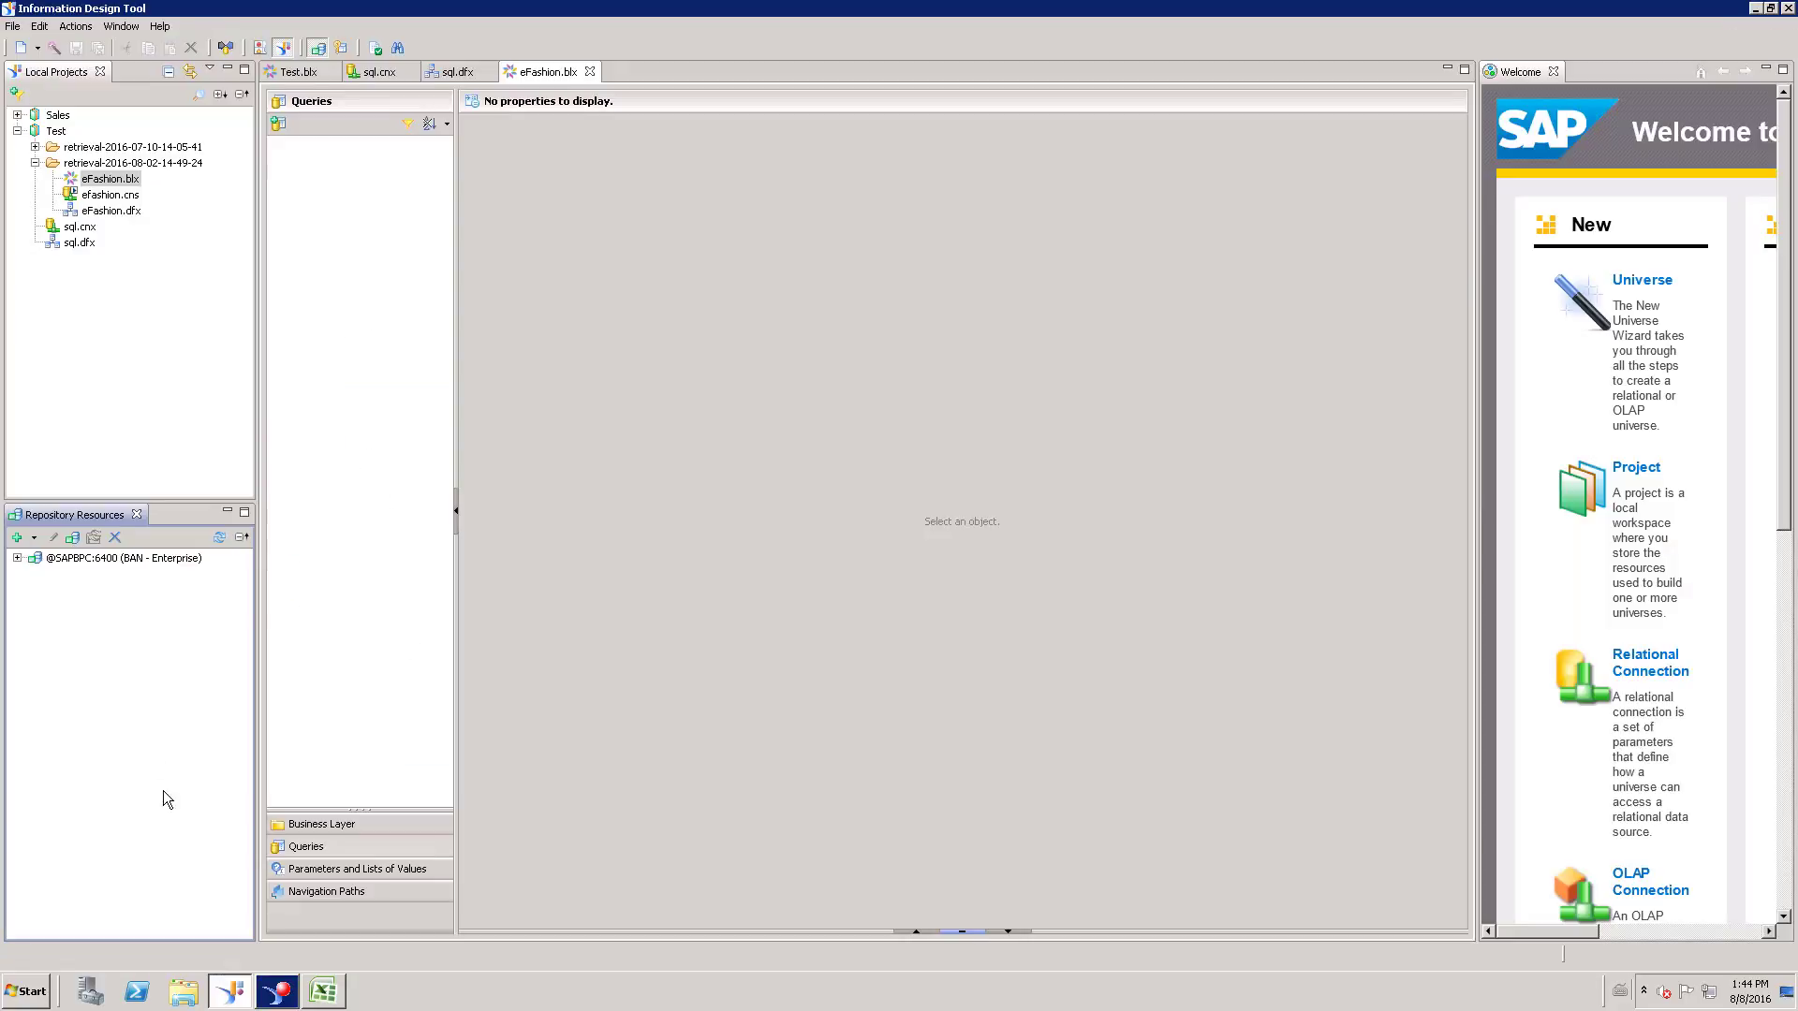
click(18, 559)
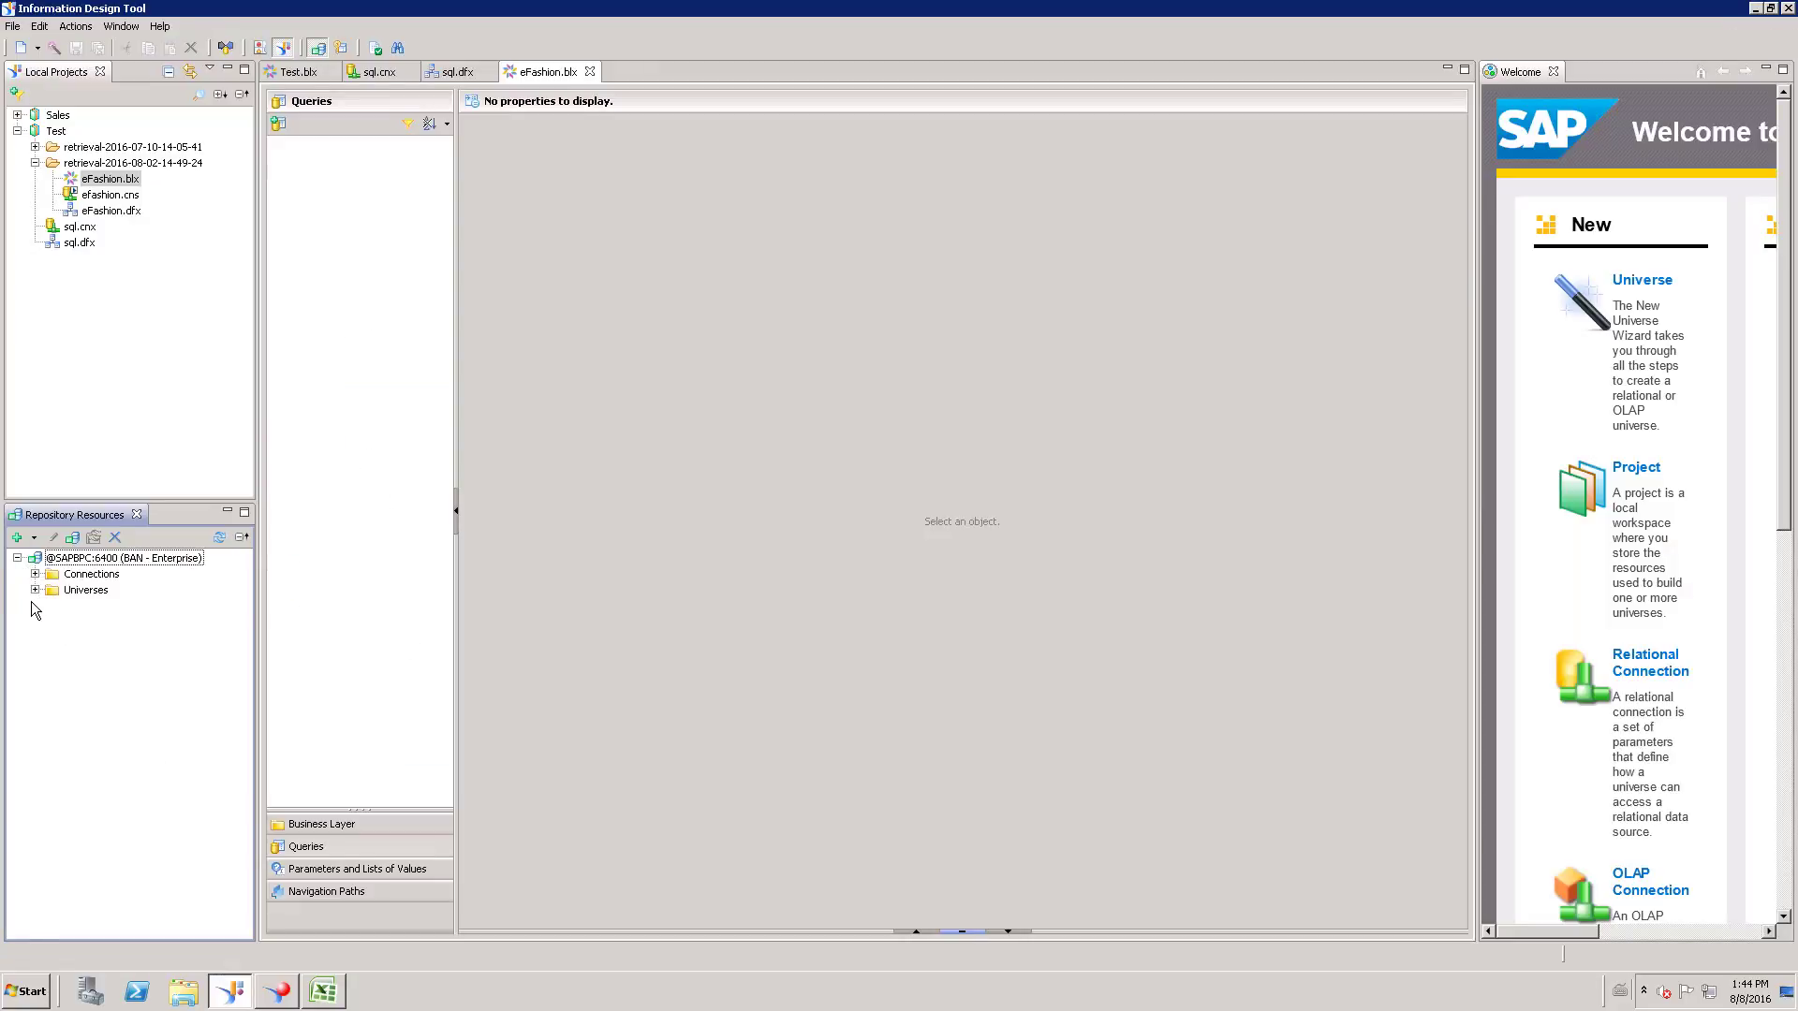
click(35, 589)
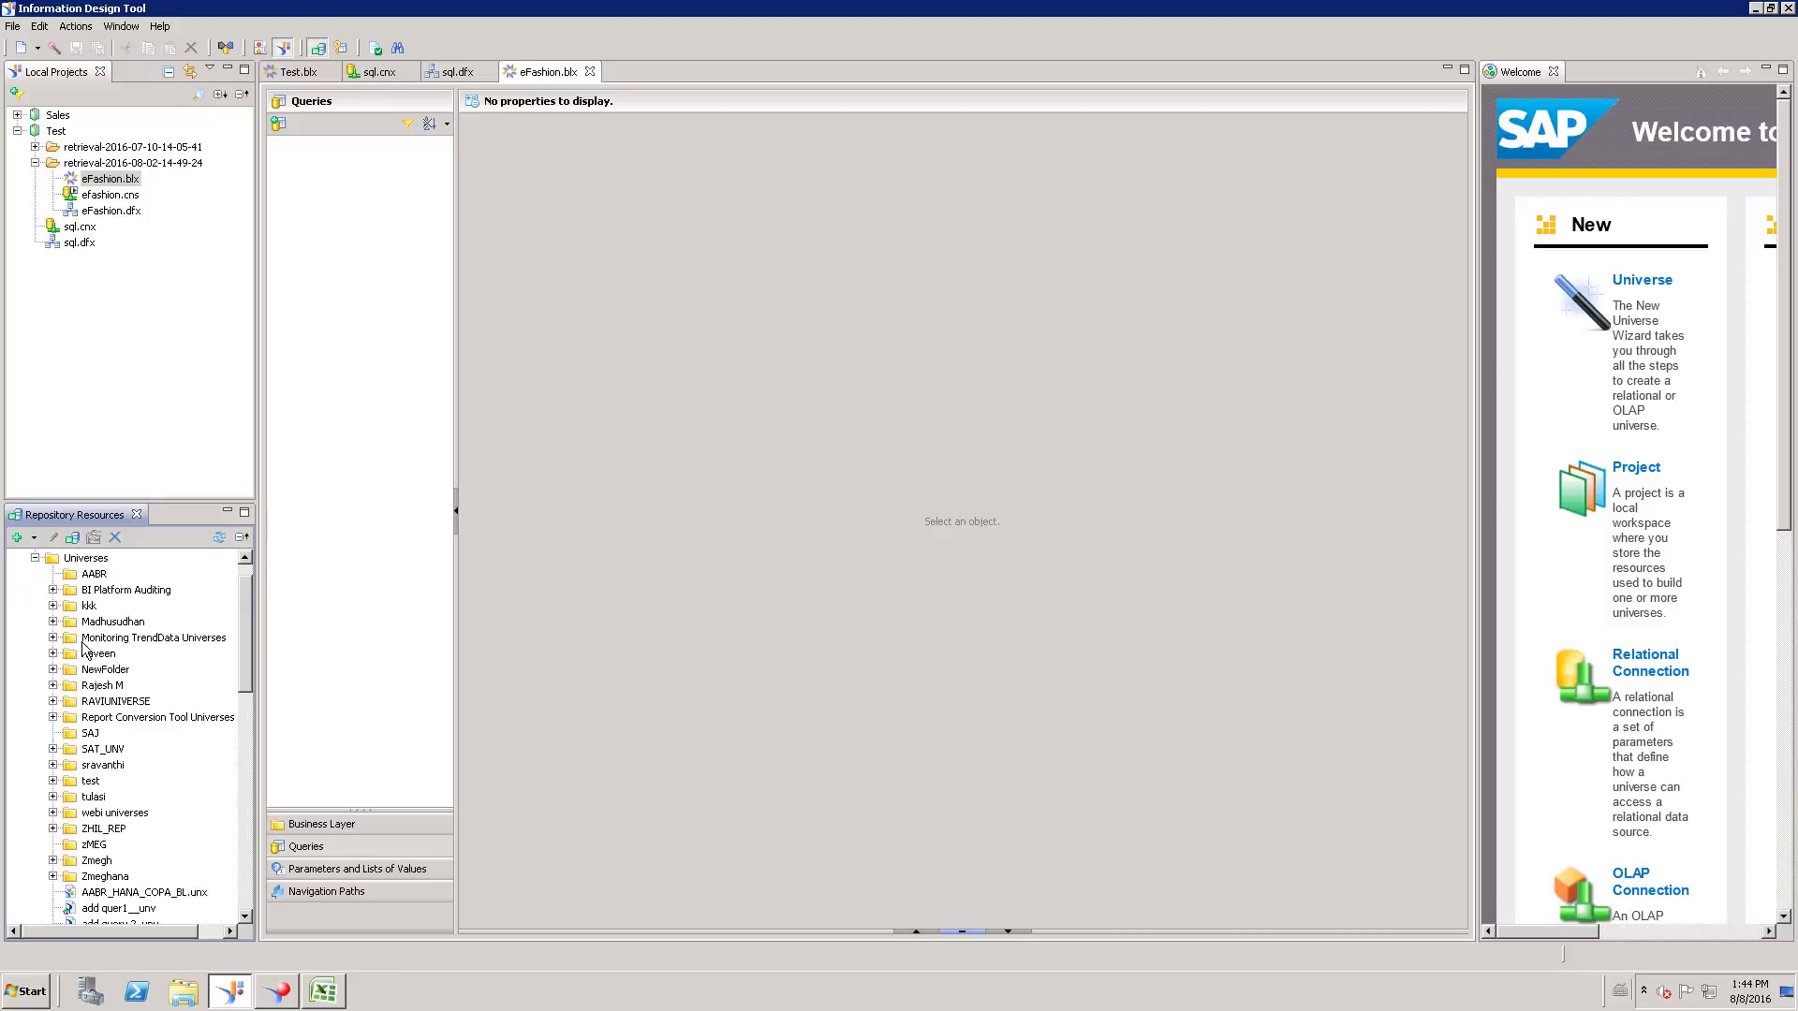
click(94, 576)
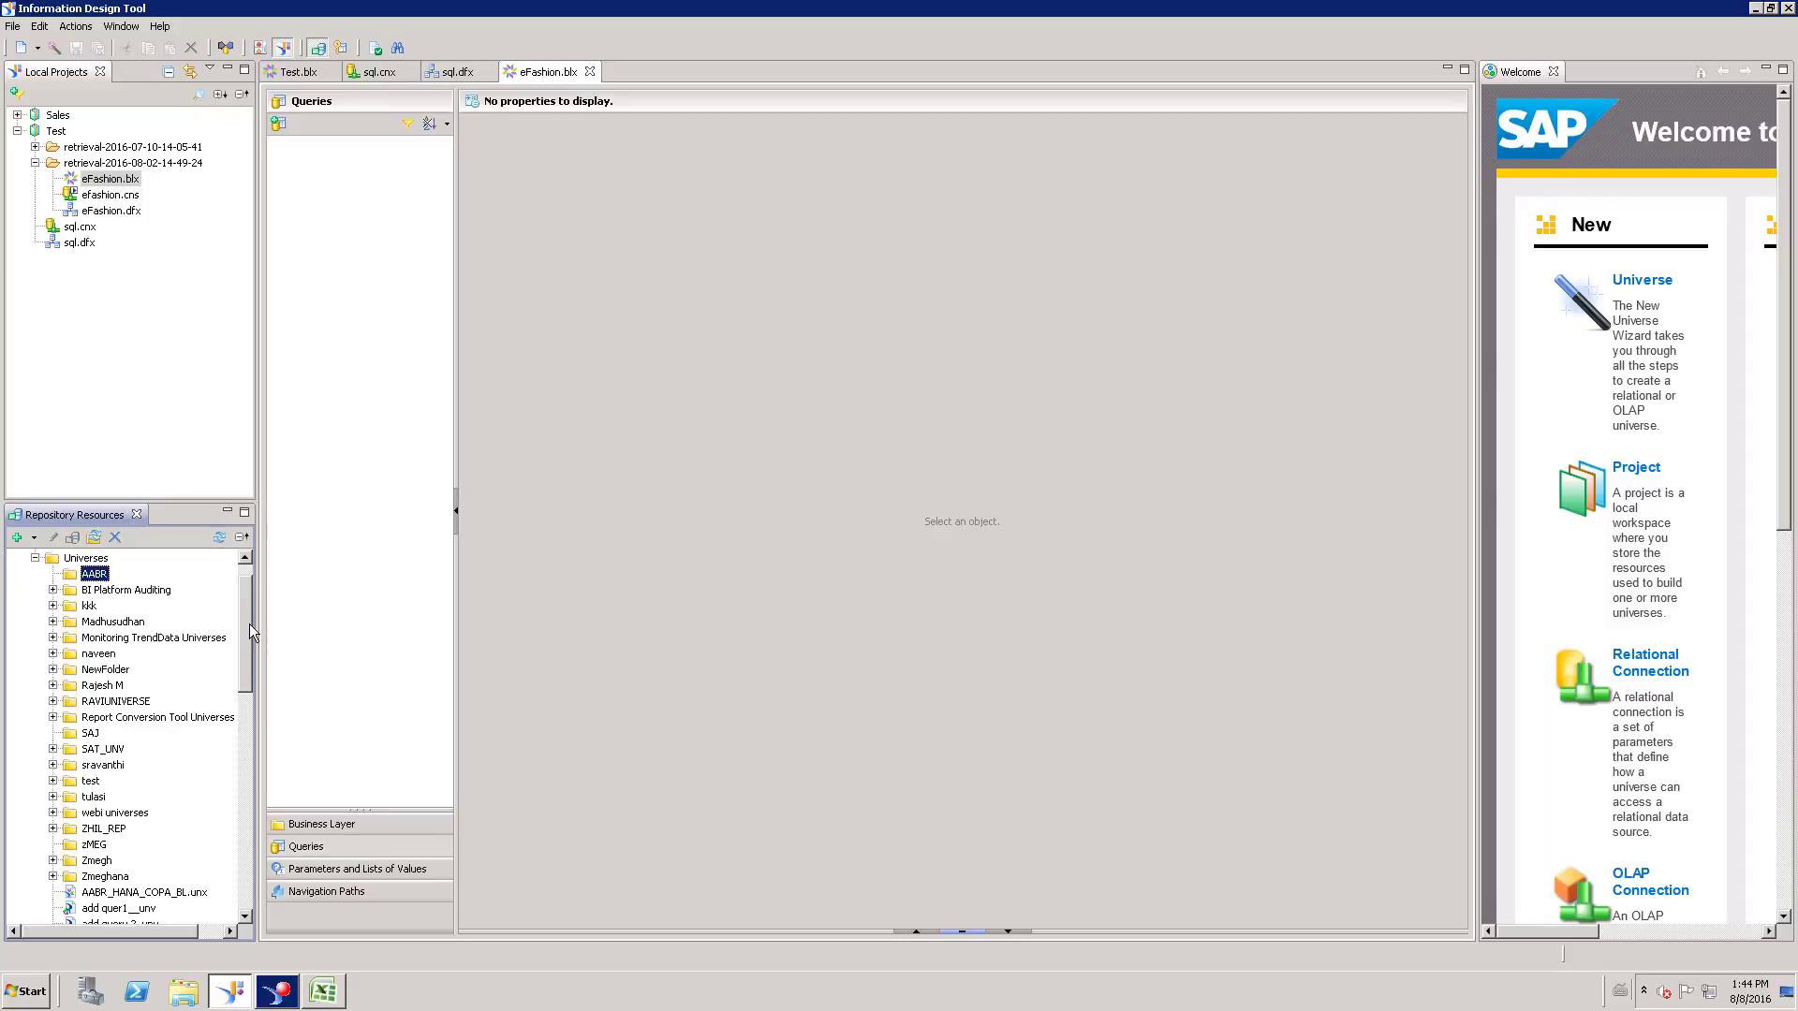
Publish eFashion.blx into the AABR folder, acknowledge success, and return to Web Intelligence.
scroll(251, 661, up, 1)
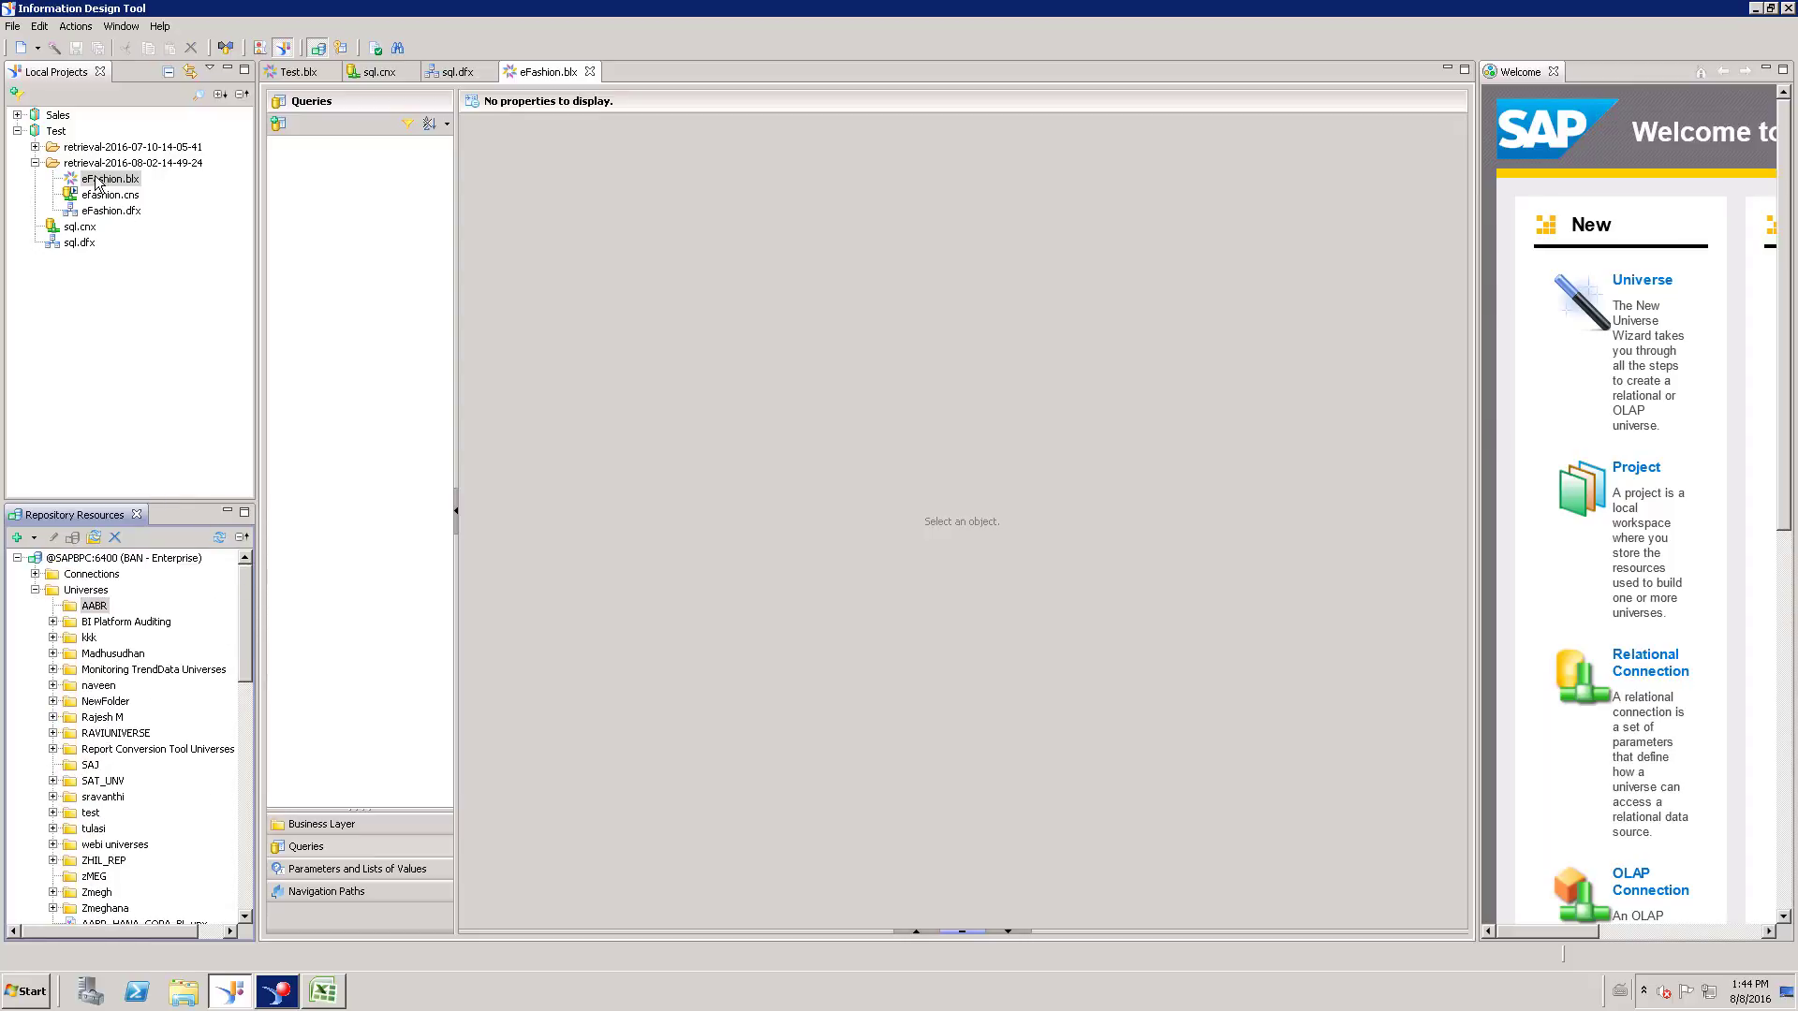
click(96, 180)
right_click(96, 180)
mouse_move(280, 426)
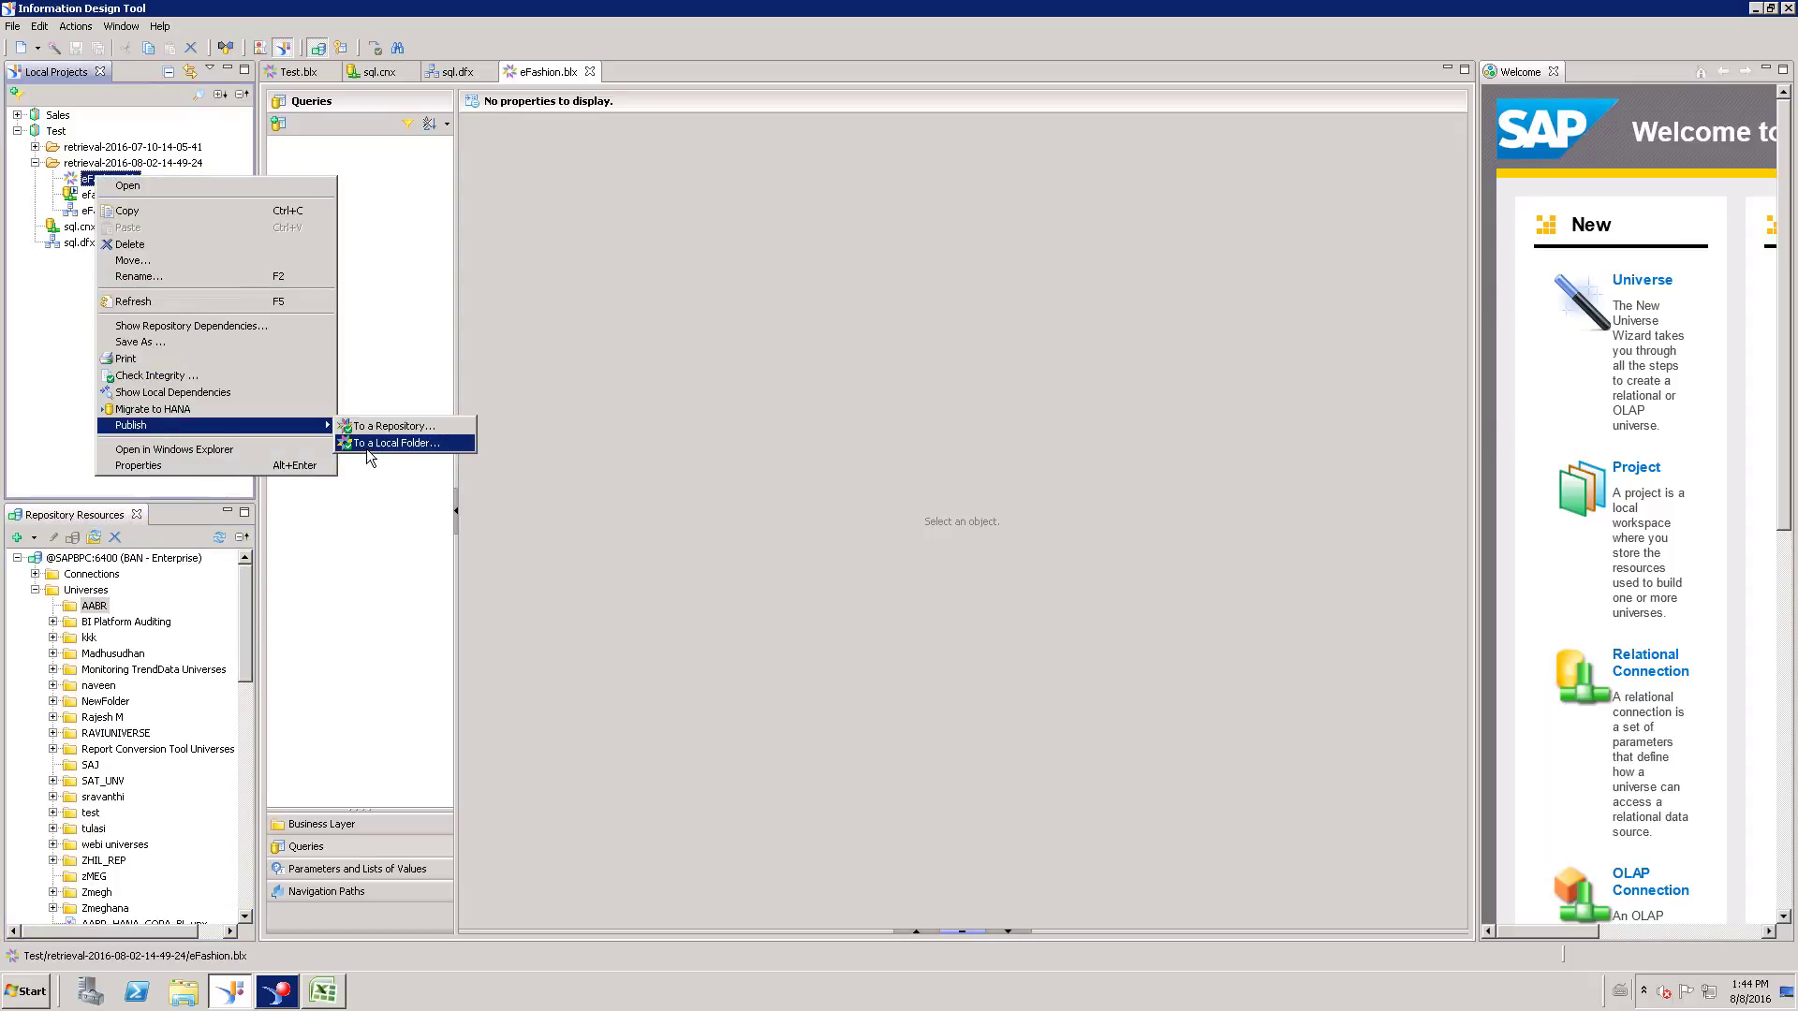
click(393, 425)
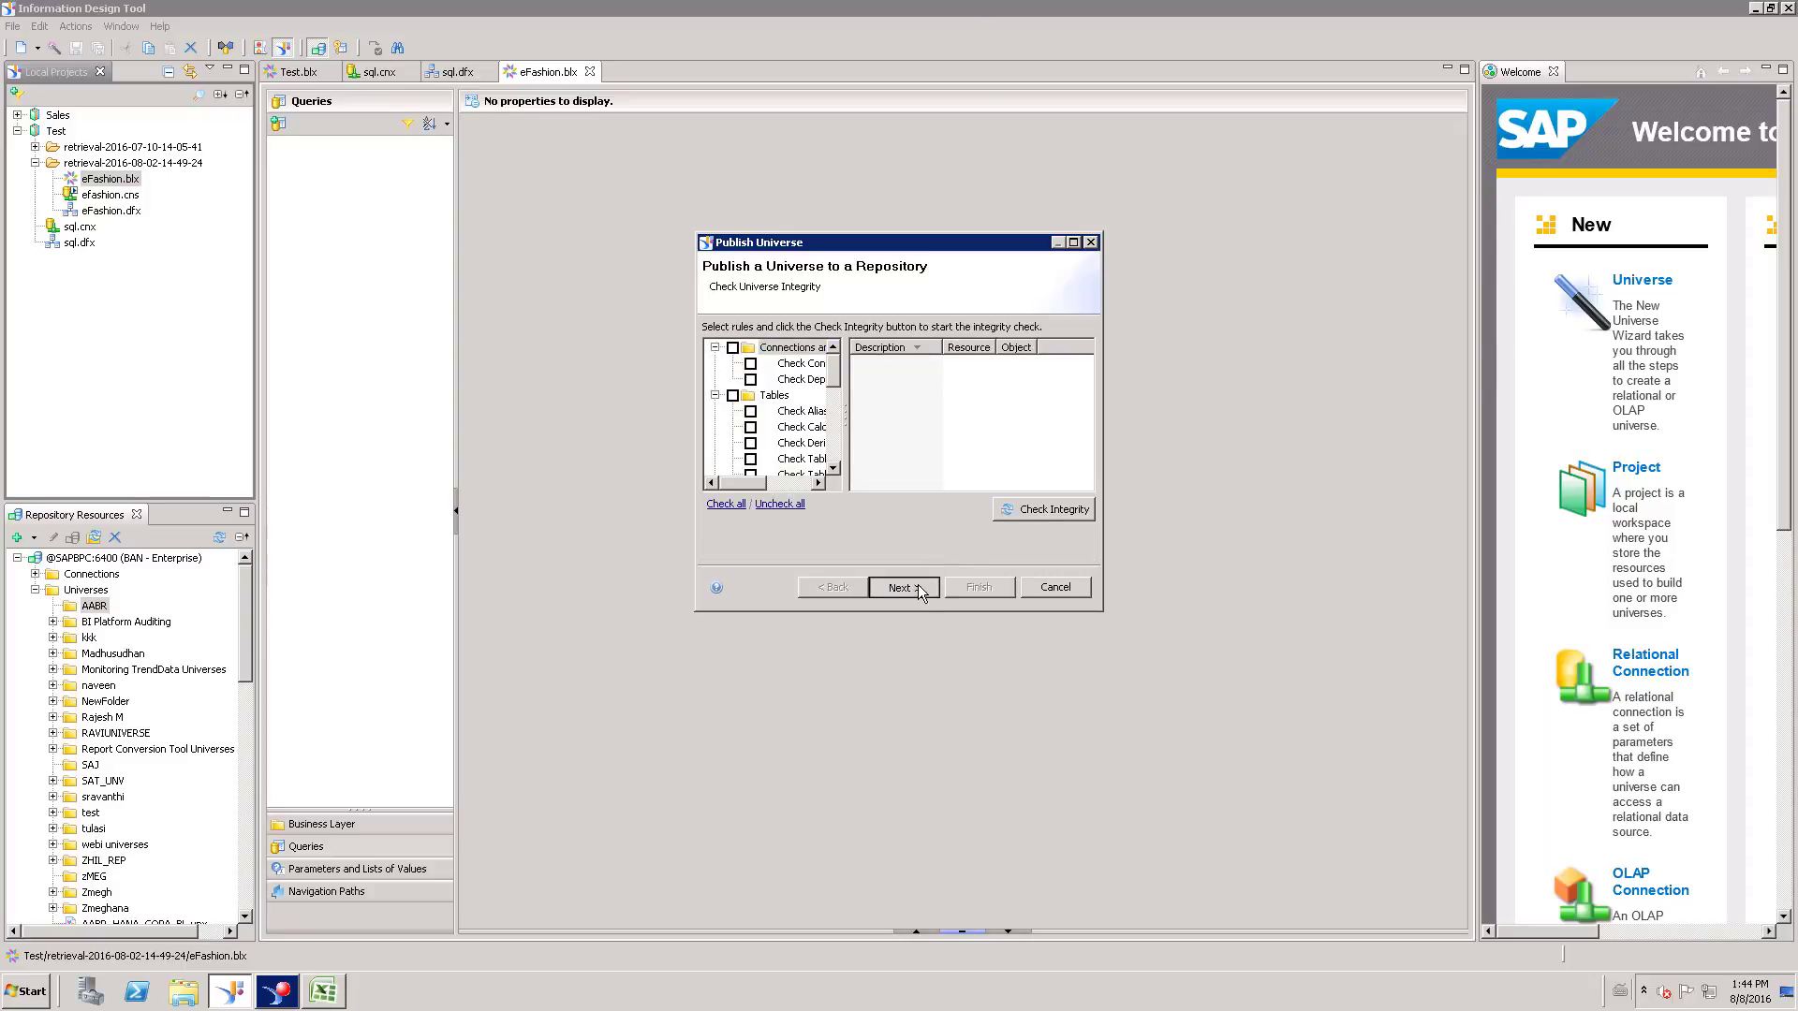
click(917, 587)
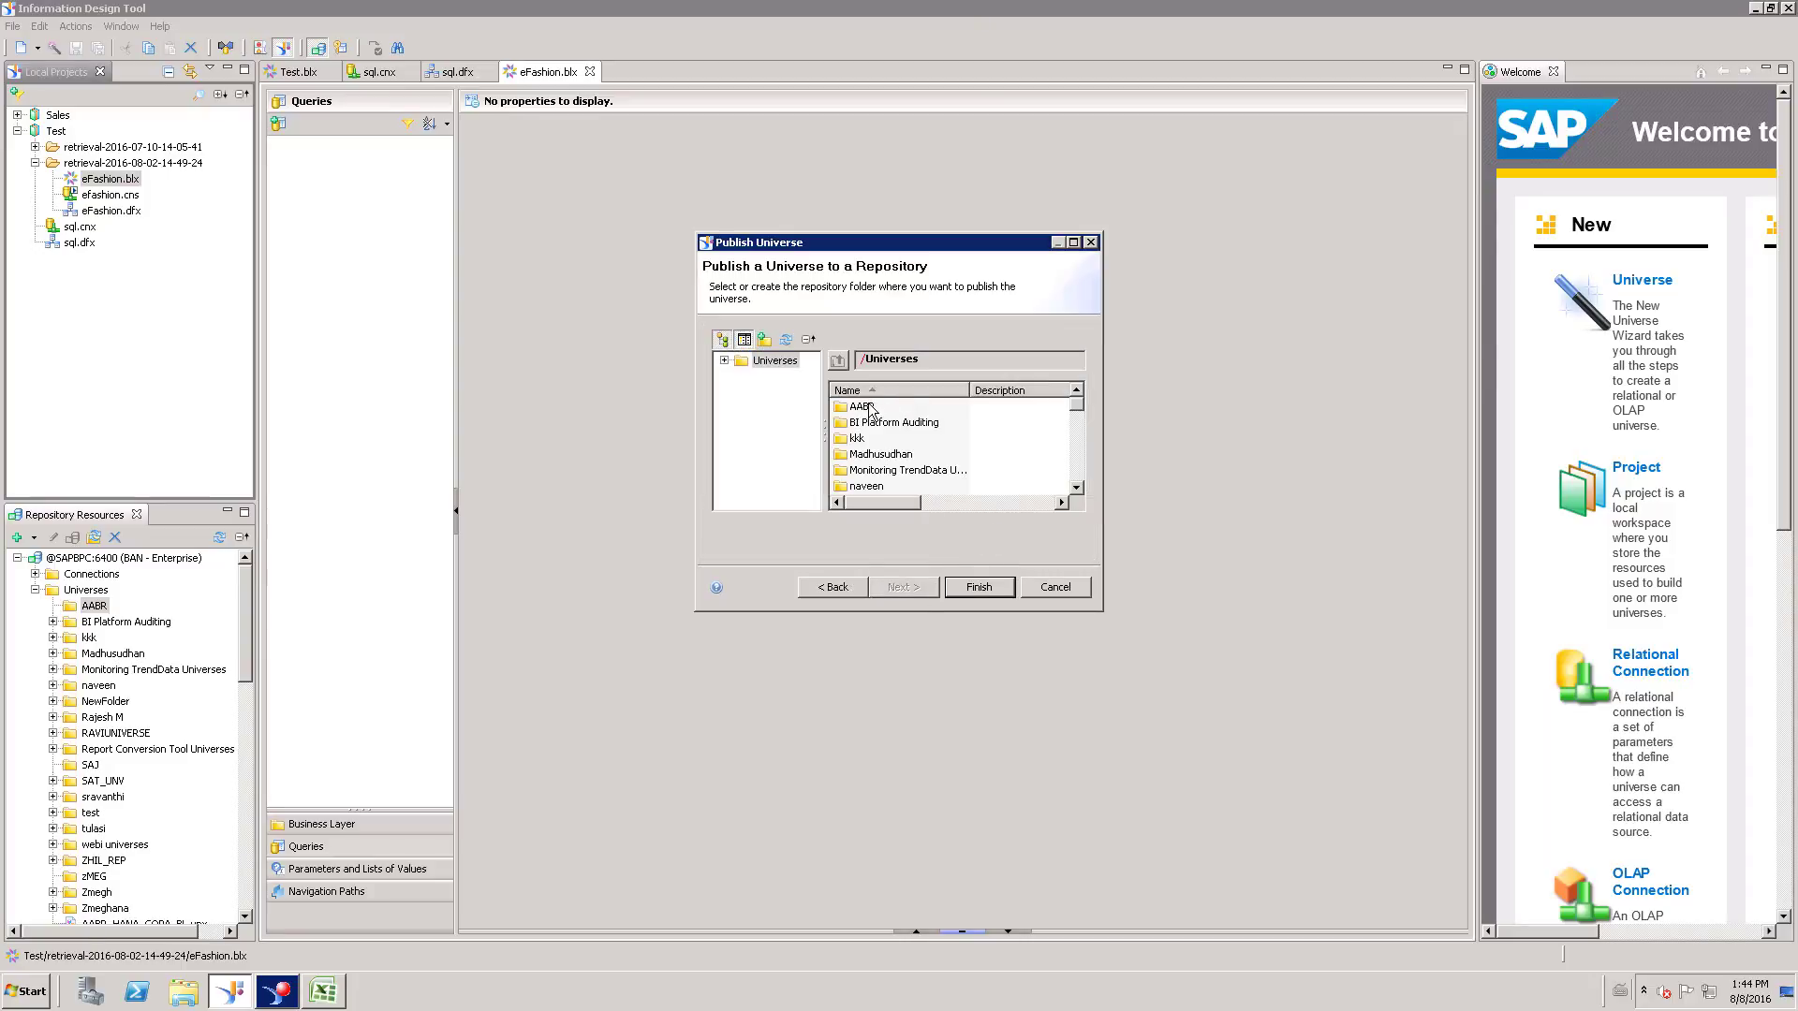
double_click(868, 409)
click(982, 593)
click(1024, 451)
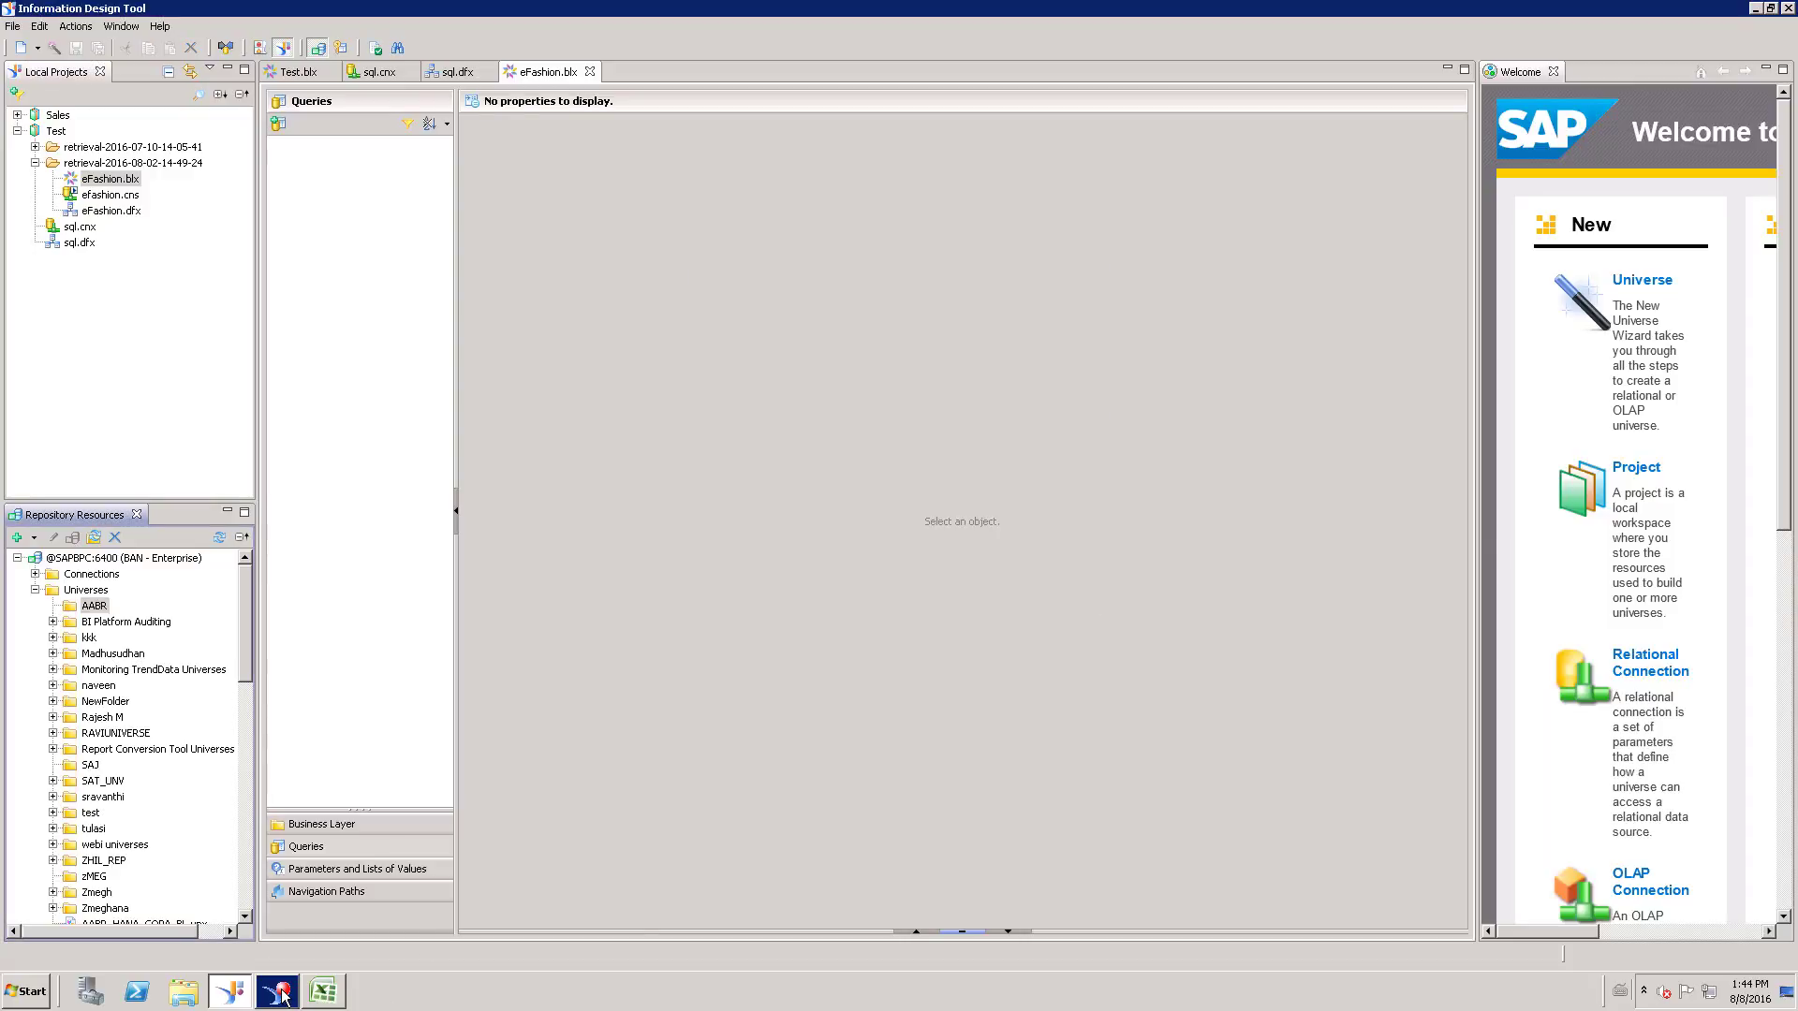
click(278, 990)
Choose the eFashion.unx universe from AABR as the query's data source.
click(1101, 283)
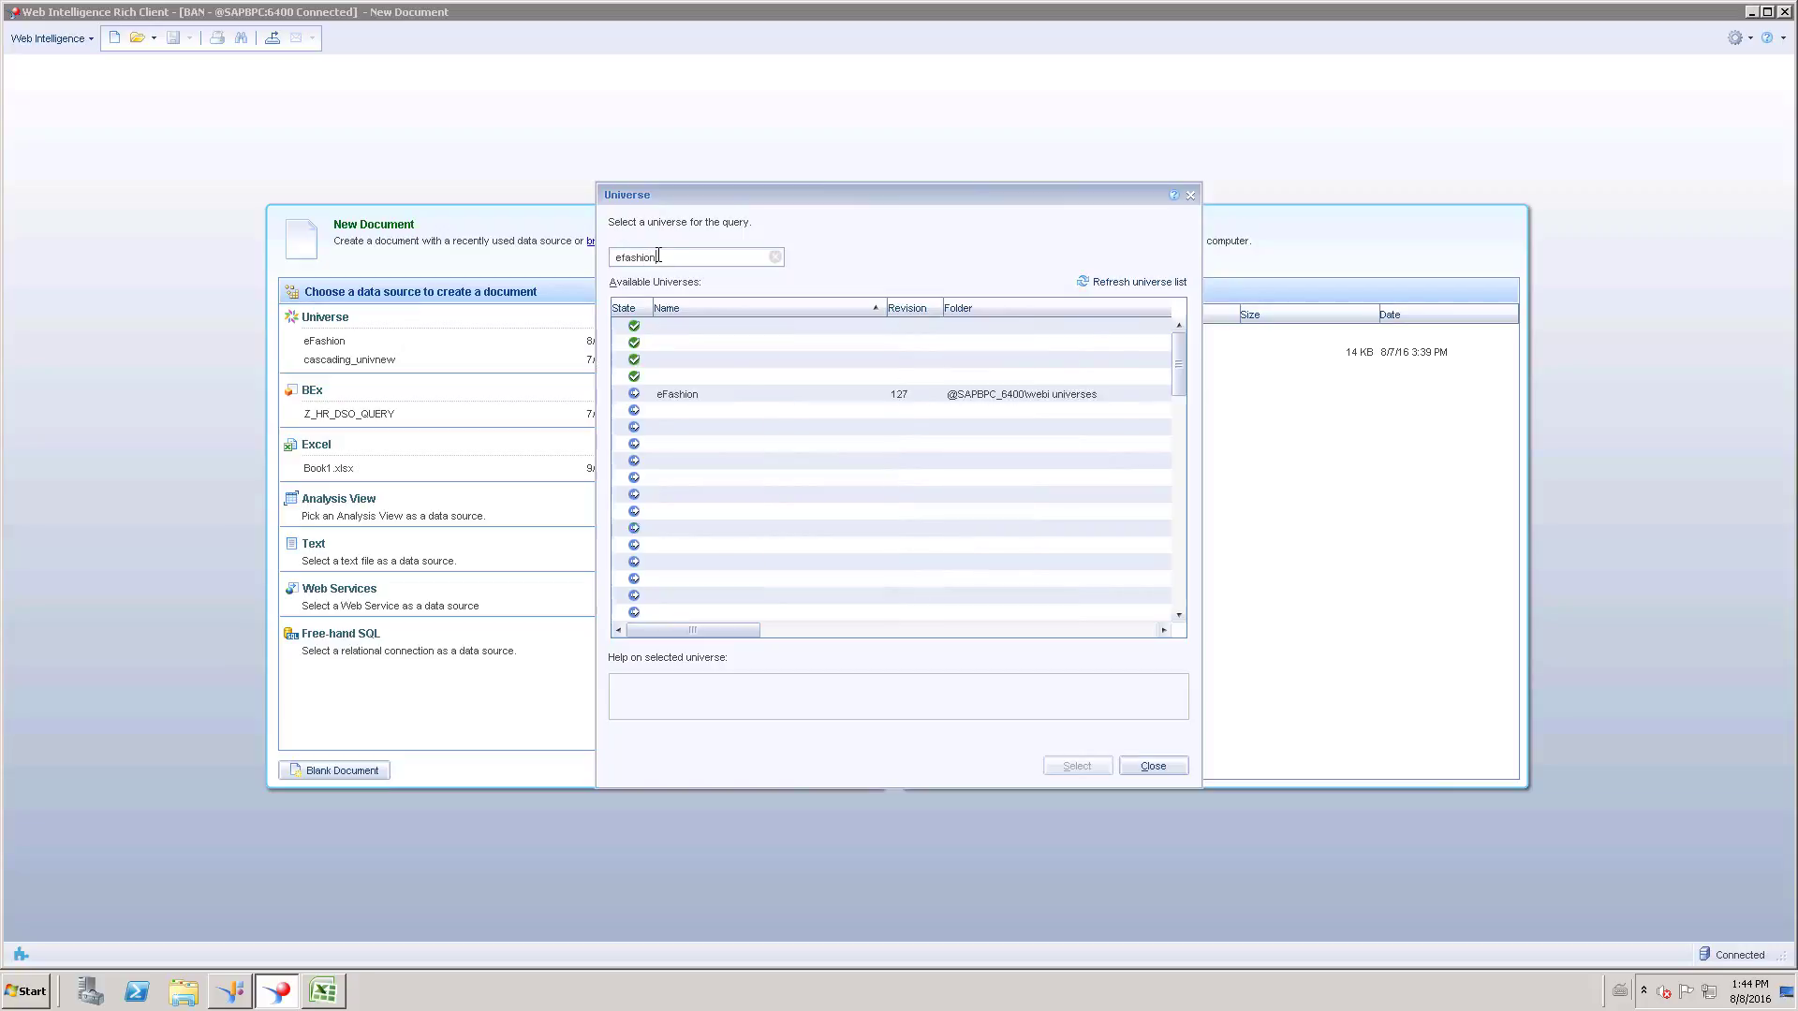
click(1036, 413)
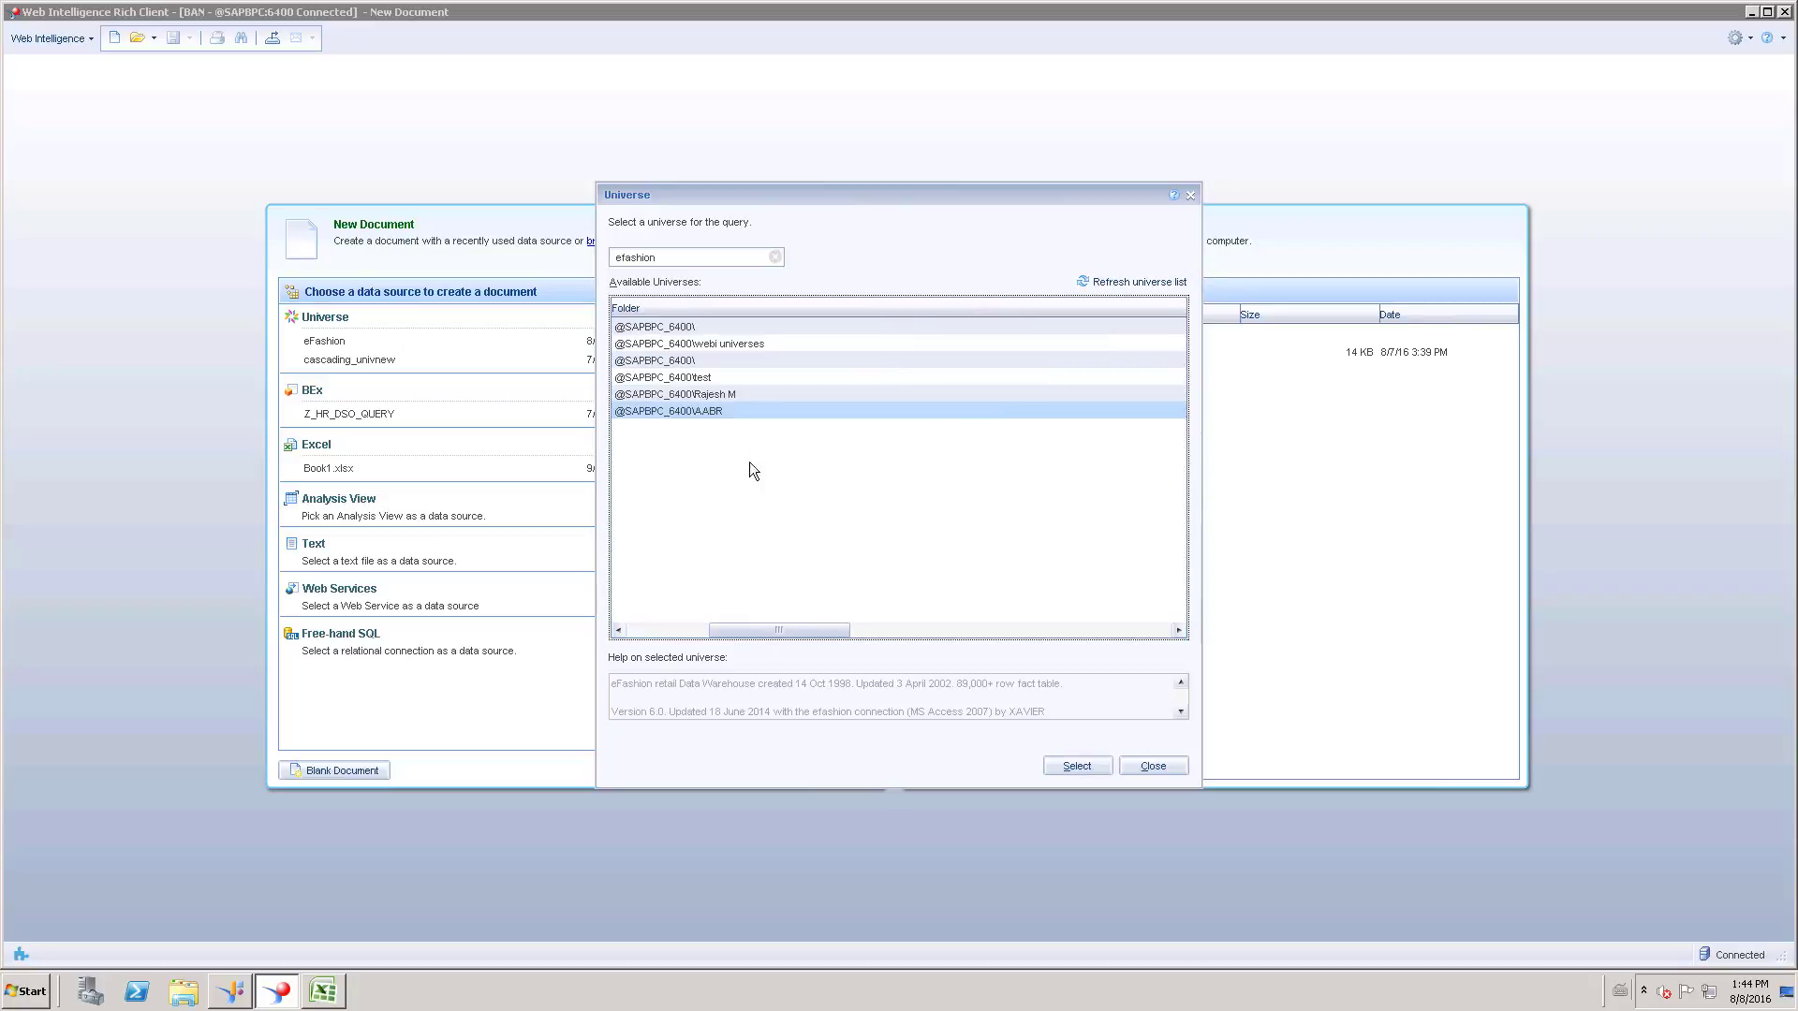
drag(764, 632, 626, 618)
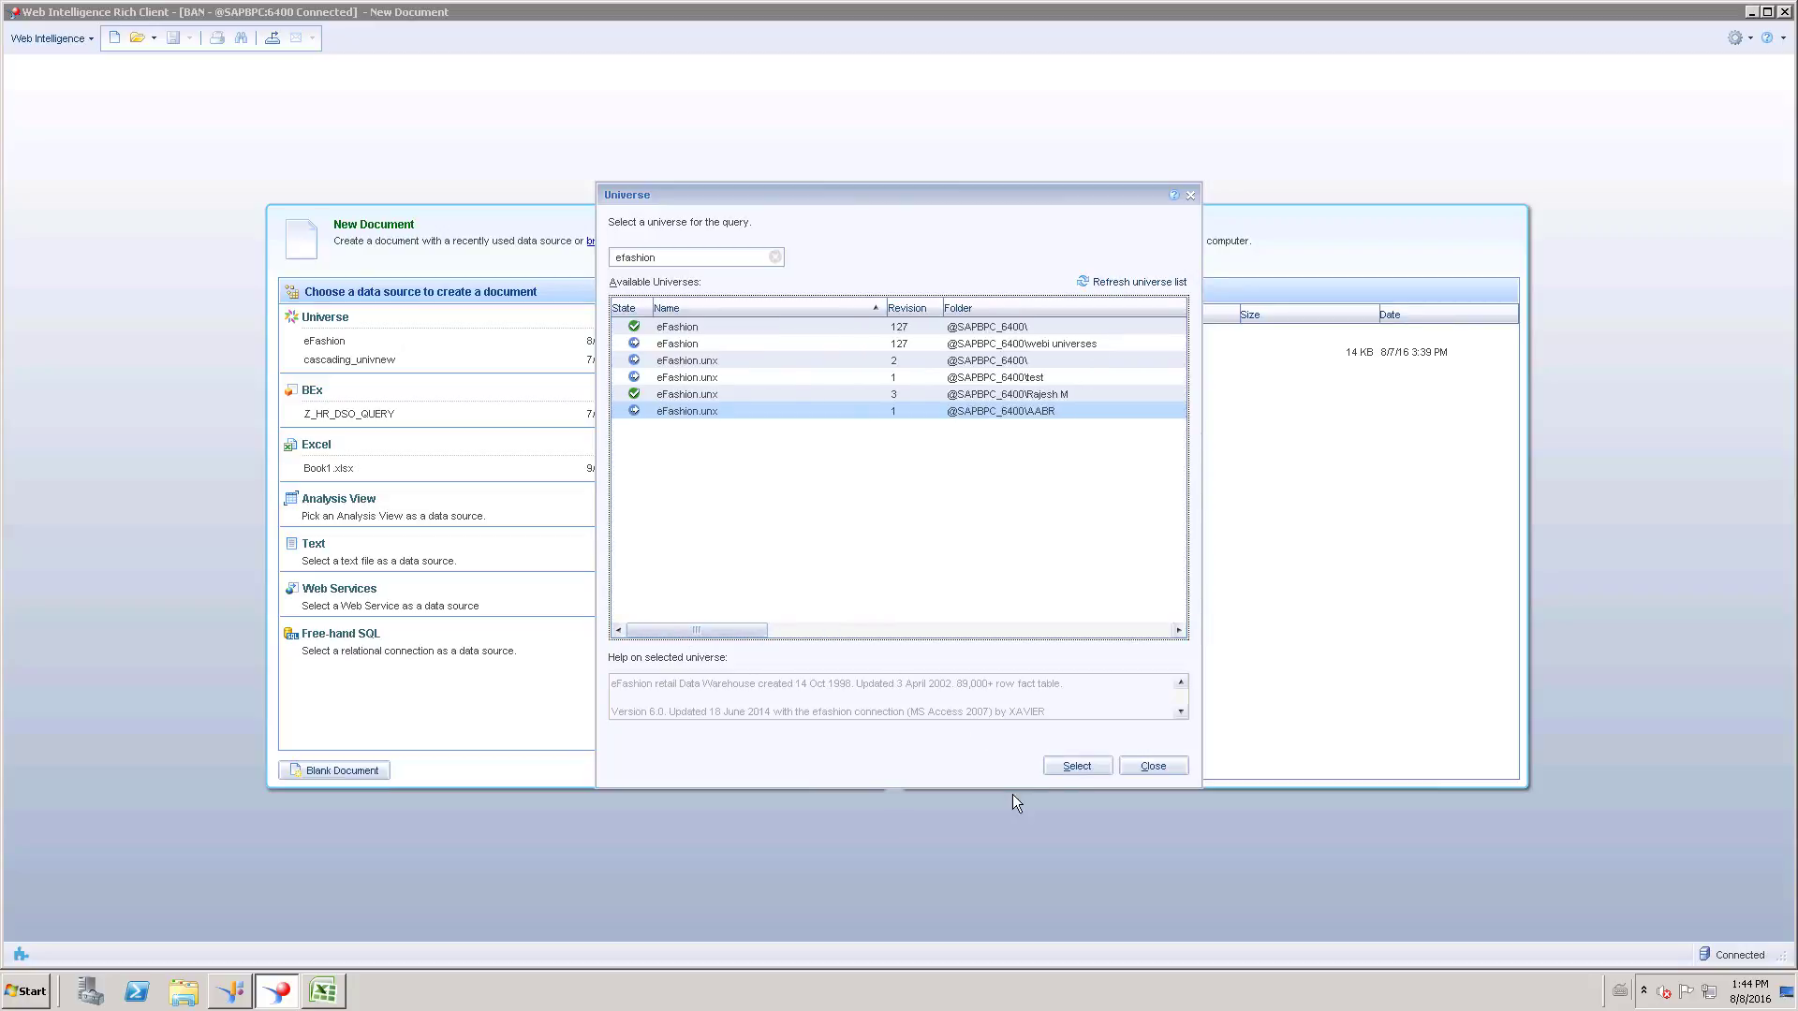
click(1075, 766)
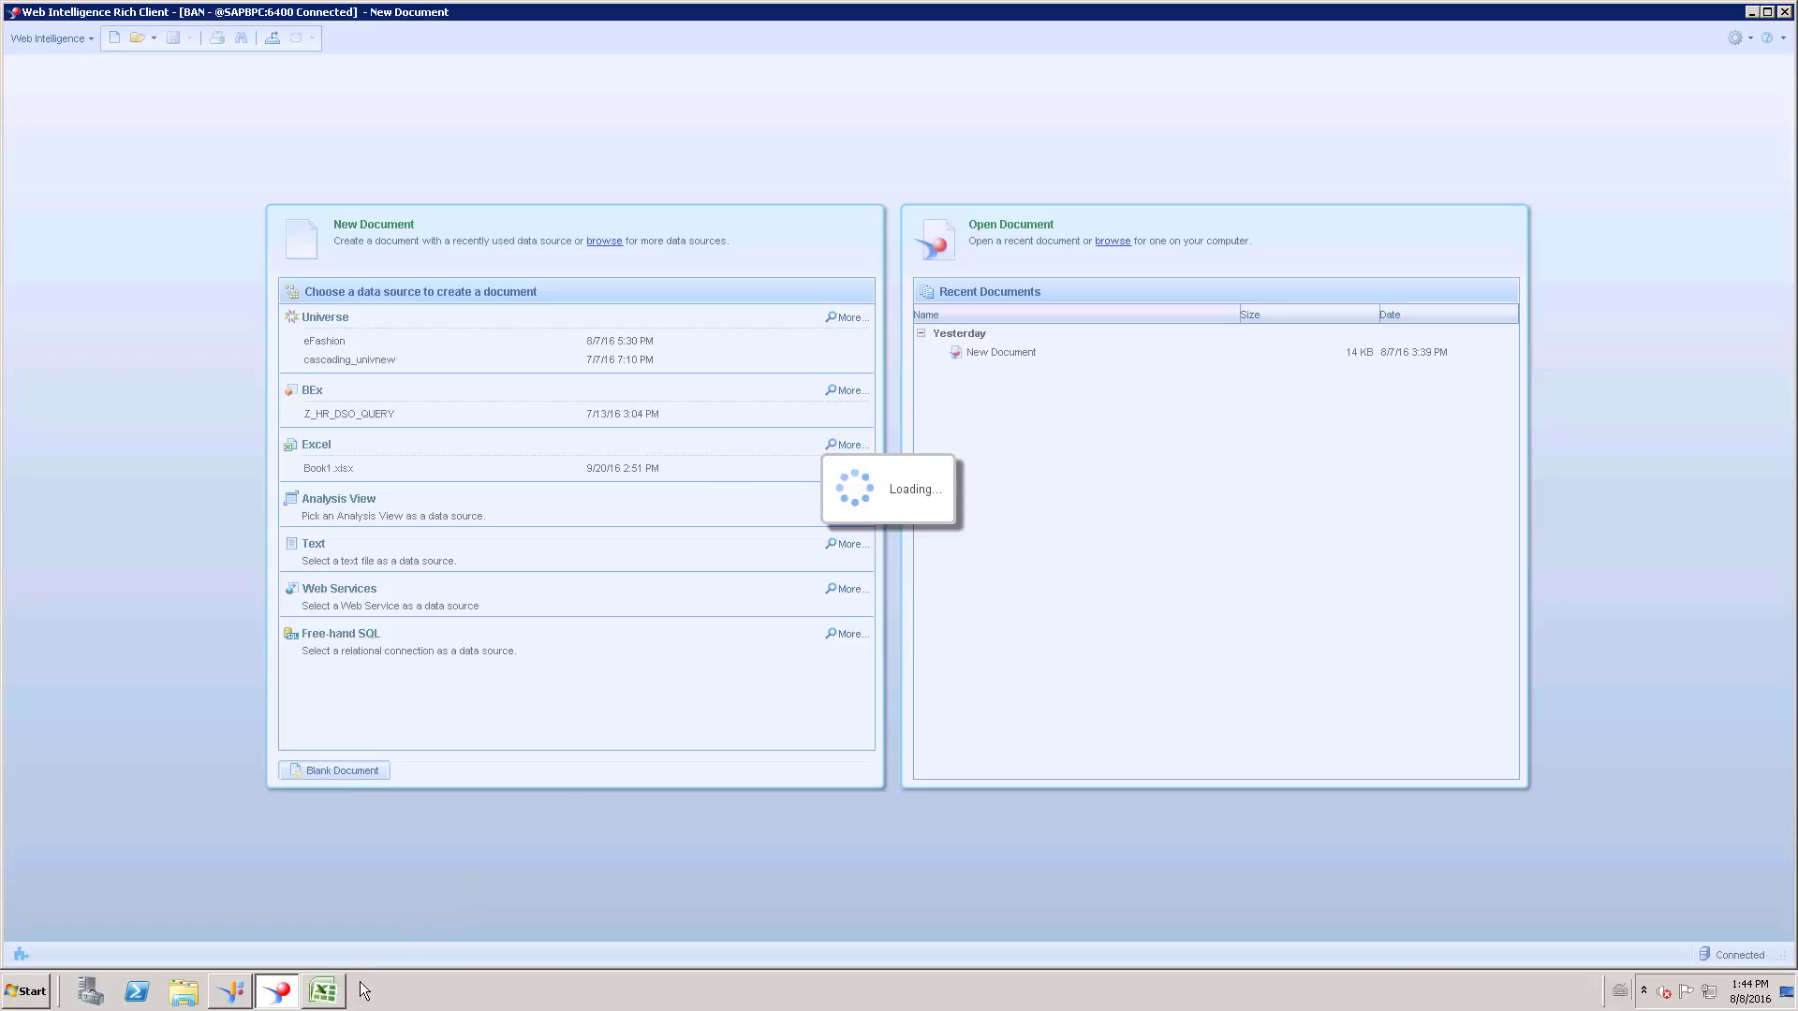
click(322, 994)
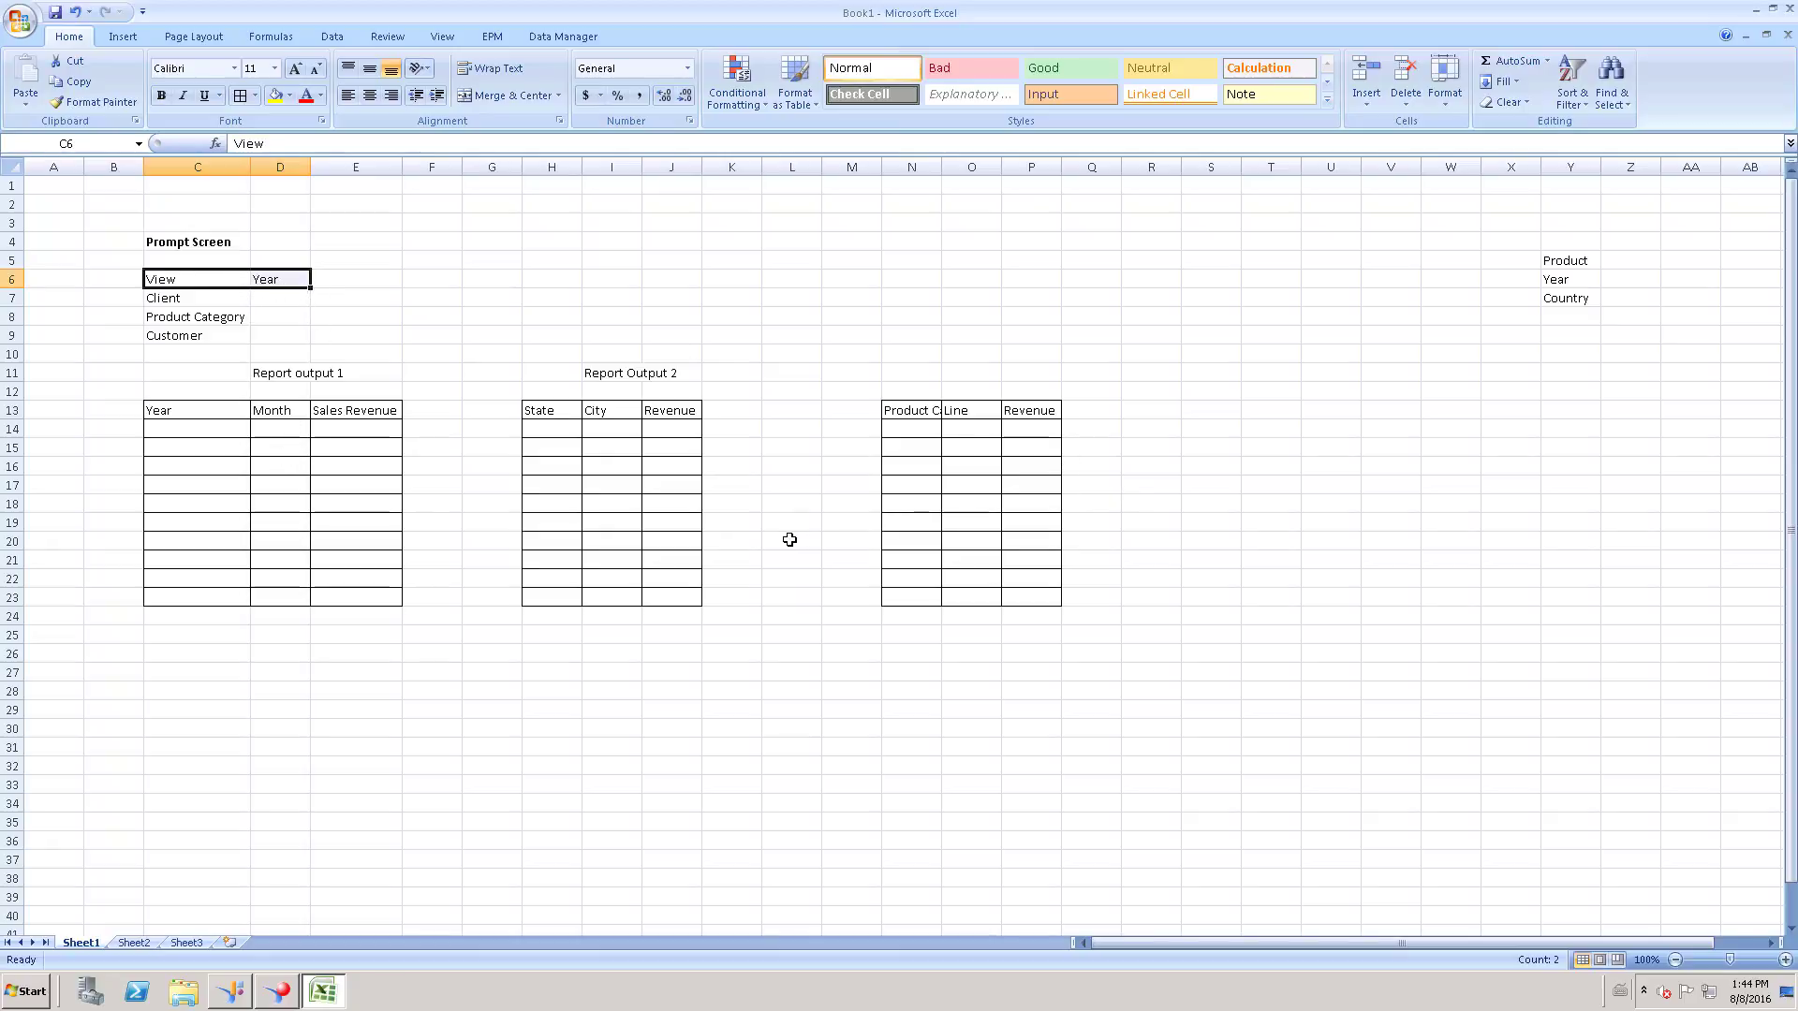
click(283, 1000)
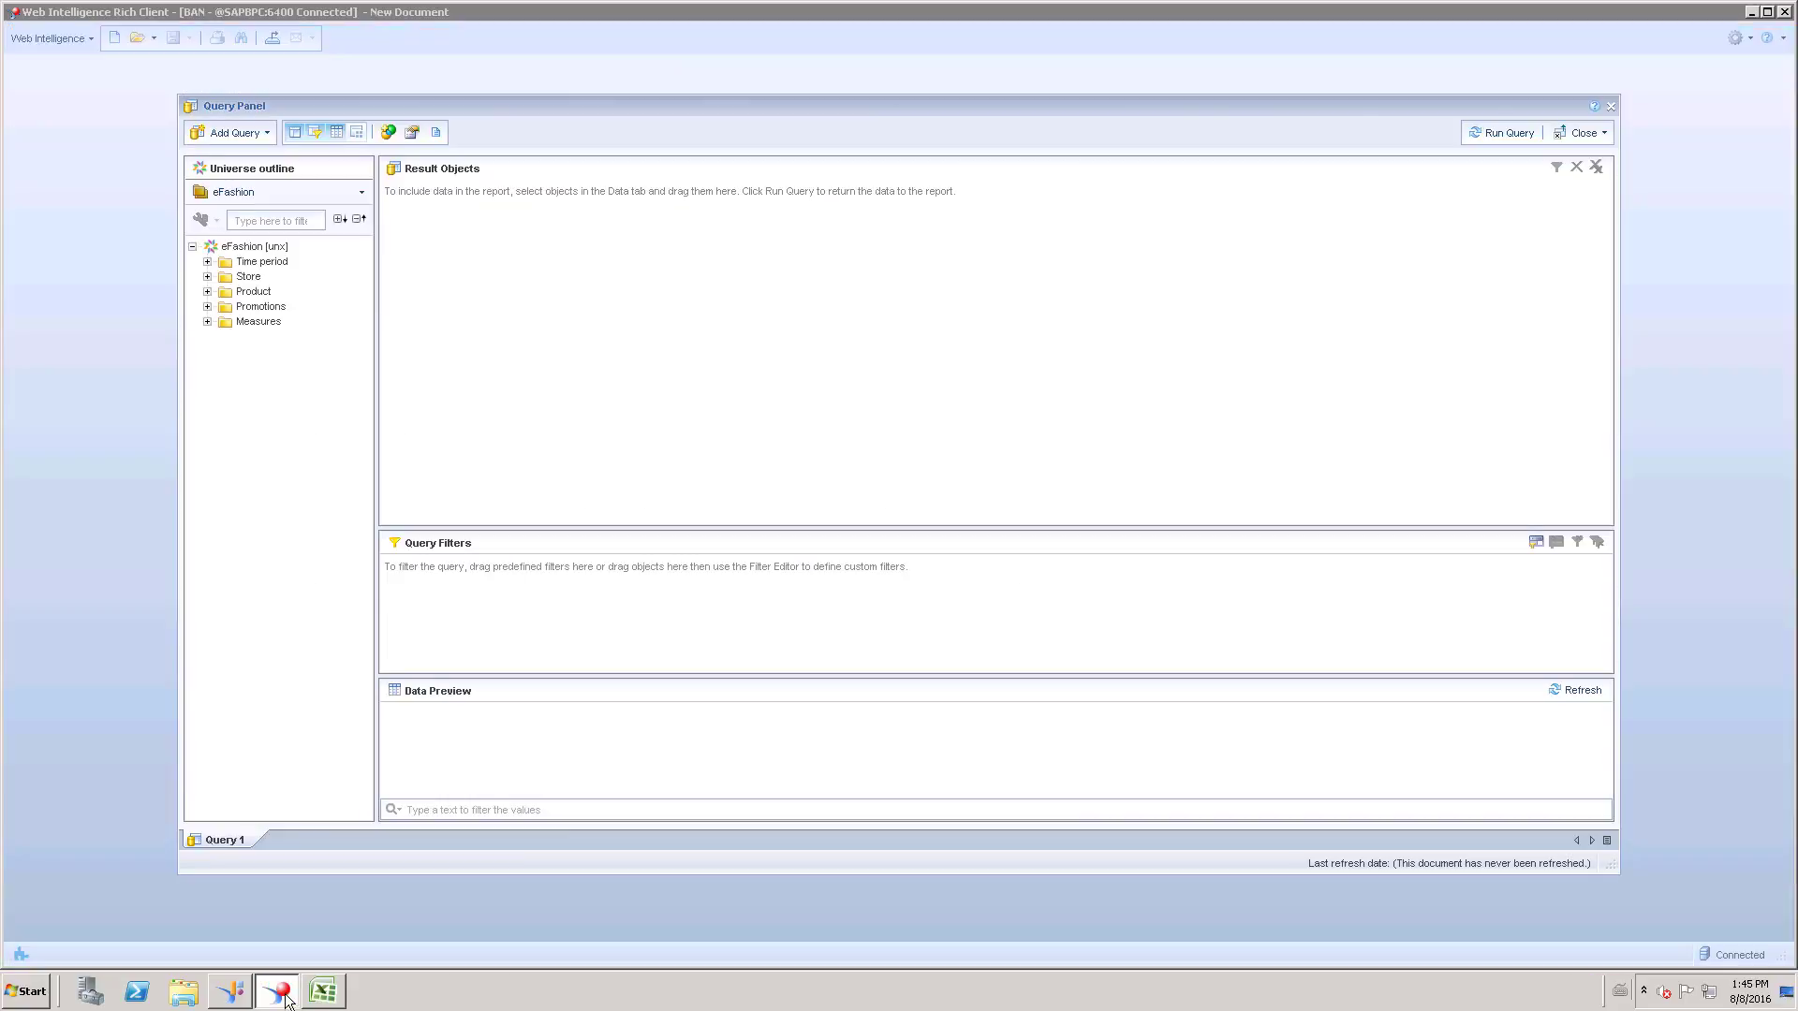
Add State, City, Year and Month to the Result Objects.
click(208, 277)
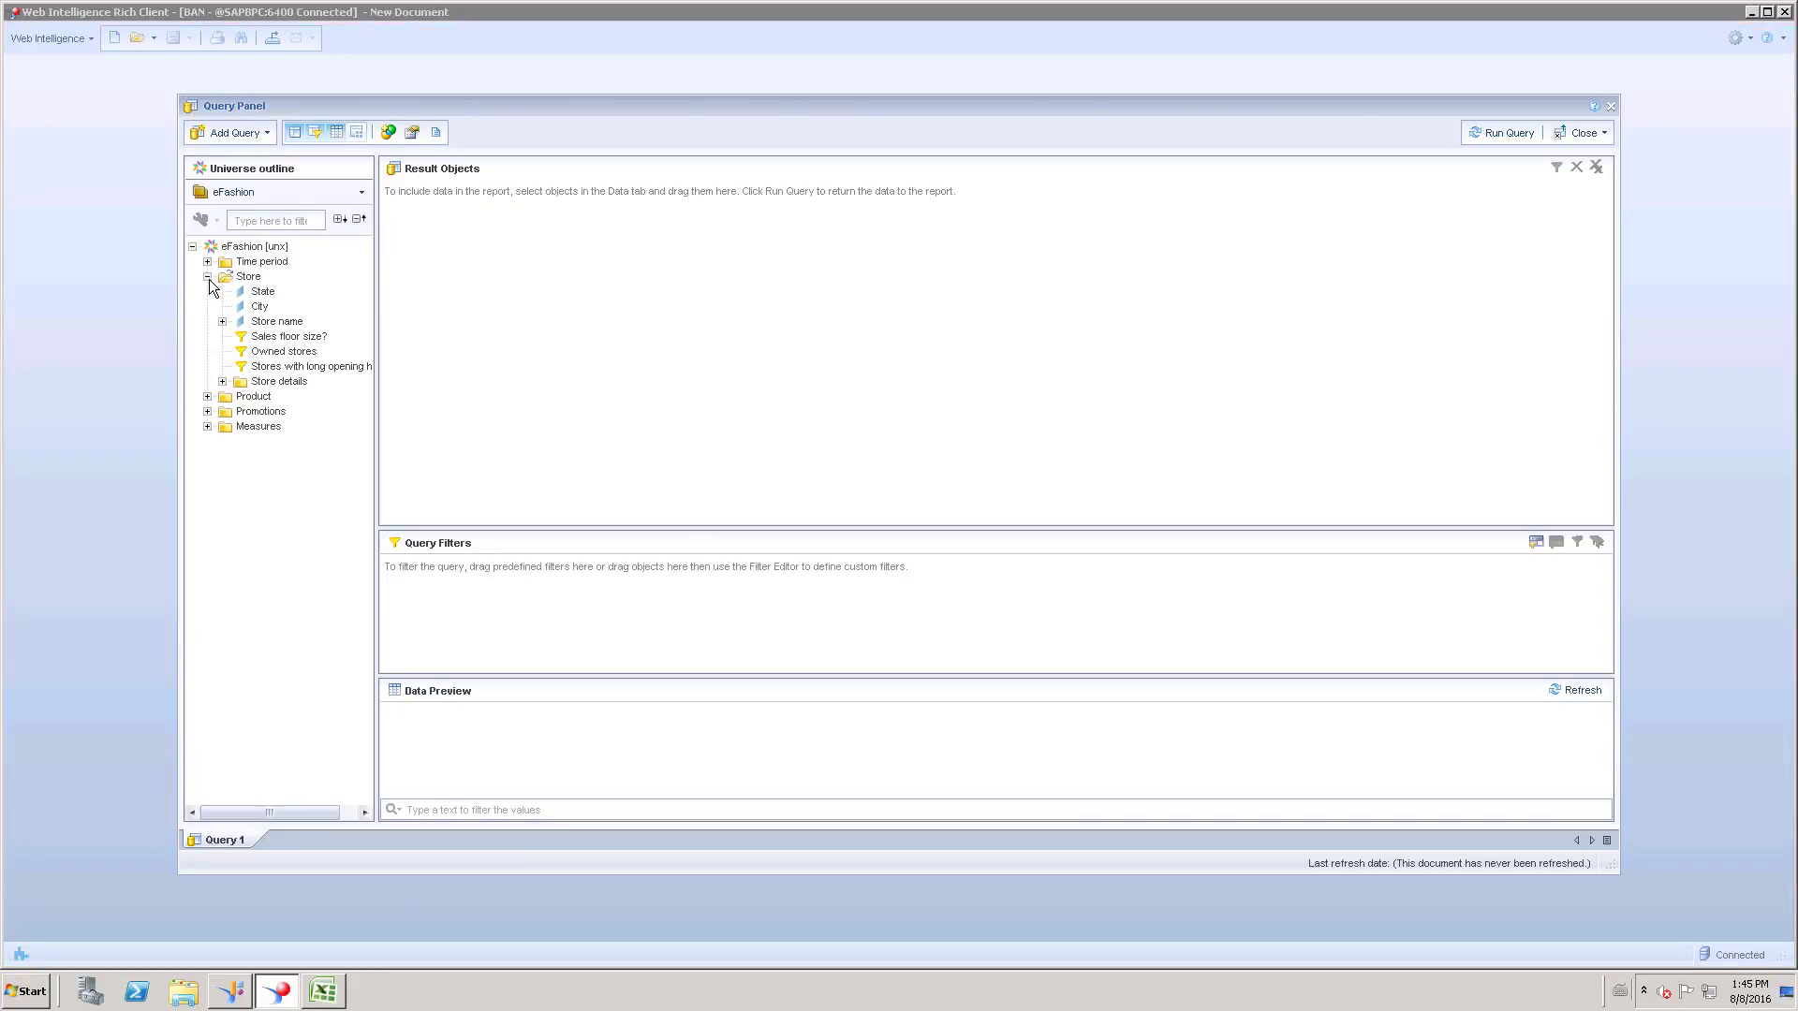
double_click(262, 292)
double_click(259, 306)
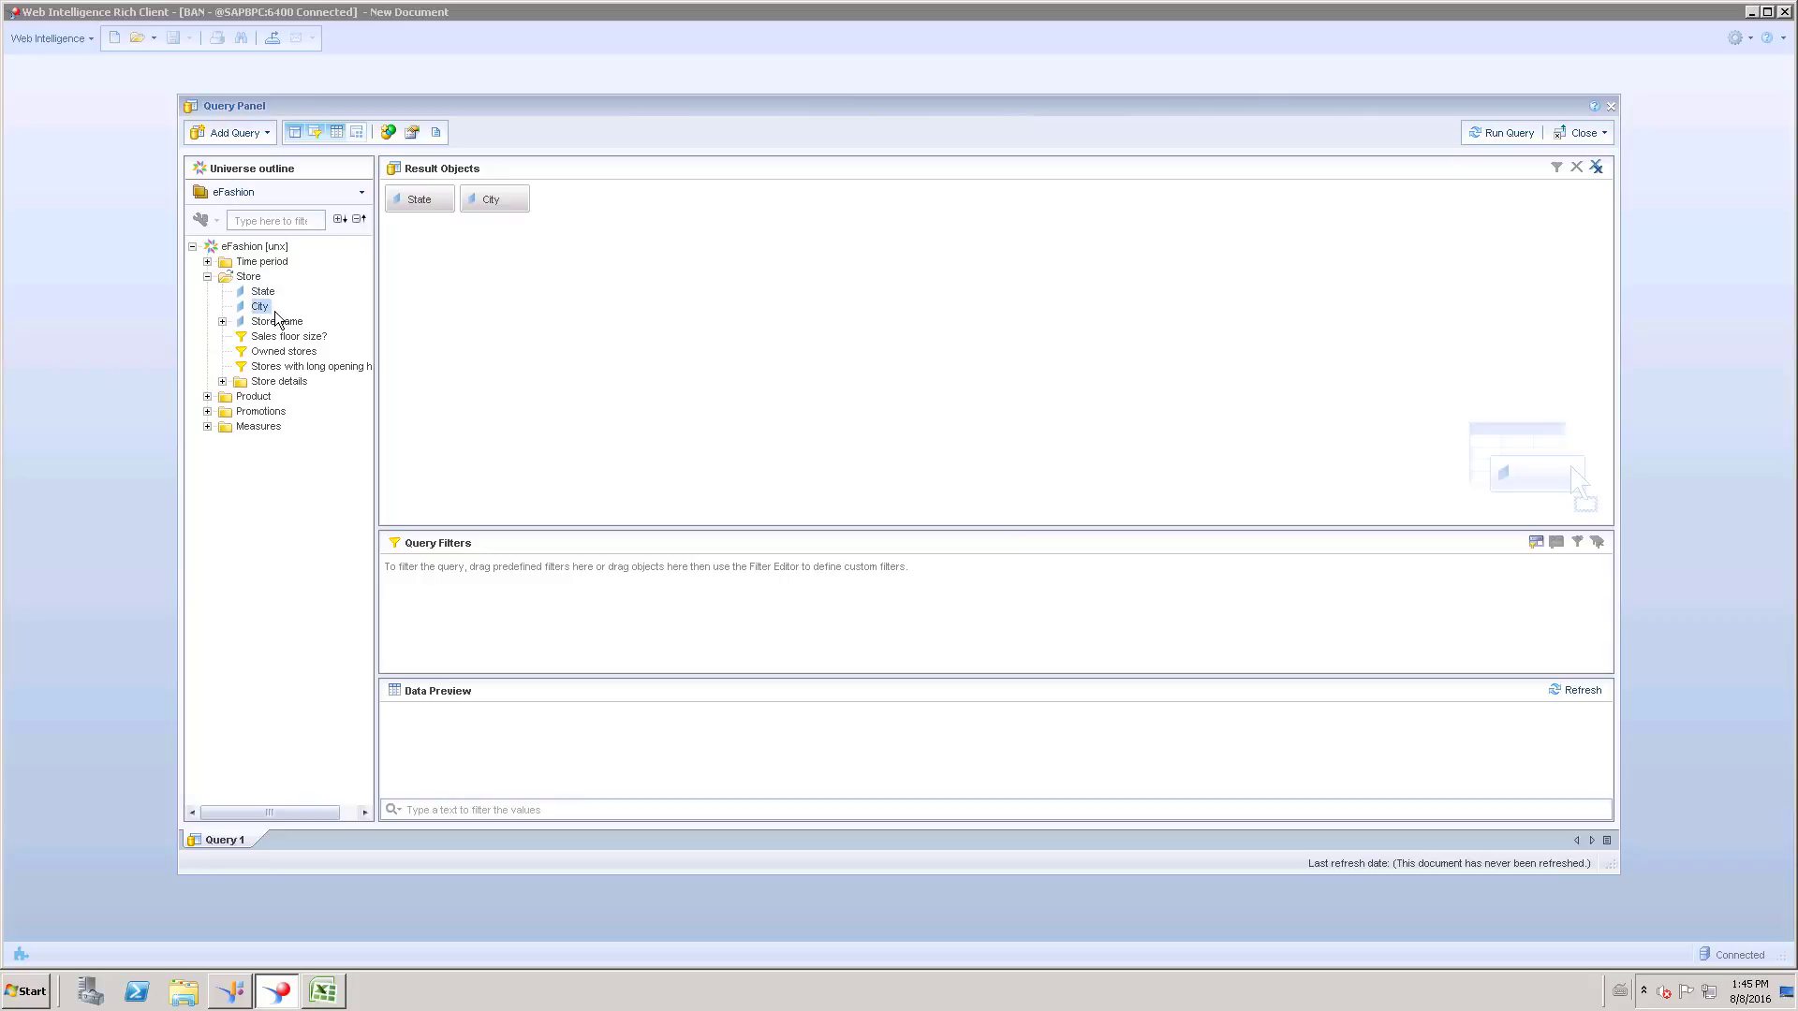
click(207, 262)
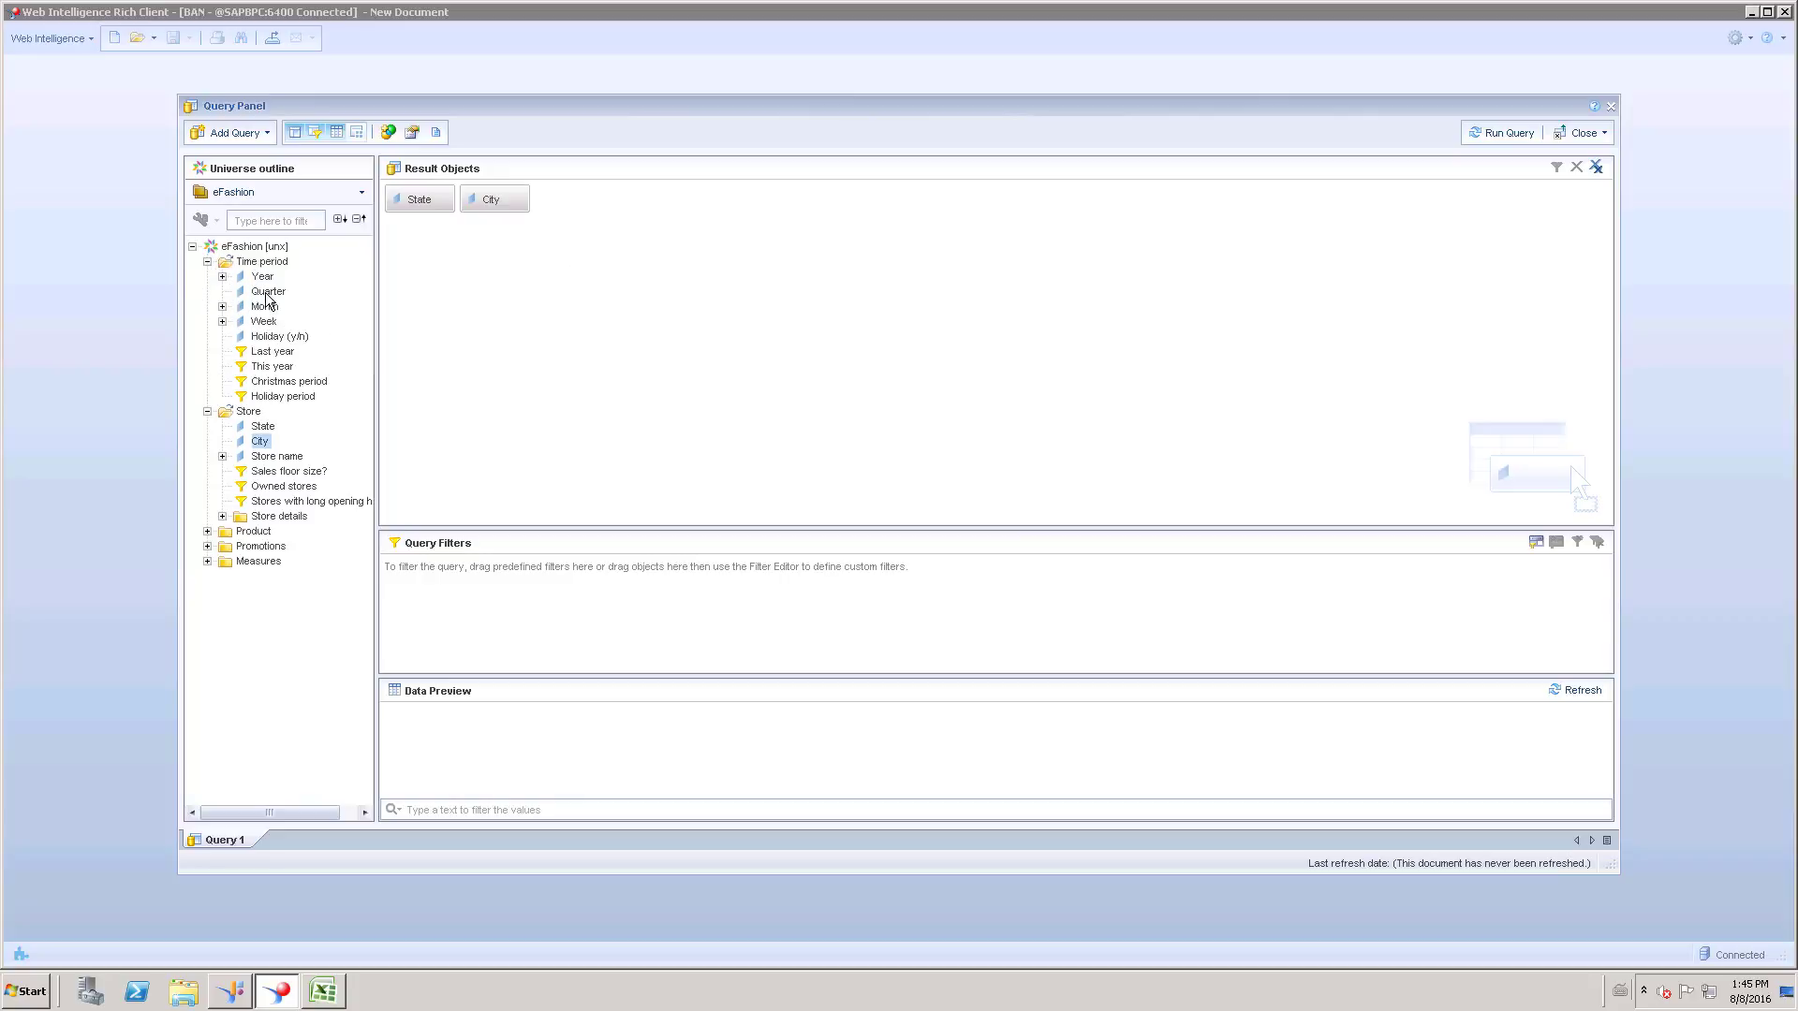
drag(267, 277, 496, 282)
drag(604, 293, 607, 295)
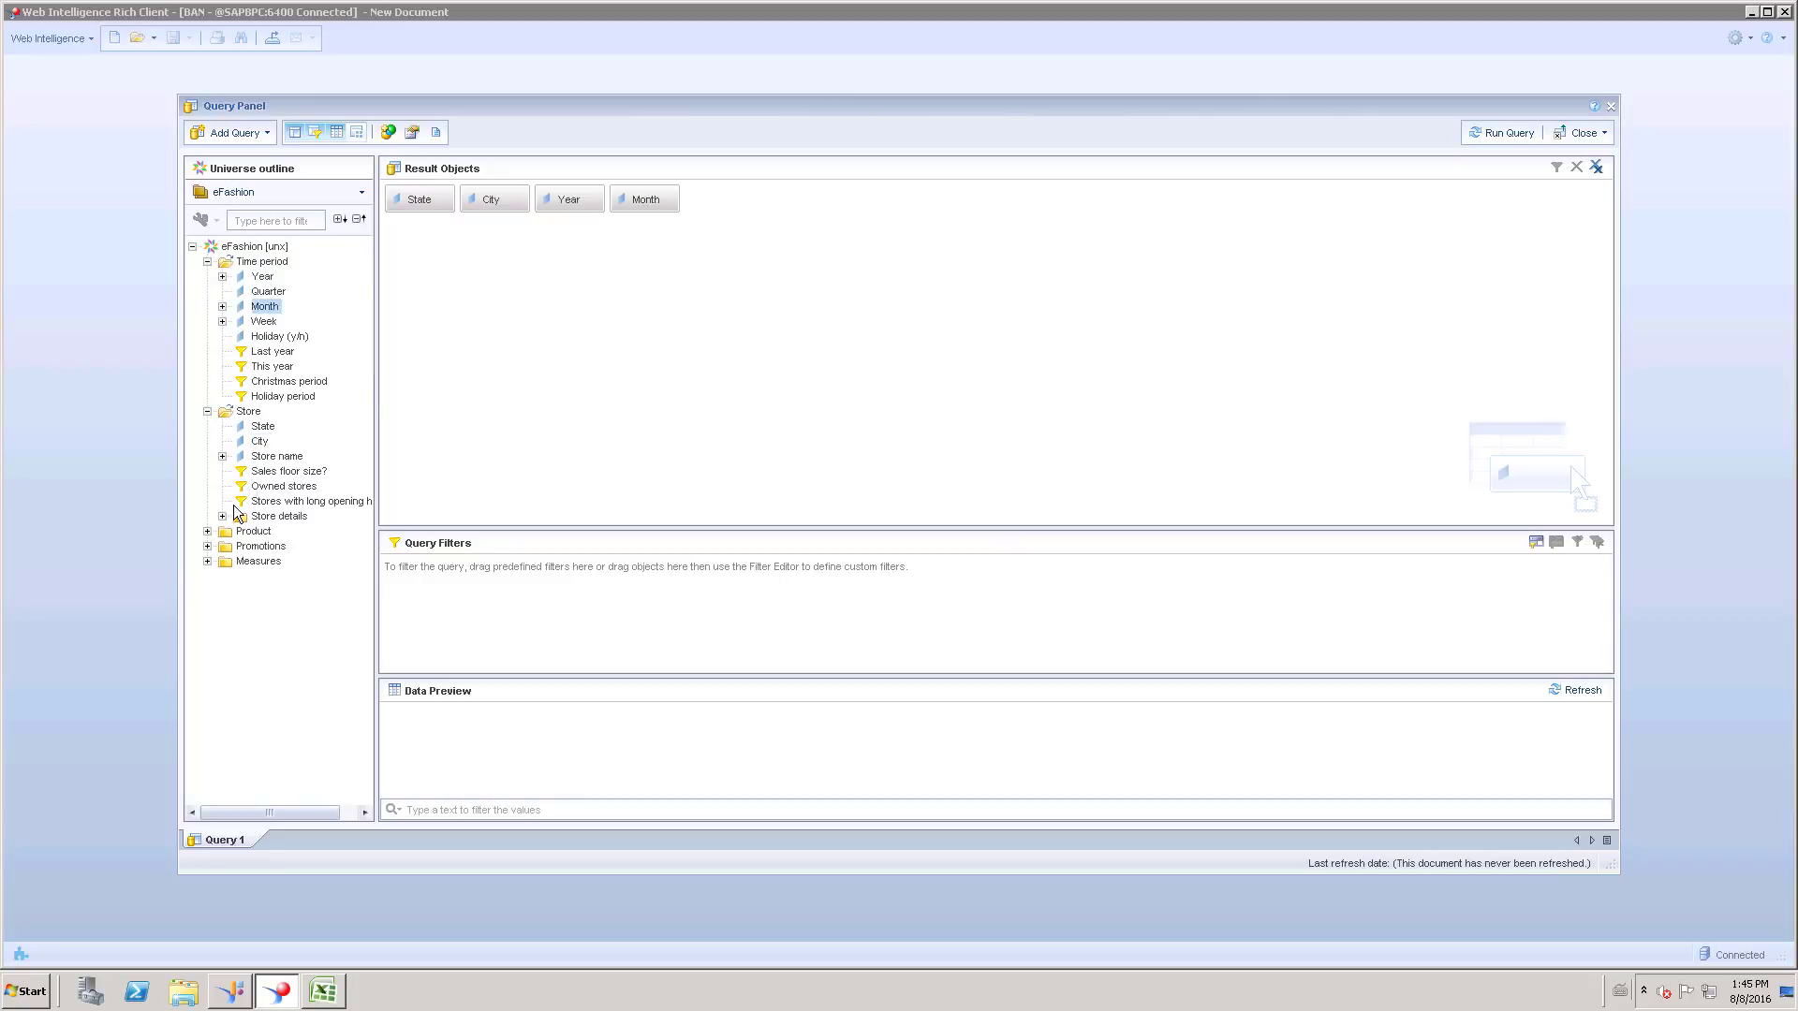
Add Lines, Category_New, Sales revenue and Quantity sold, and put View in Query Filters.
double_click(251, 533)
drag(263, 546, 665, 346)
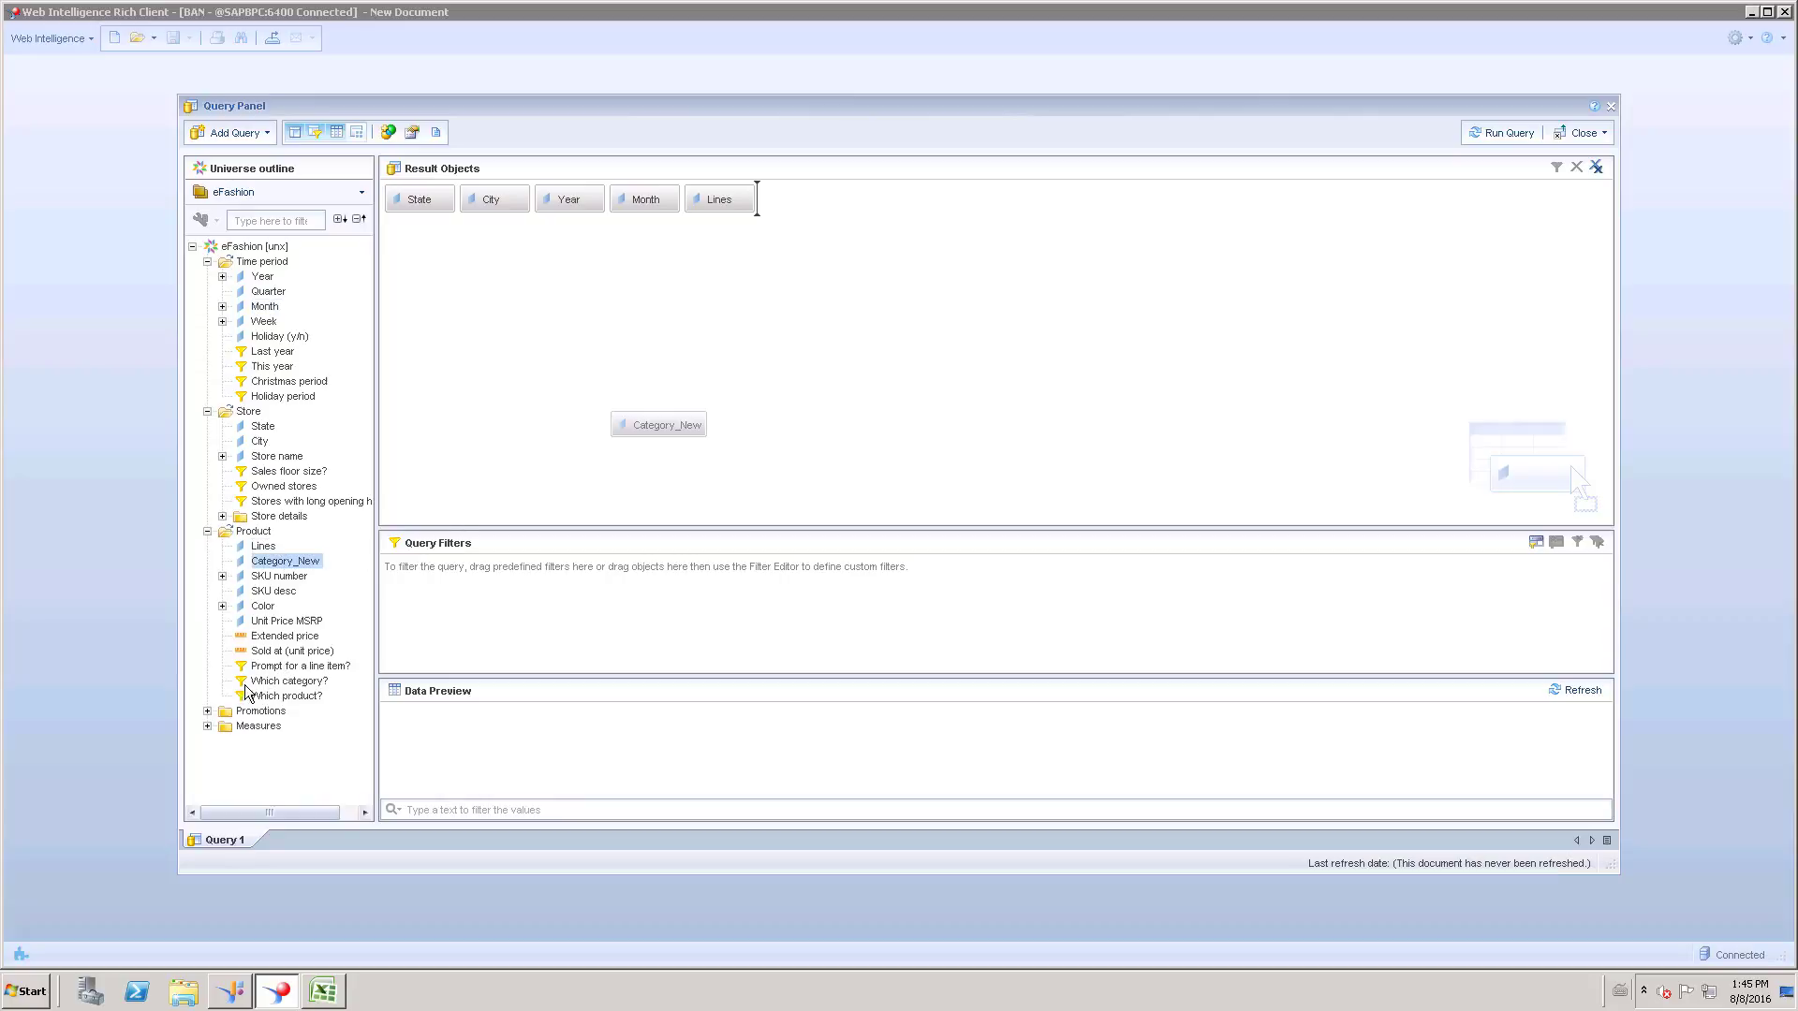
click(207, 727)
drag(284, 737, 667, 283)
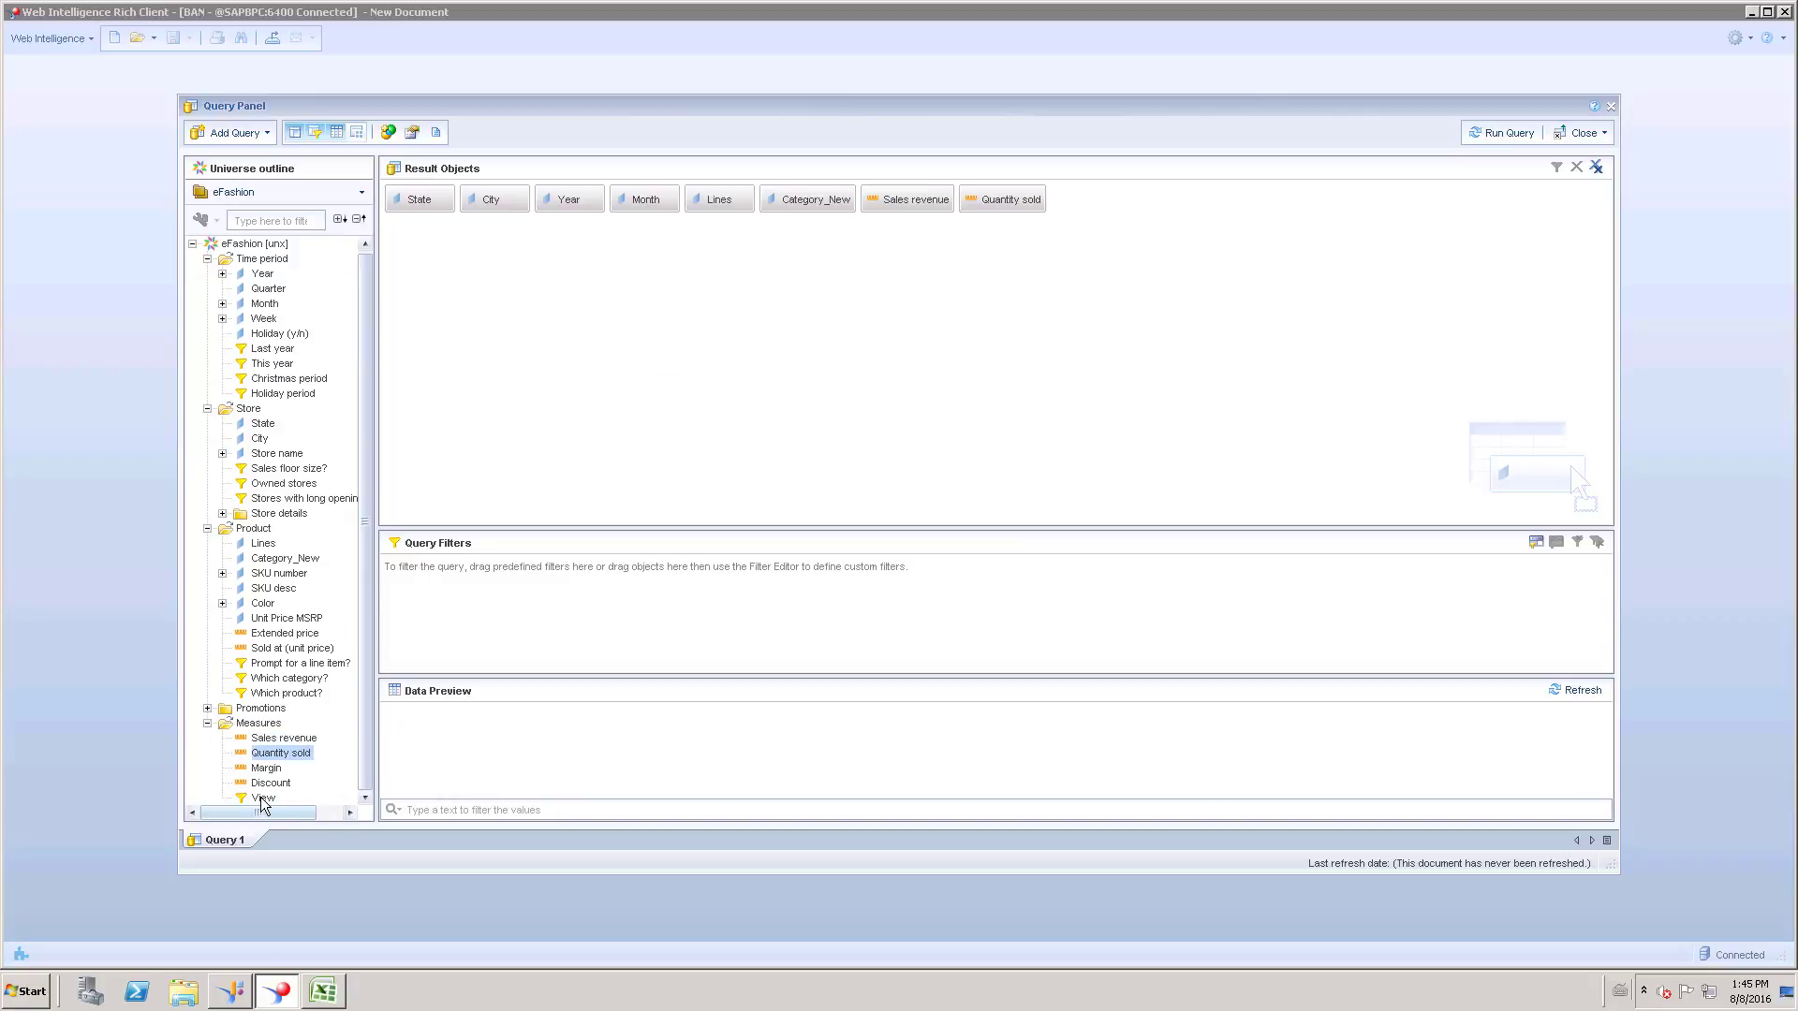
drag(263, 798, 477, 618)
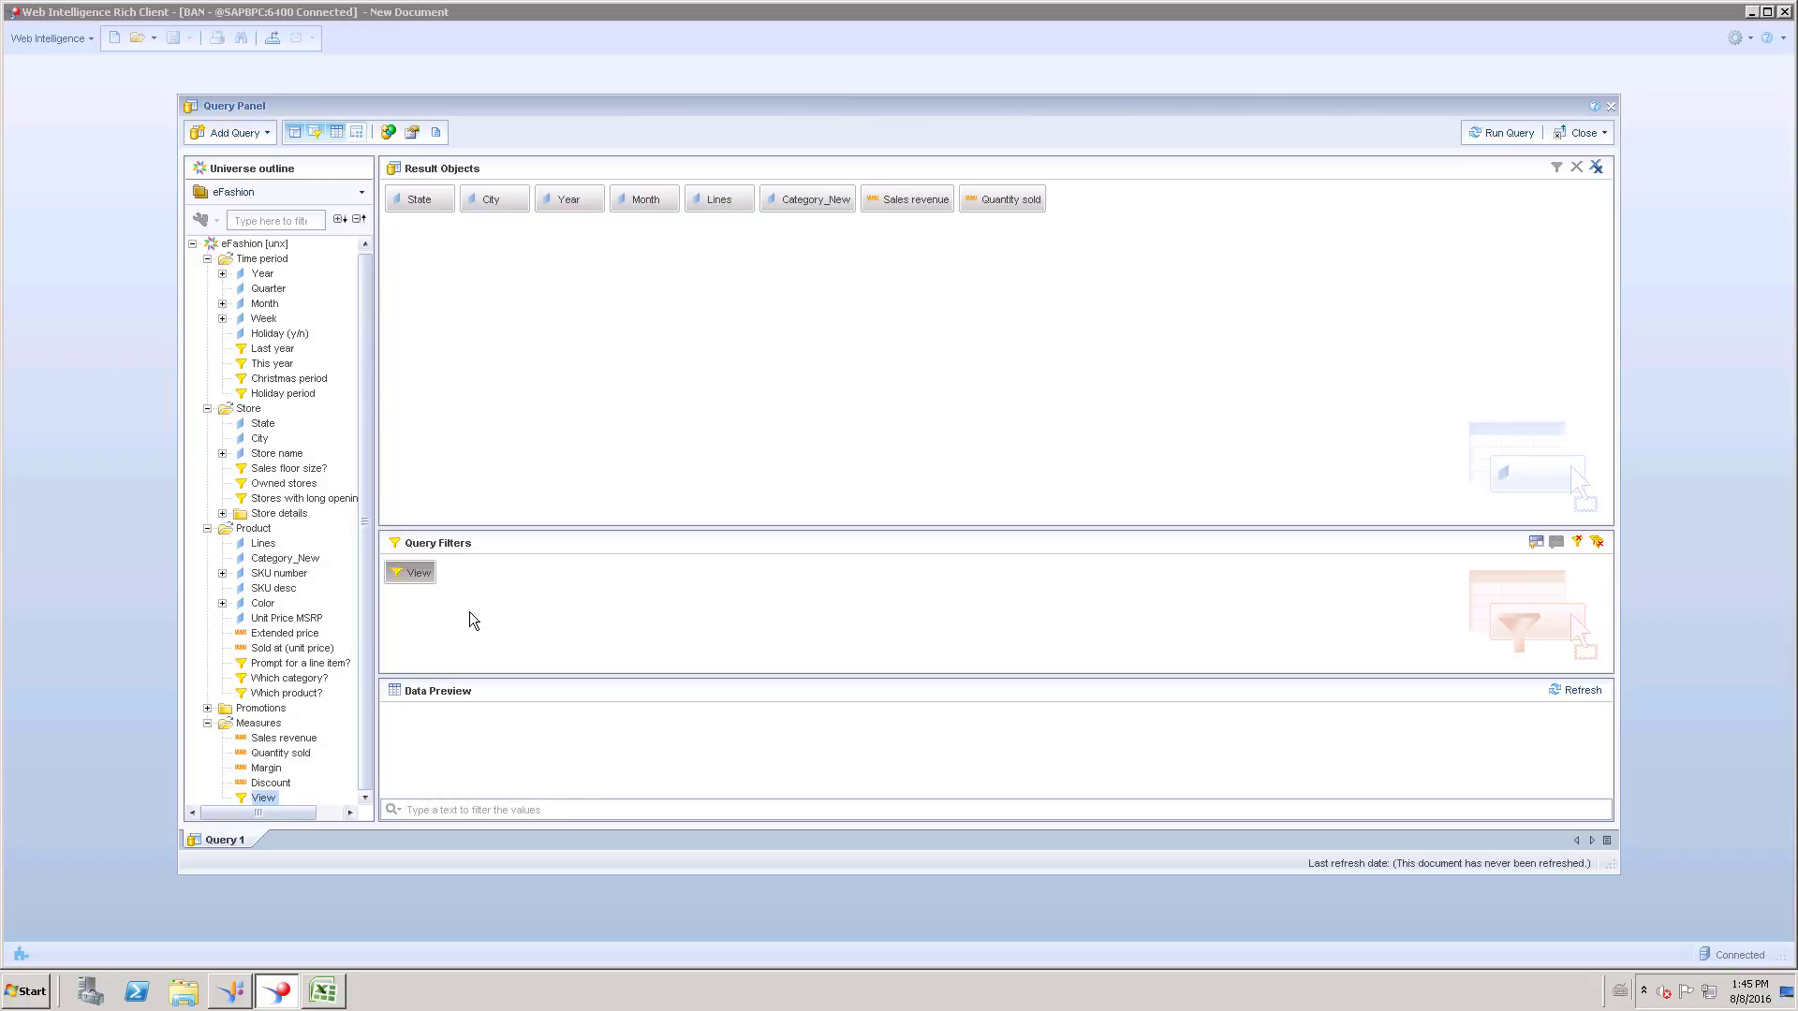
Preview the data with Product as the View answer, enlarge the preview, then delete the View filter.
click(1581, 696)
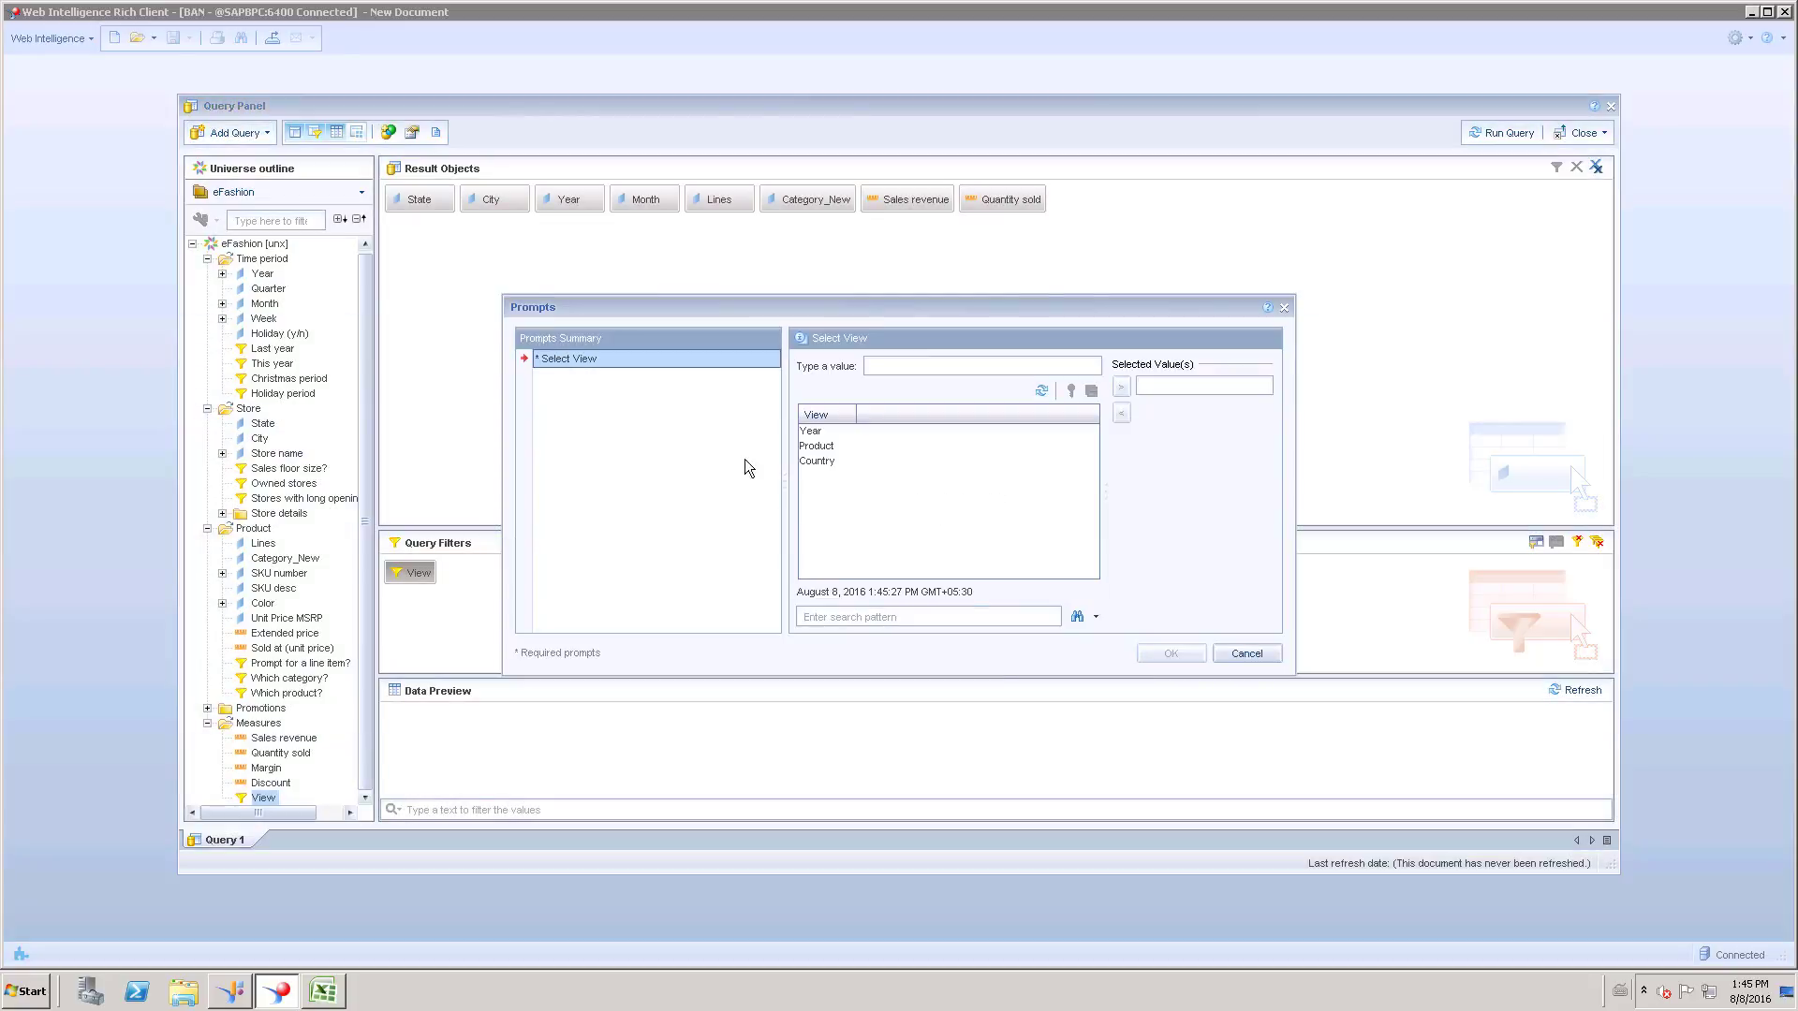
click(820, 447)
double_click(820, 447)
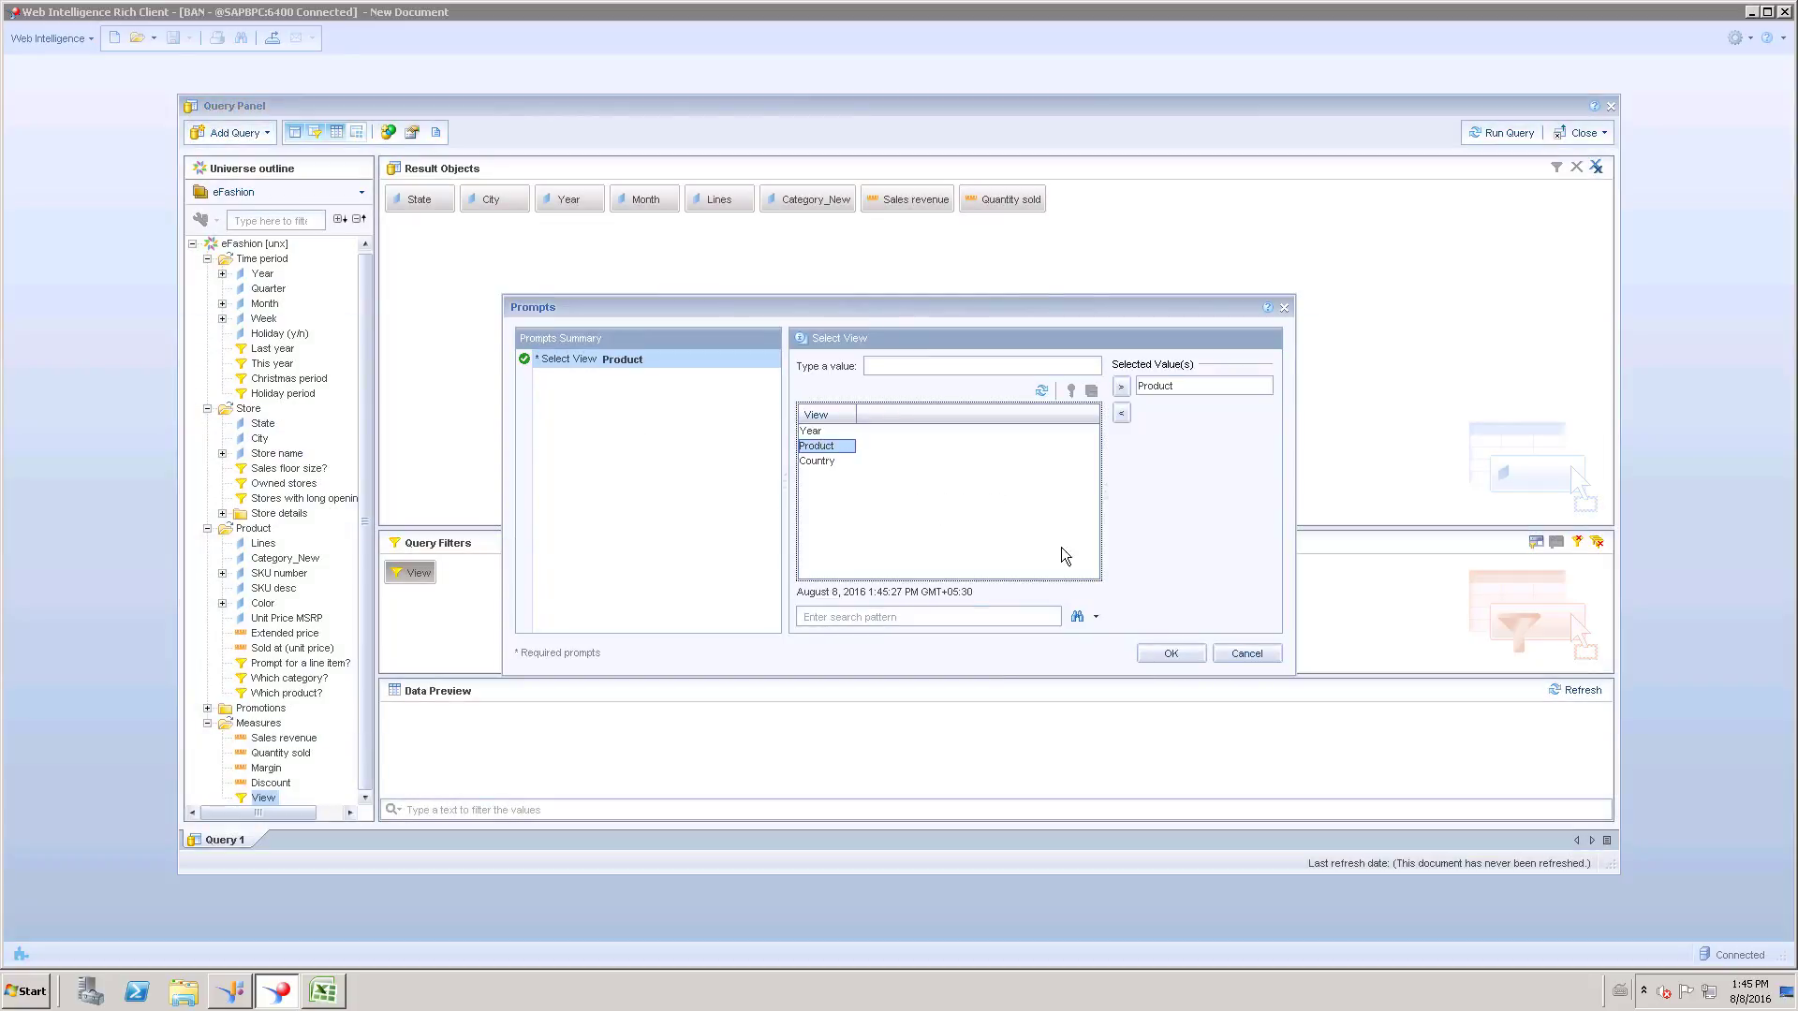
click(1149, 653)
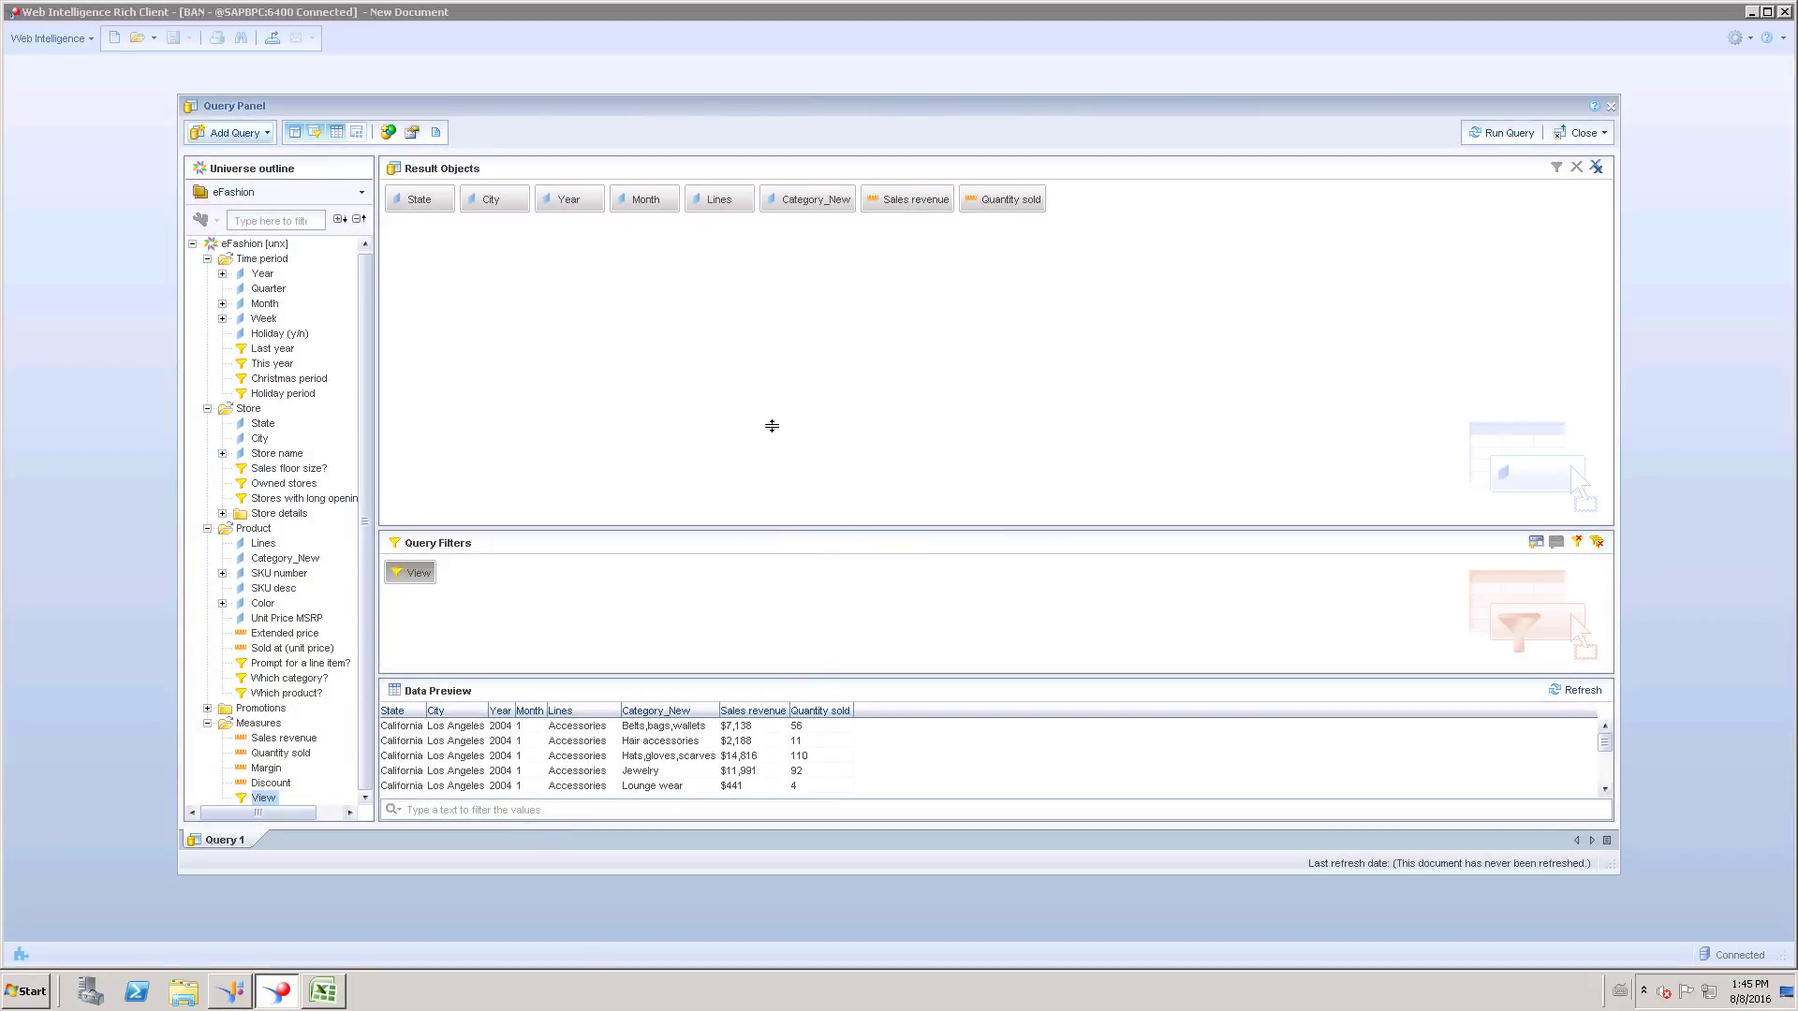
drag(770, 393, 773, 398)
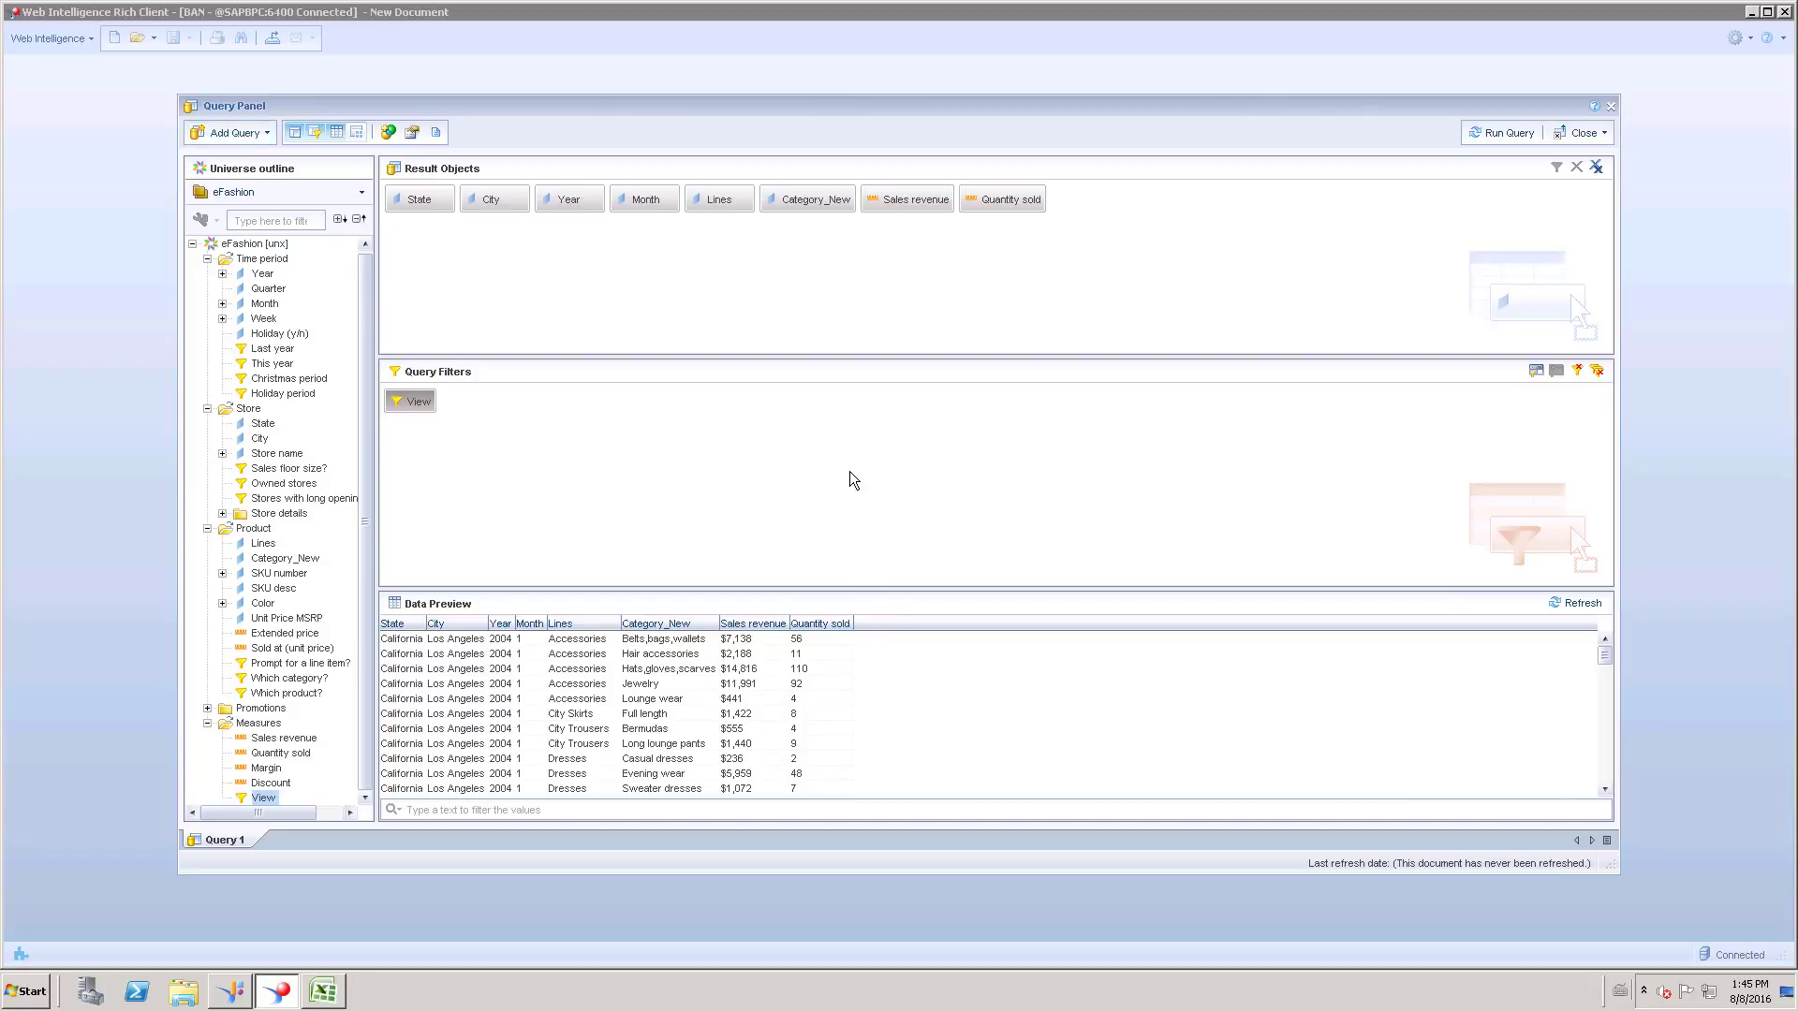
drag(879, 584, 819, 487)
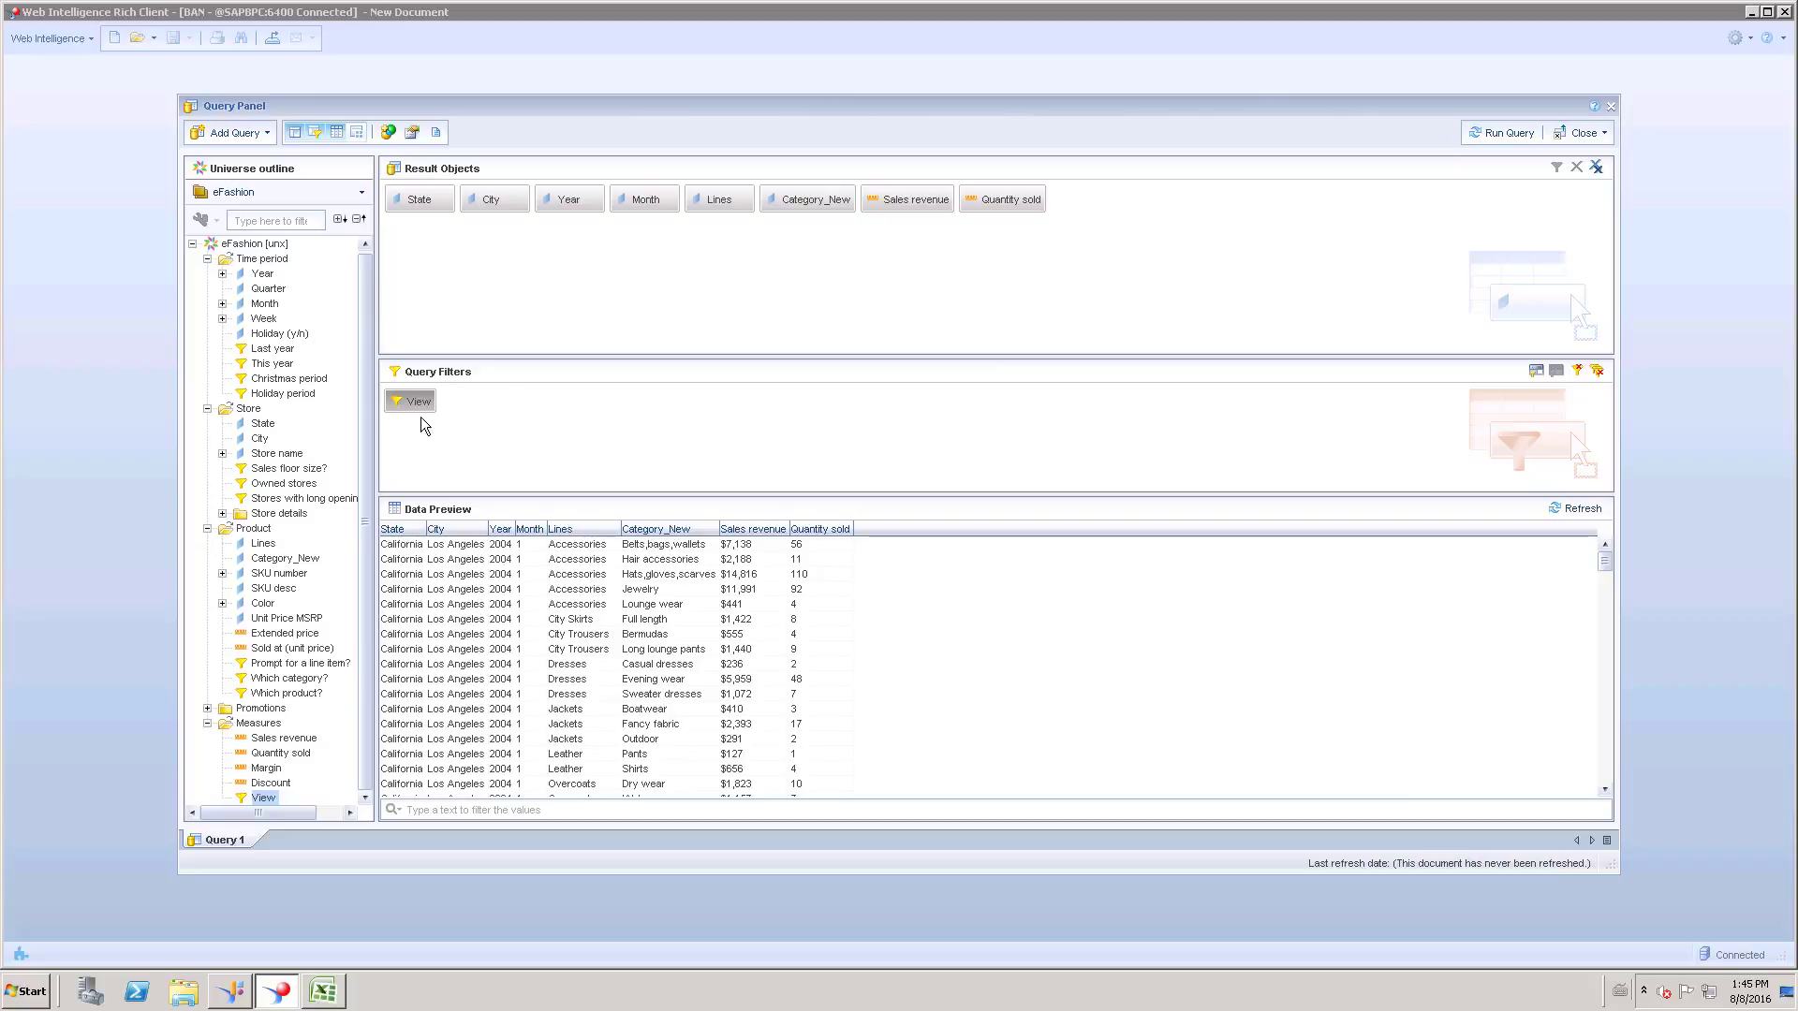
click(1595, 371)
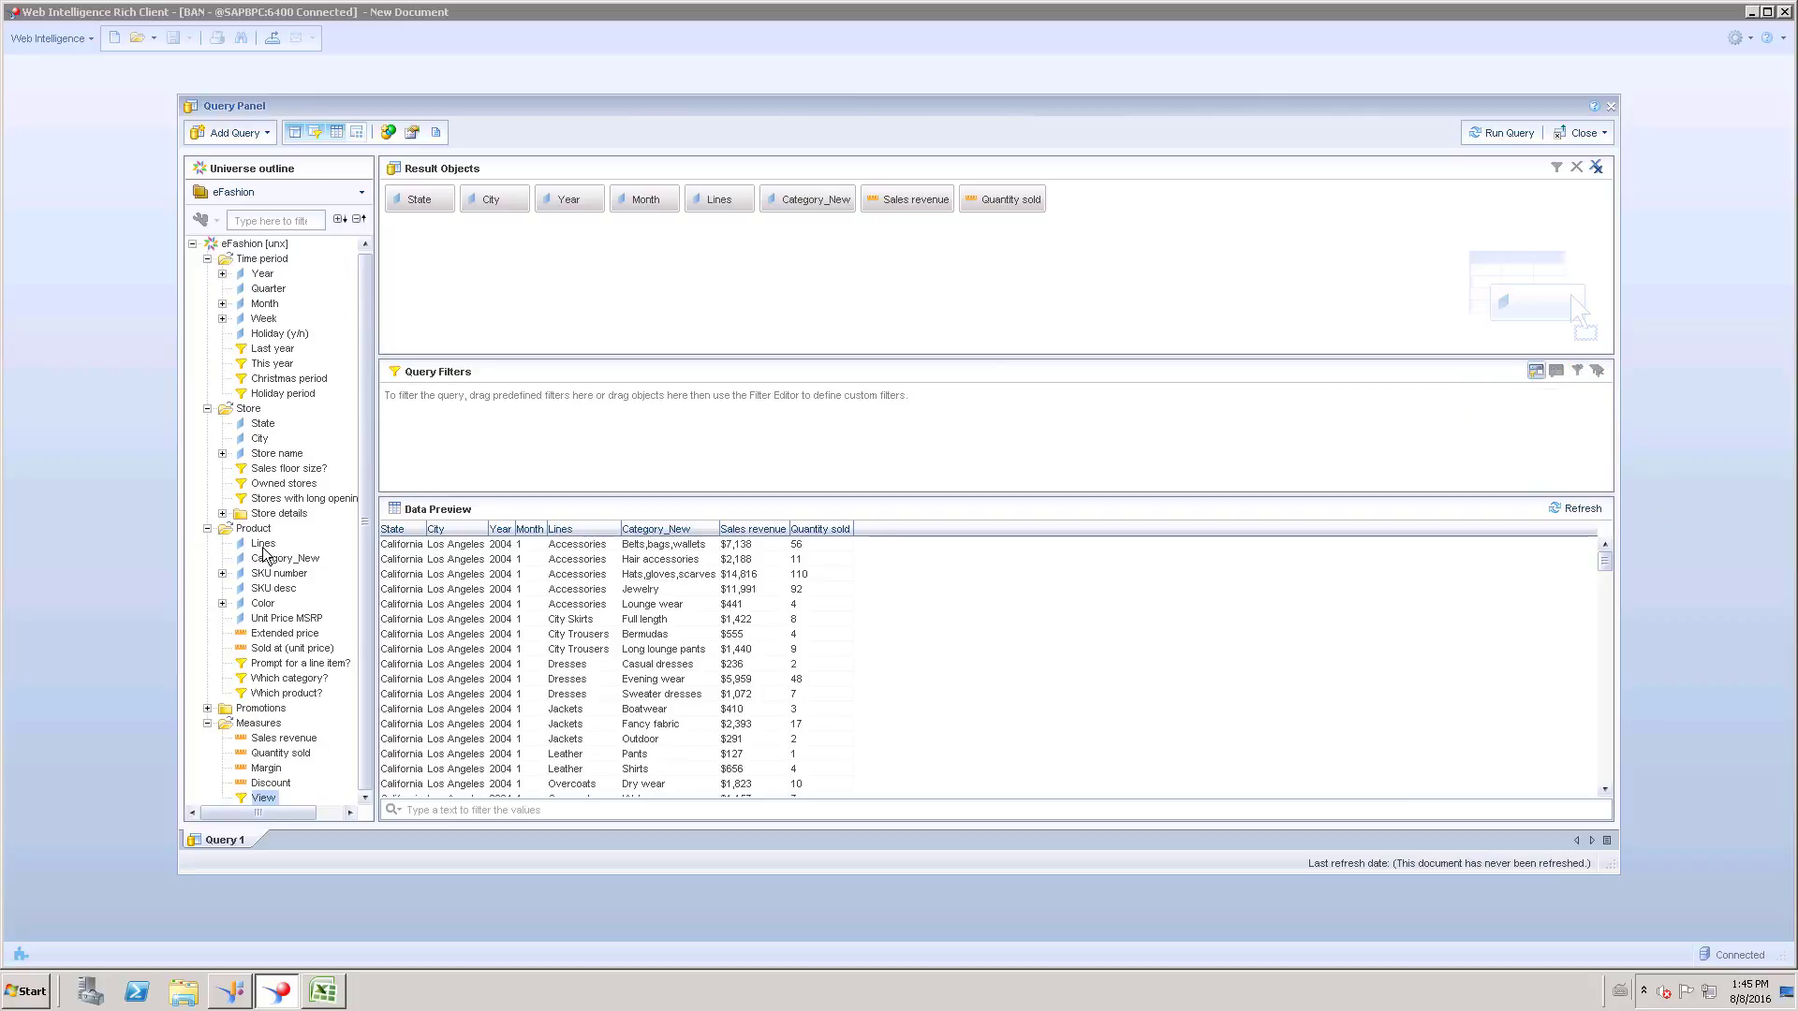
Add a Lines filter set to Not Equal to a prompt based on the View universe parameter.
drag(264, 552, 442, 436)
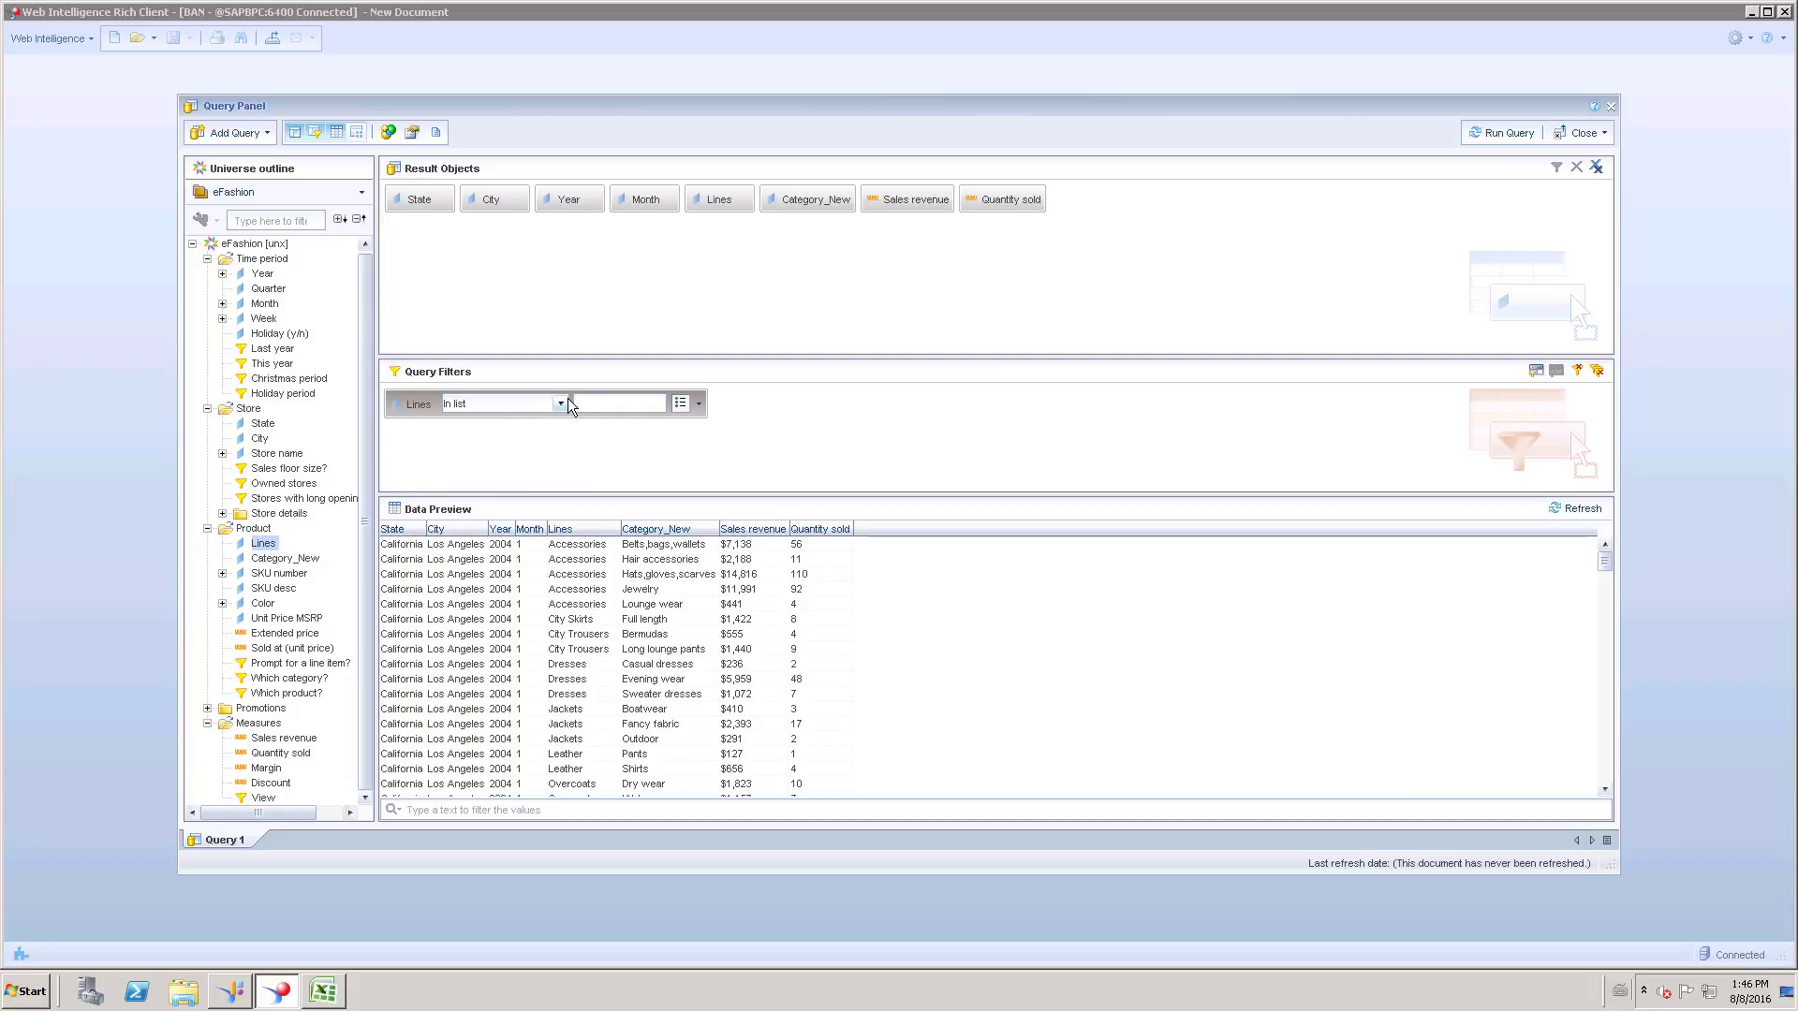
click(701, 405)
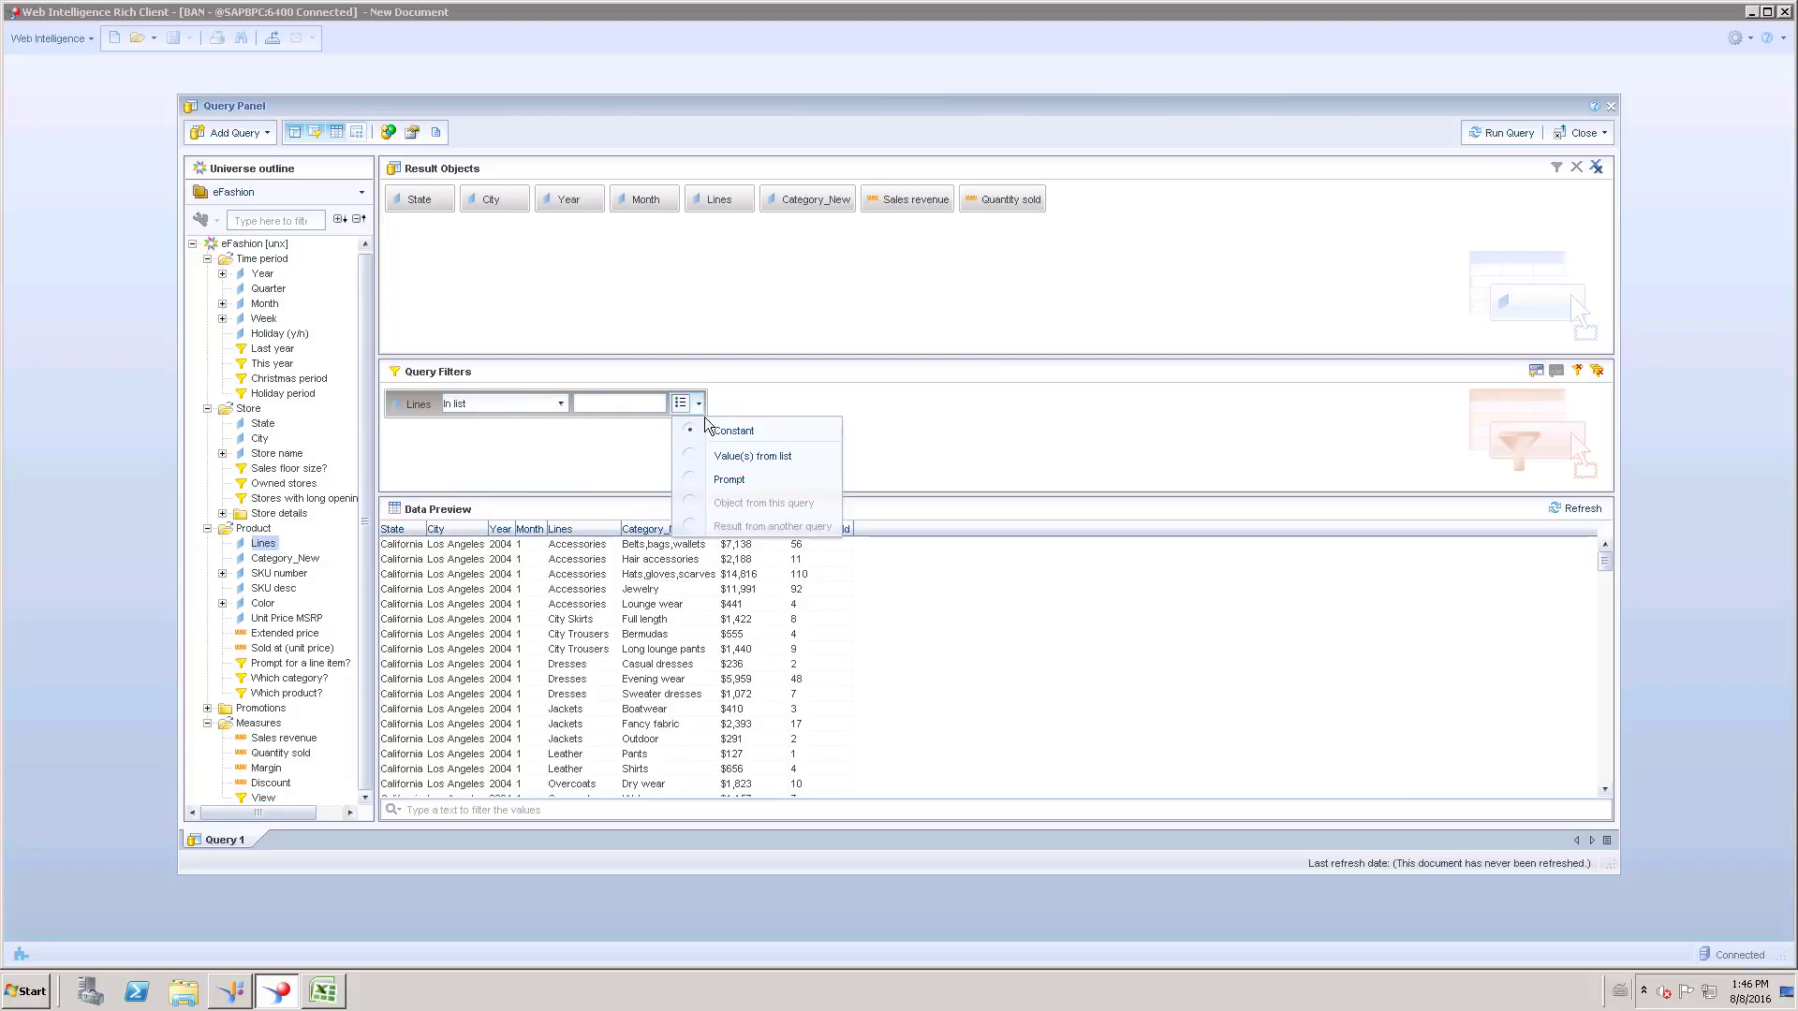
click(738, 486)
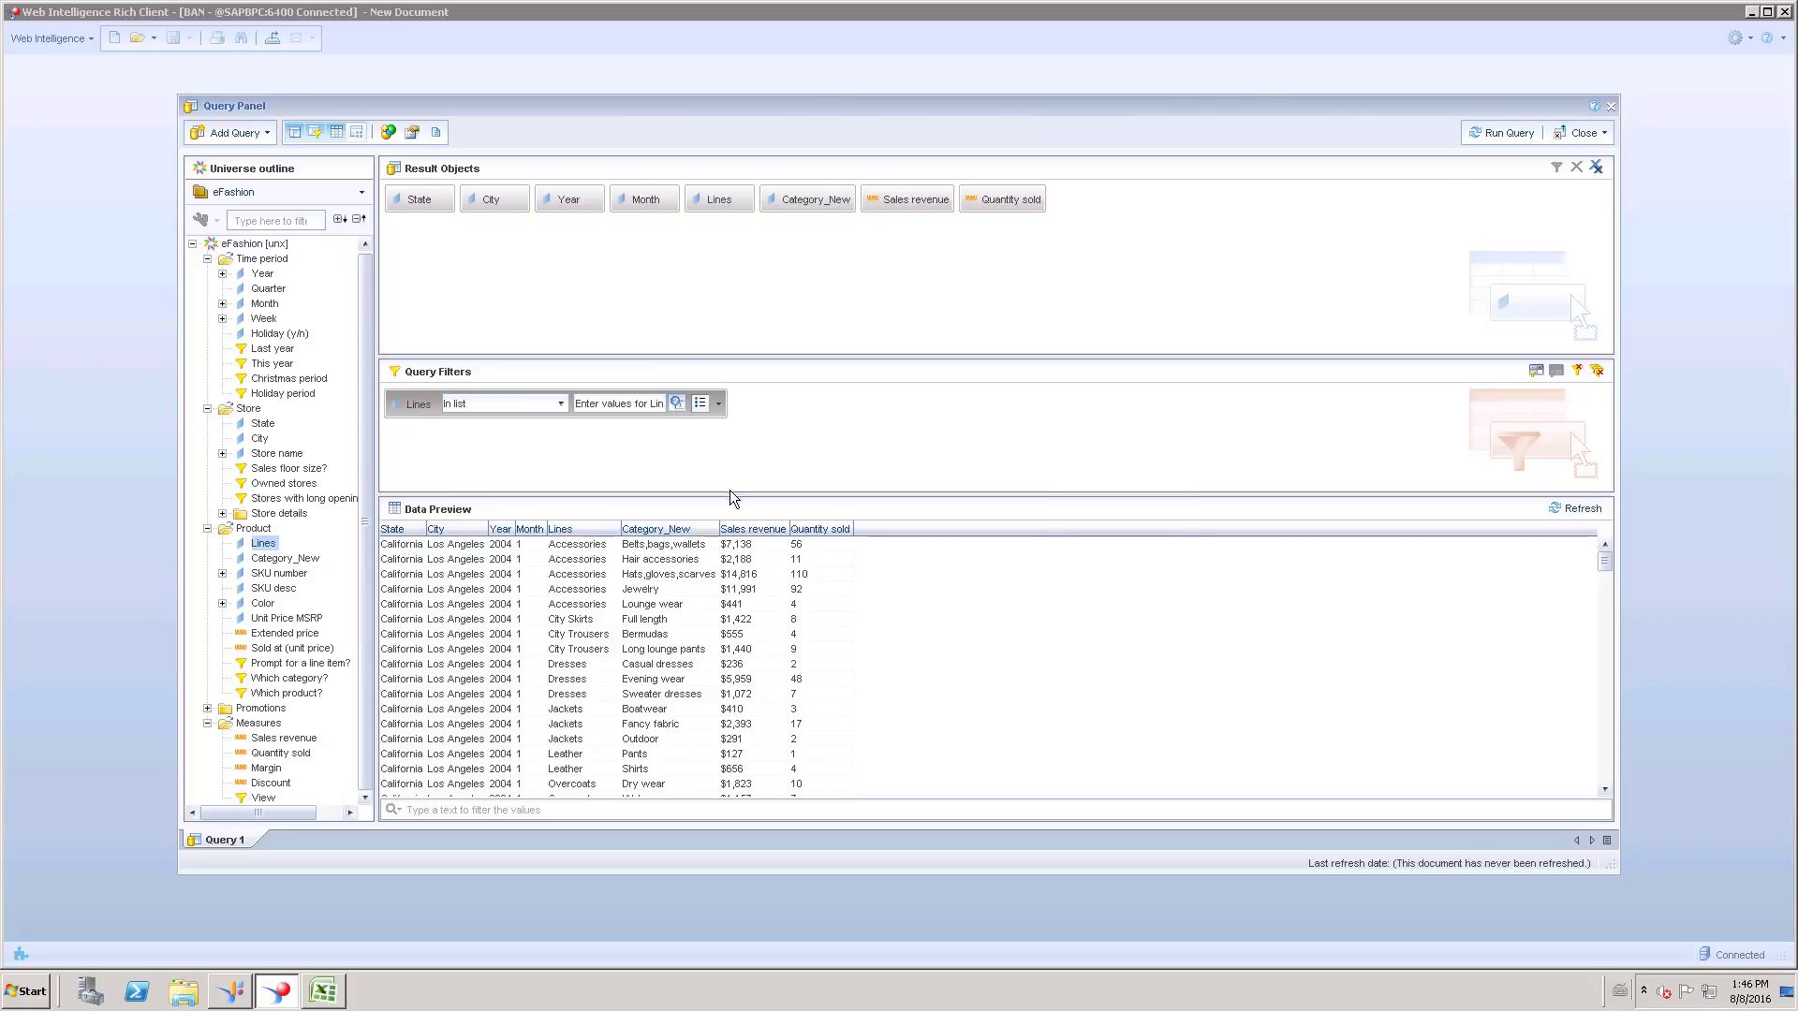
click(675, 404)
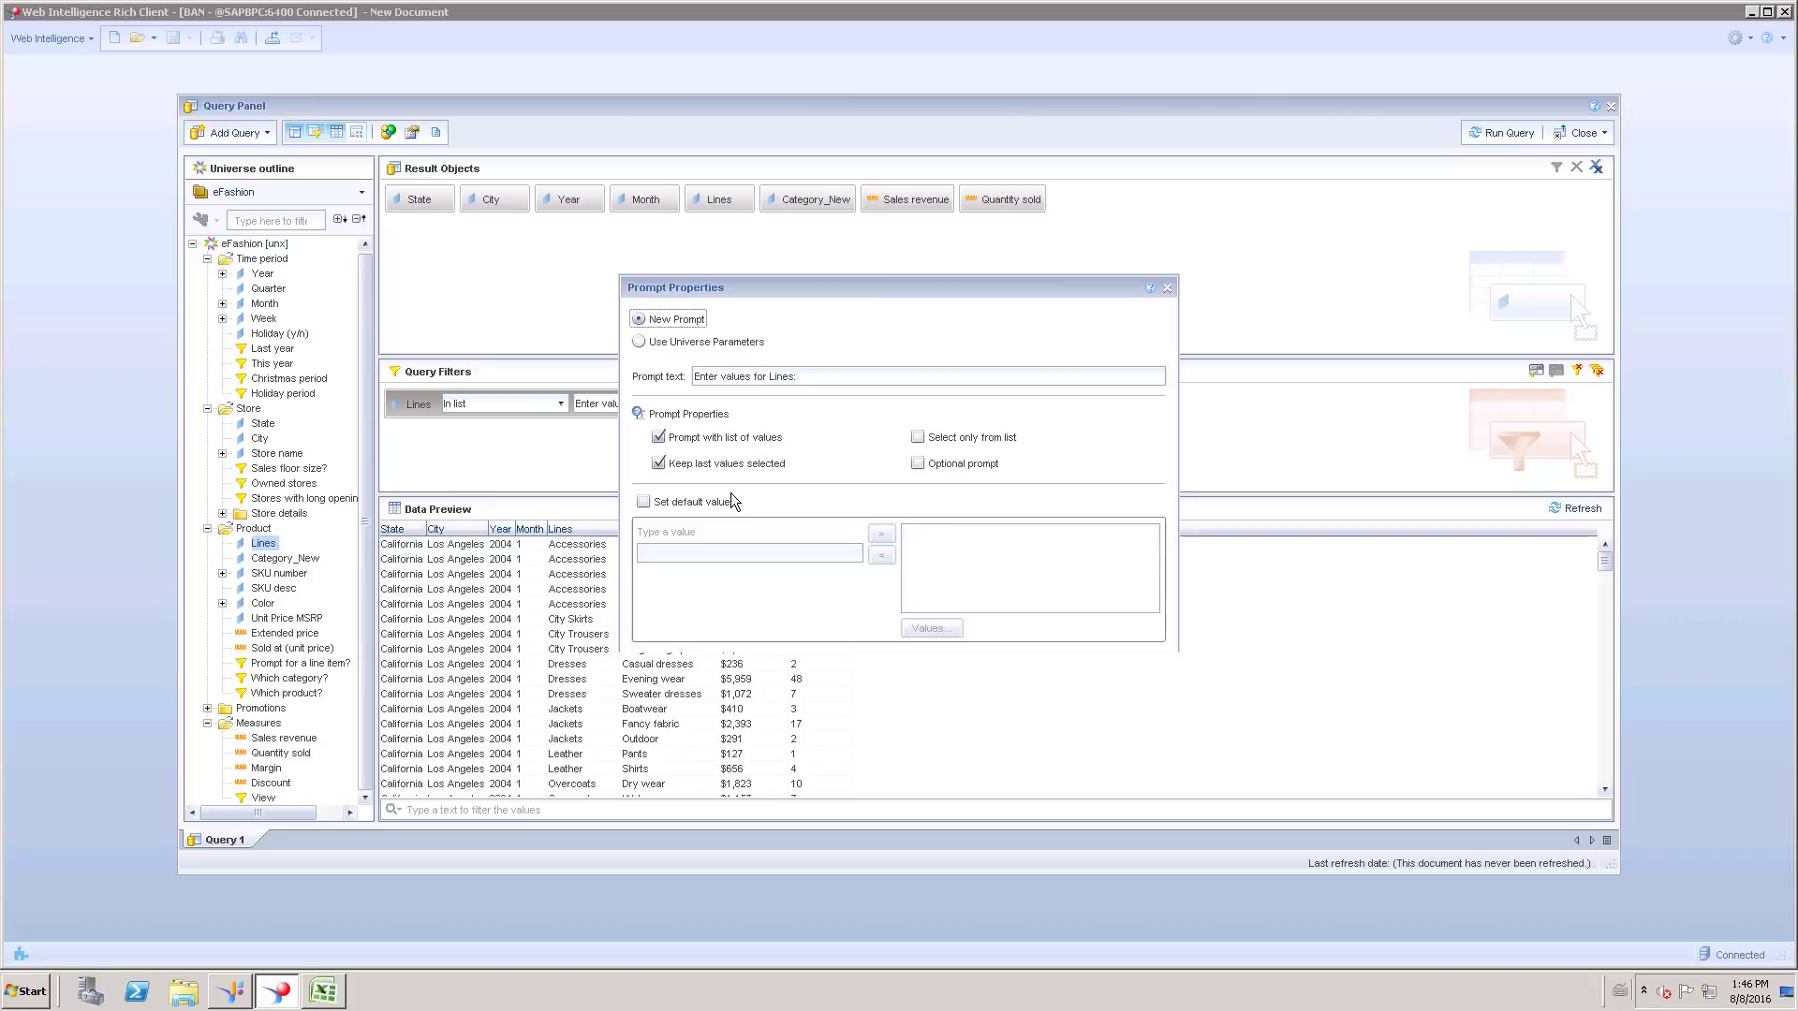
click(640, 343)
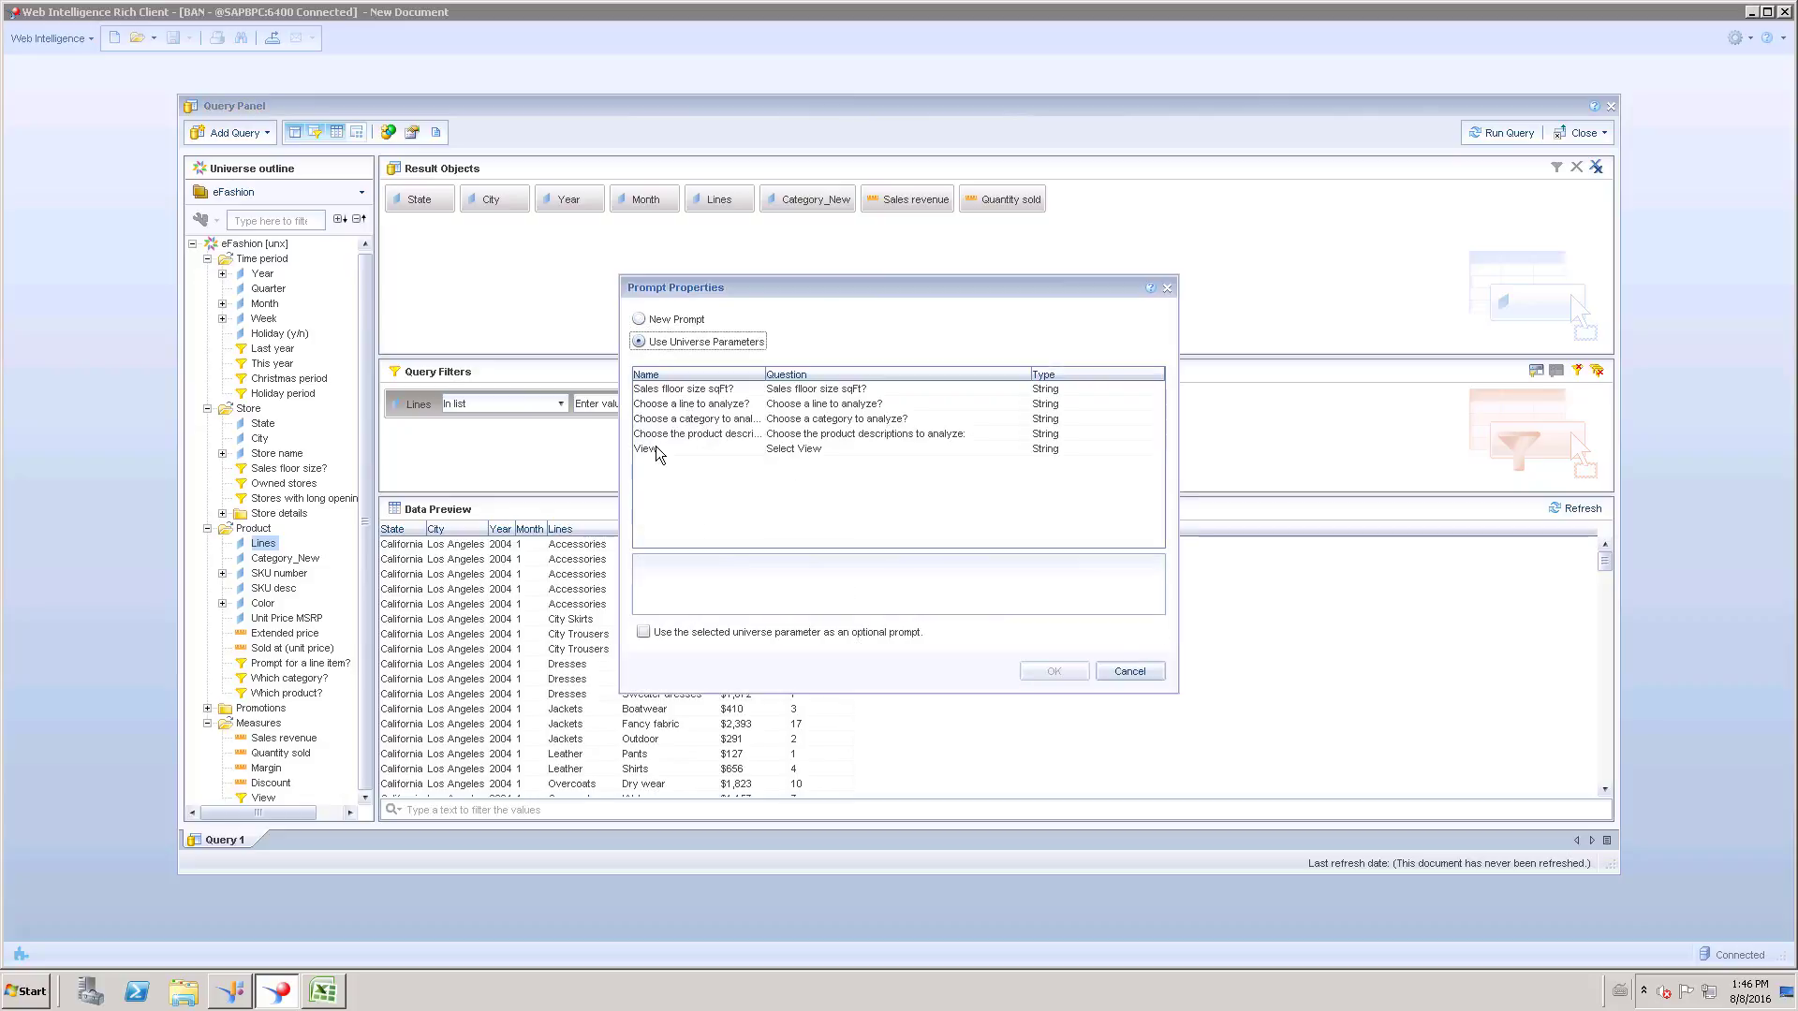
click(657, 449)
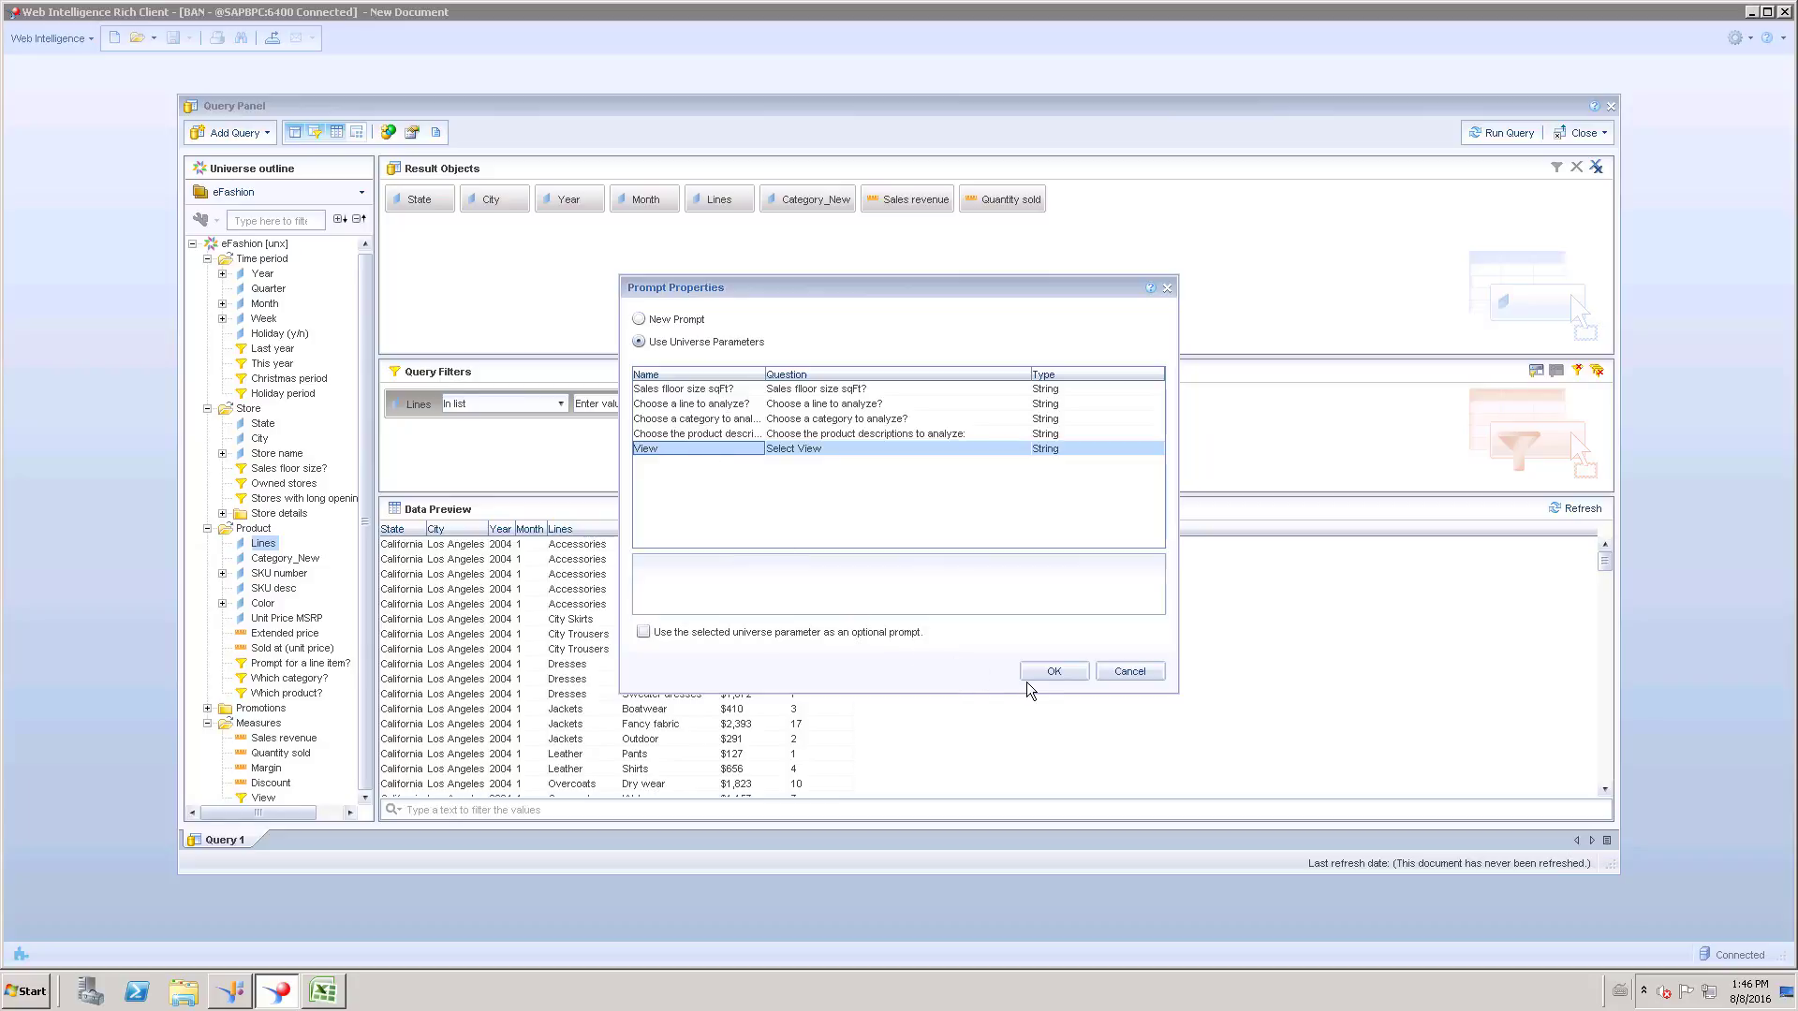
click(1050, 673)
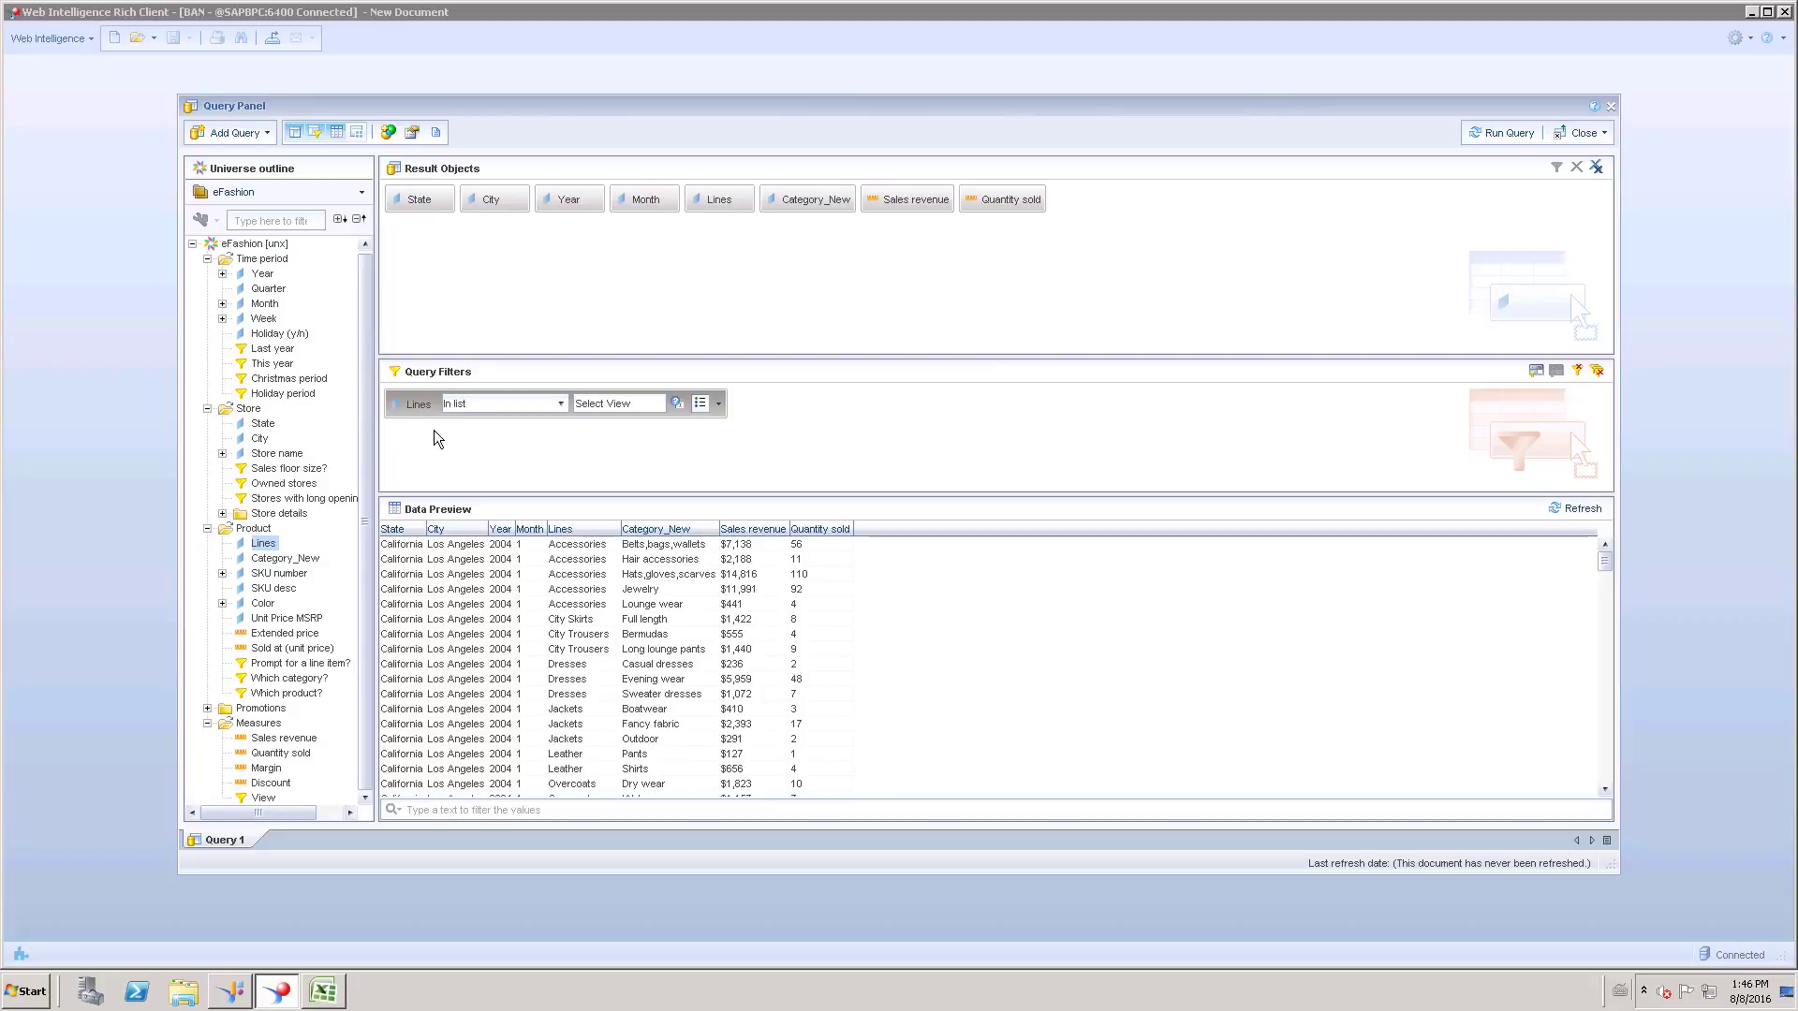
click(560, 406)
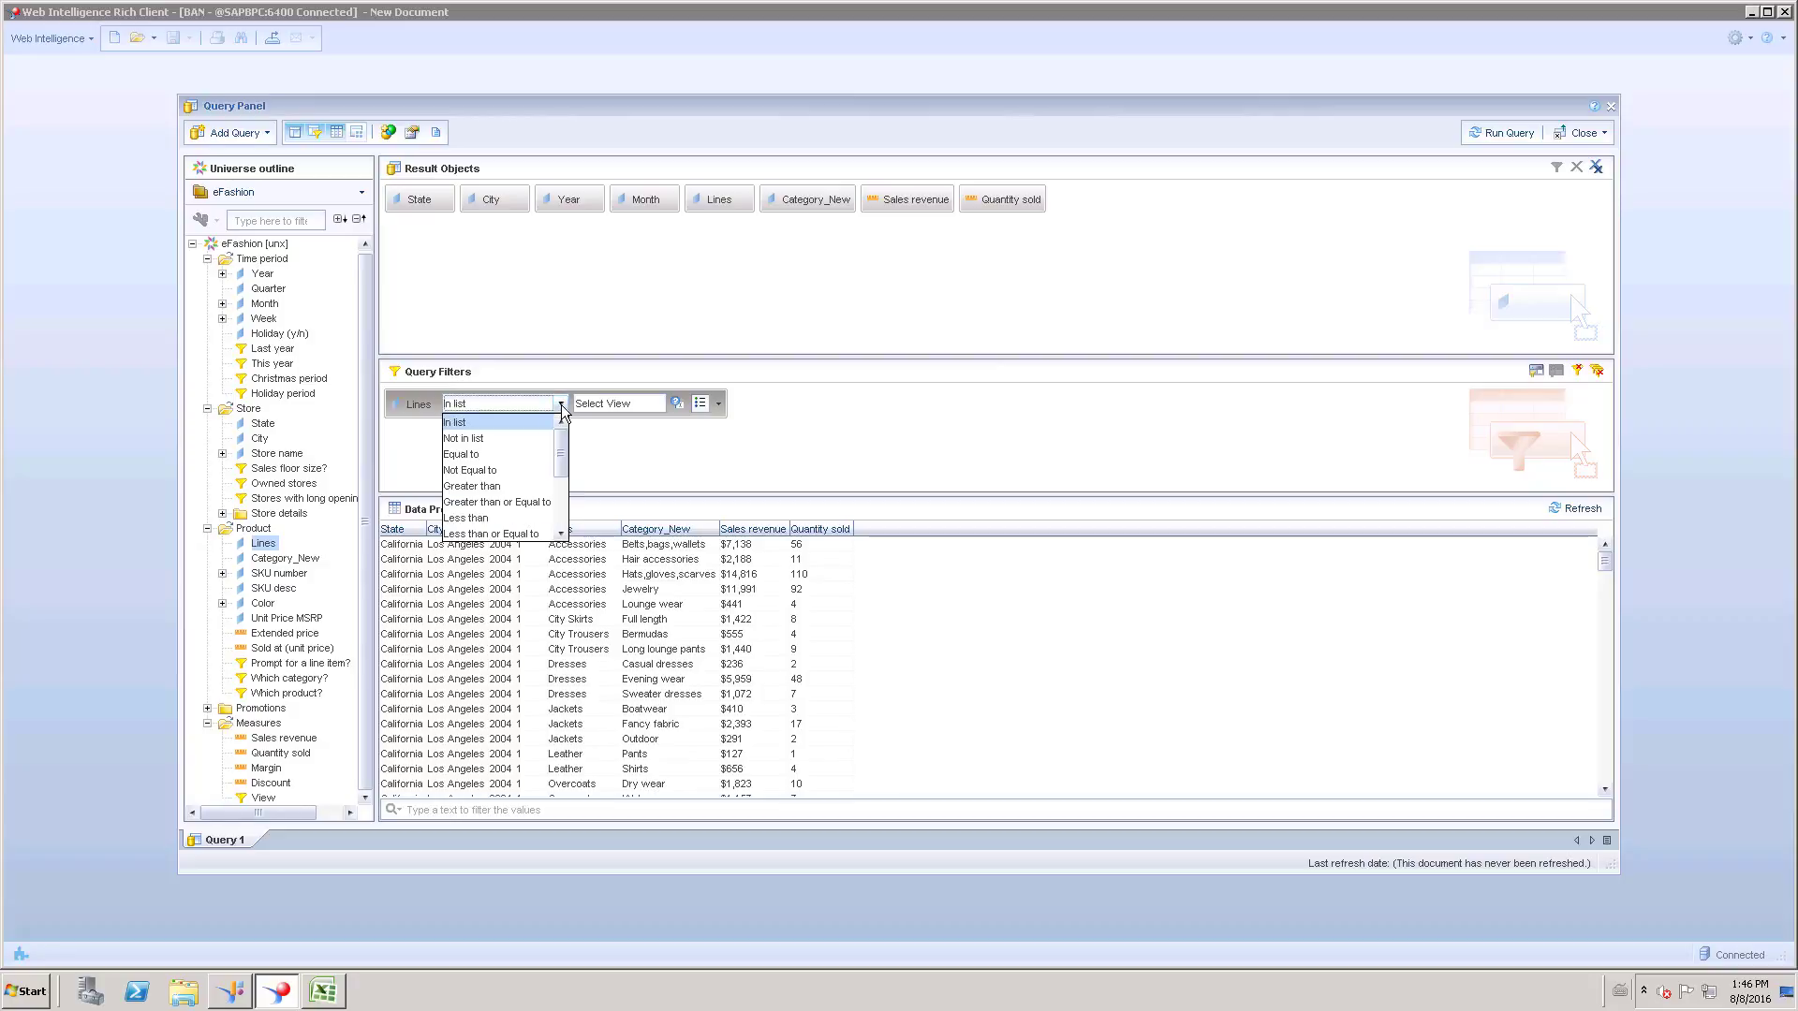
click(474, 472)
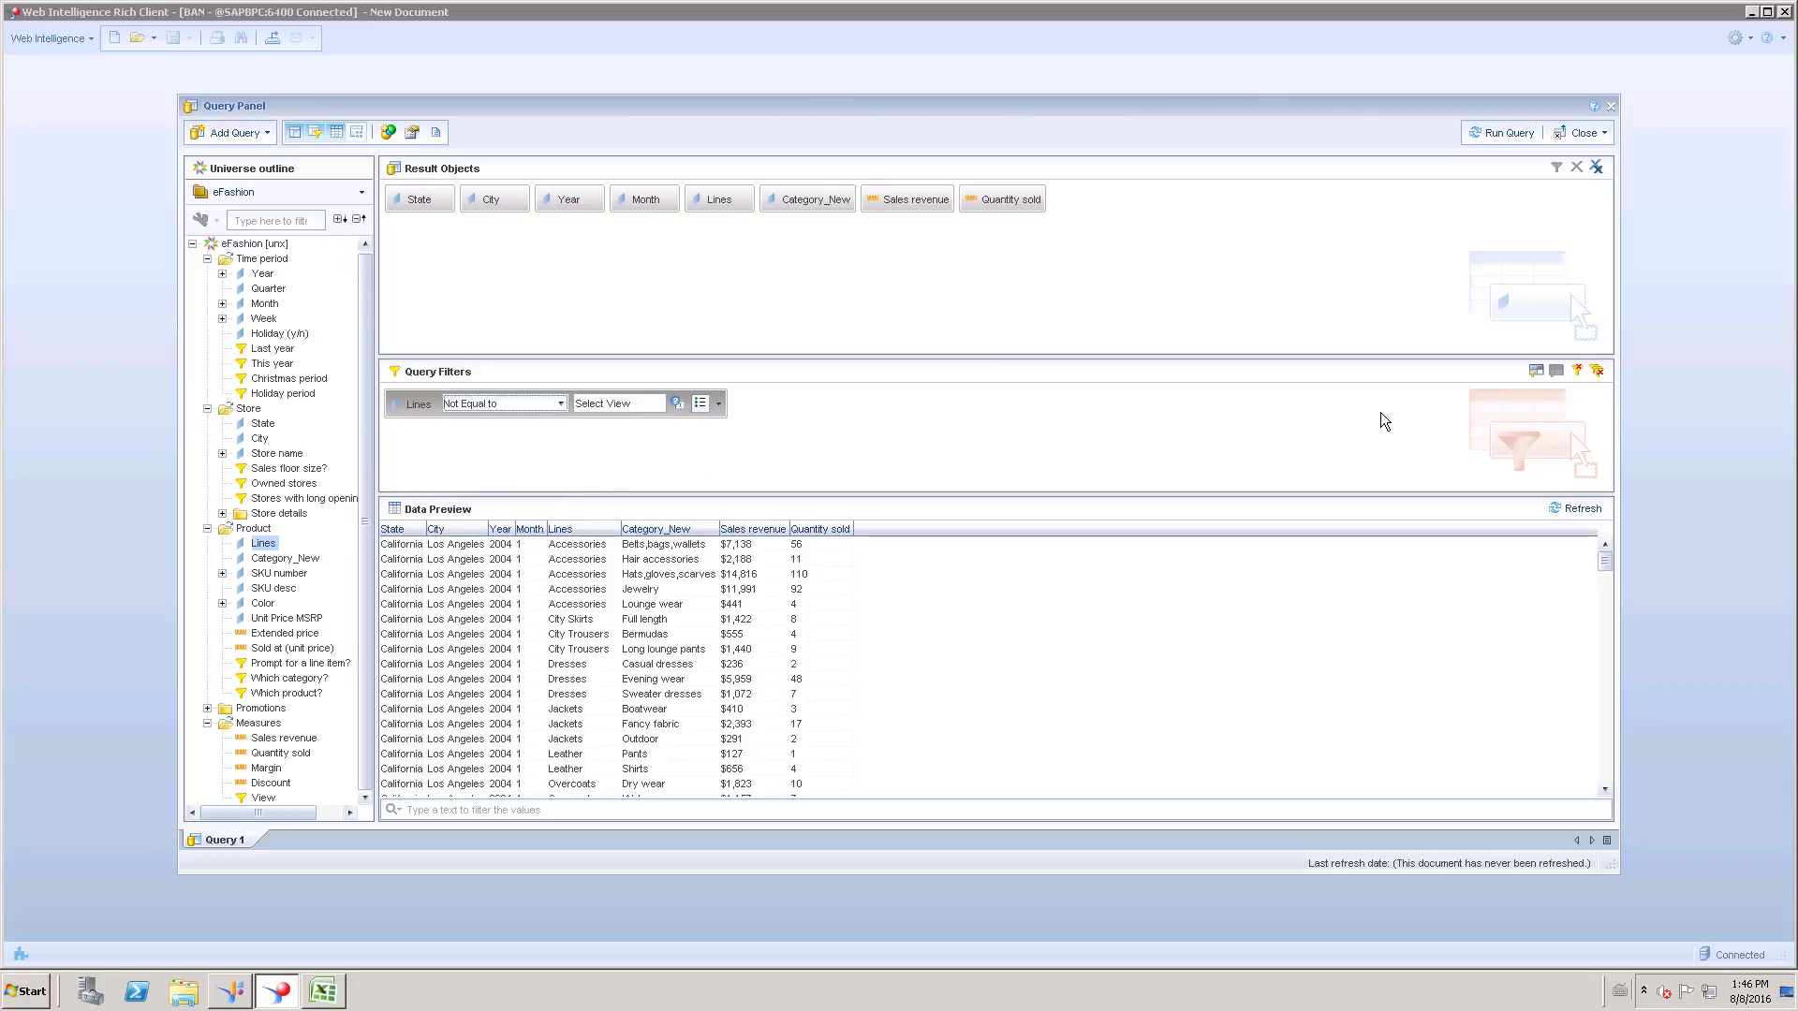
Refresh the data preview with Year as the View answer.
click(1573, 509)
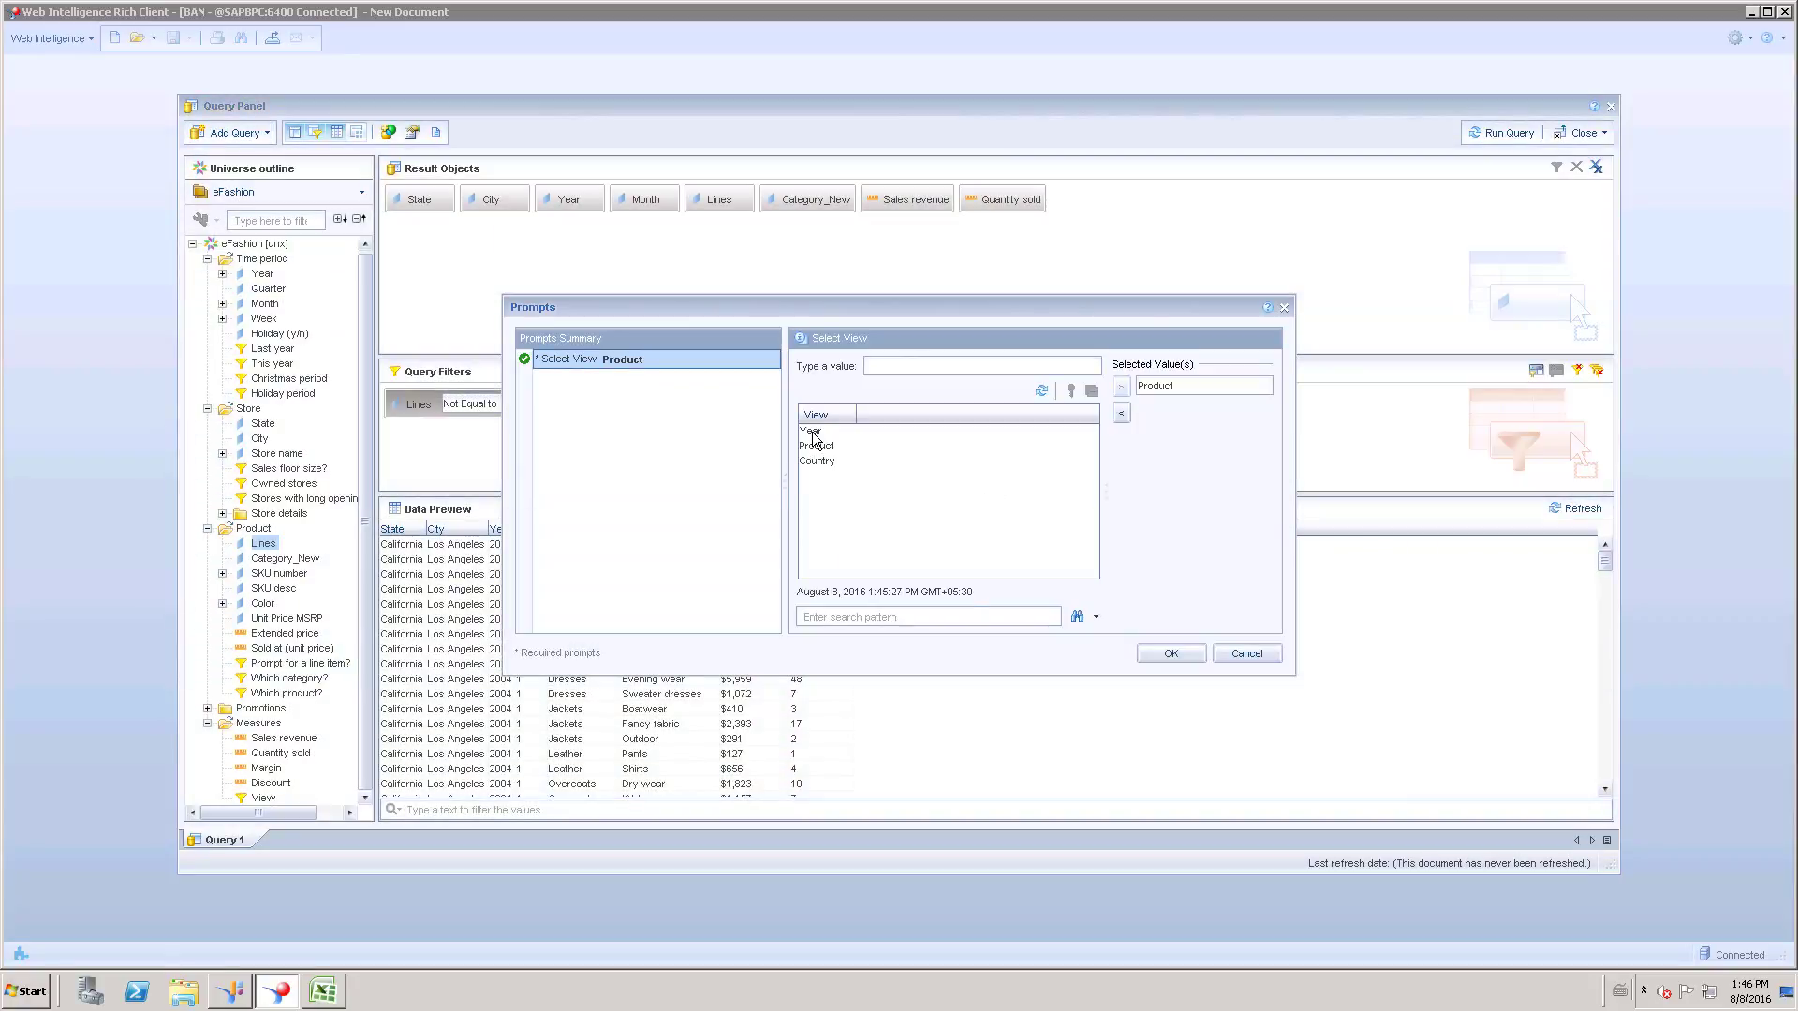
double_click(811, 431)
click(1169, 654)
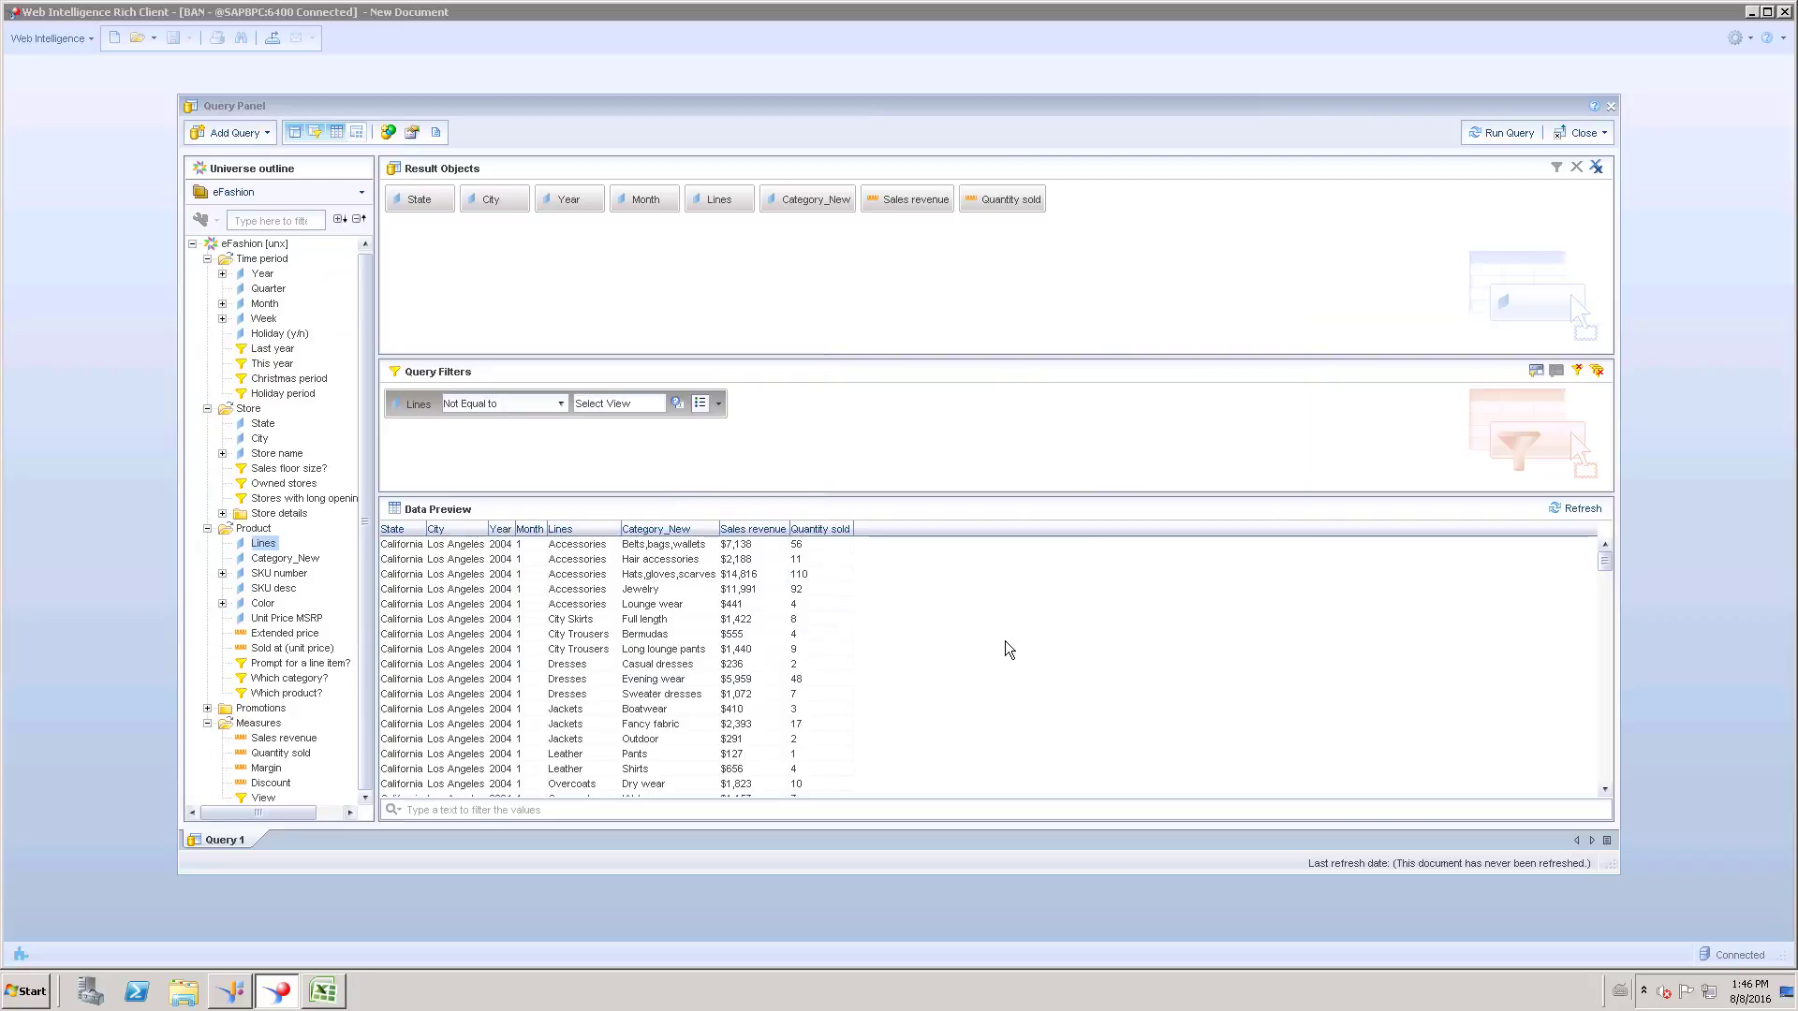
Swap the Lines filter for the predefined View filter and run the query with Year.
key(Return)
click(1577, 370)
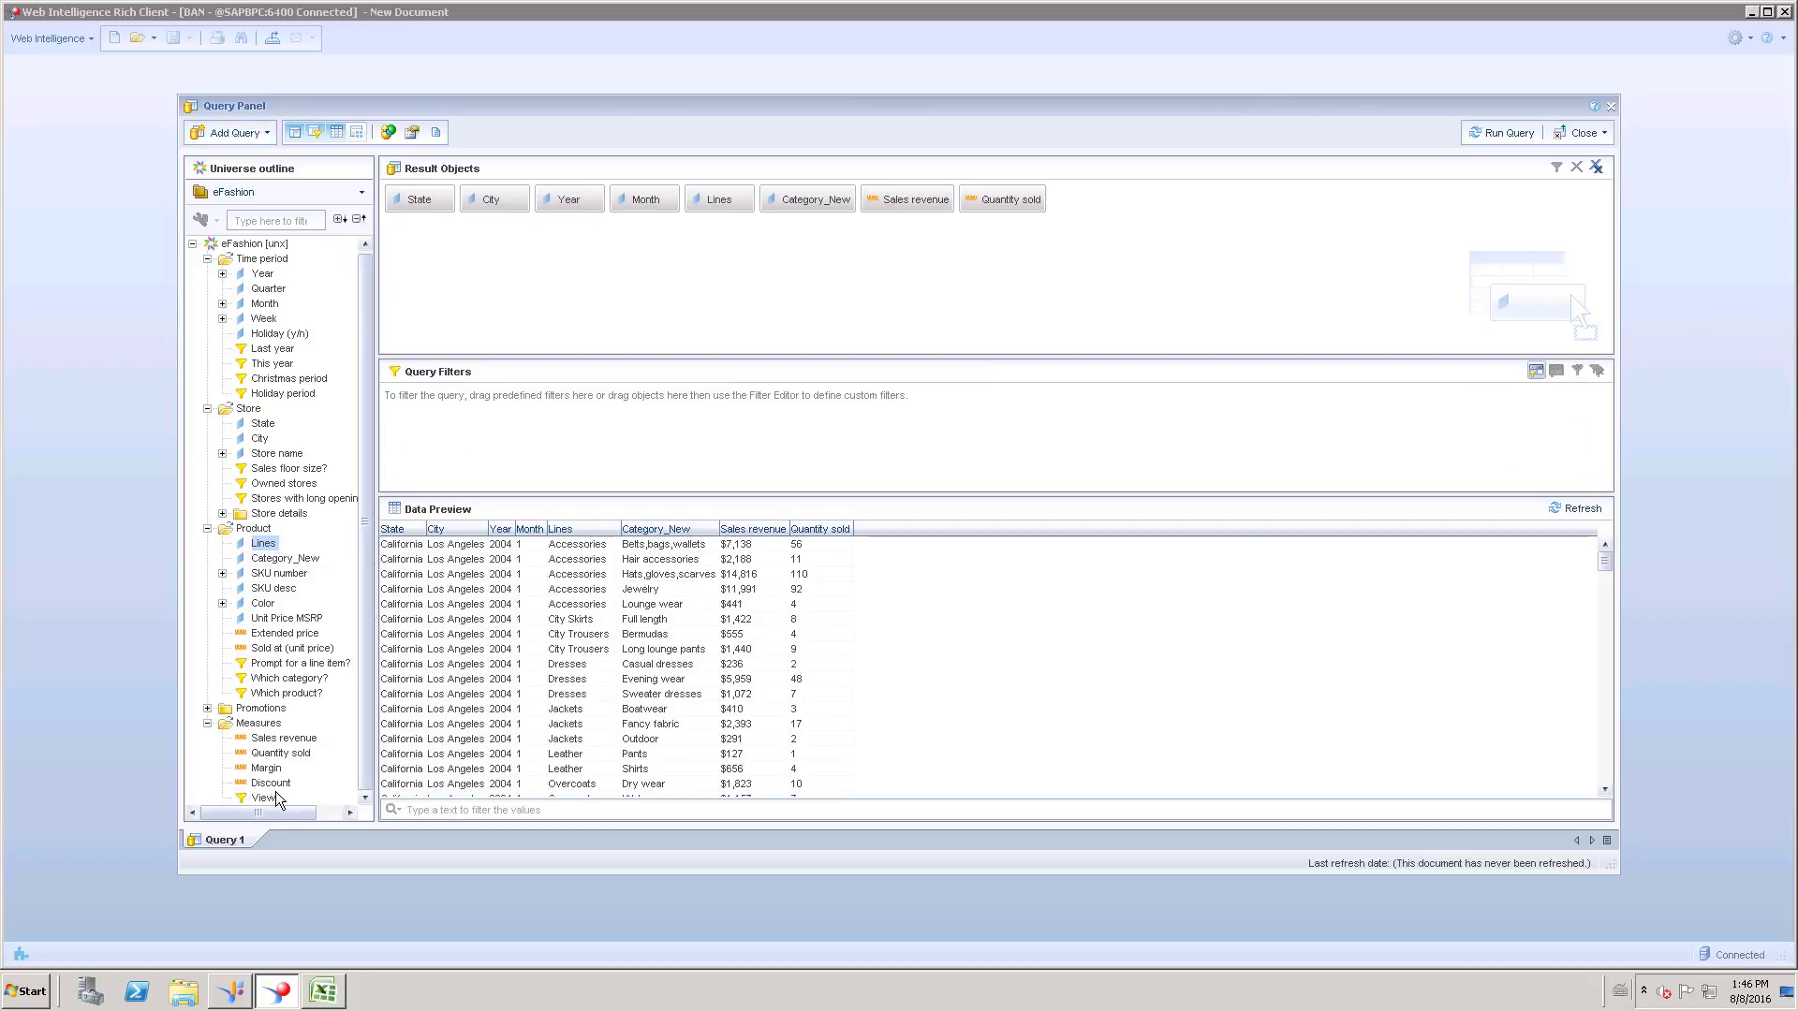
drag(263, 797, 477, 437)
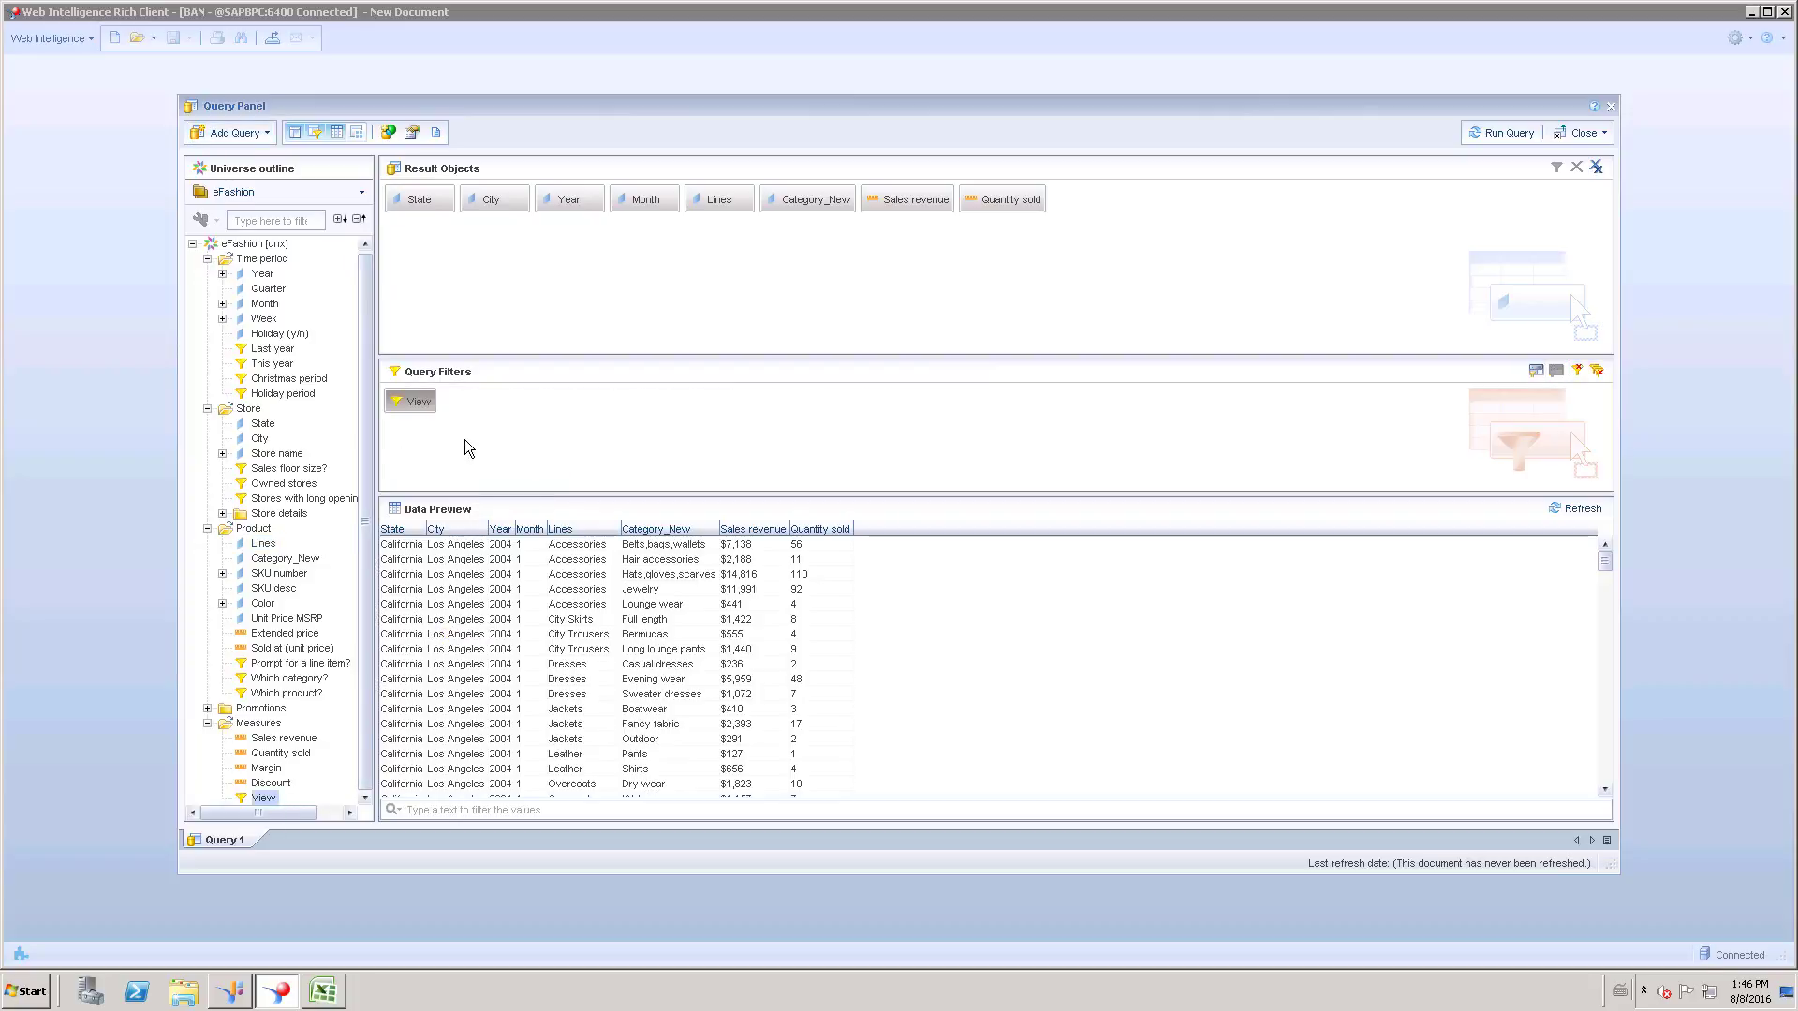
click(1491, 134)
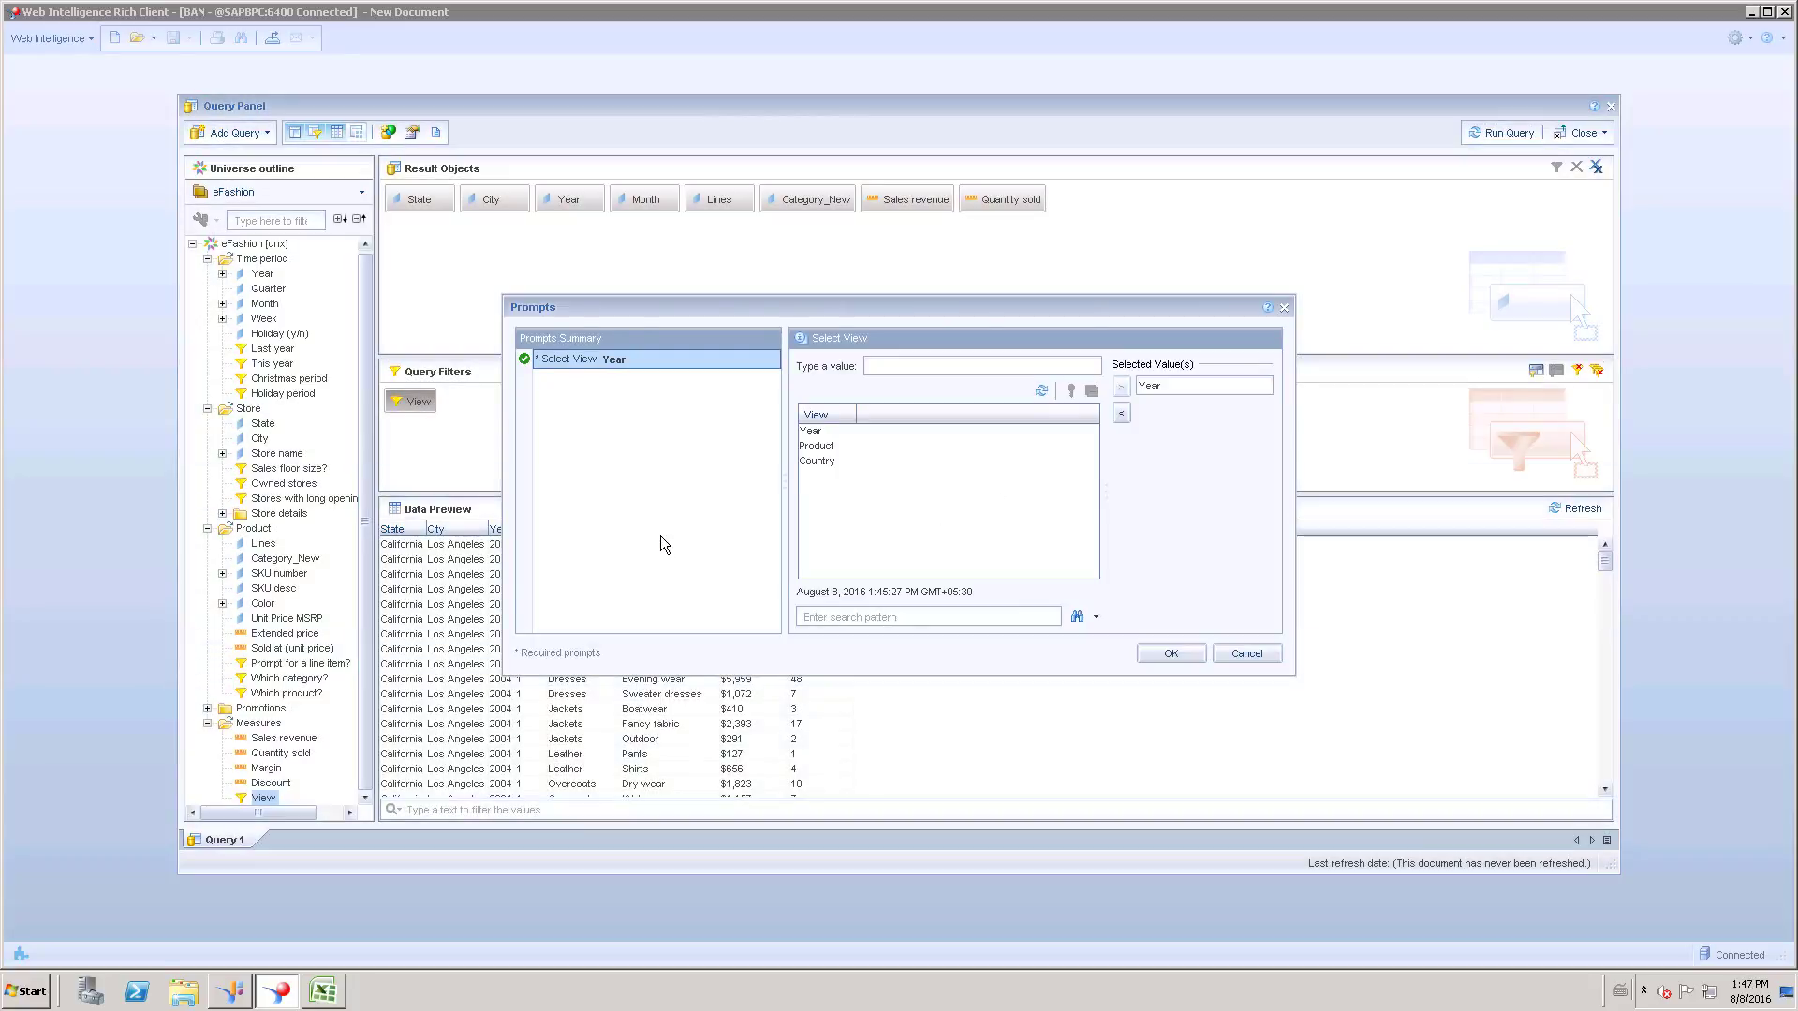
click(1161, 656)
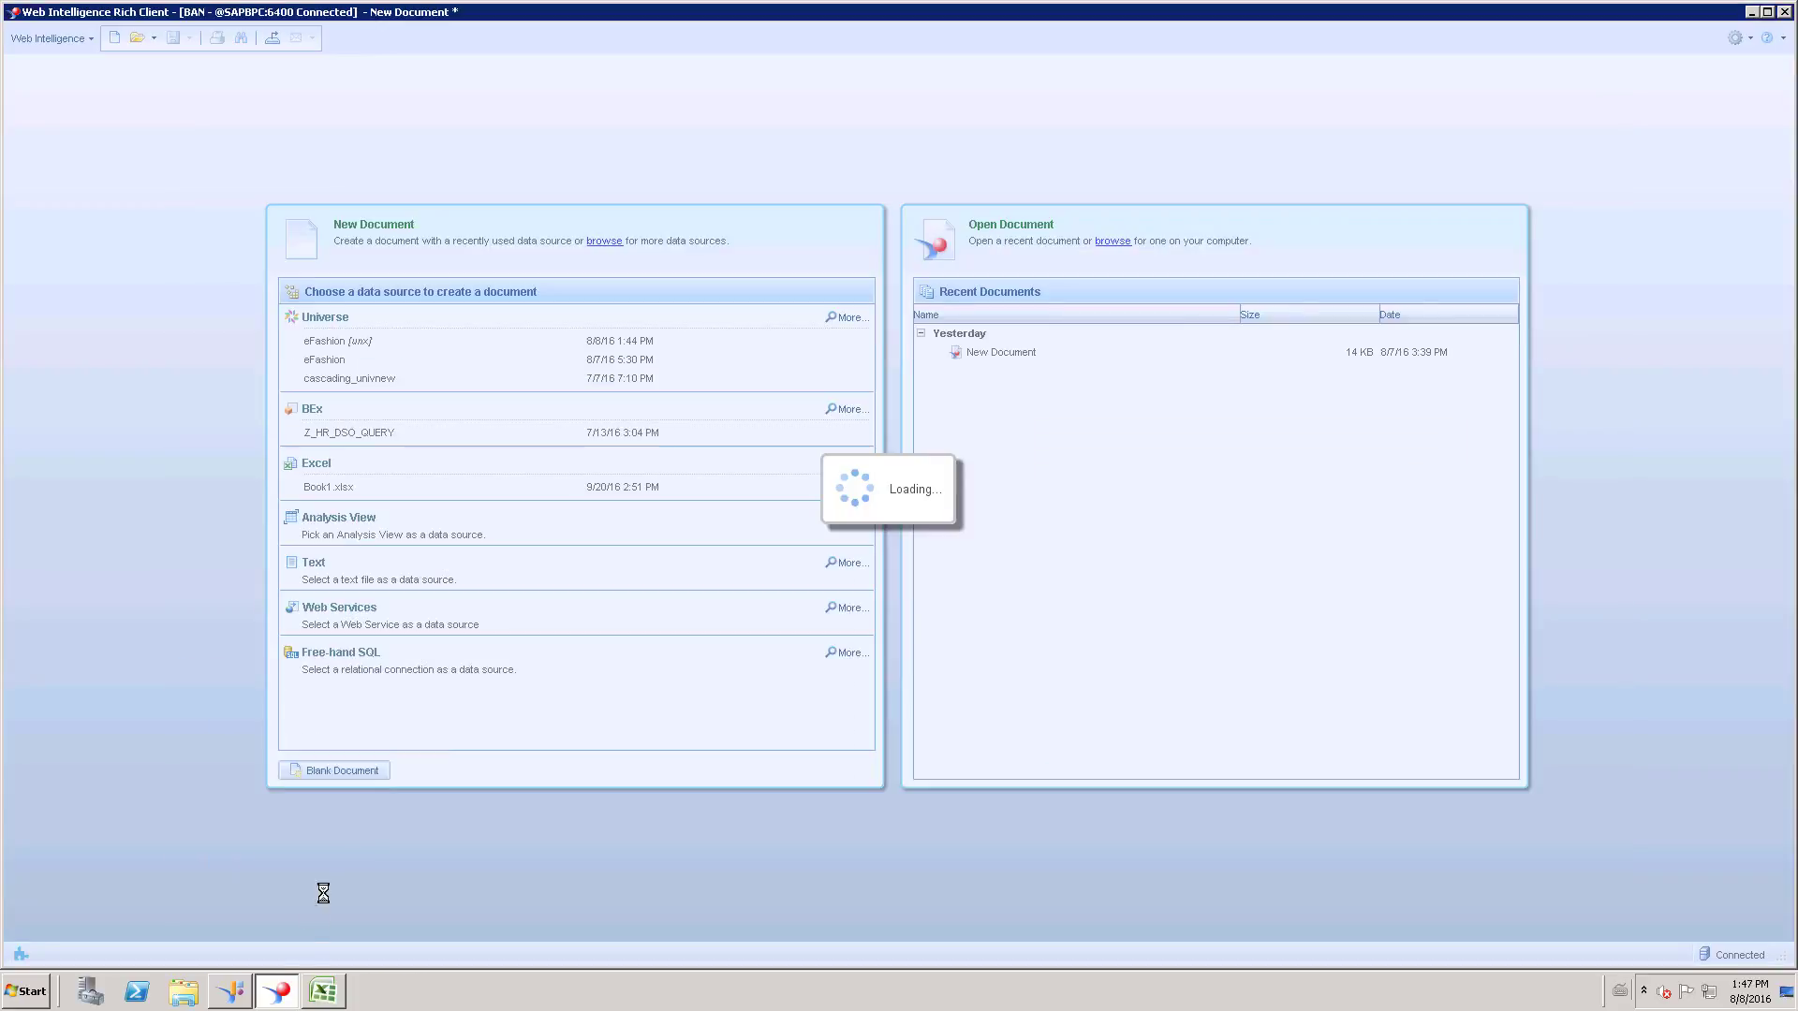
Check the Excel Book1 mockup of three tables, then return to the Web Intelligence report.
click(343, 998)
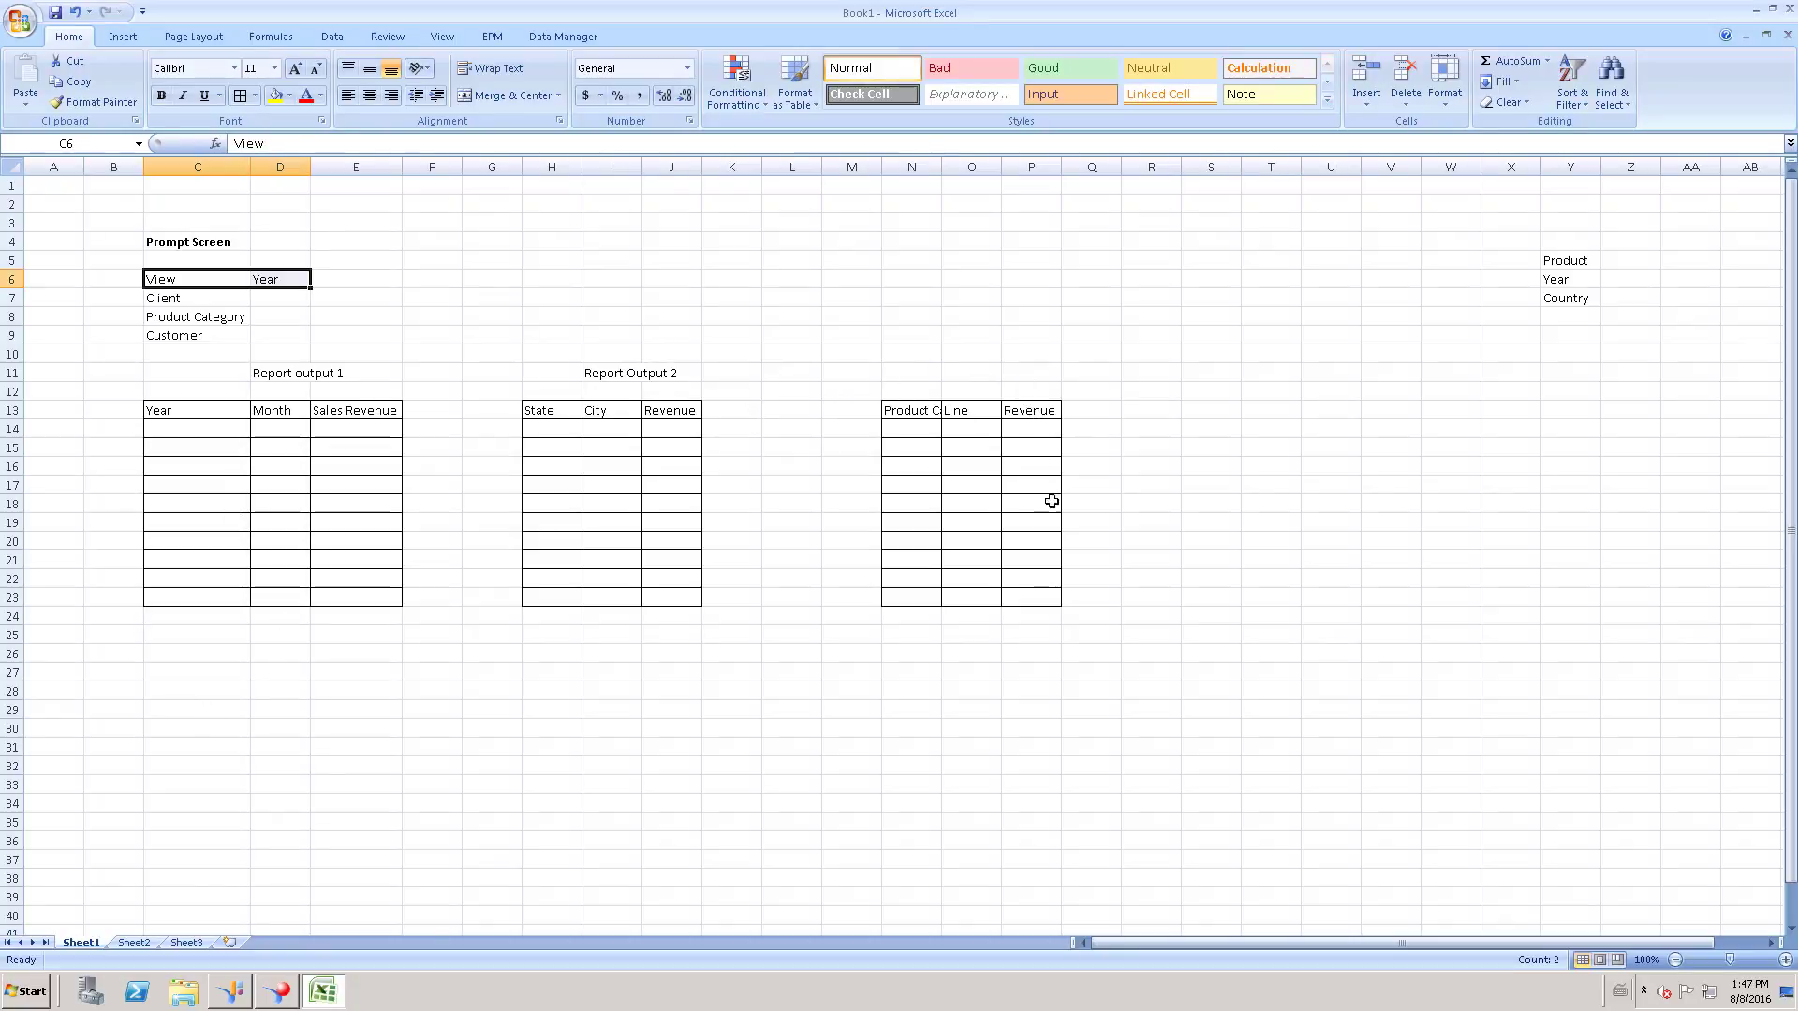
click(279, 993)
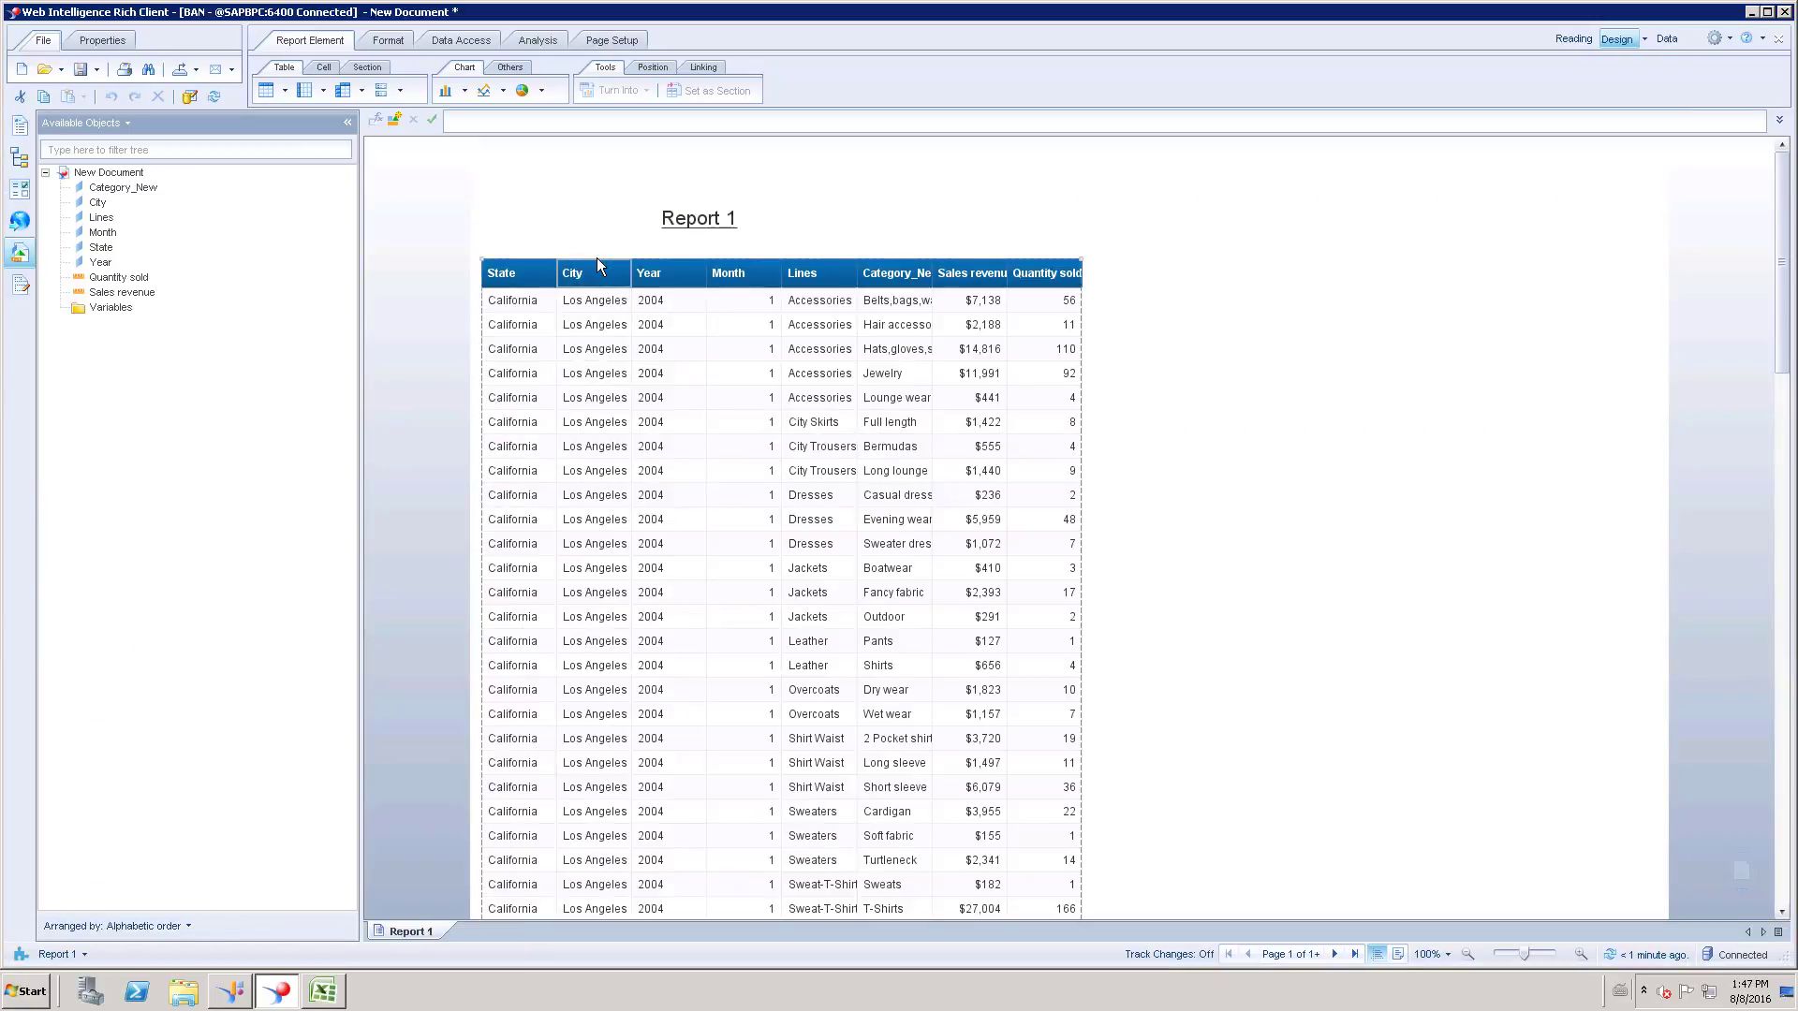
Delete the default table and build one of Year, Month, Quantity sold and Sales revenue.
click(586, 255)
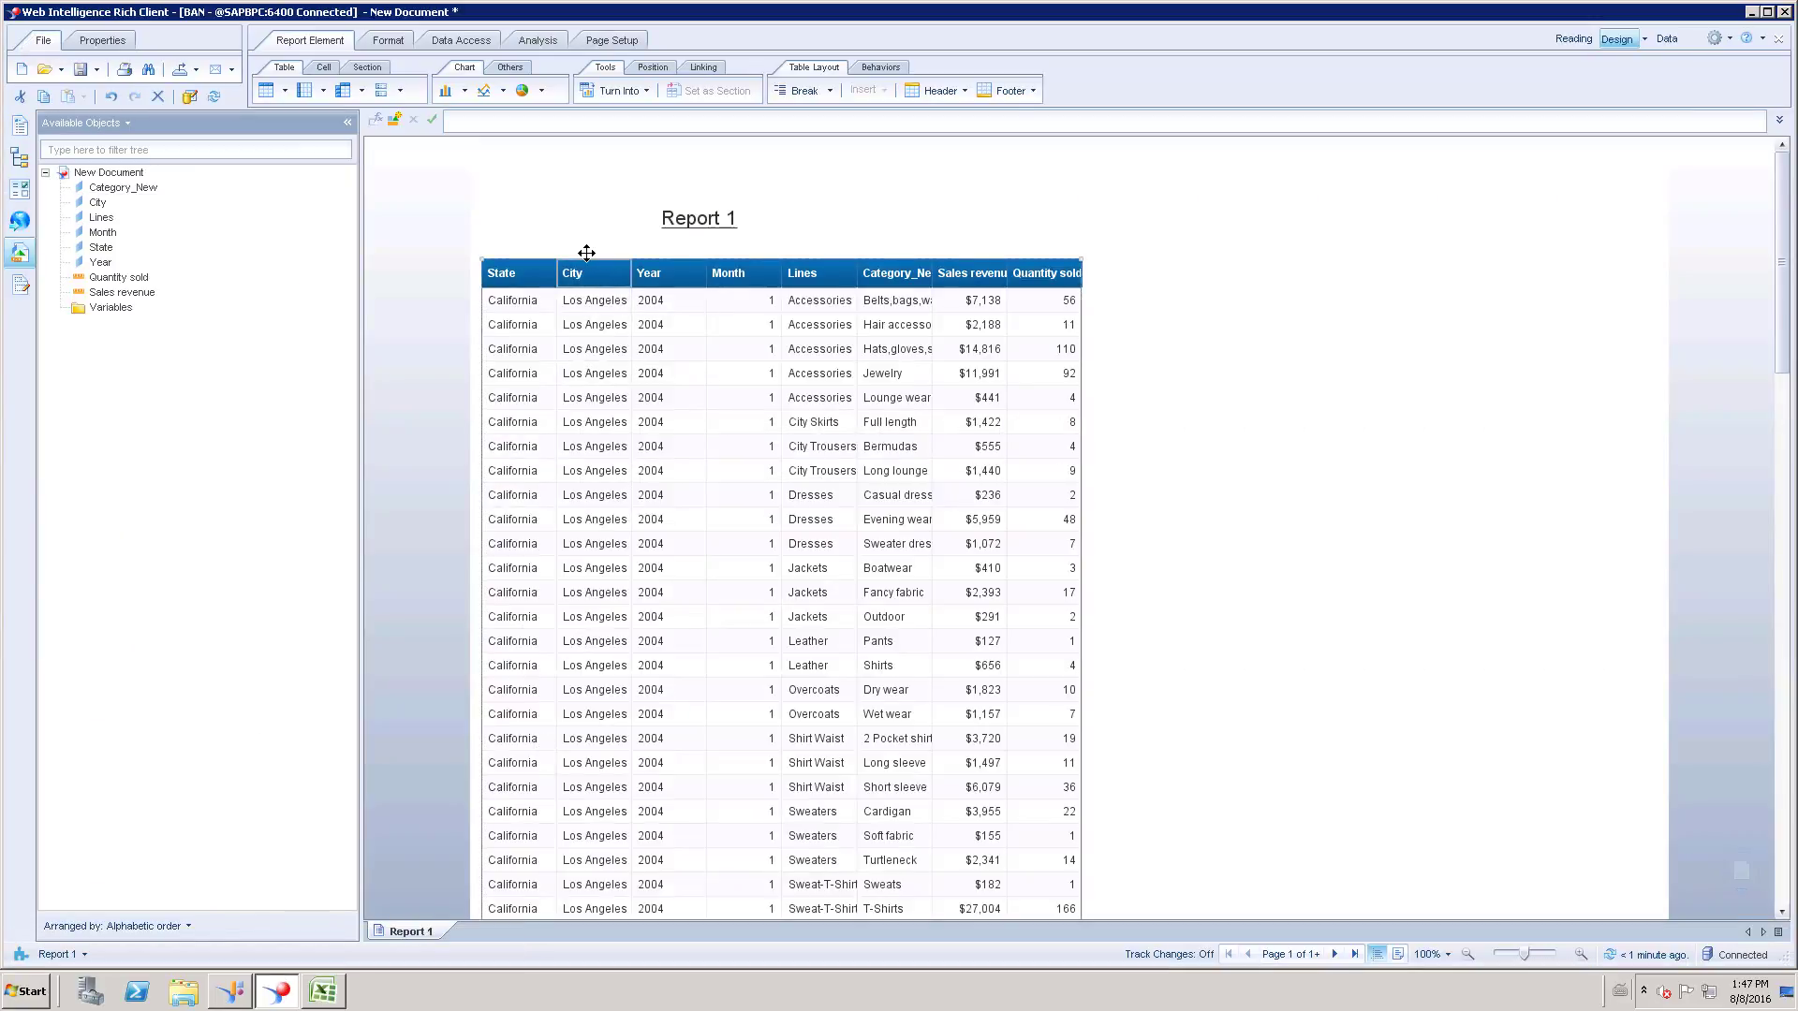
key(Delete)
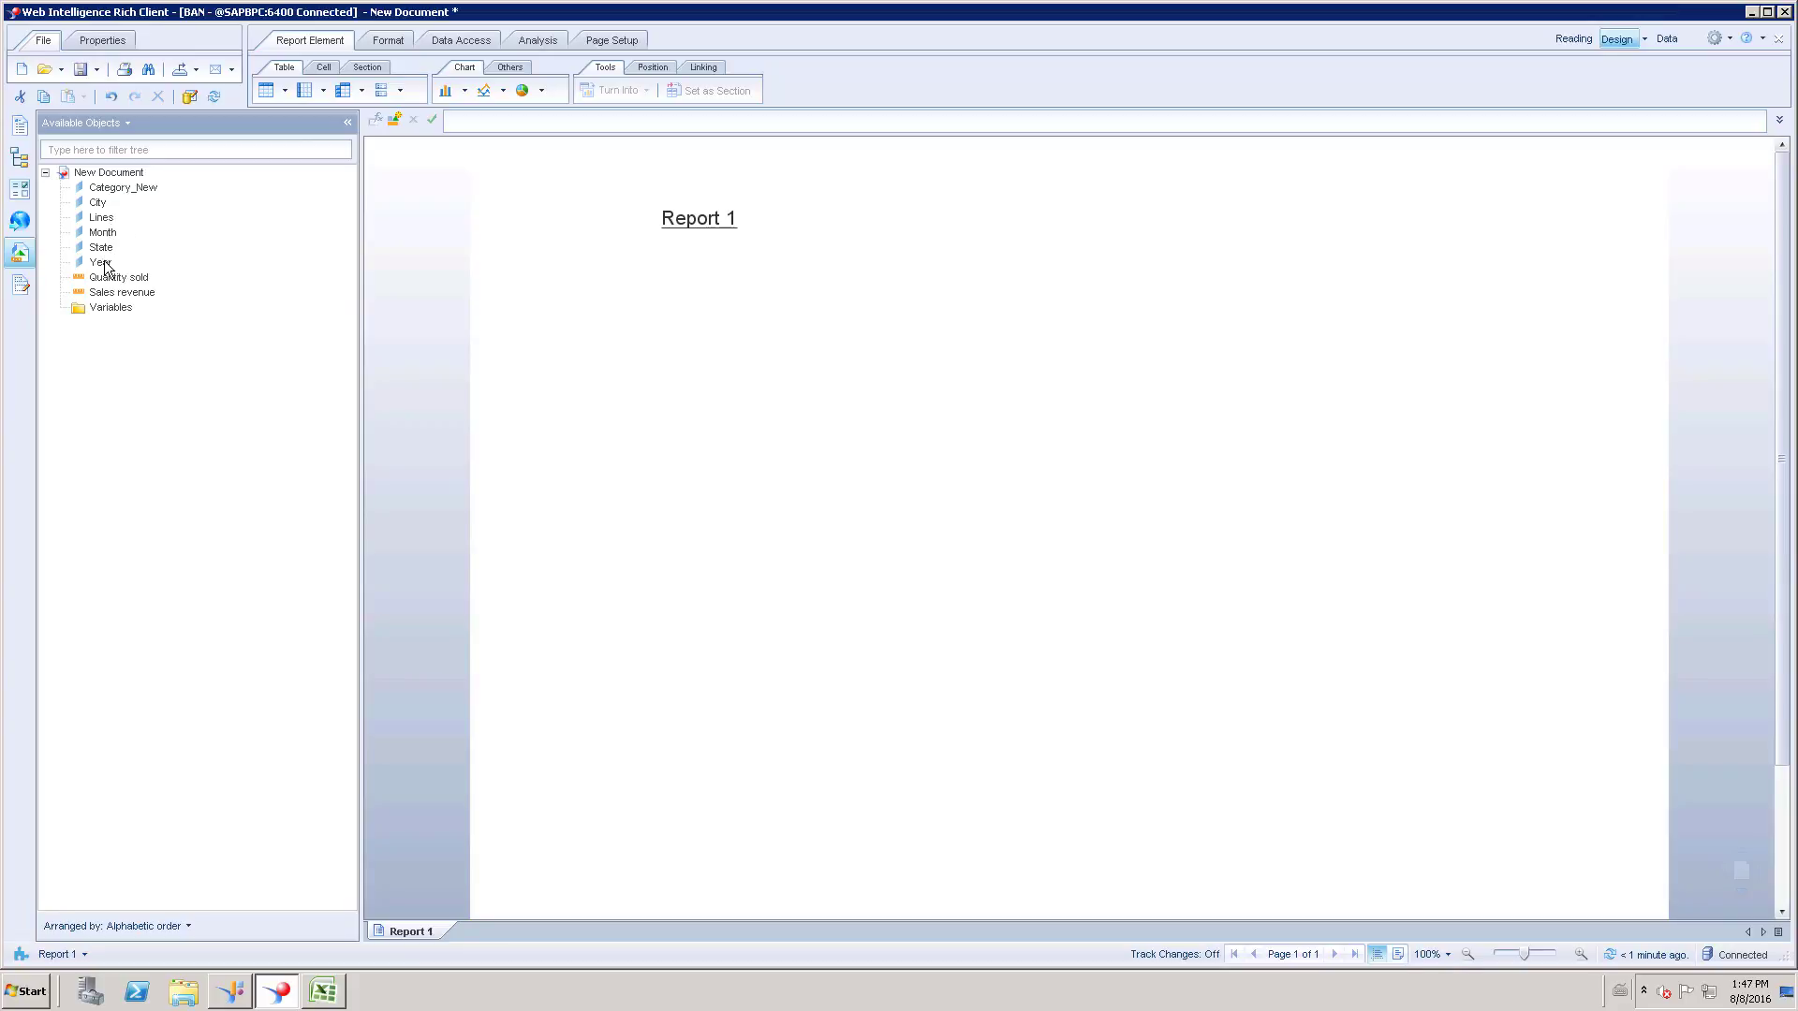
drag(128, 260, 526, 312)
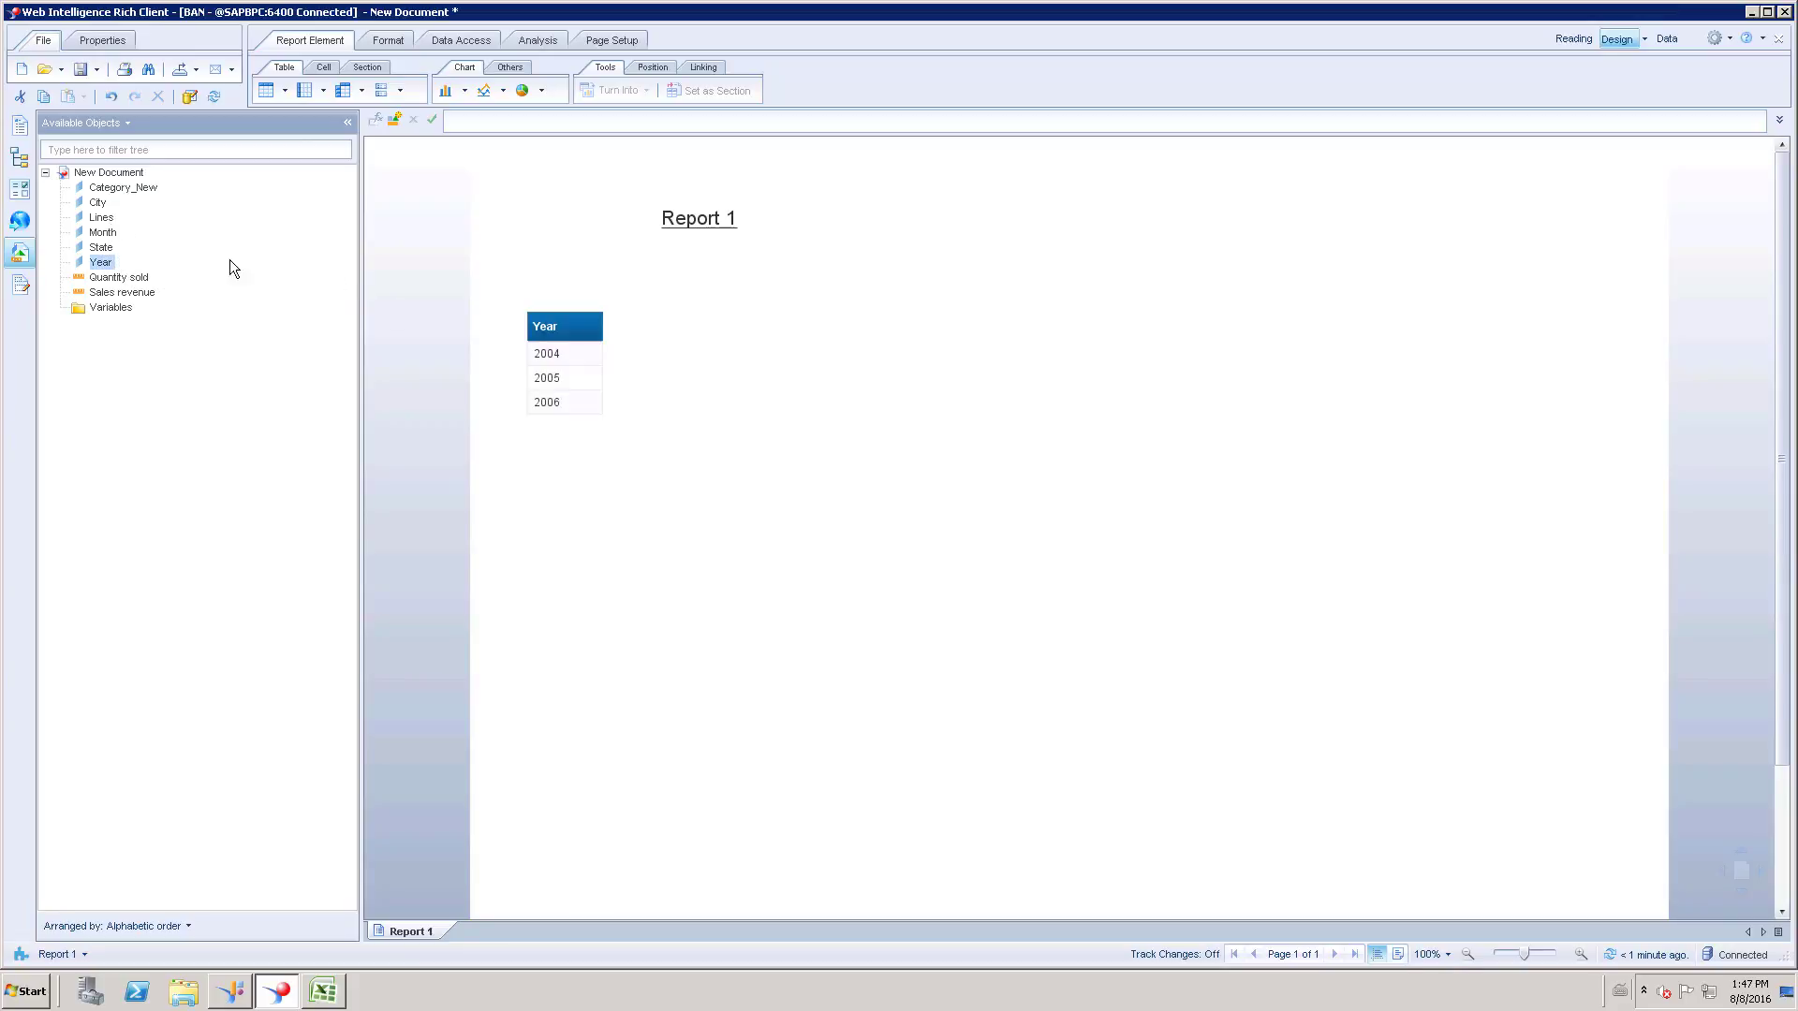
drag(103, 232, 609, 333)
drag(119, 277, 674, 330)
drag(122, 292, 797, 339)
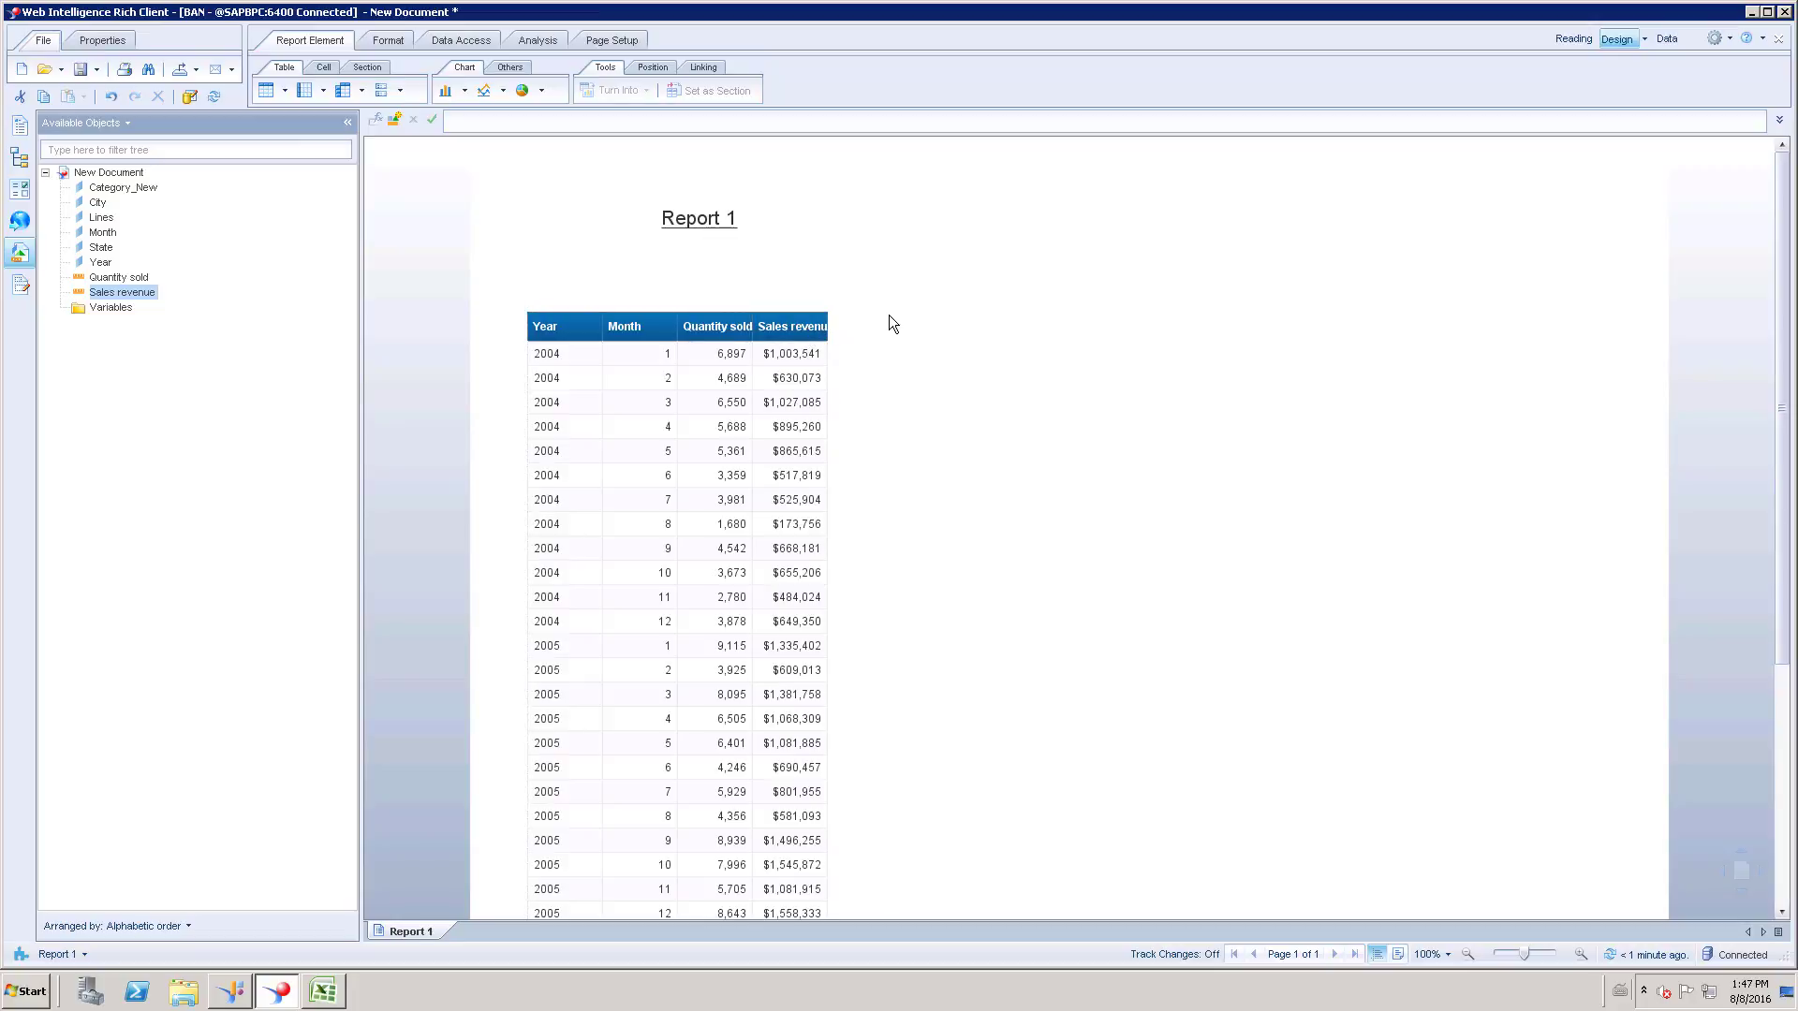
Build a Category_New, Lines and Sales revenue table beside the Year table.
click(550, 306)
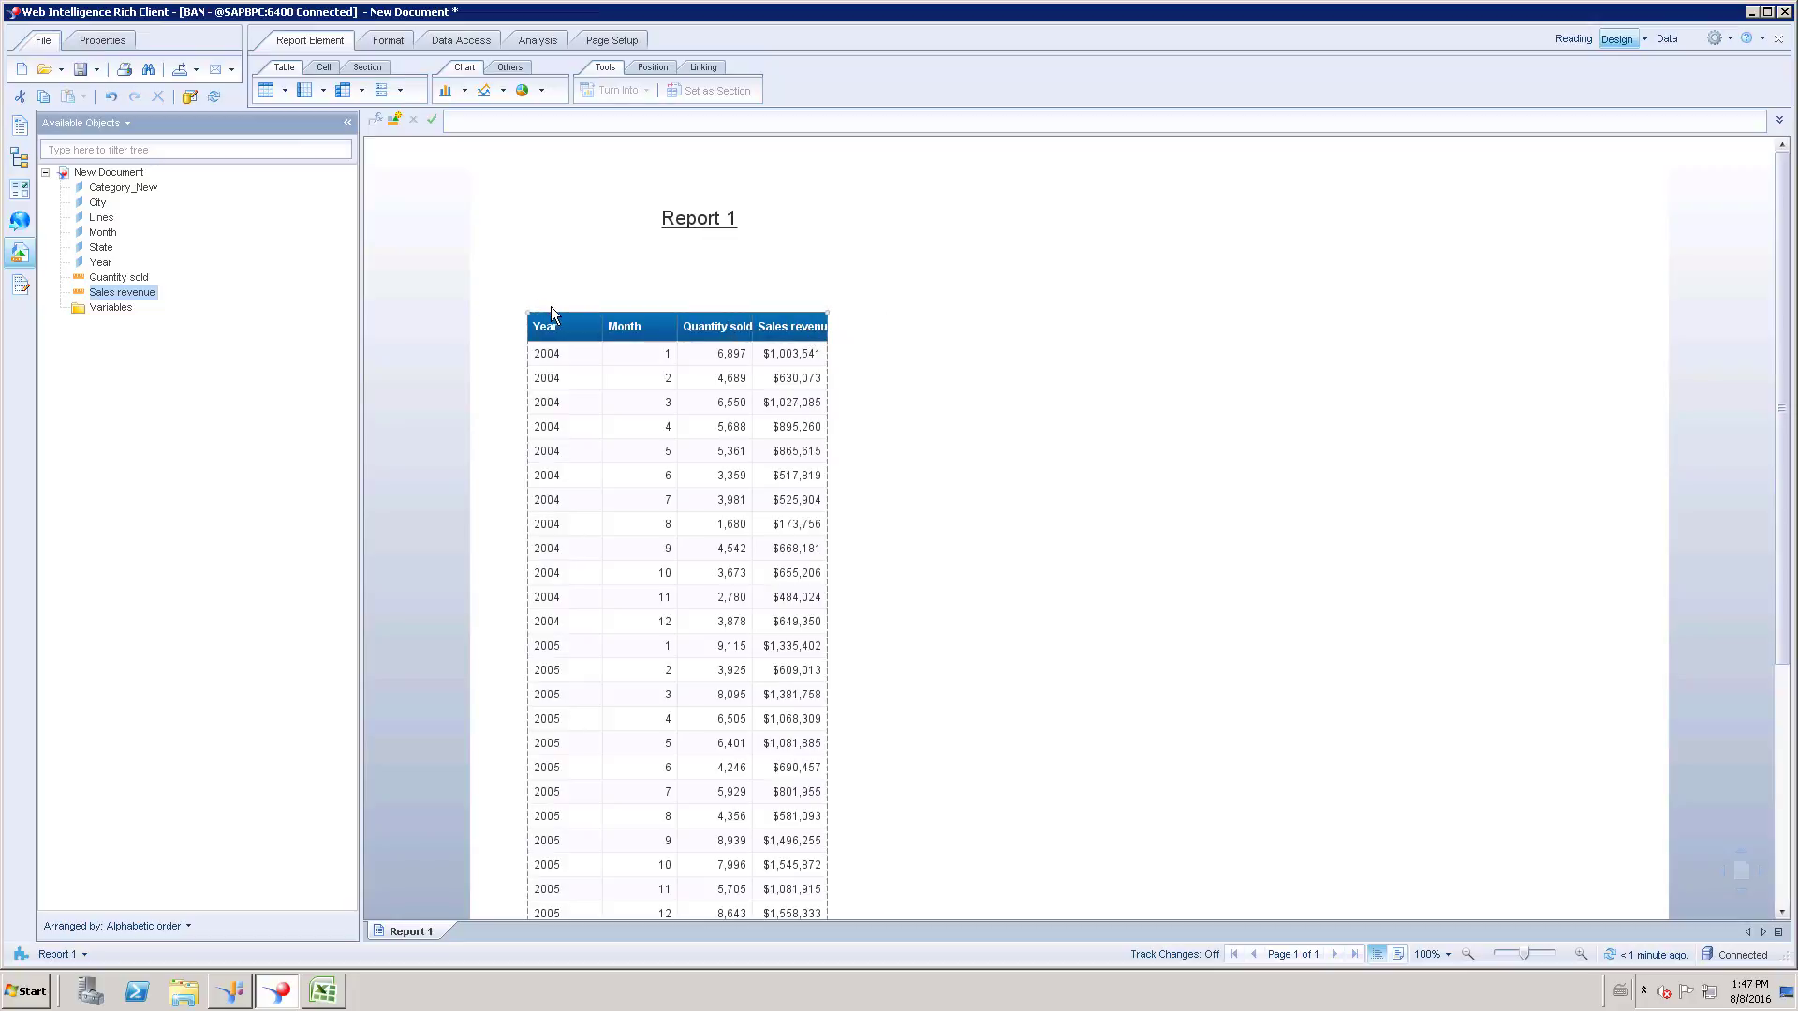
click(887, 319)
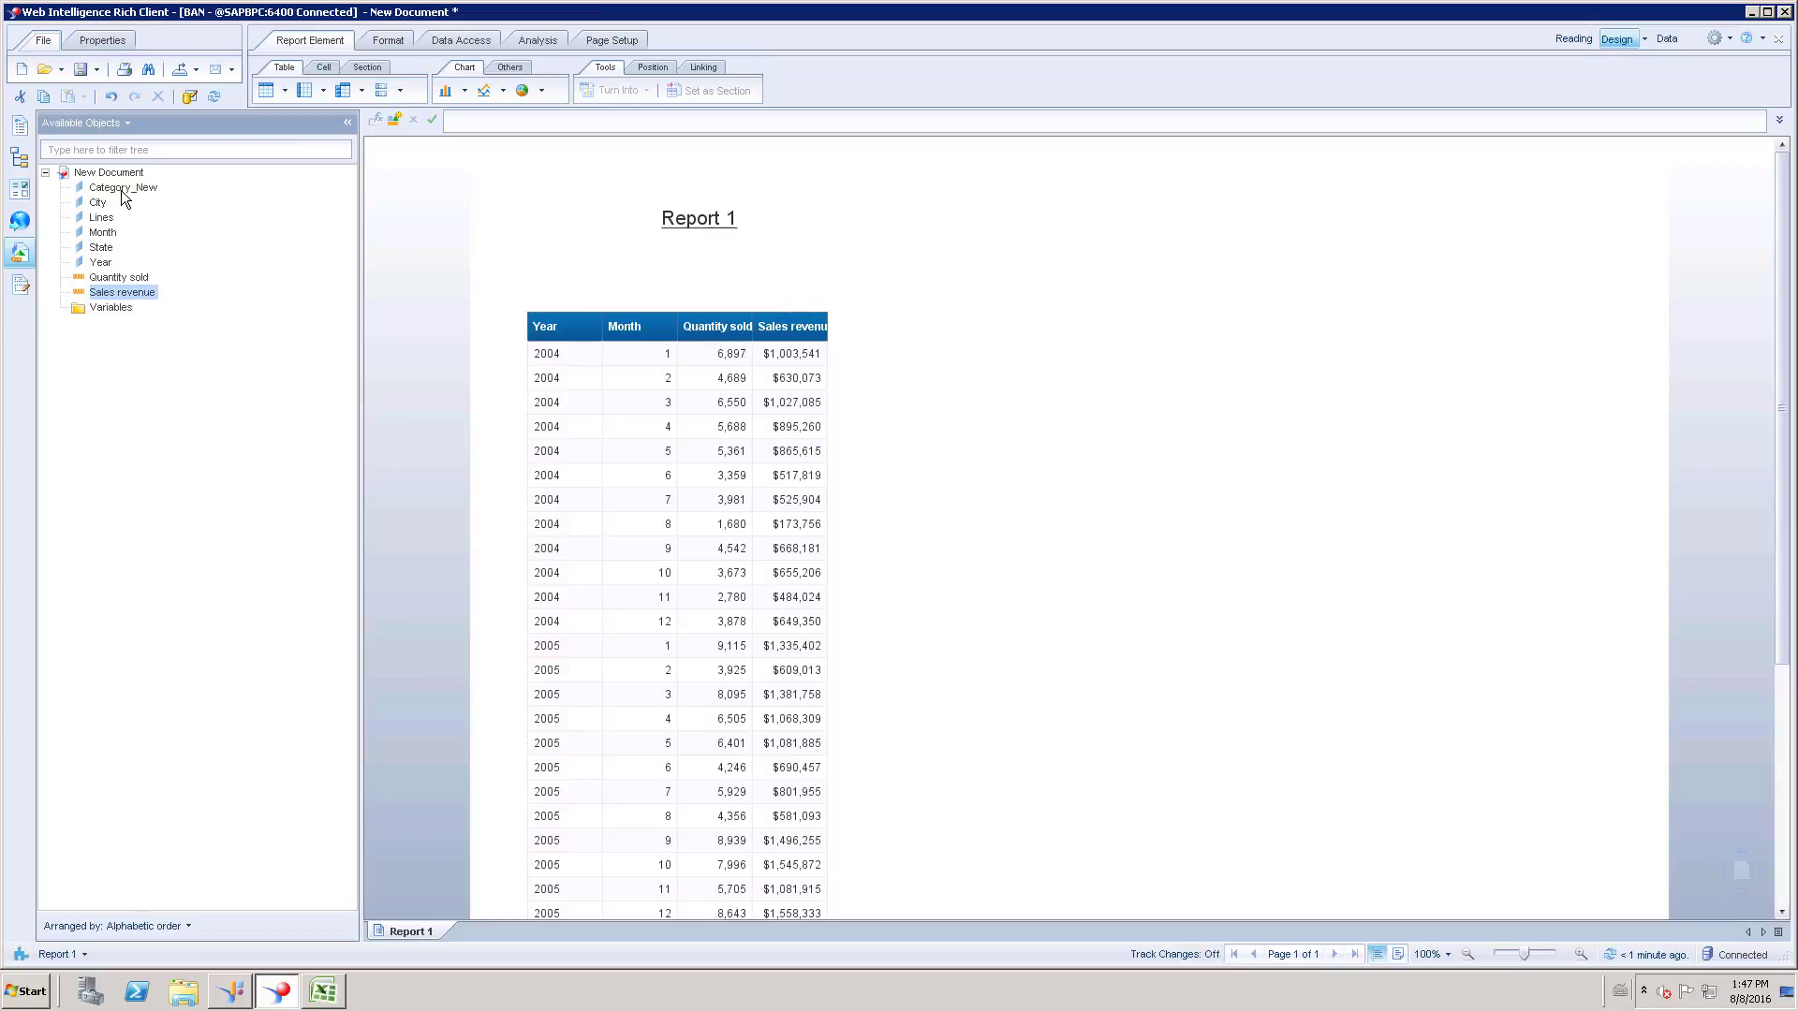
drag(119, 190, 930, 305)
drag(111, 220, 721, 268)
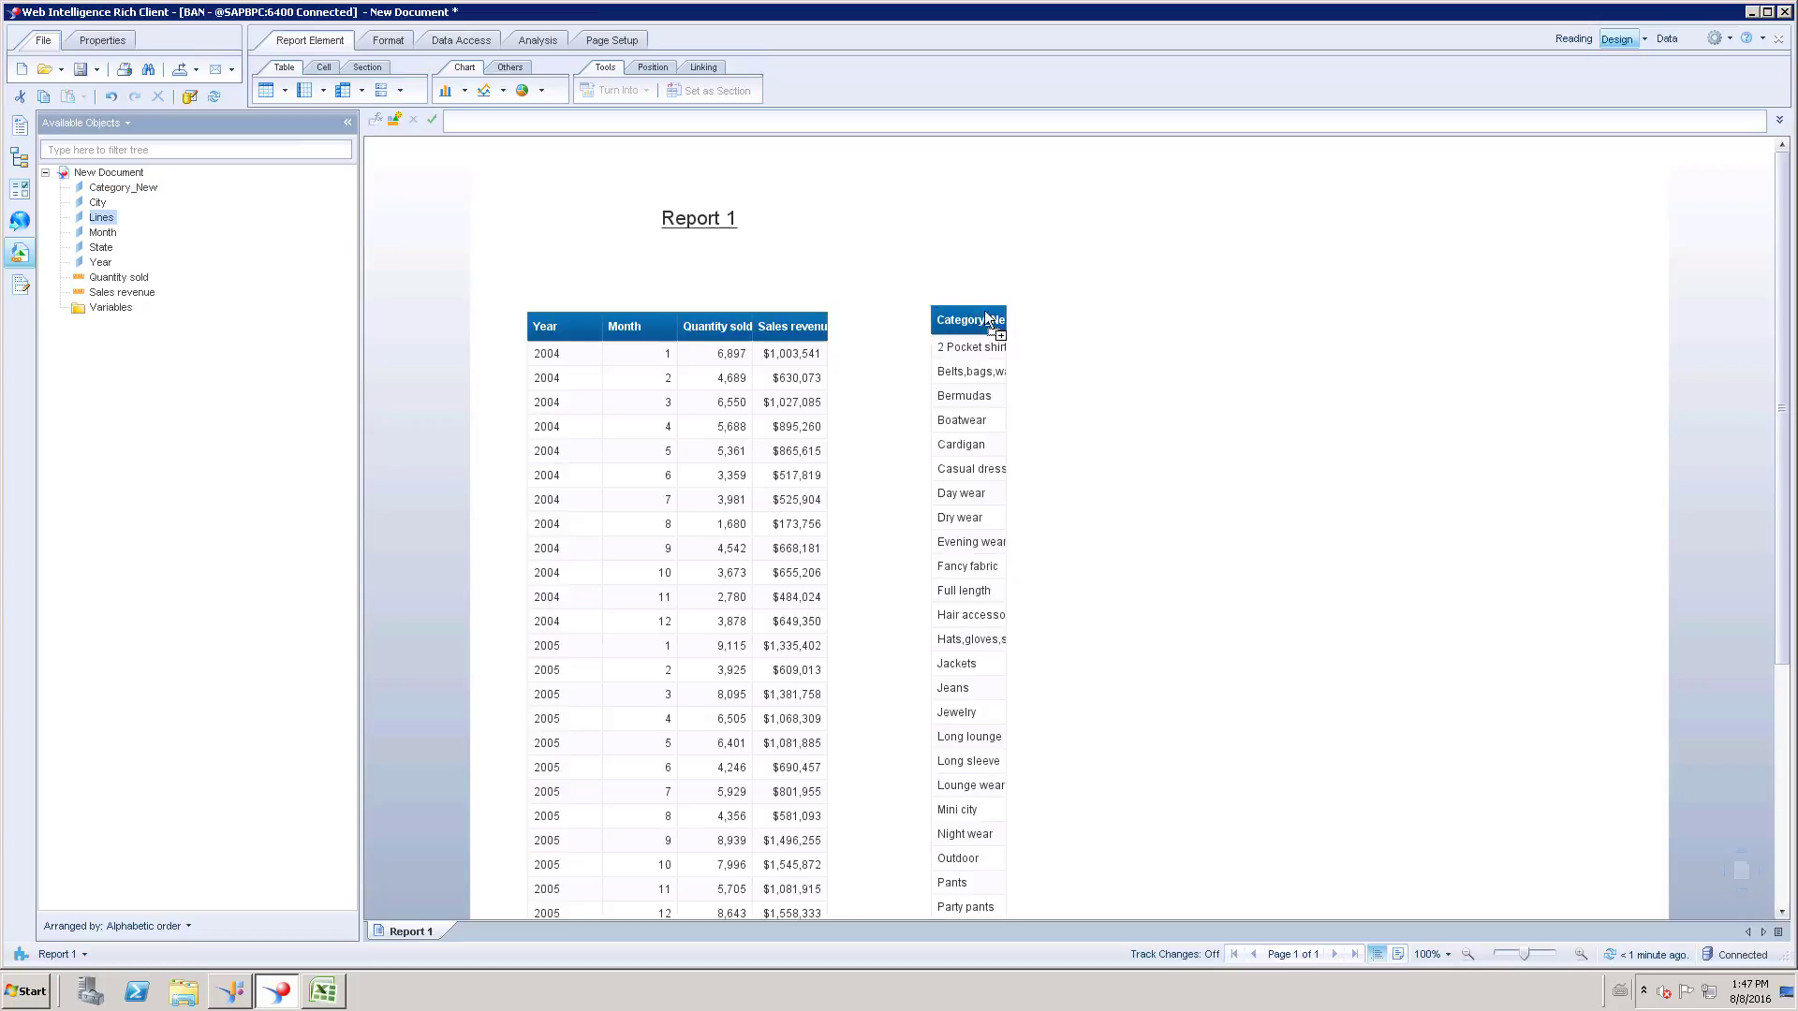
drag(994, 323, 994, 323)
drag(122, 292, 1075, 317)
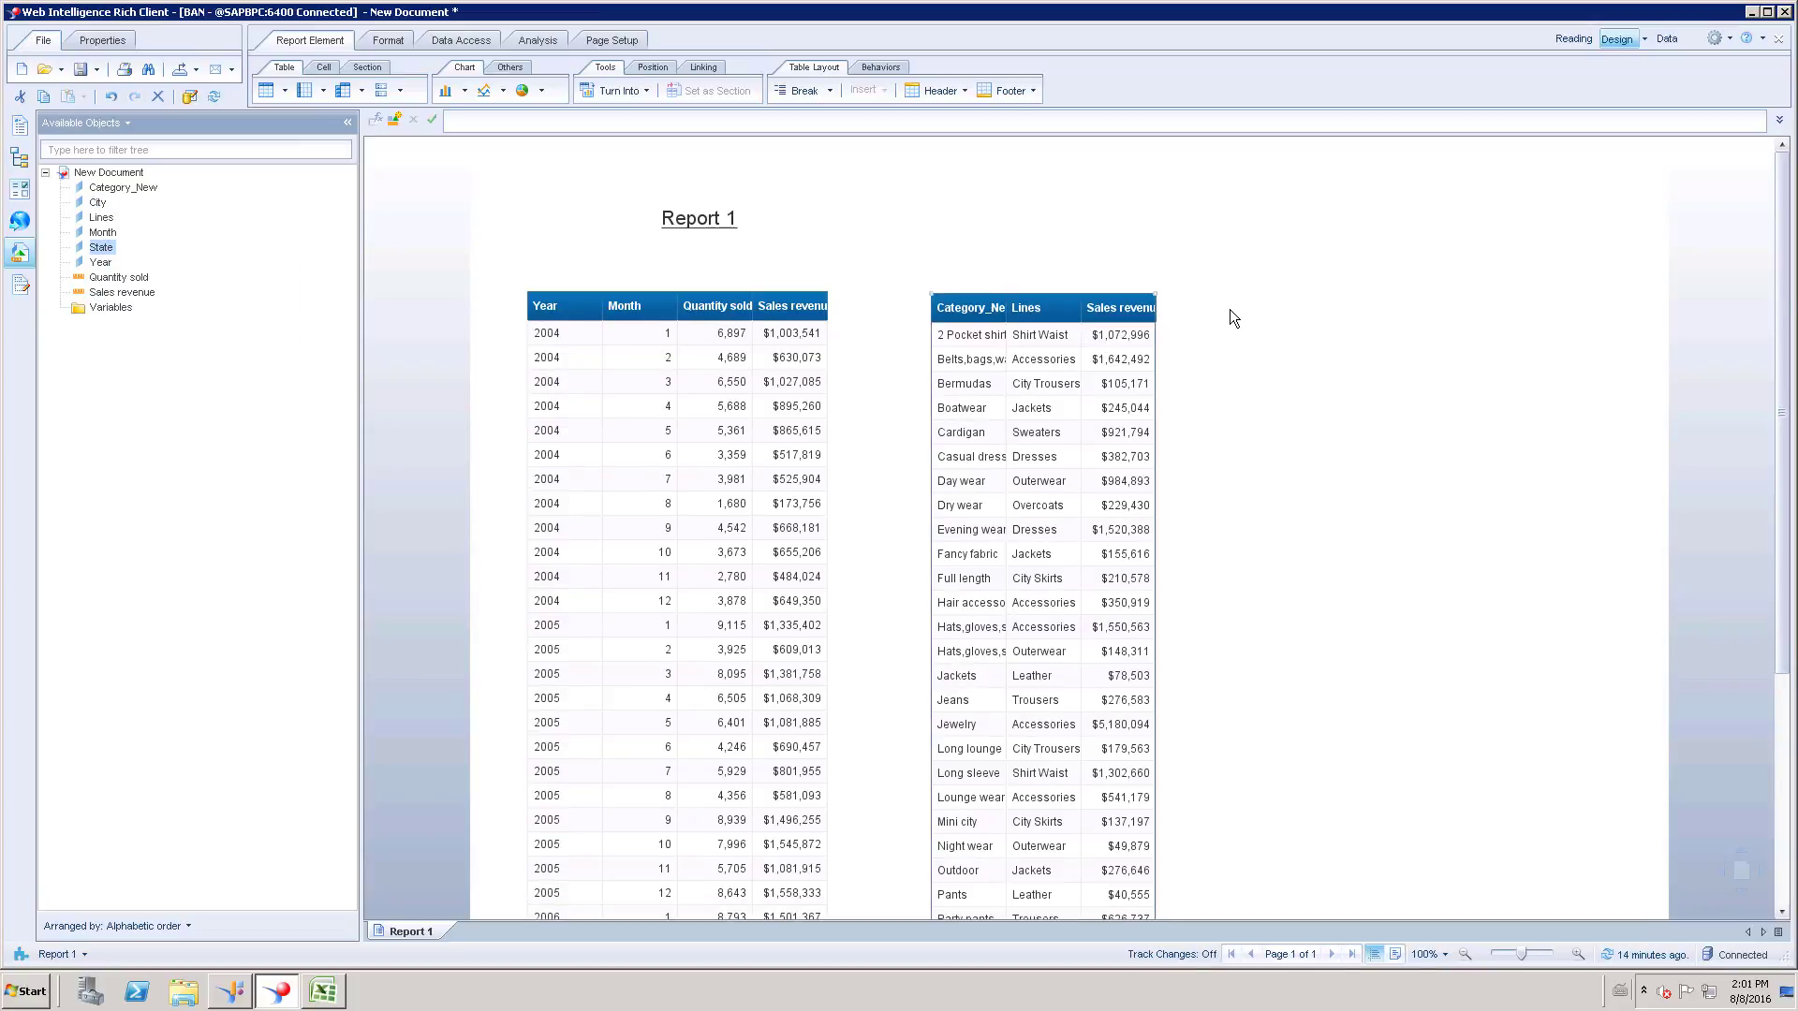
Build a State, City and Sales revenue table on the right, with City replacing a Month column.
drag(103, 248, 1273, 317)
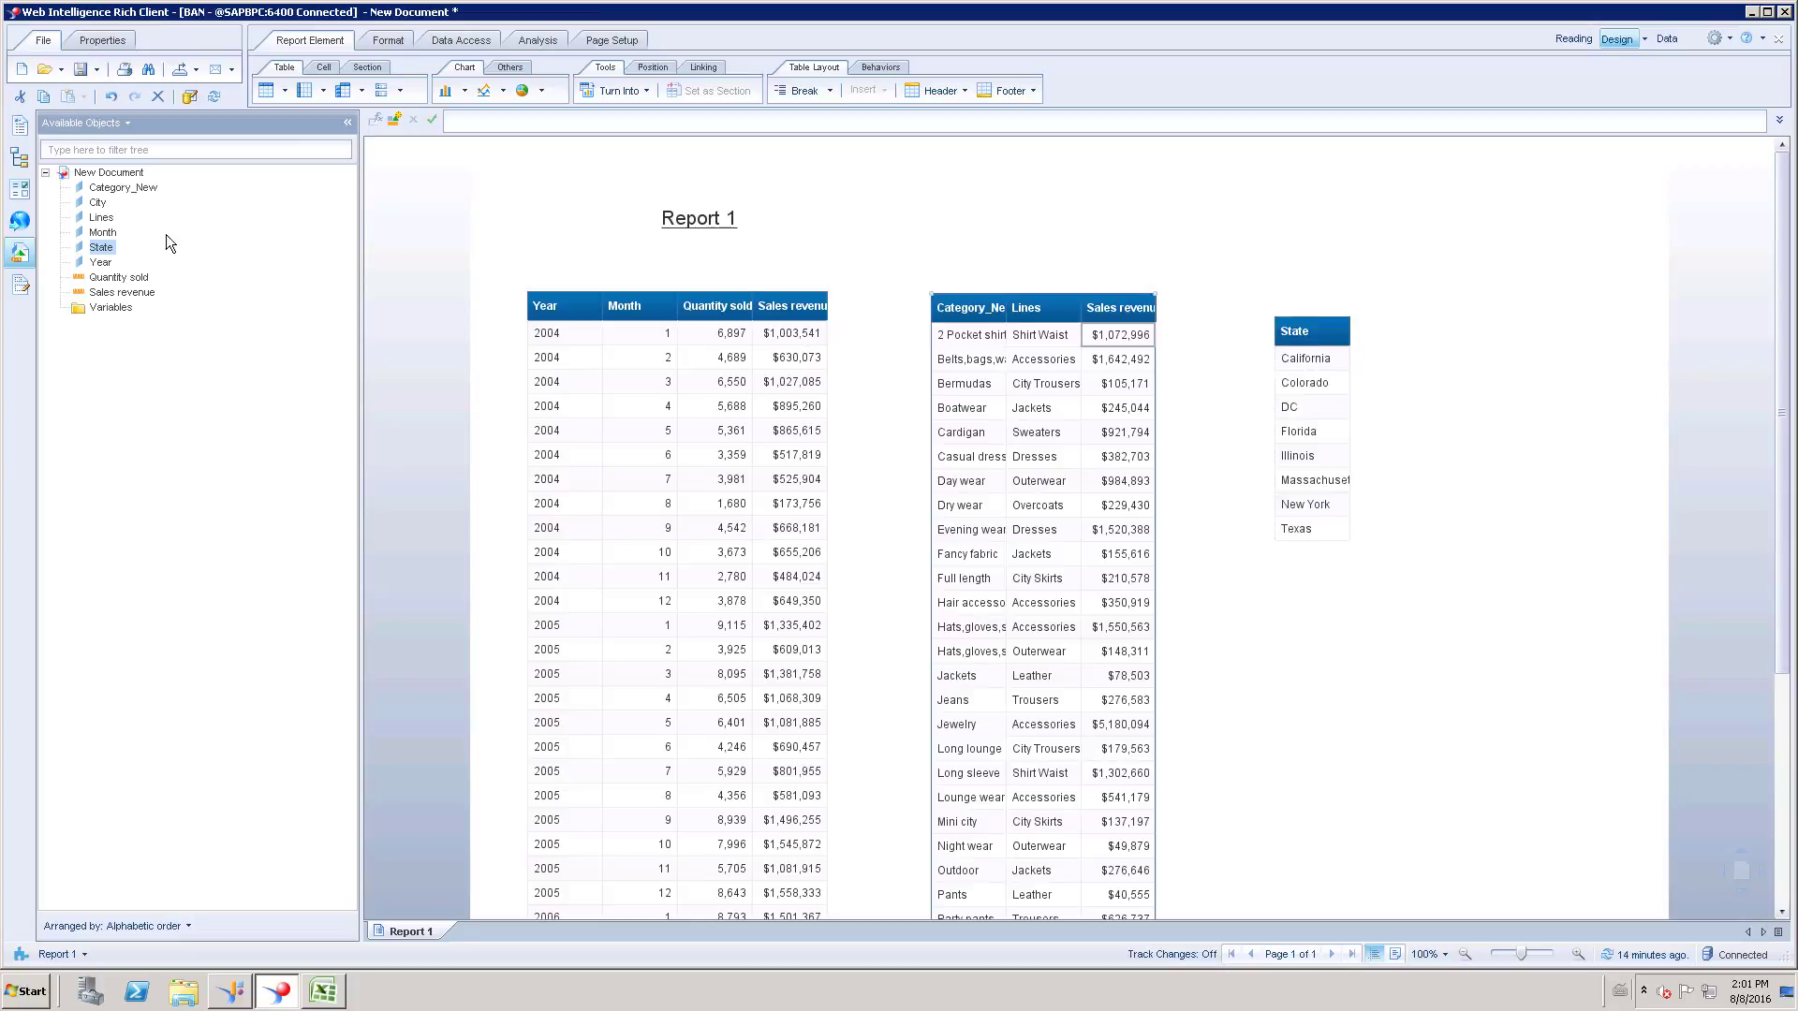
drag(103, 233, 1345, 339)
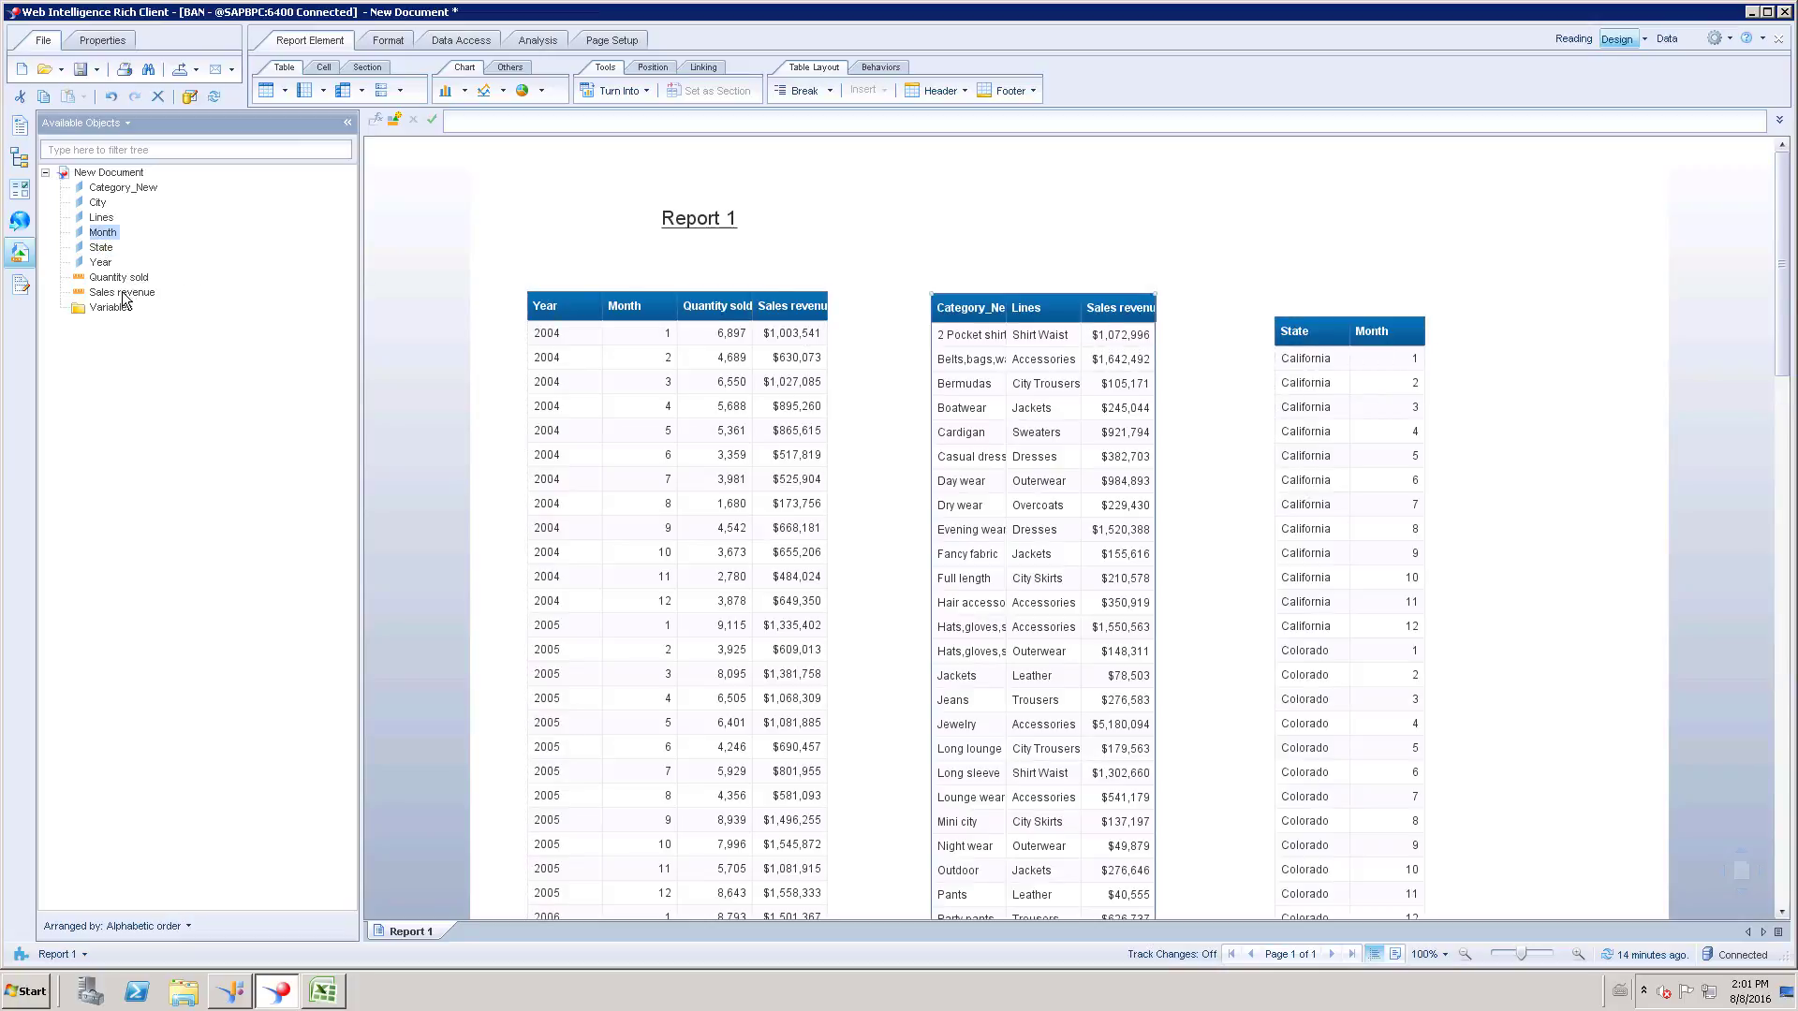
drag(122, 292, 1419, 329)
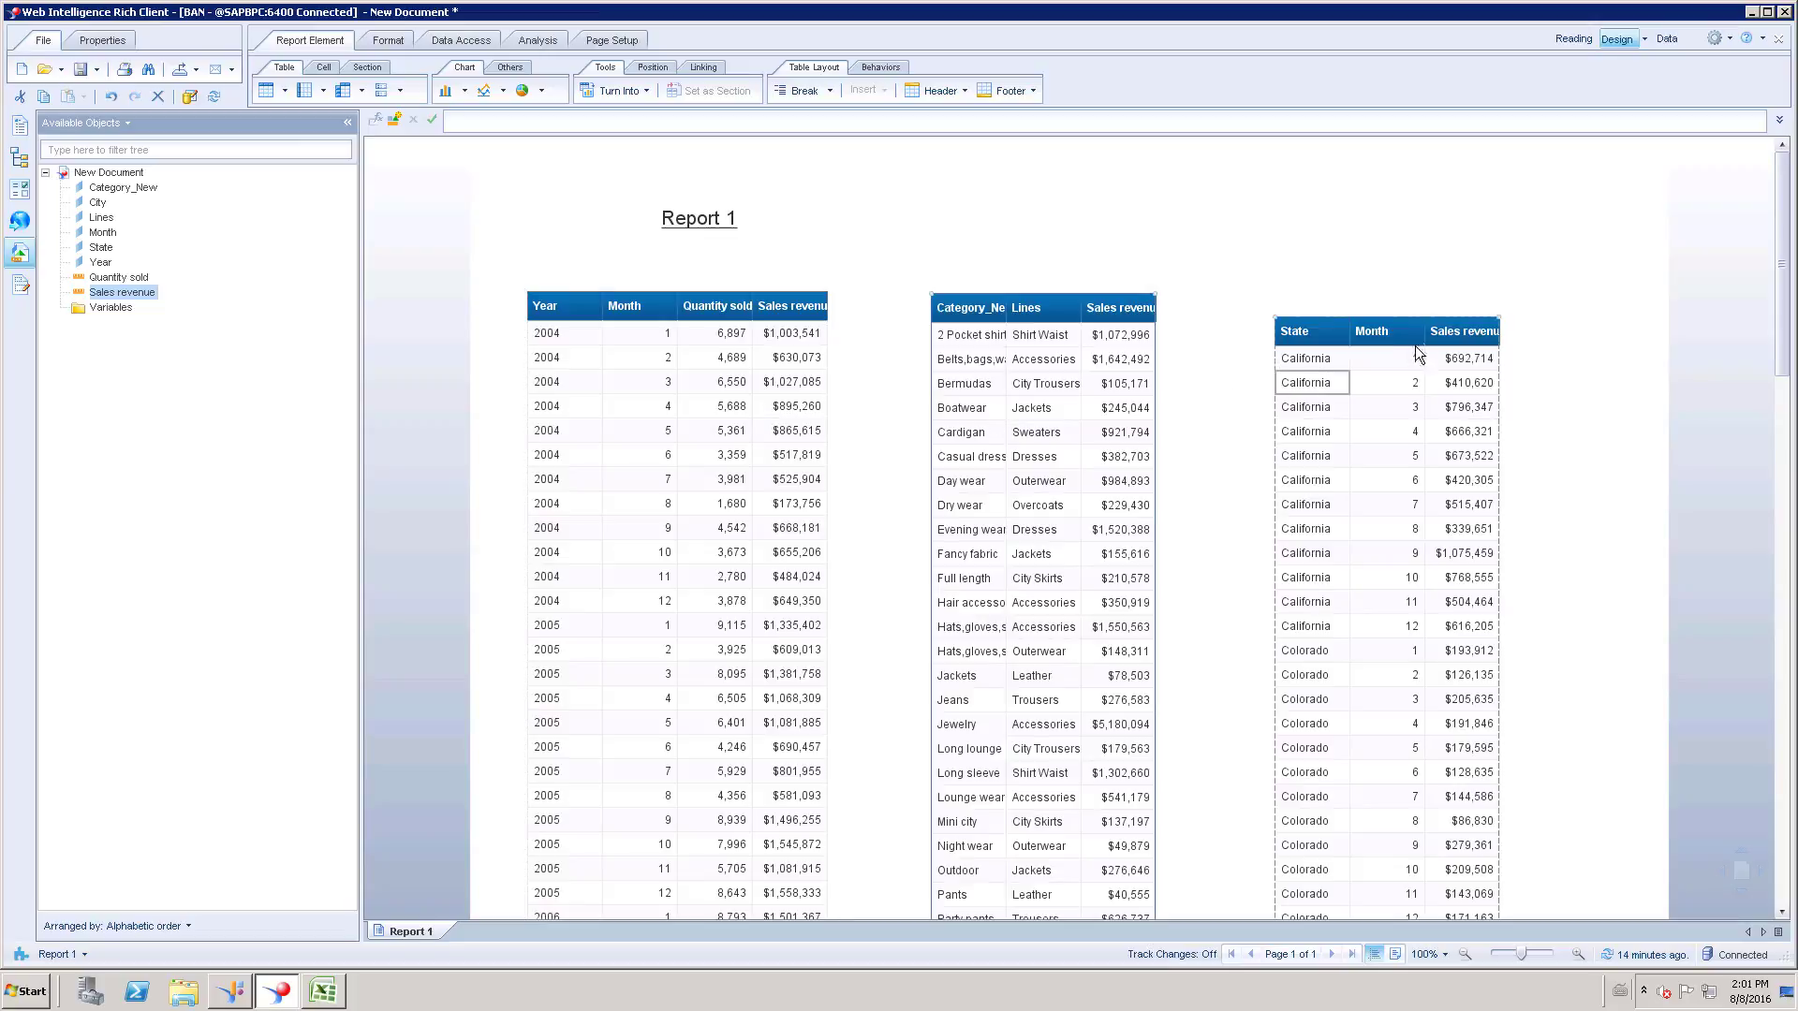
click(98, 202)
drag(1373, 343, 1378, 333)
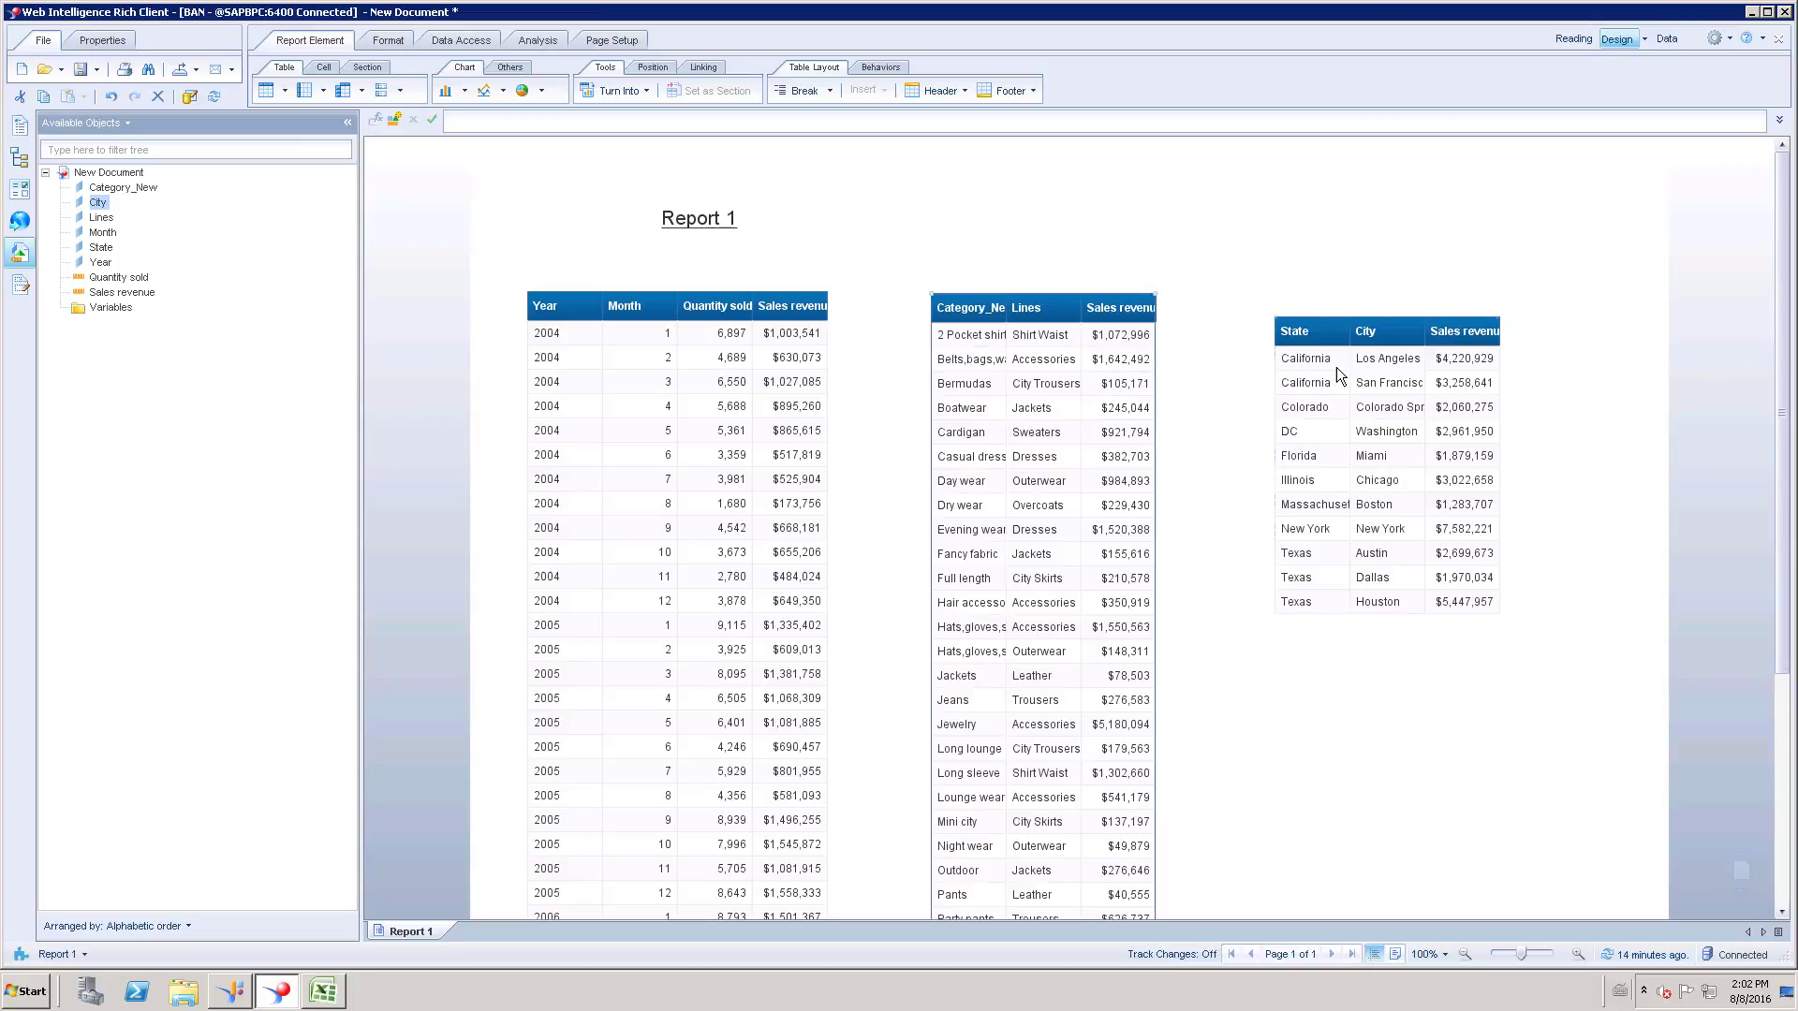
Align the State table with the others and start a new variable named View.
drag(1308, 323, 1307, 287)
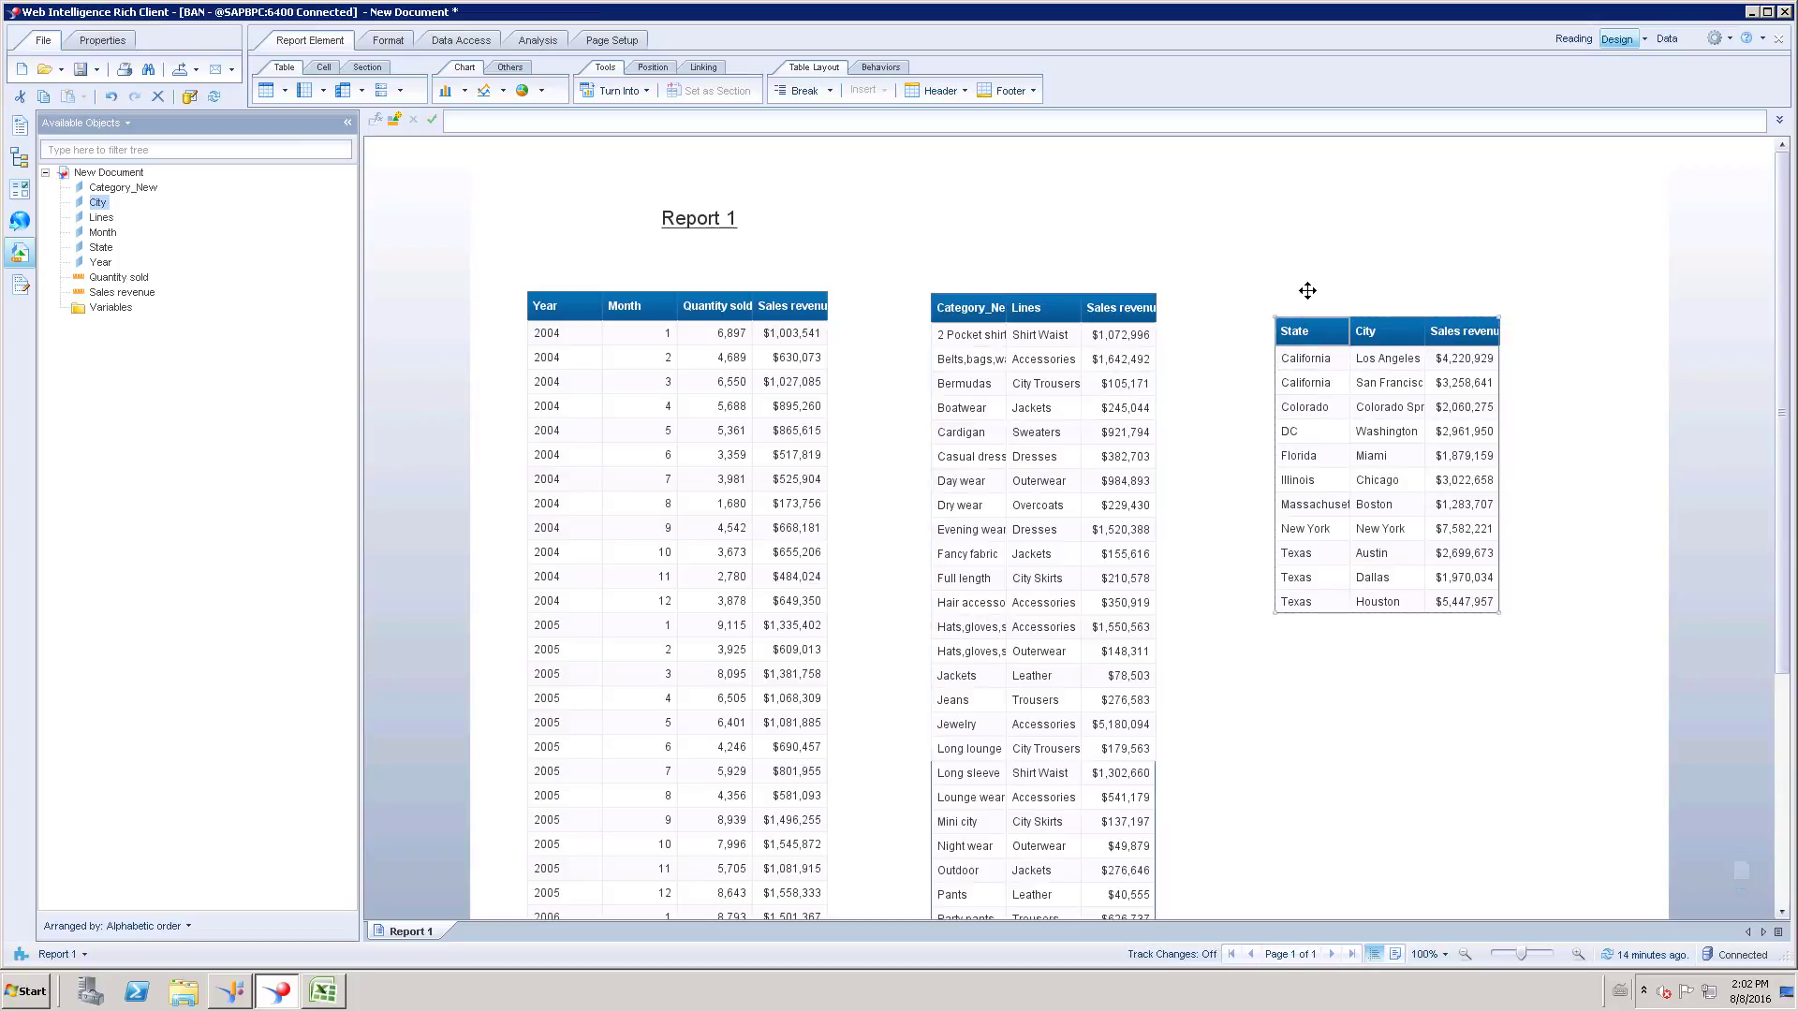
right_click(107, 316)
click(165, 324)
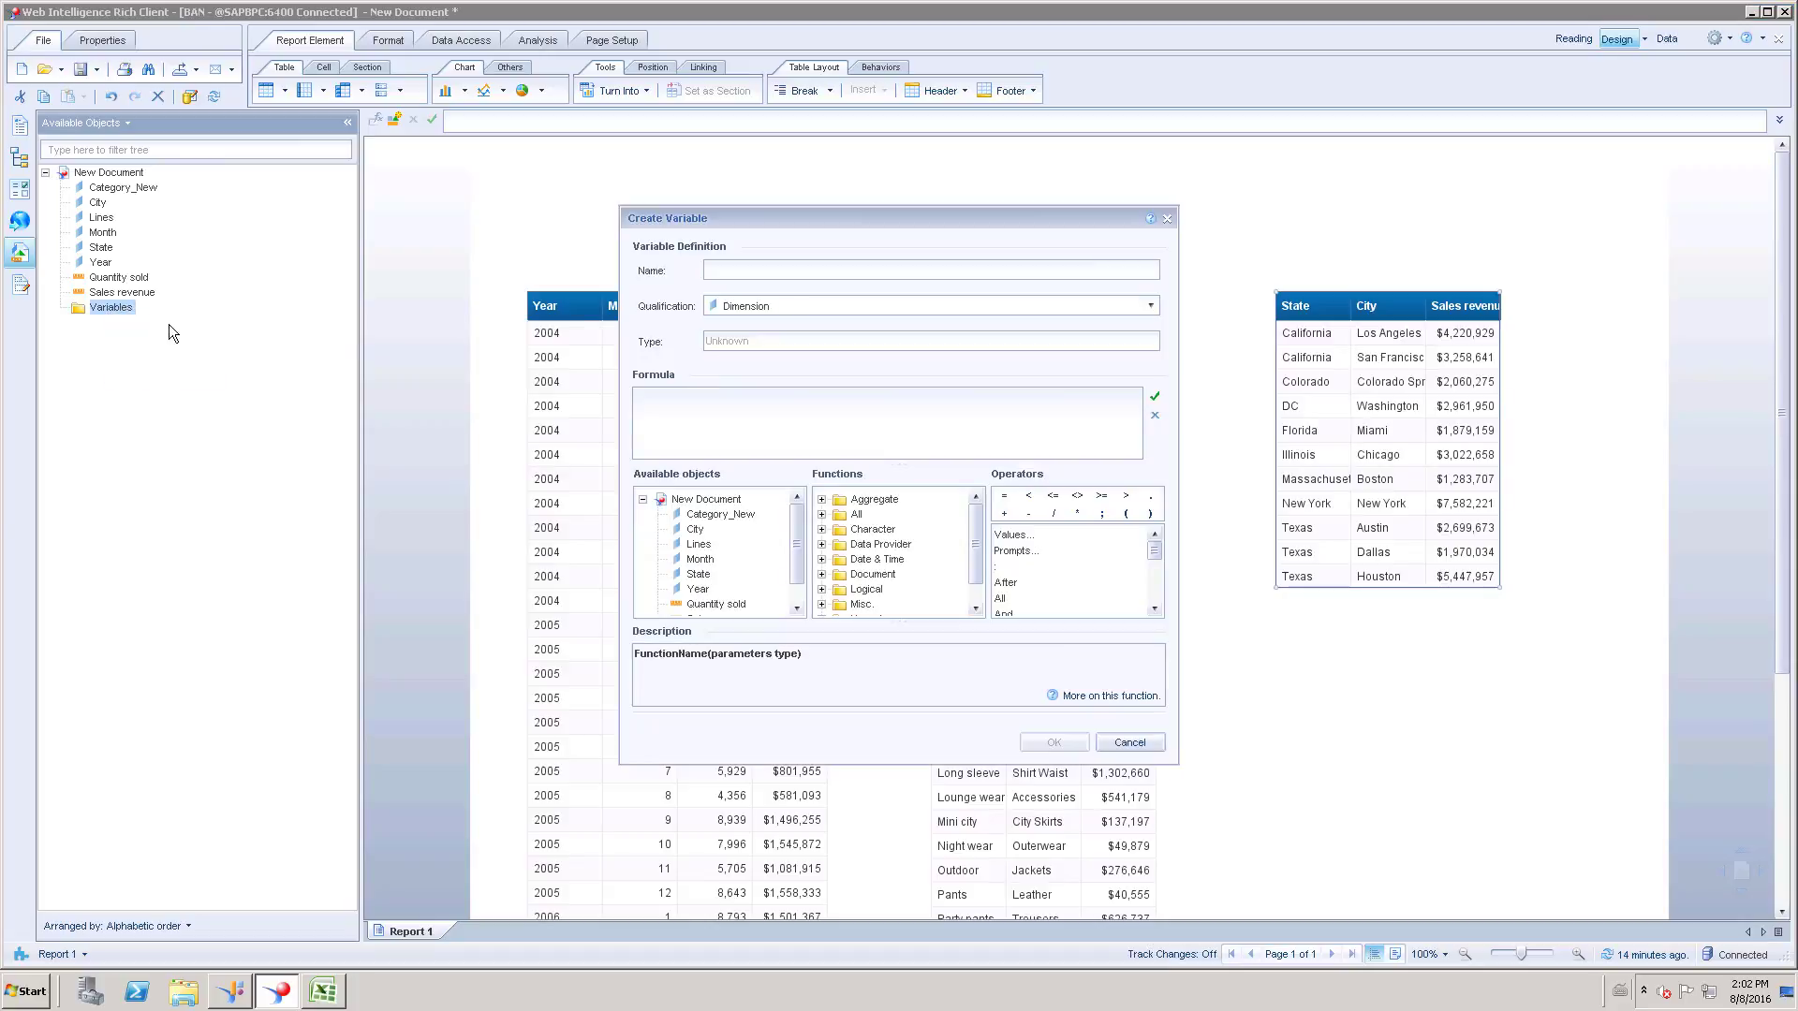
click(726, 272)
text(View)
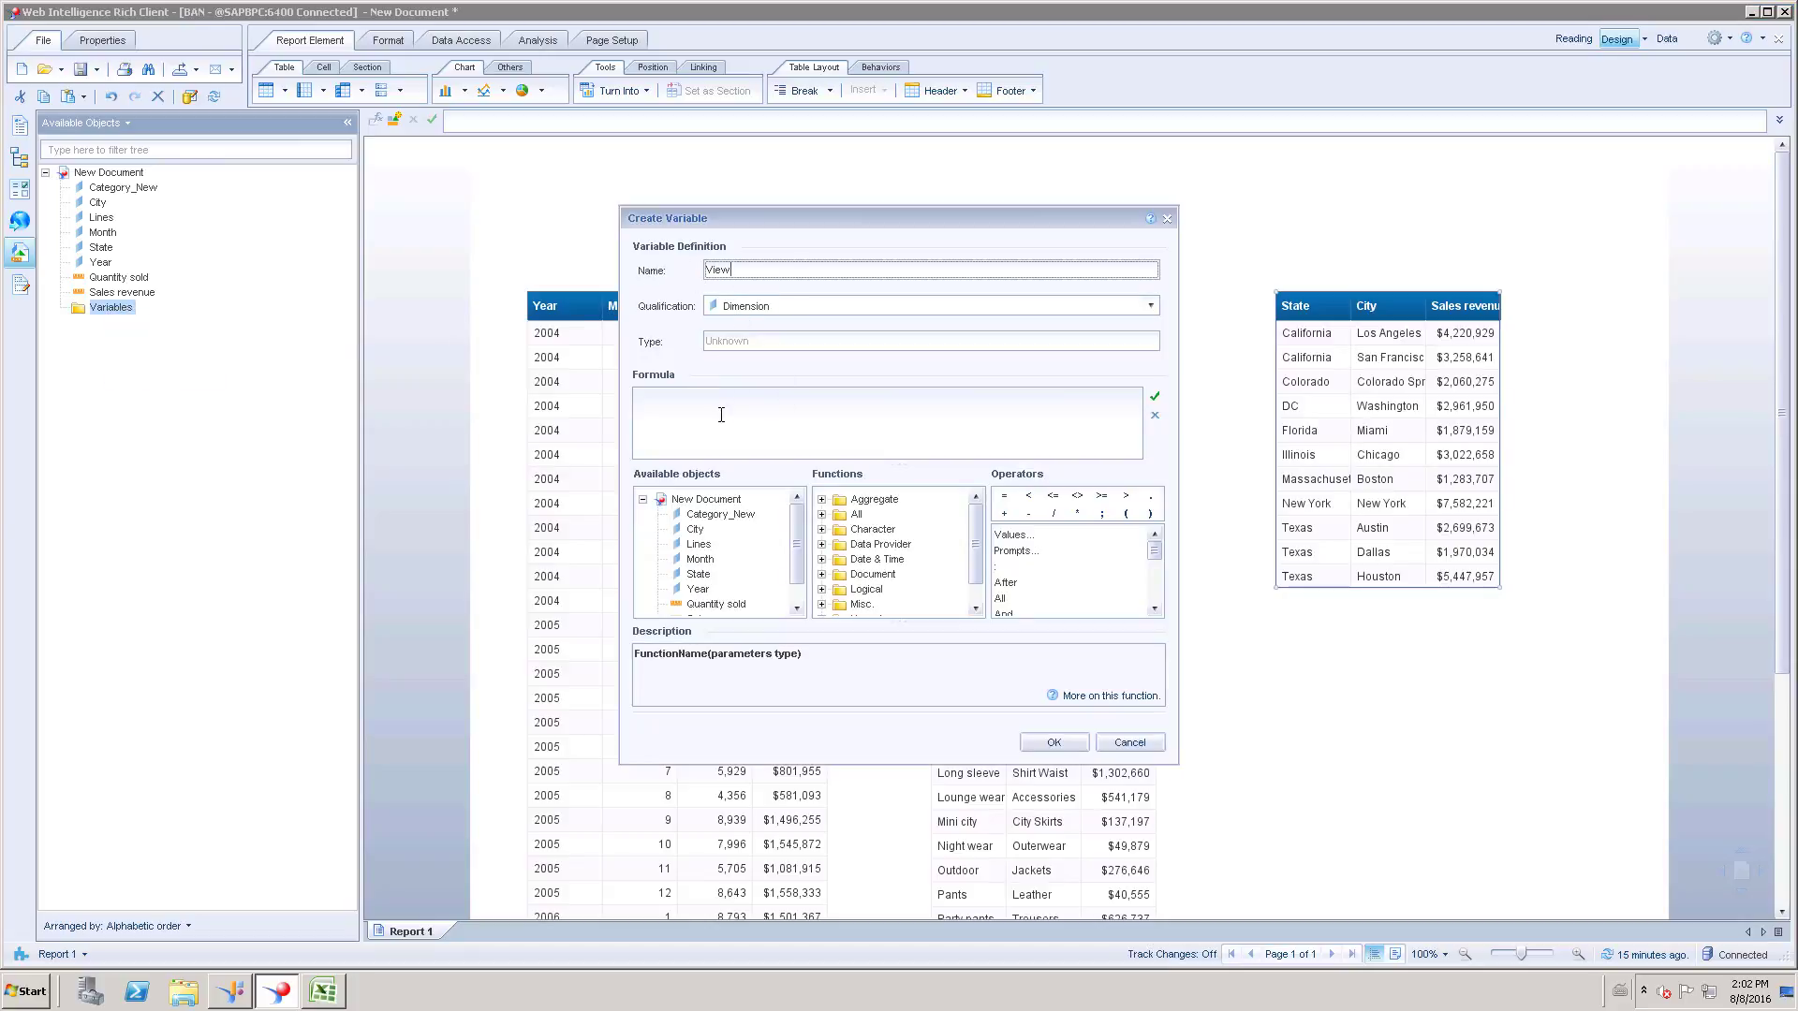
Give View the formula =UserResponse("psView"), validate it and save the variable.
click(717, 414)
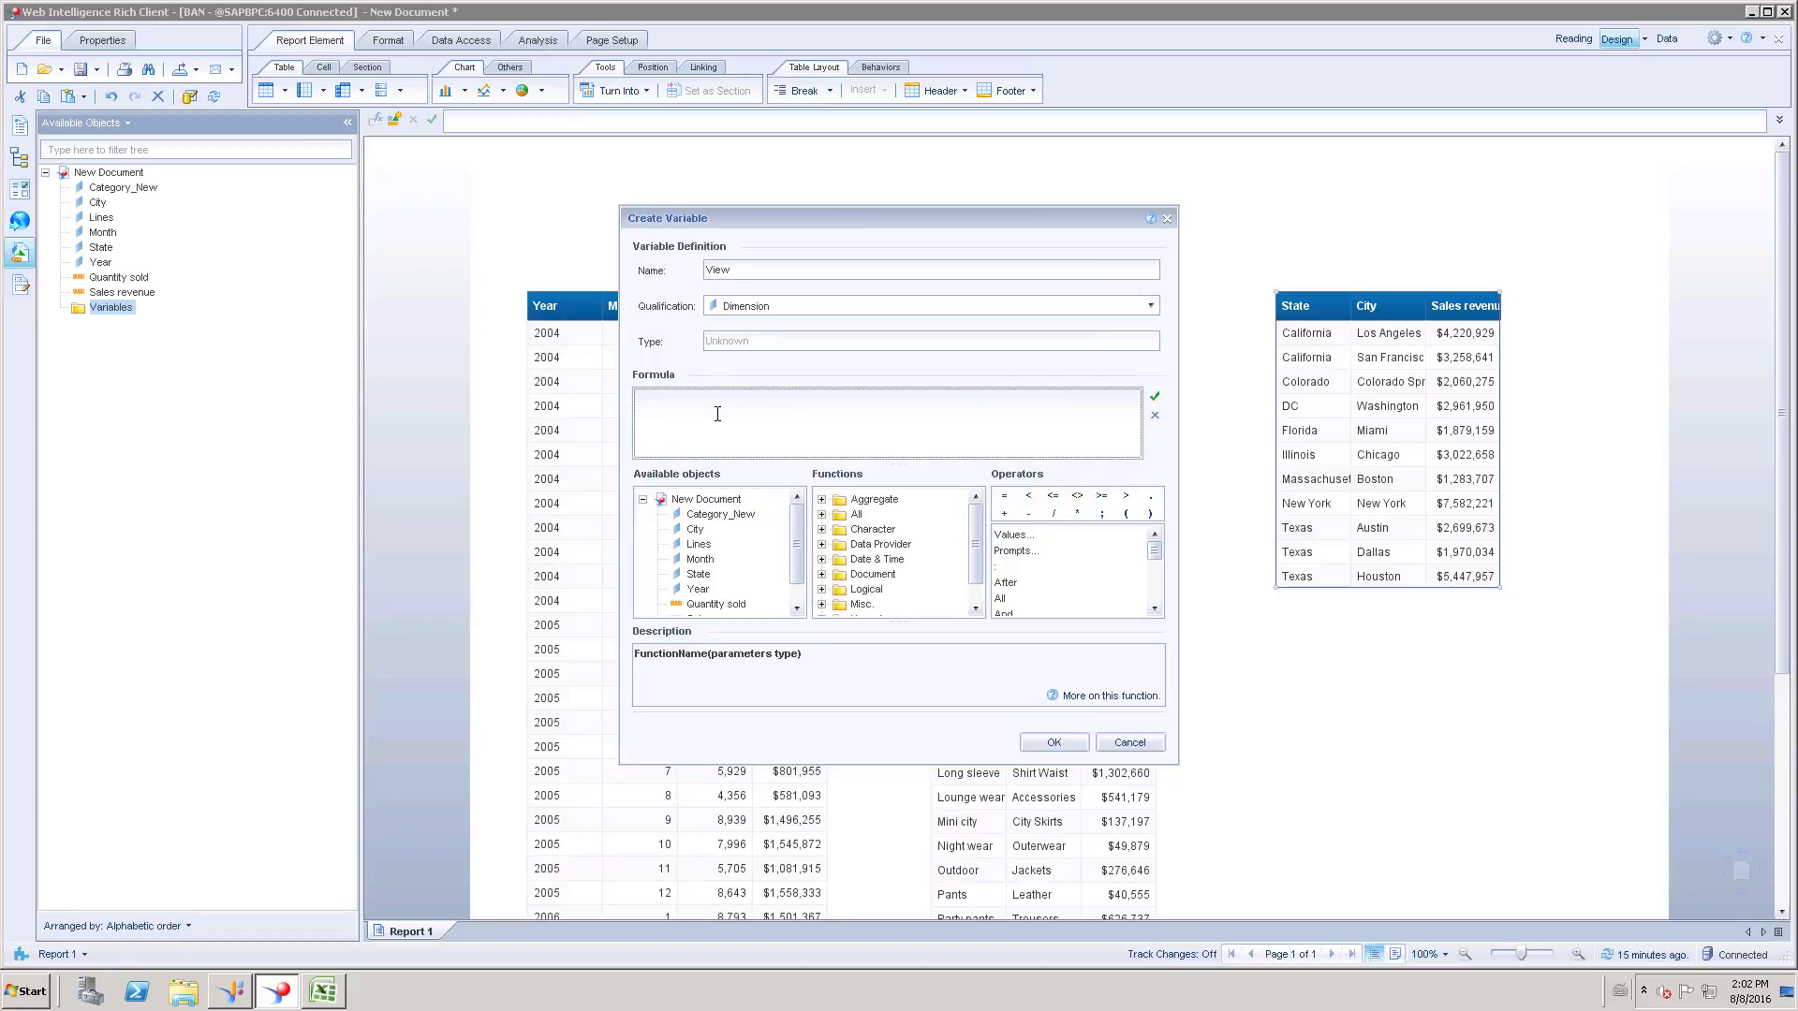
text(=User)
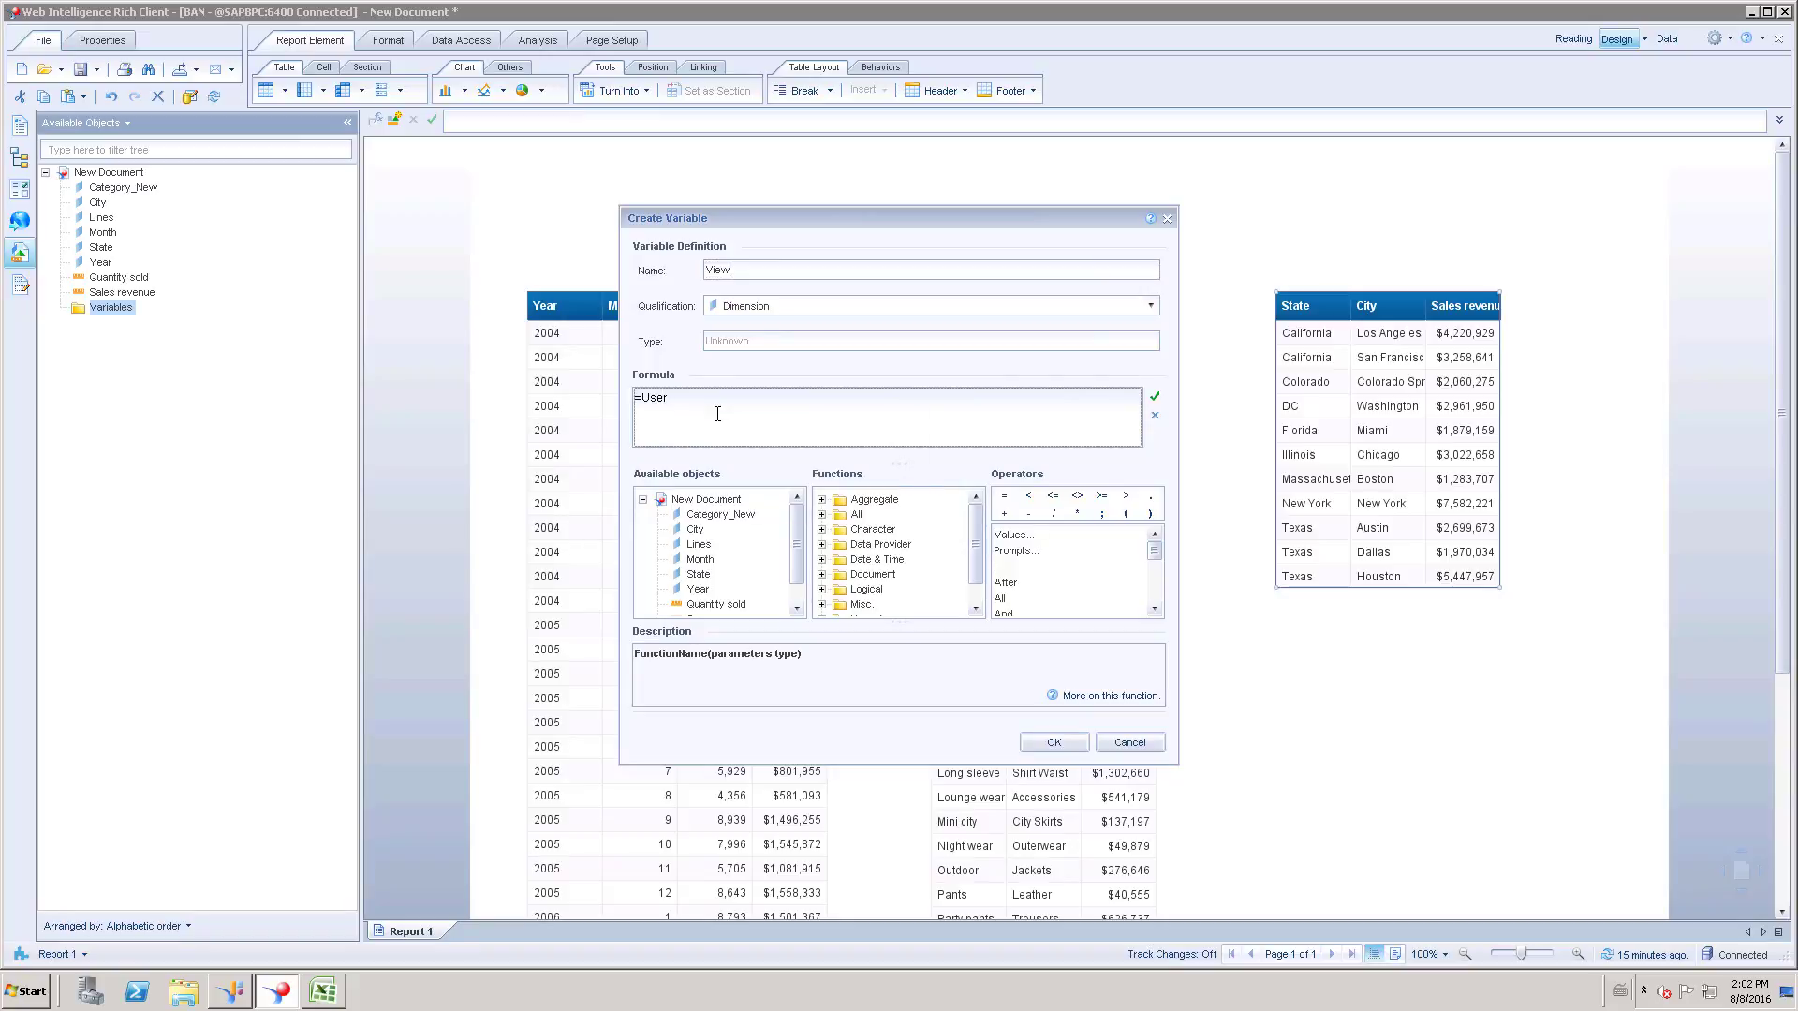
key(Return)
double_click(1016, 550)
click(798, 344)
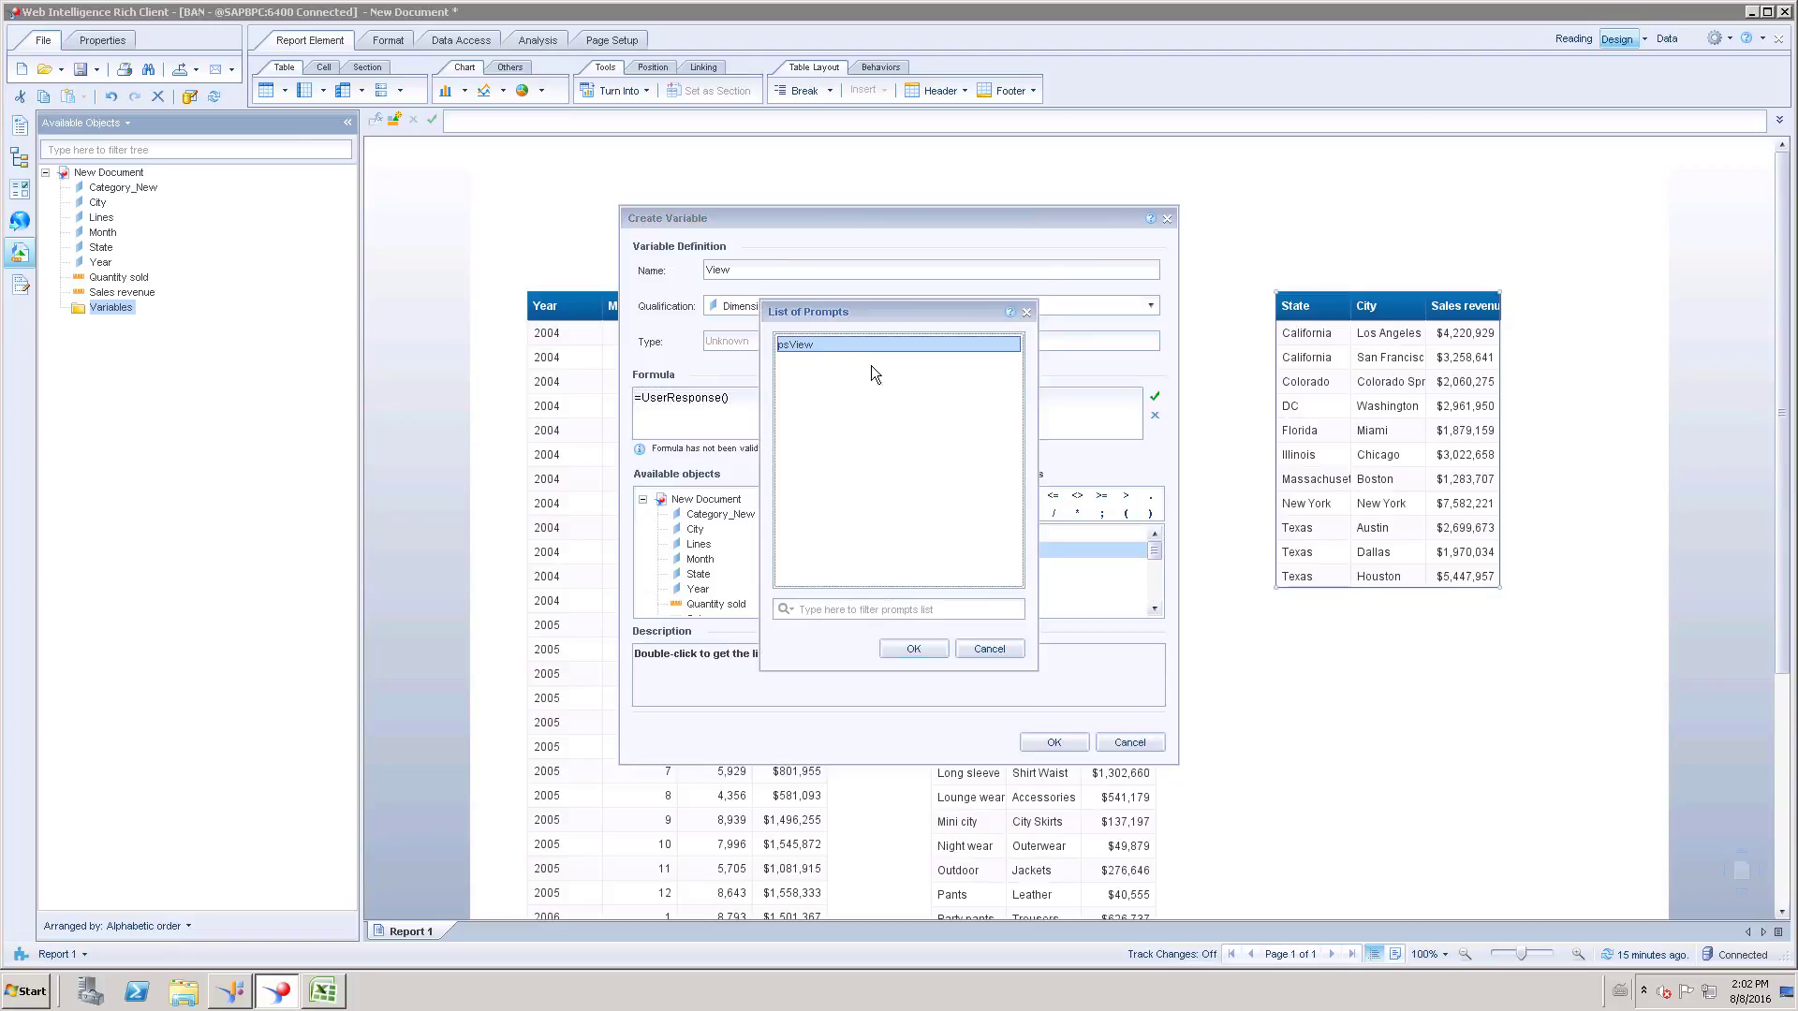
click(901, 648)
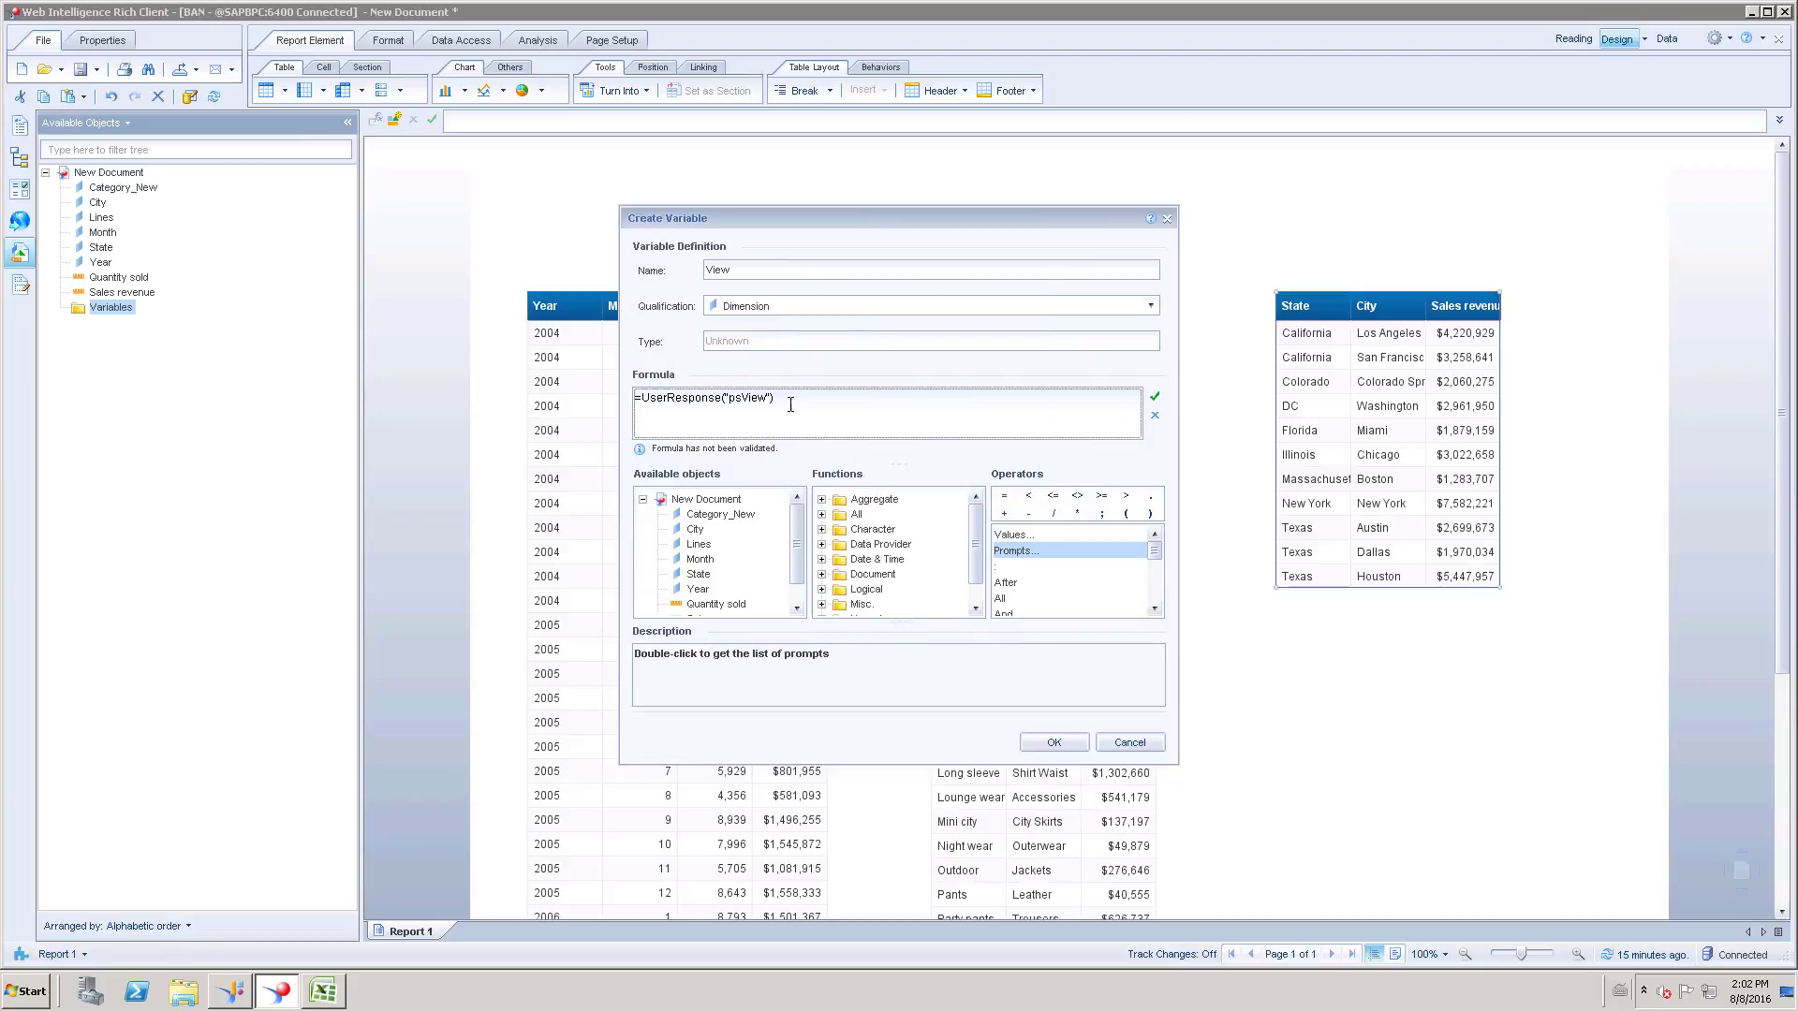
click(1157, 395)
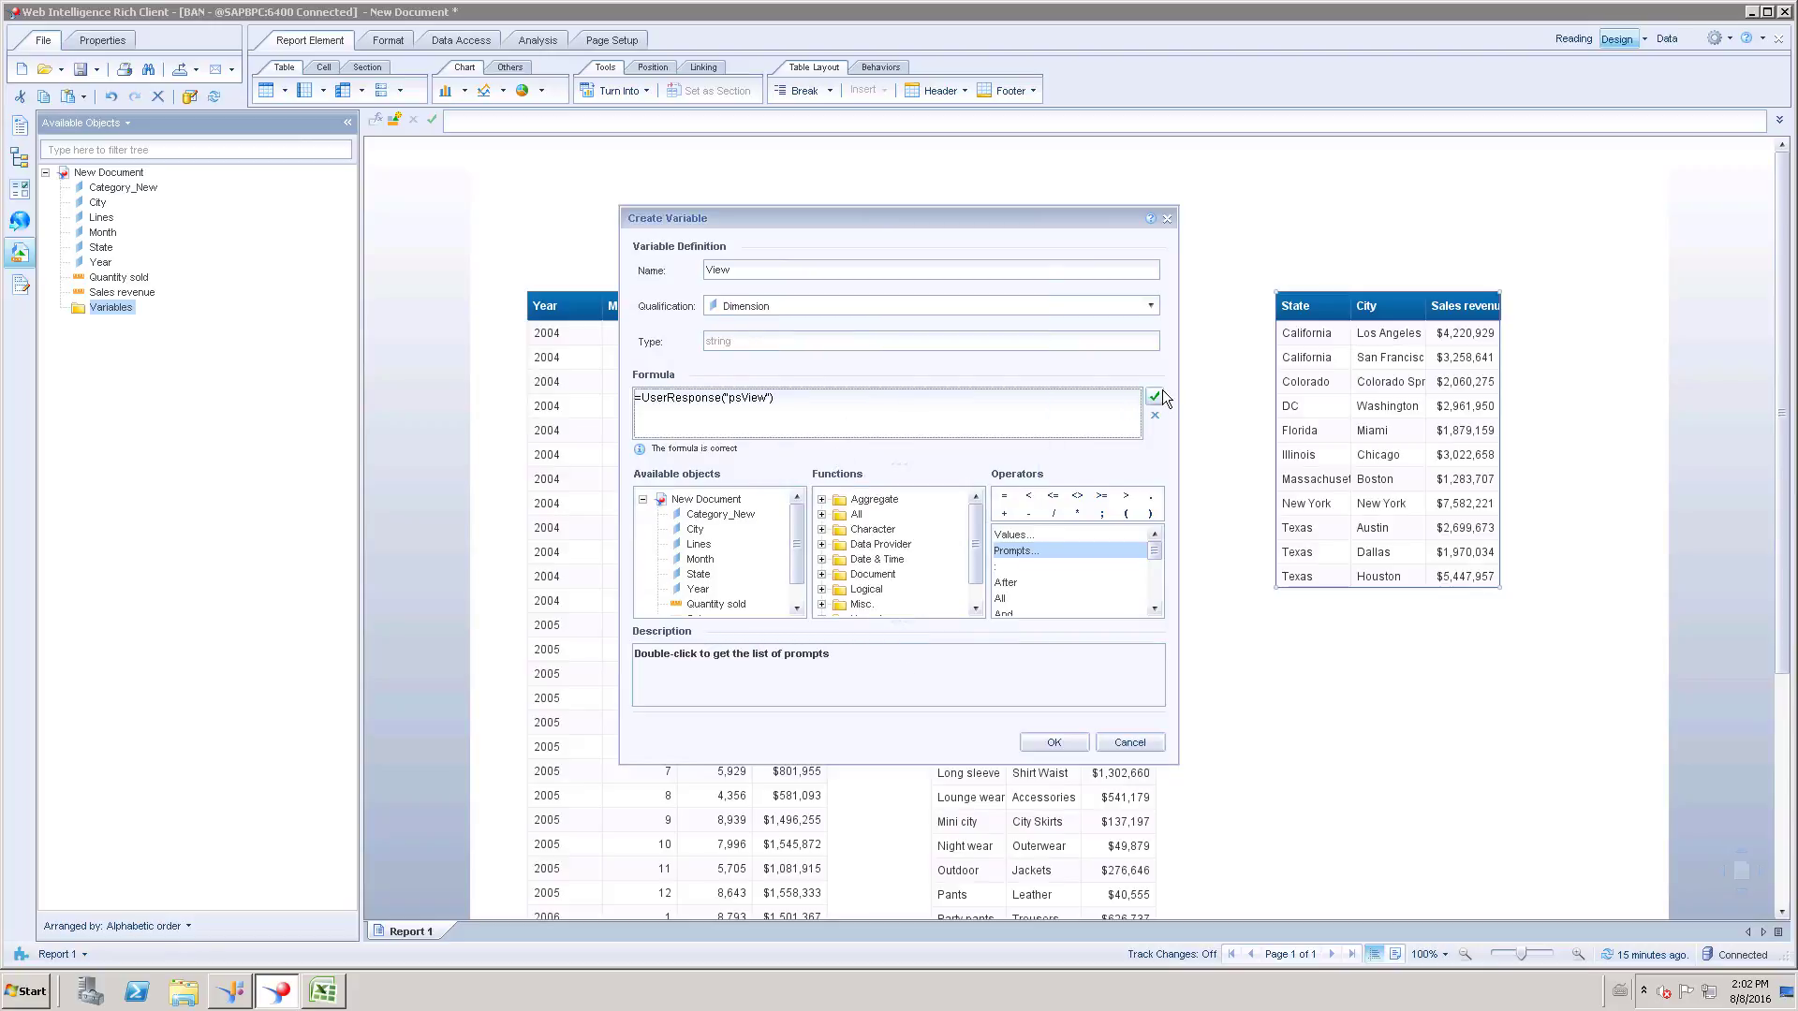
click(1039, 742)
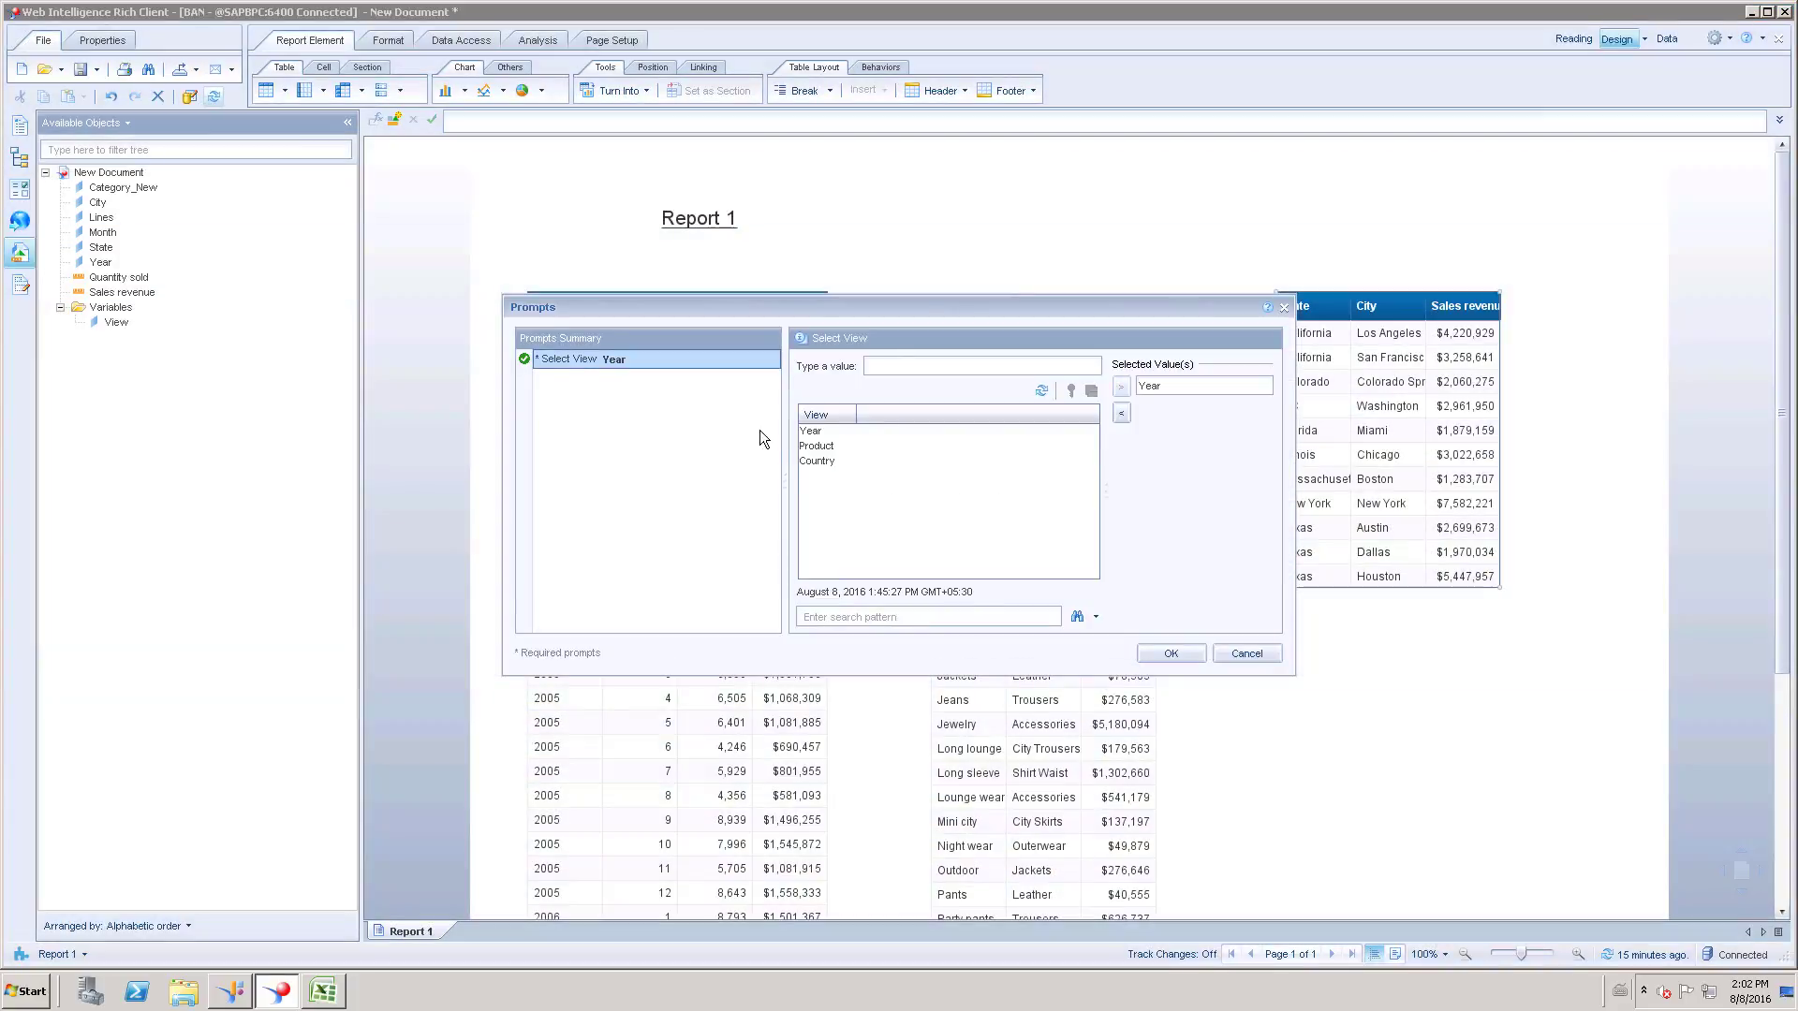
Answer the View prompt with Product and refresh Report 1.
double_click(816, 446)
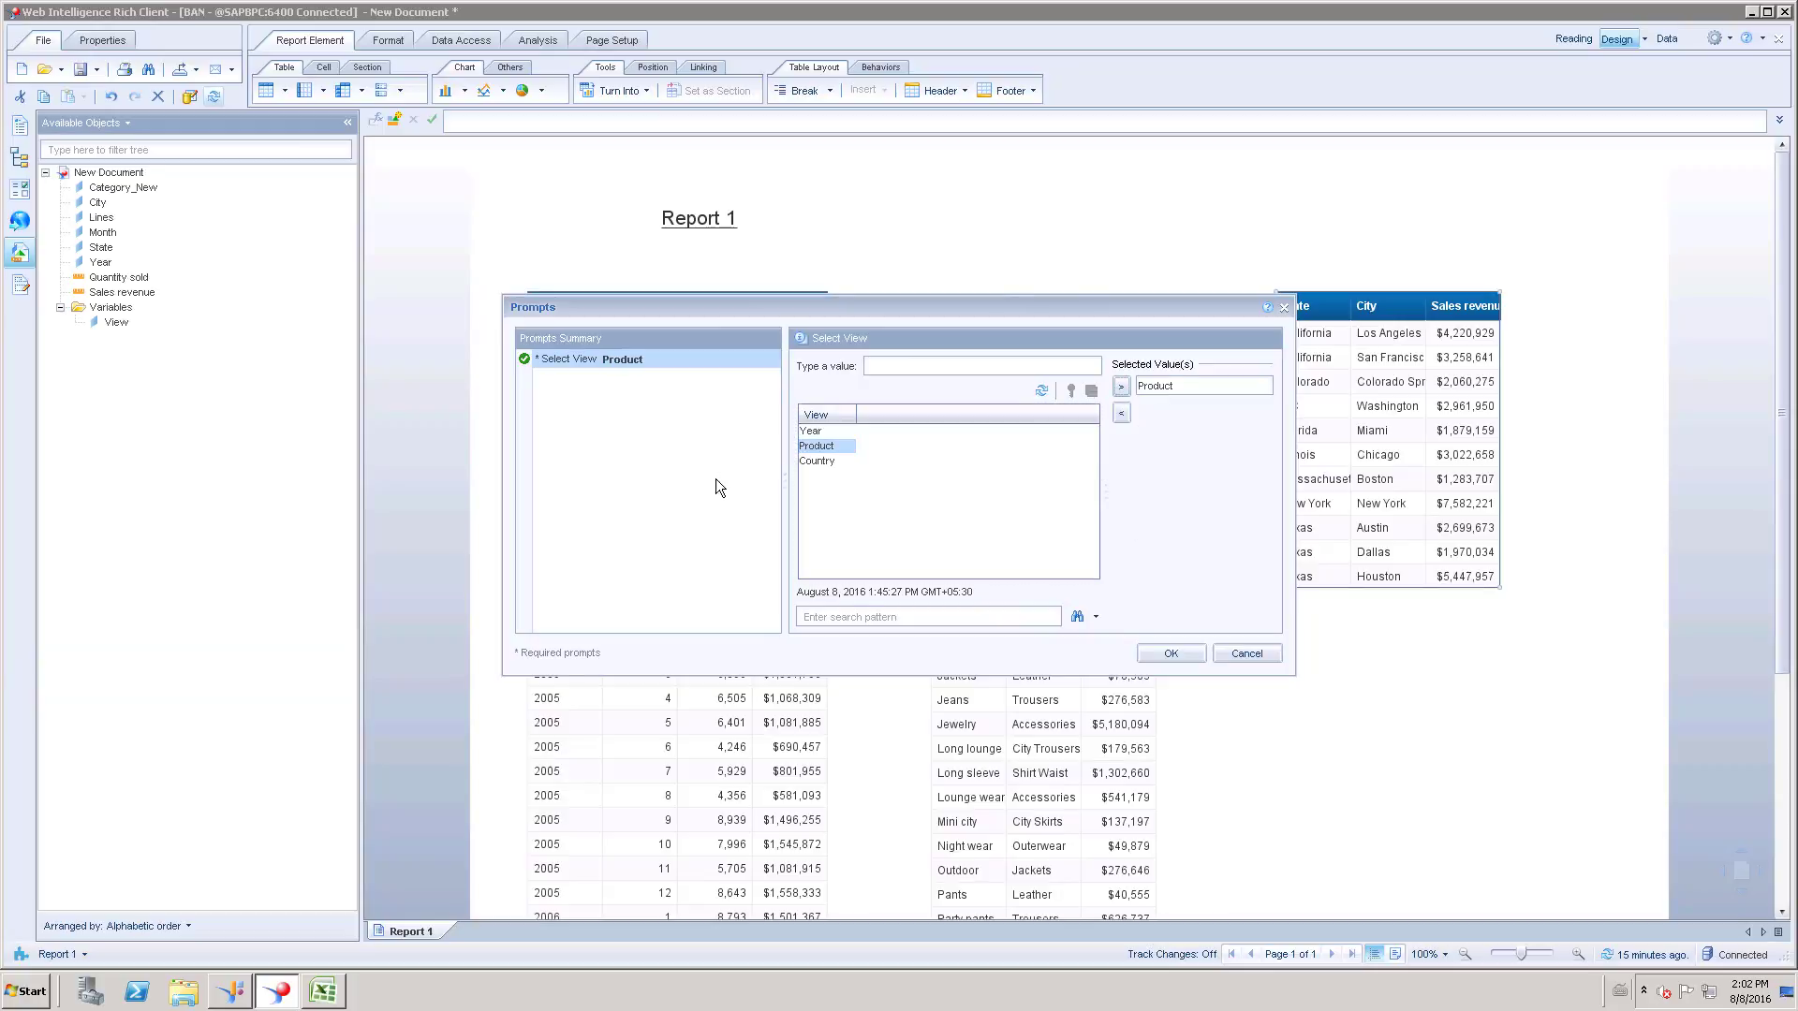
click(1163, 652)
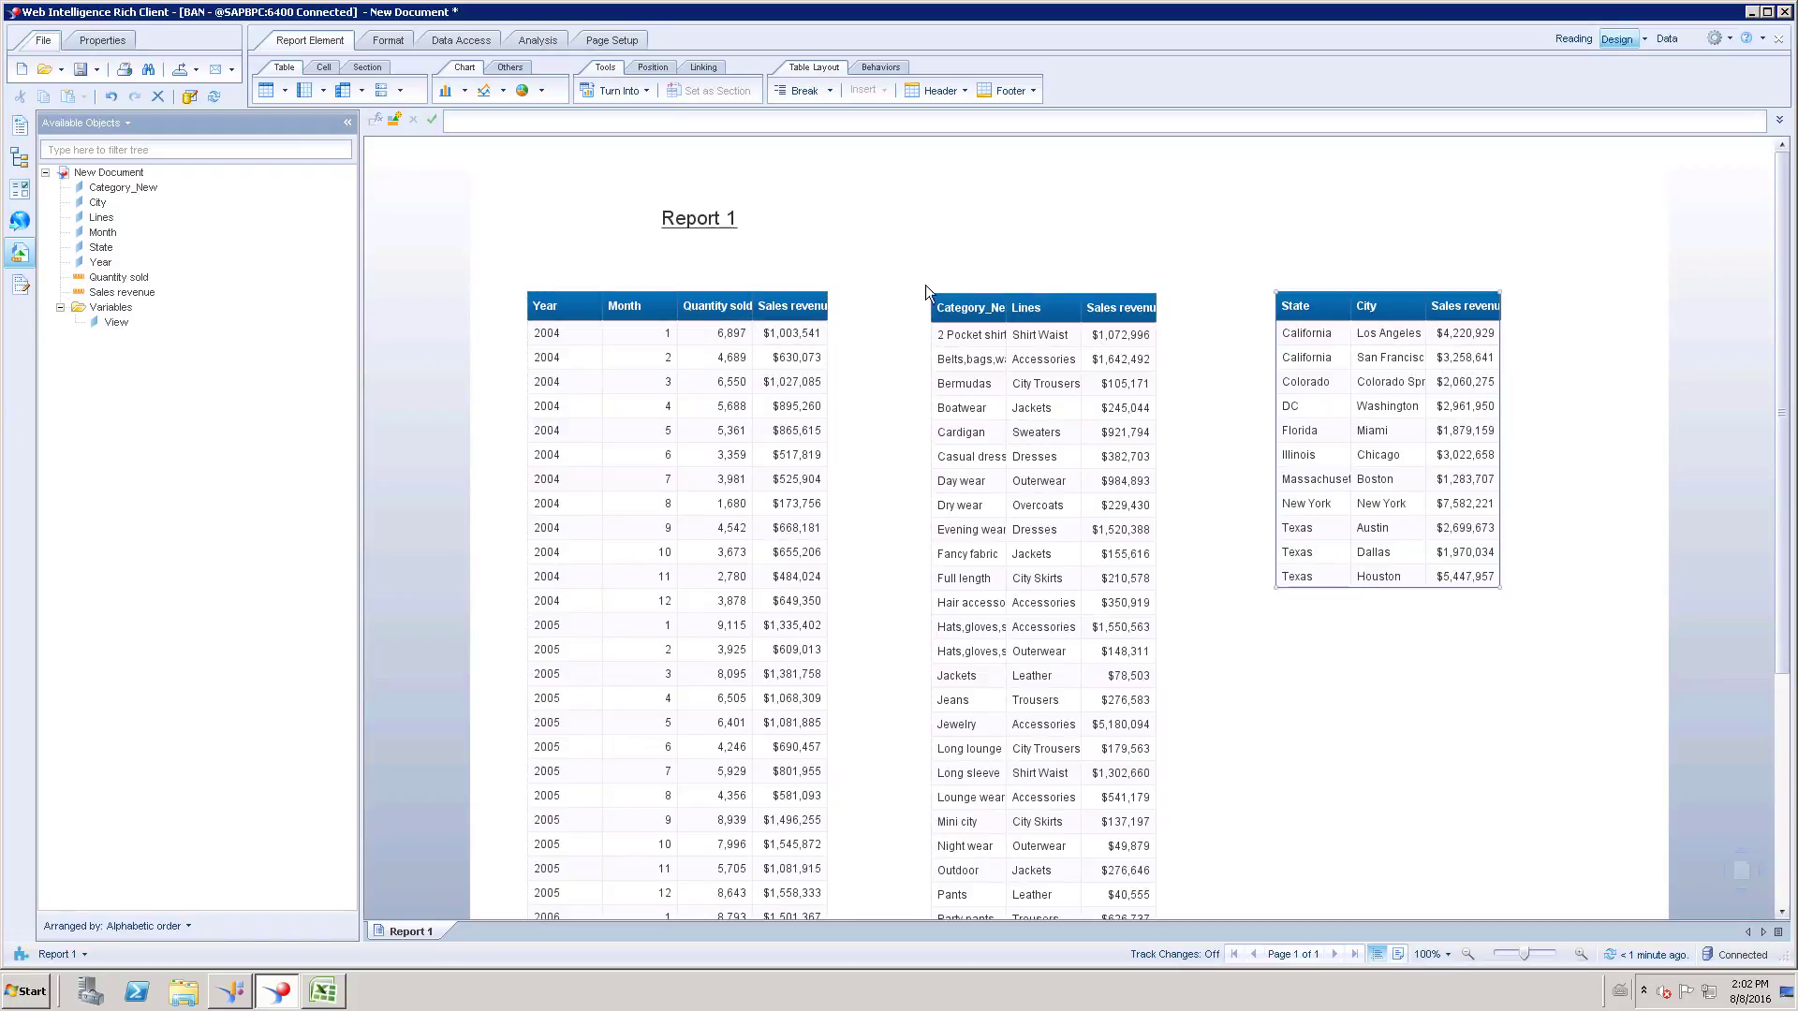
In the Year table's format settings, enable formula-based hiding and insert [View] into the formula.
right_click(568, 287)
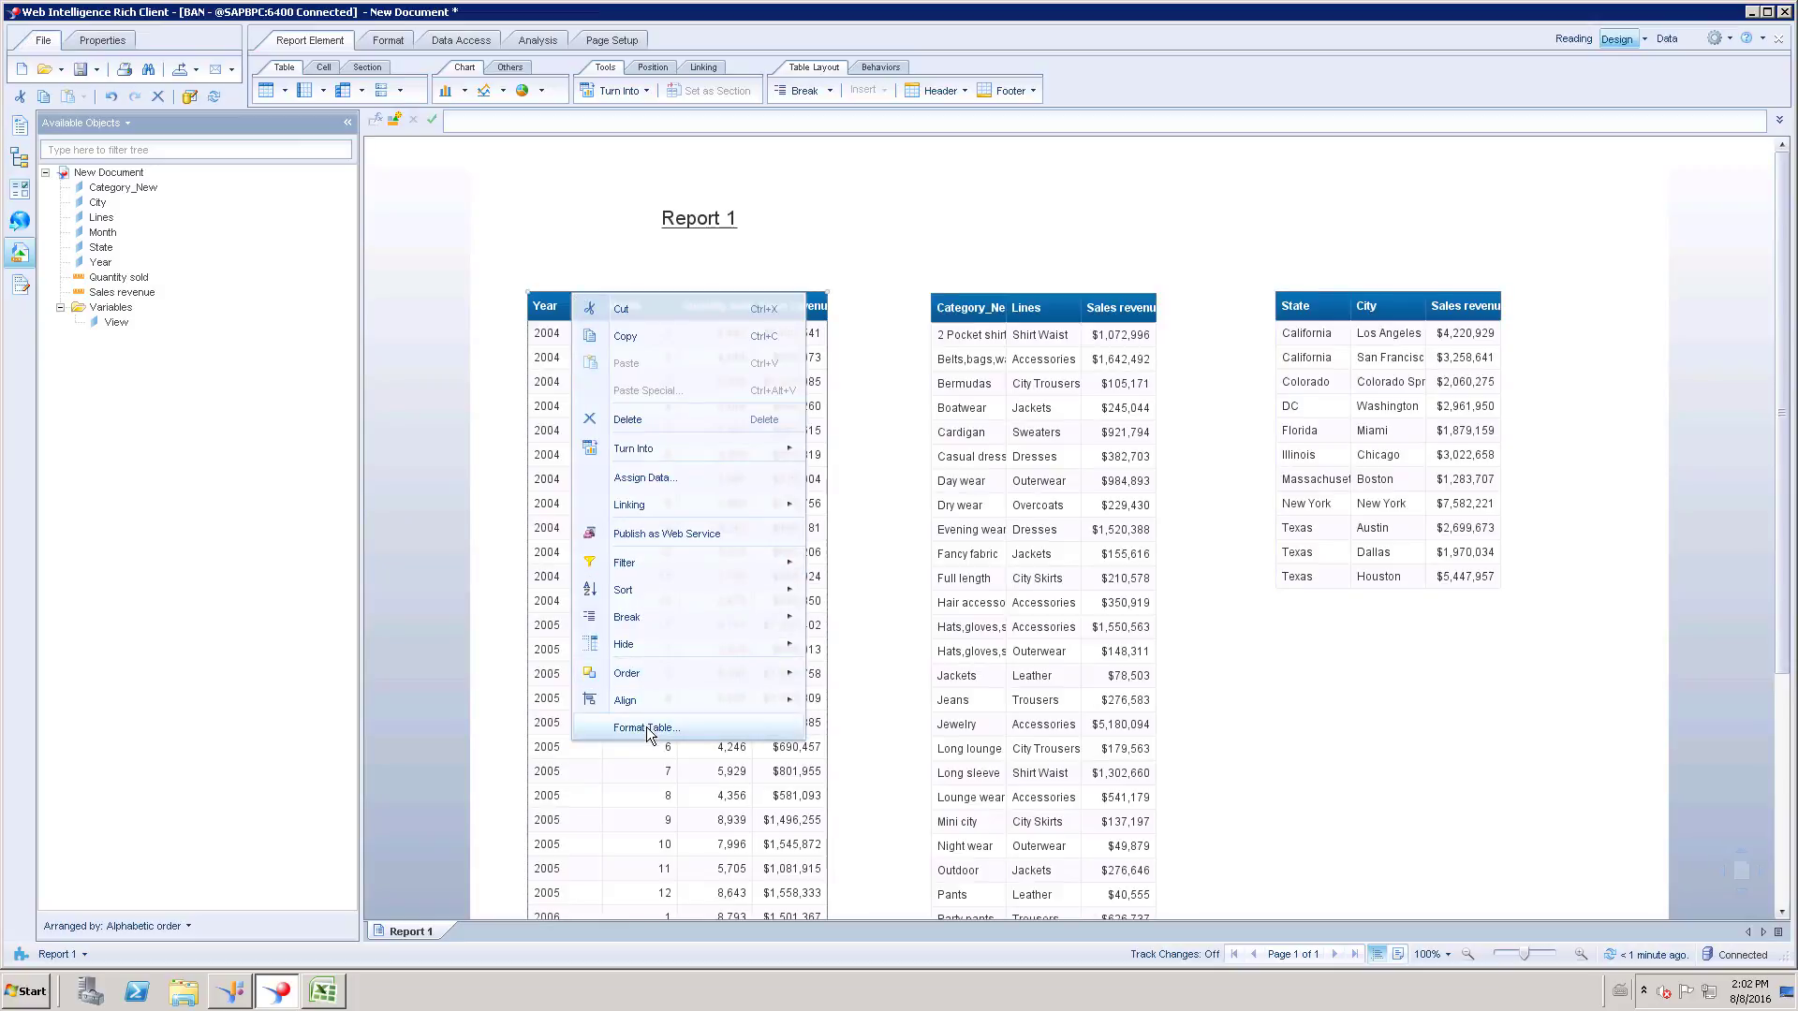
click(646, 728)
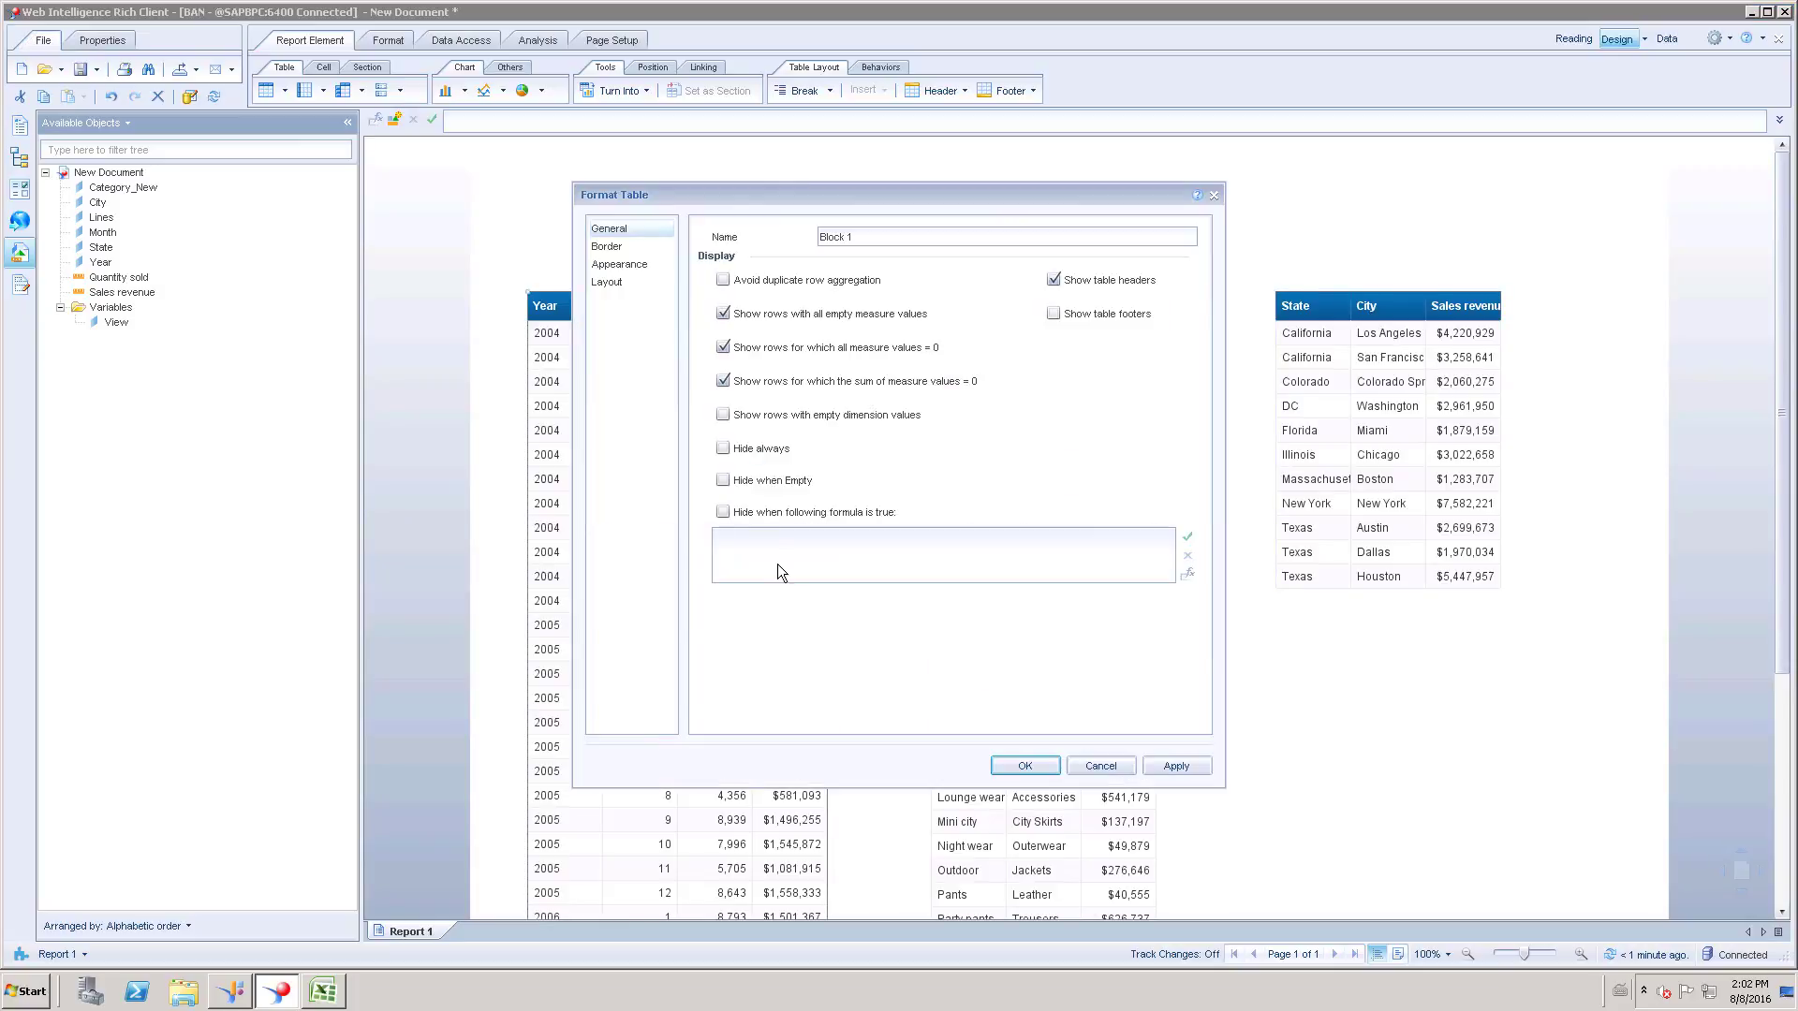
click(722, 512)
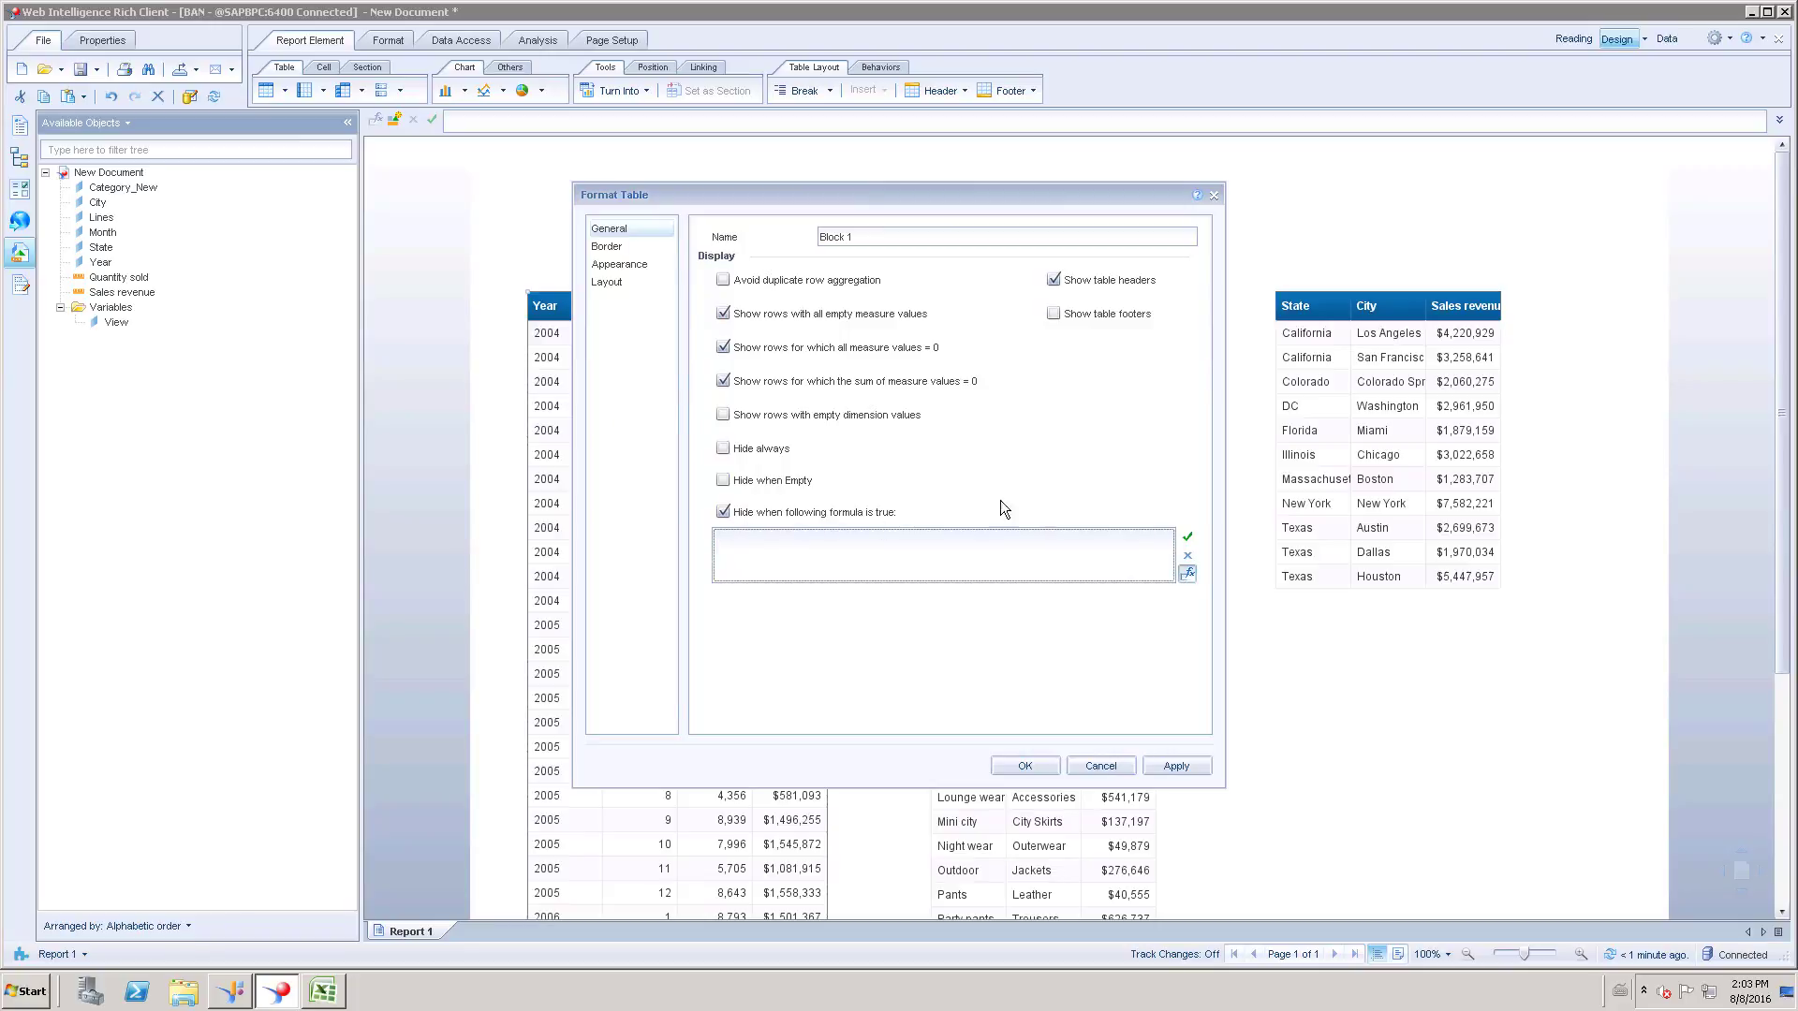
click(1187, 573)
click(715, 287)
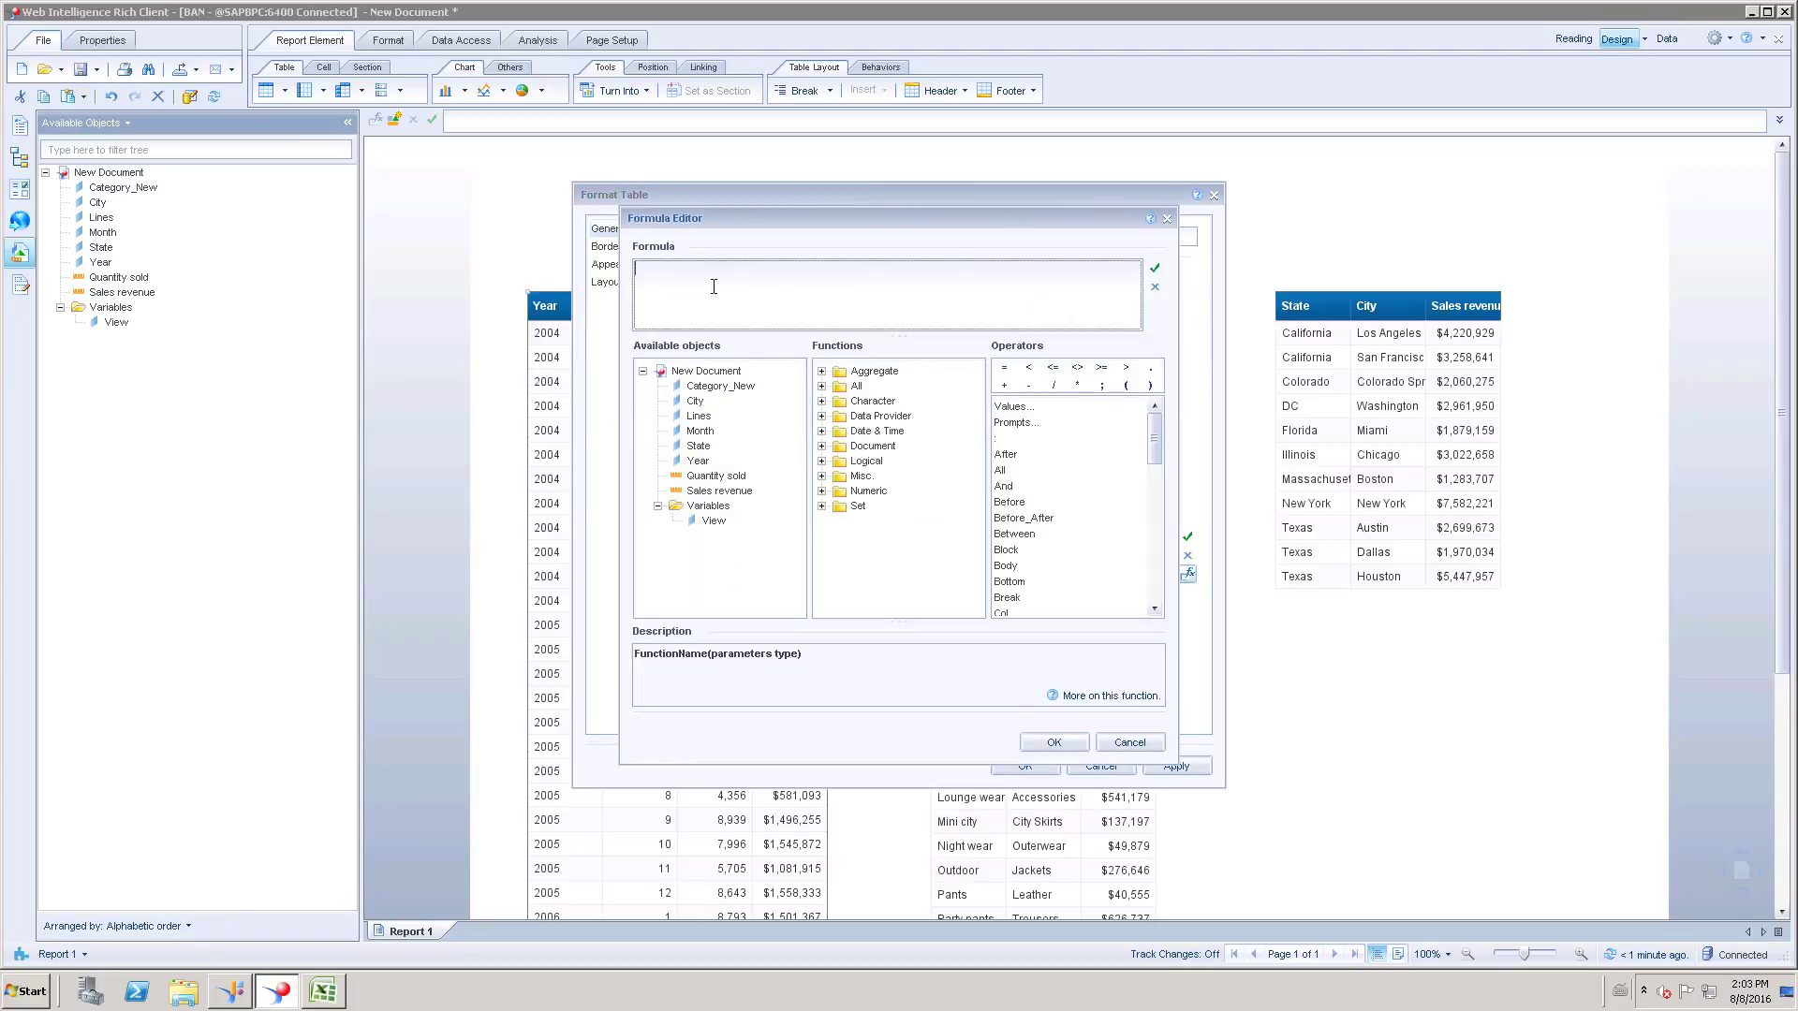
double_click(711, 520)
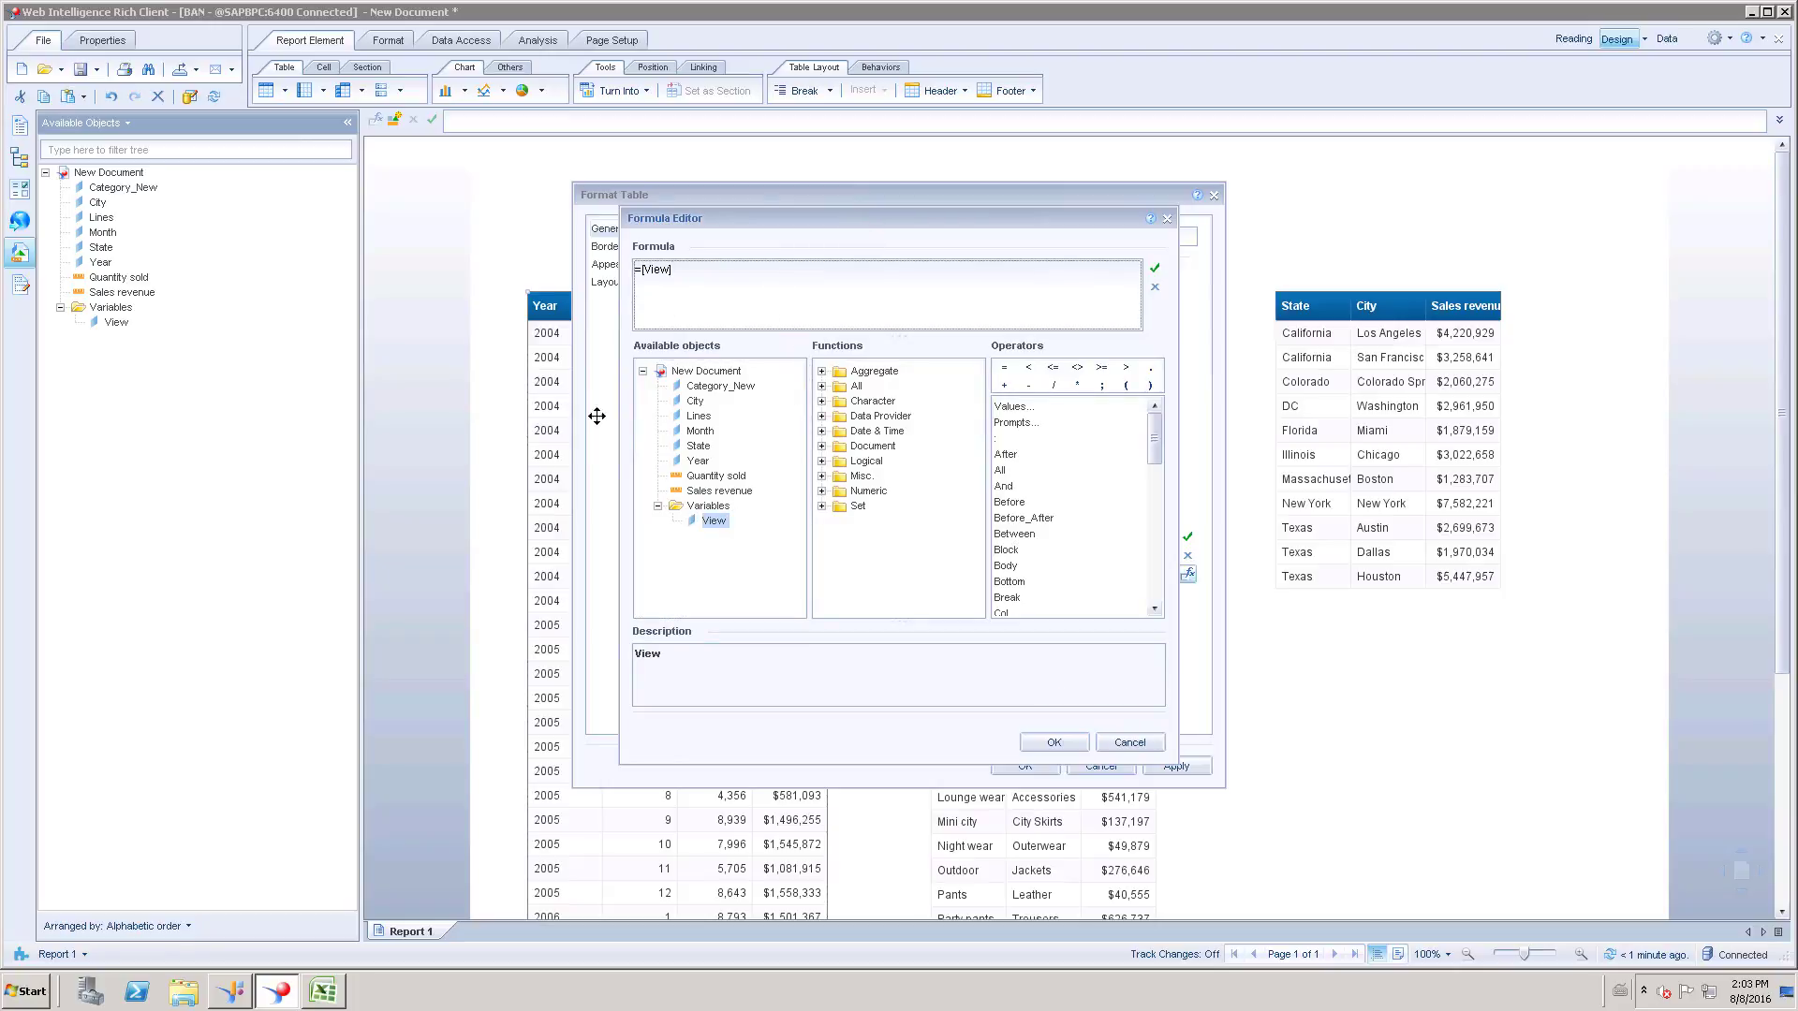
Complete the hide formula as =[View]<>"Year", fixing its quotes, then validate and apply it.
click(690, 277)
text(<>)
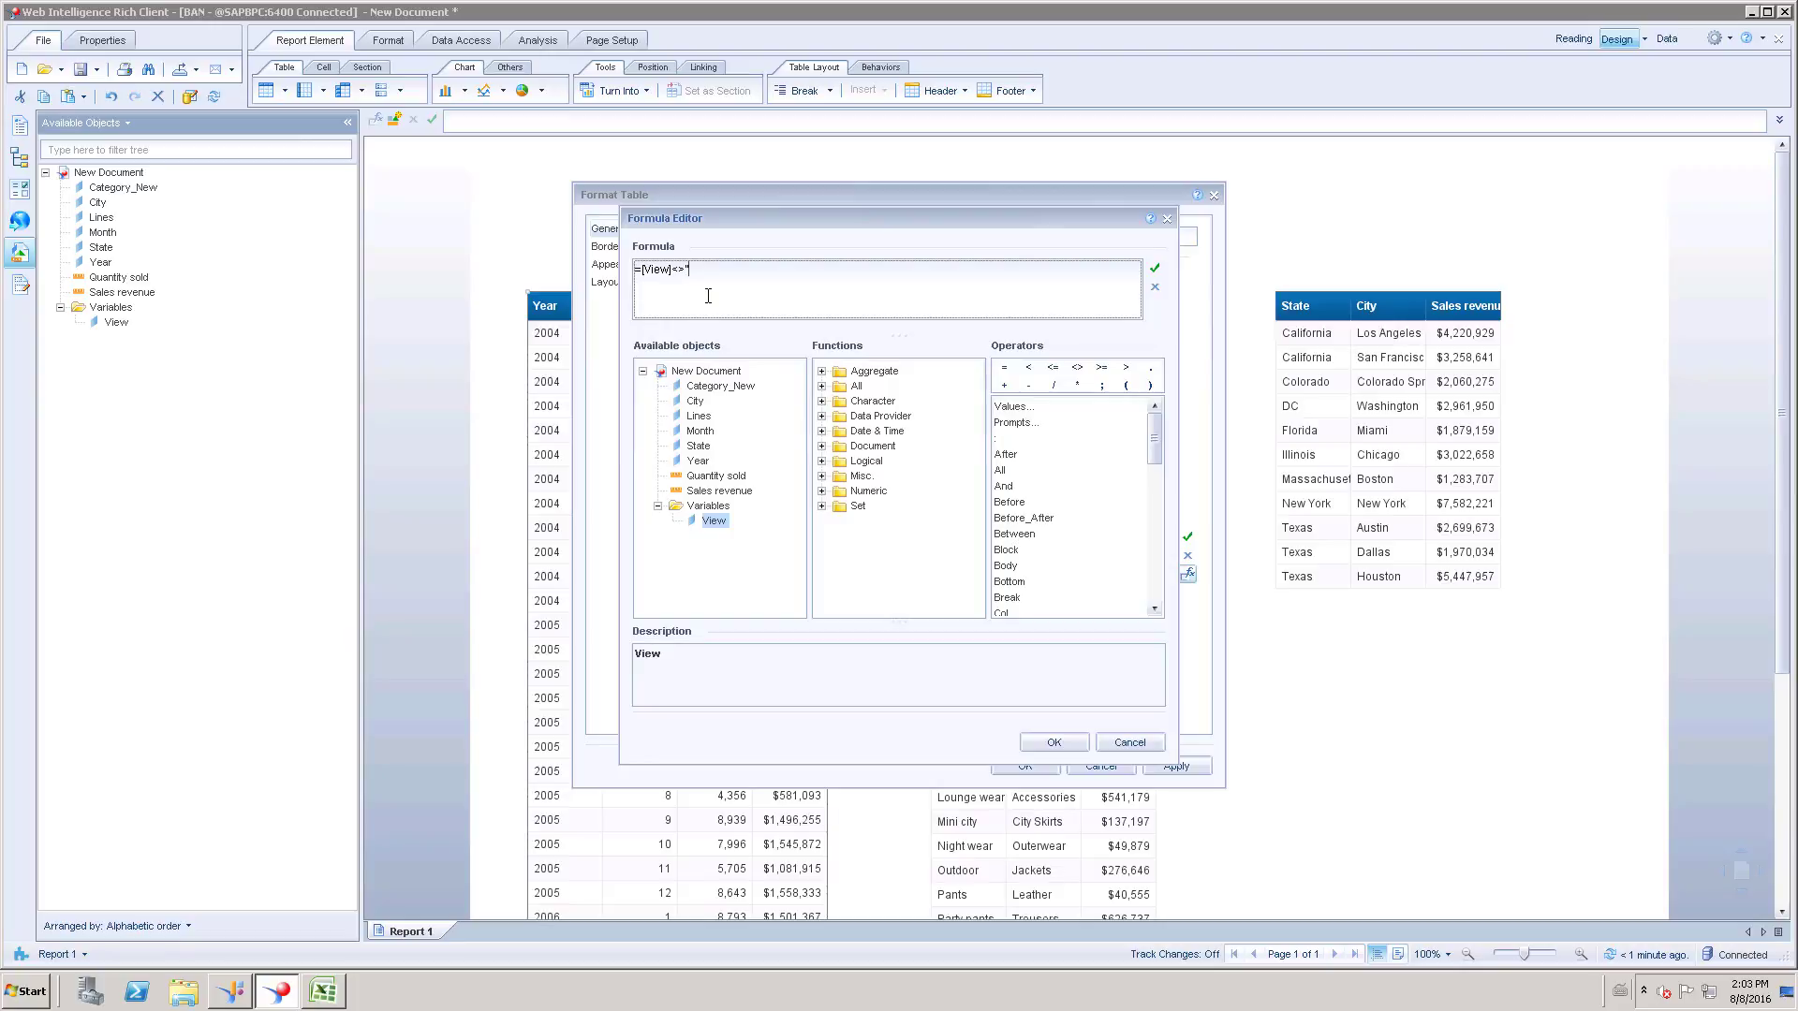
text(Year')
click(1154, 268)
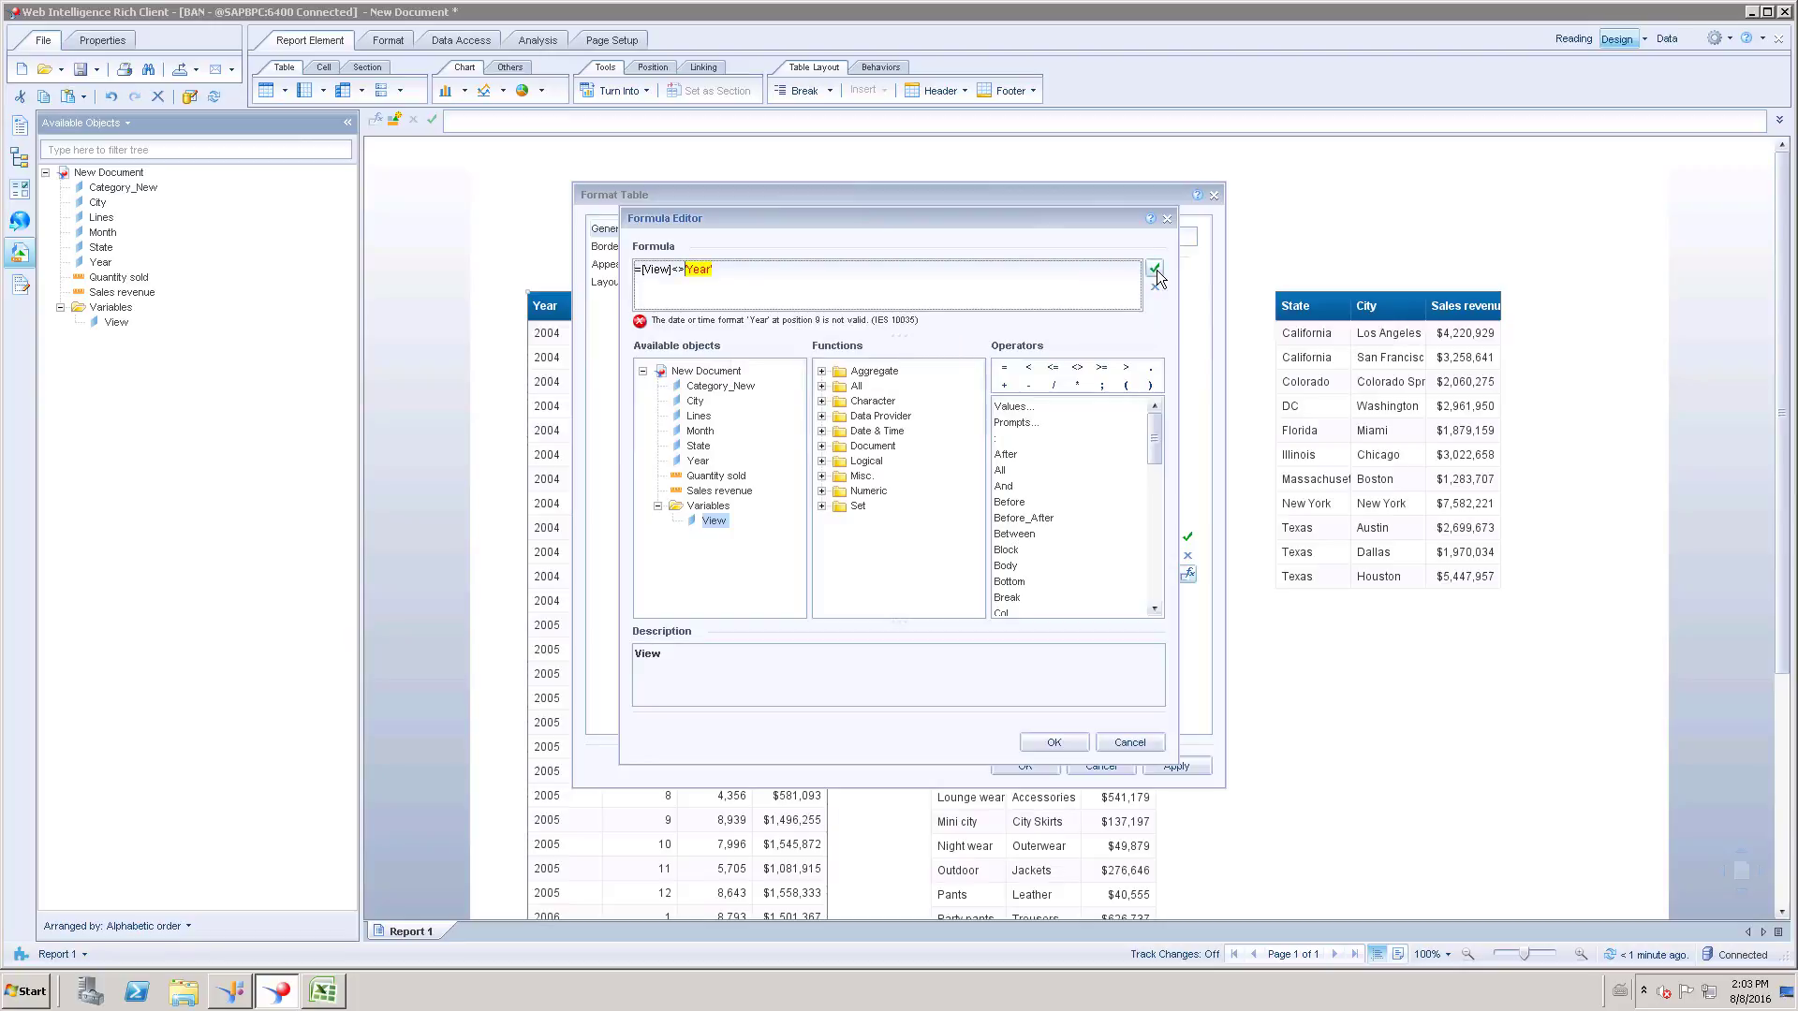
click(689, 269)
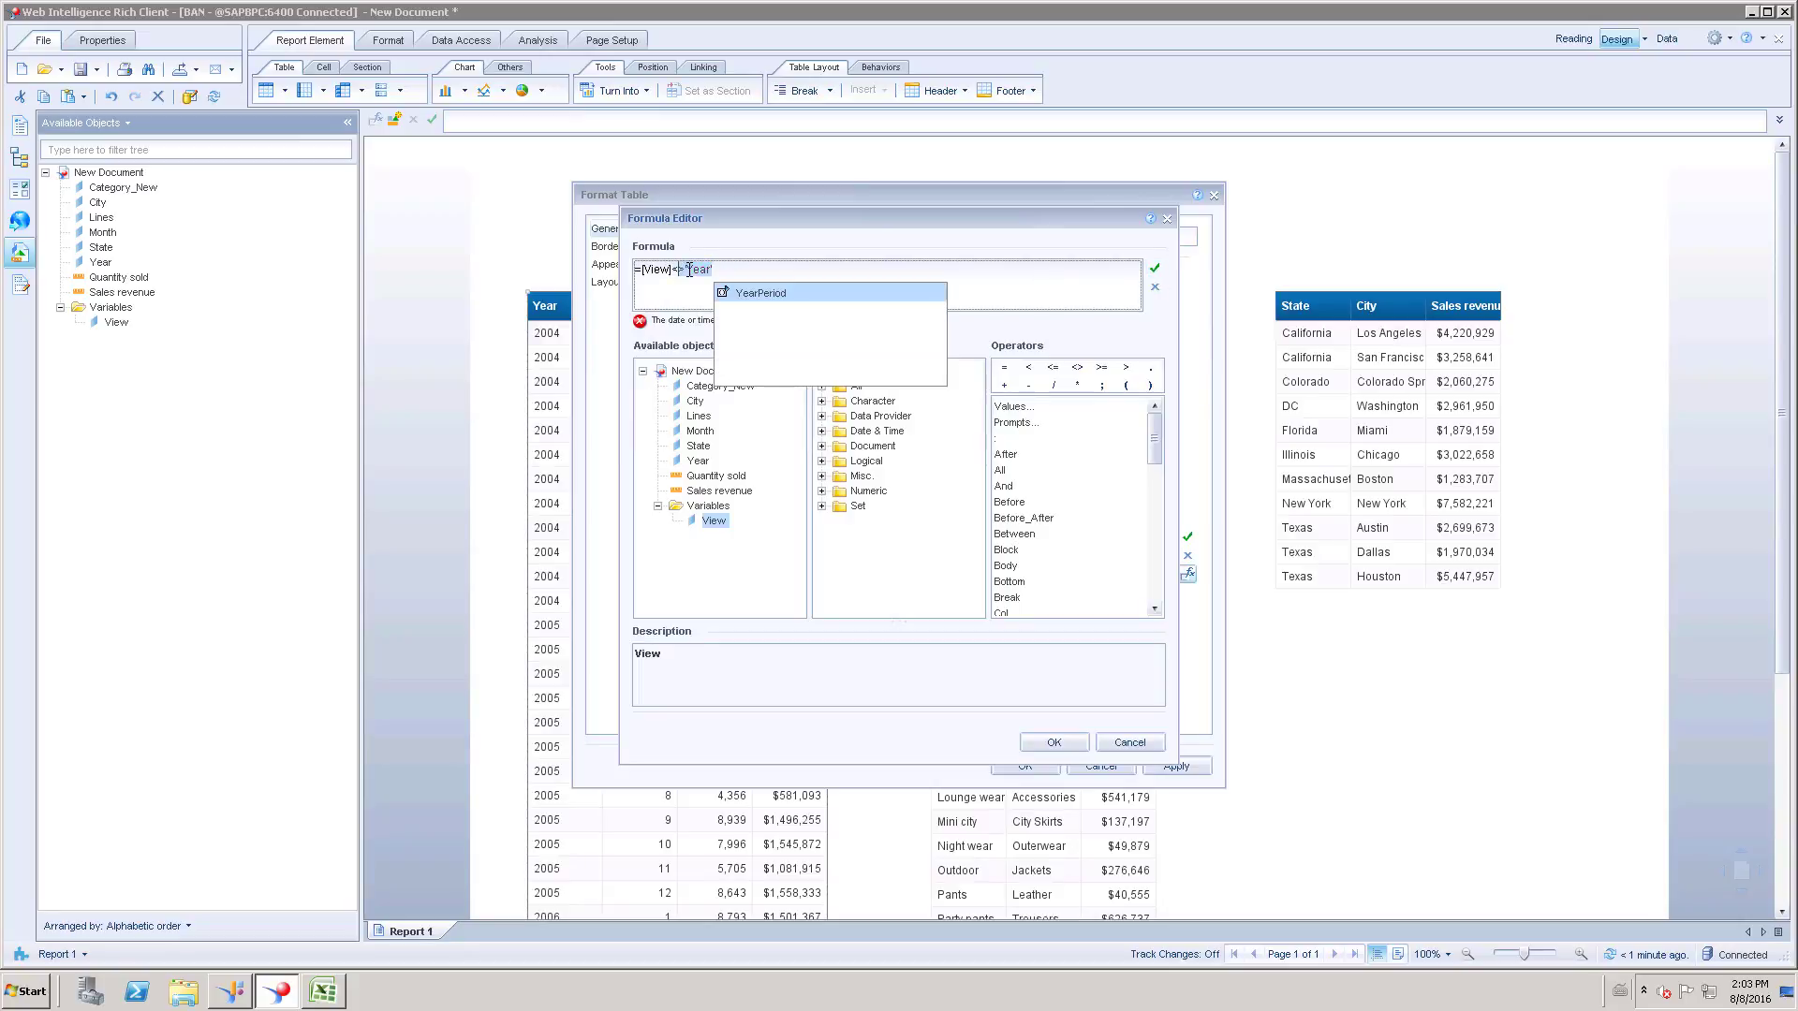
click(708, 304)
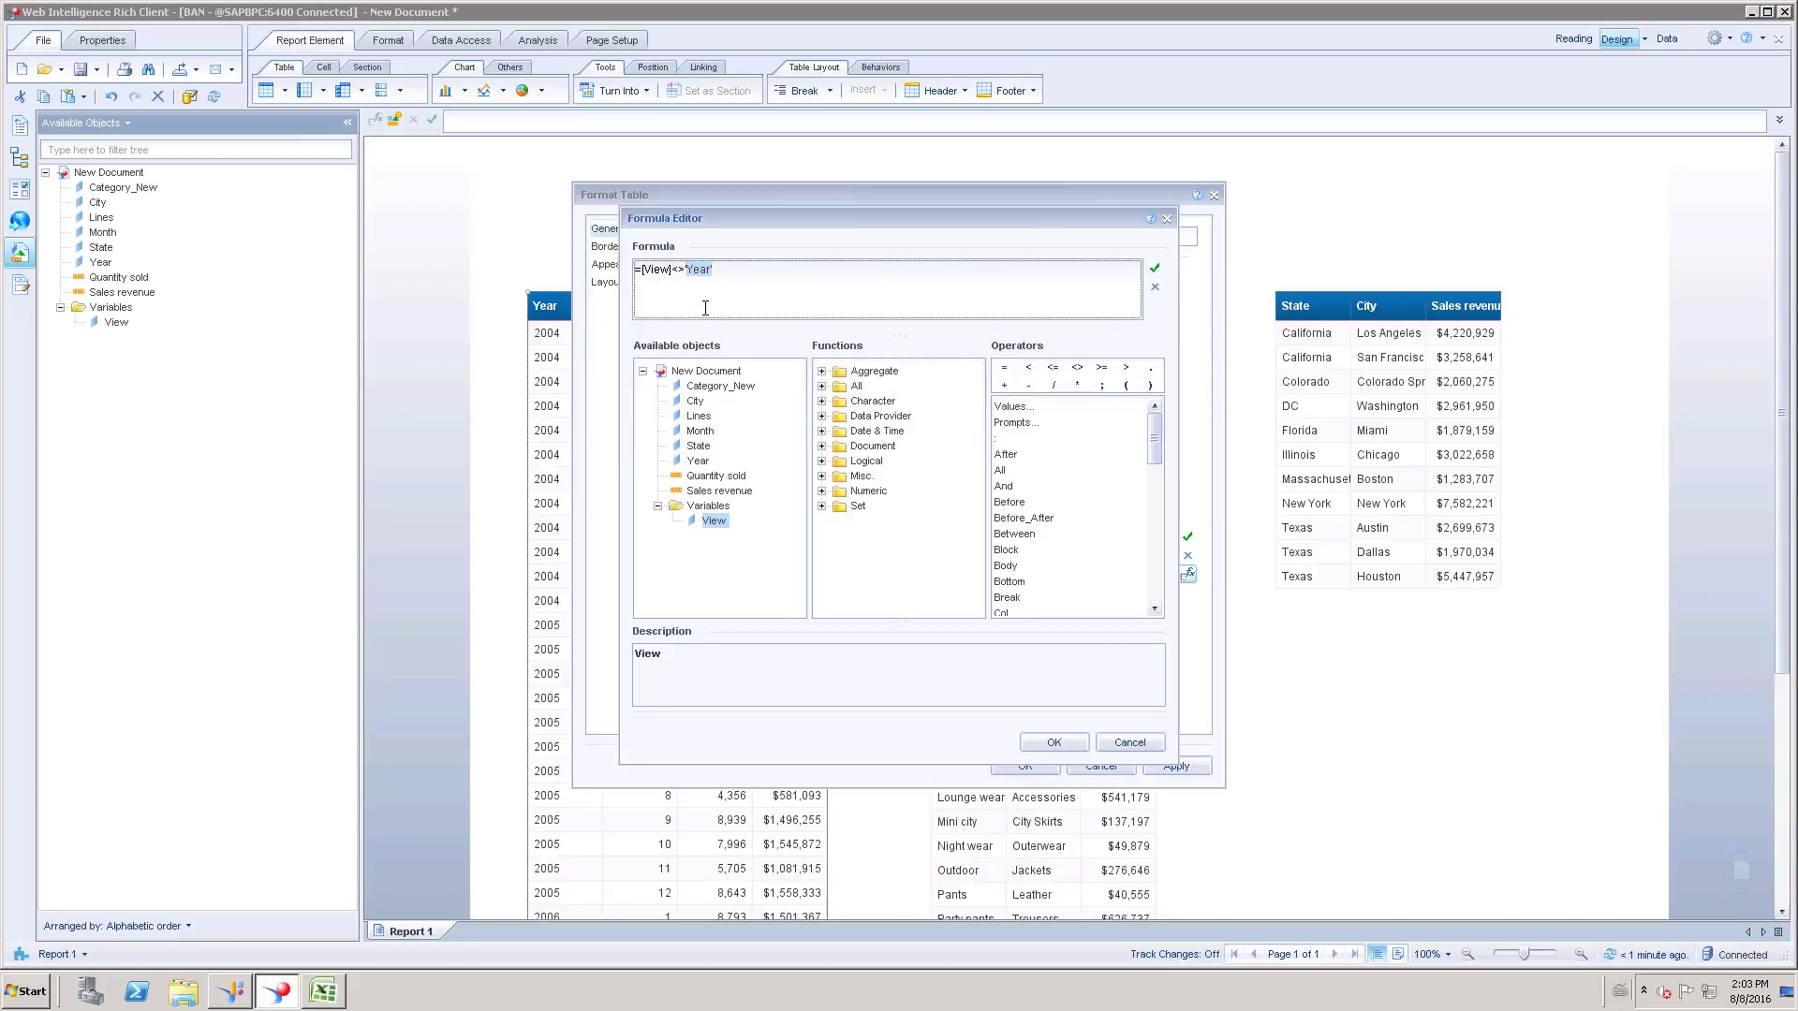
text("")
text(Year)
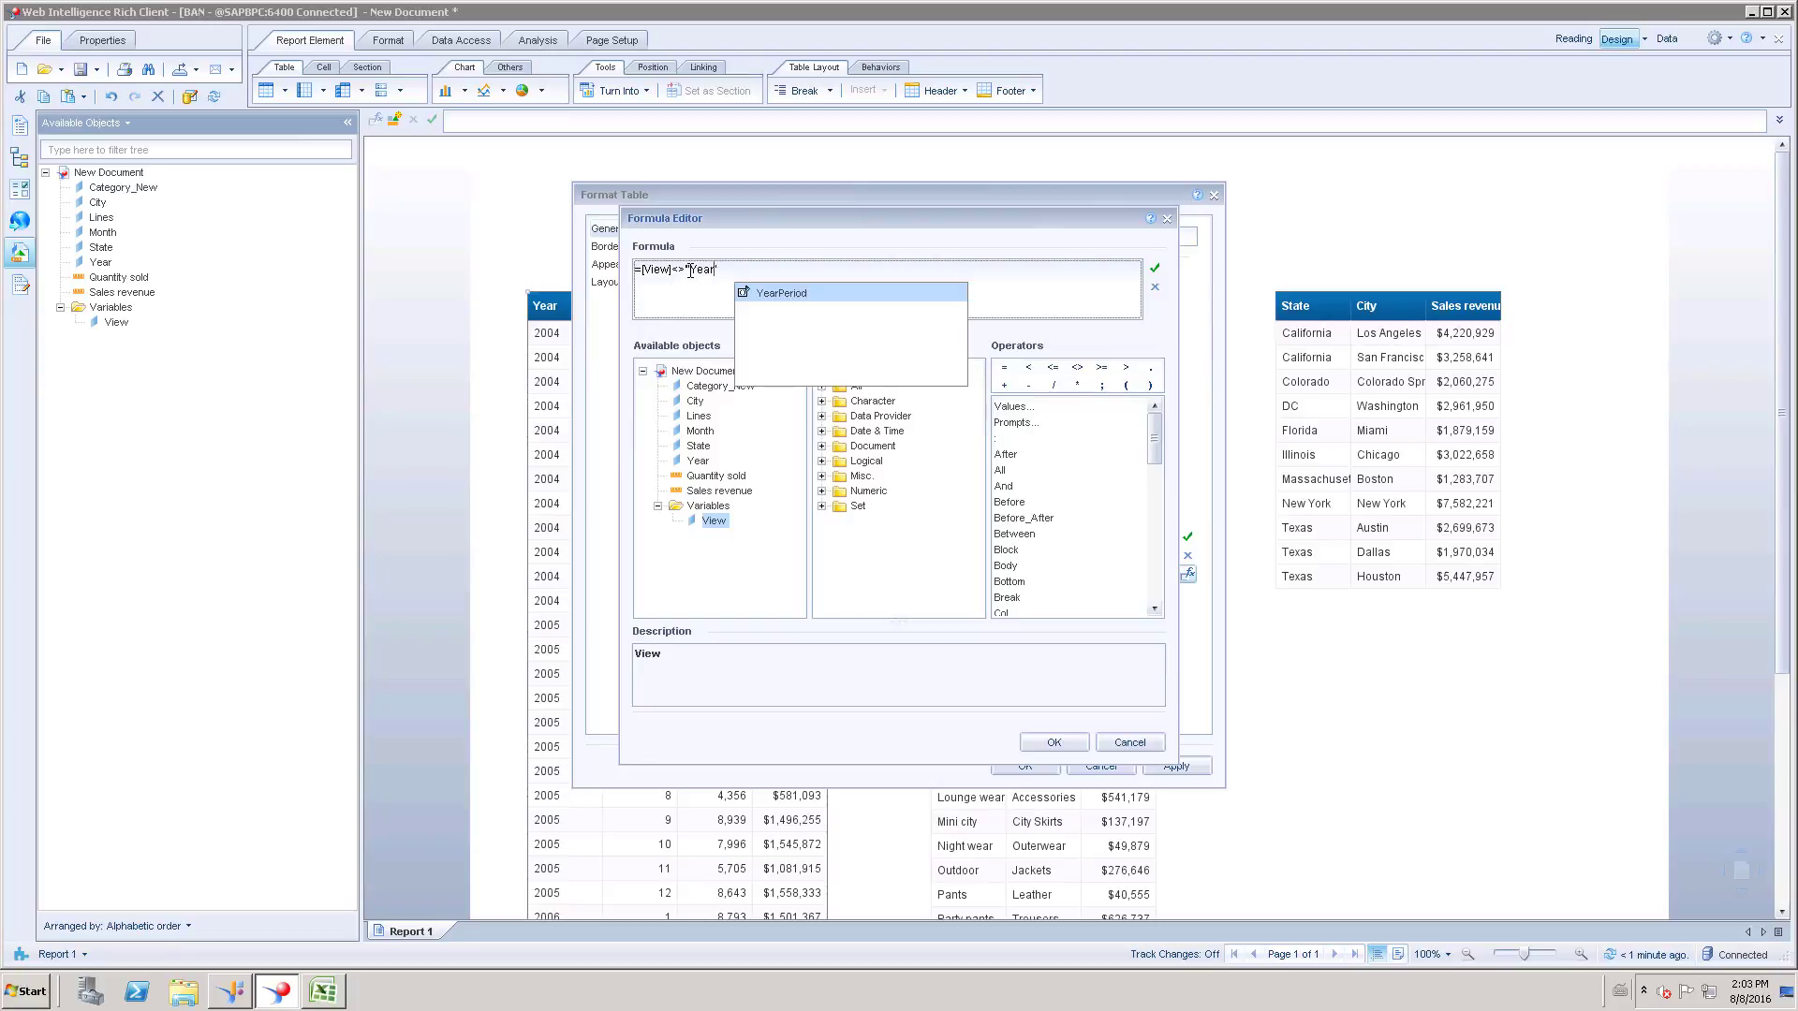
click(690, 271)
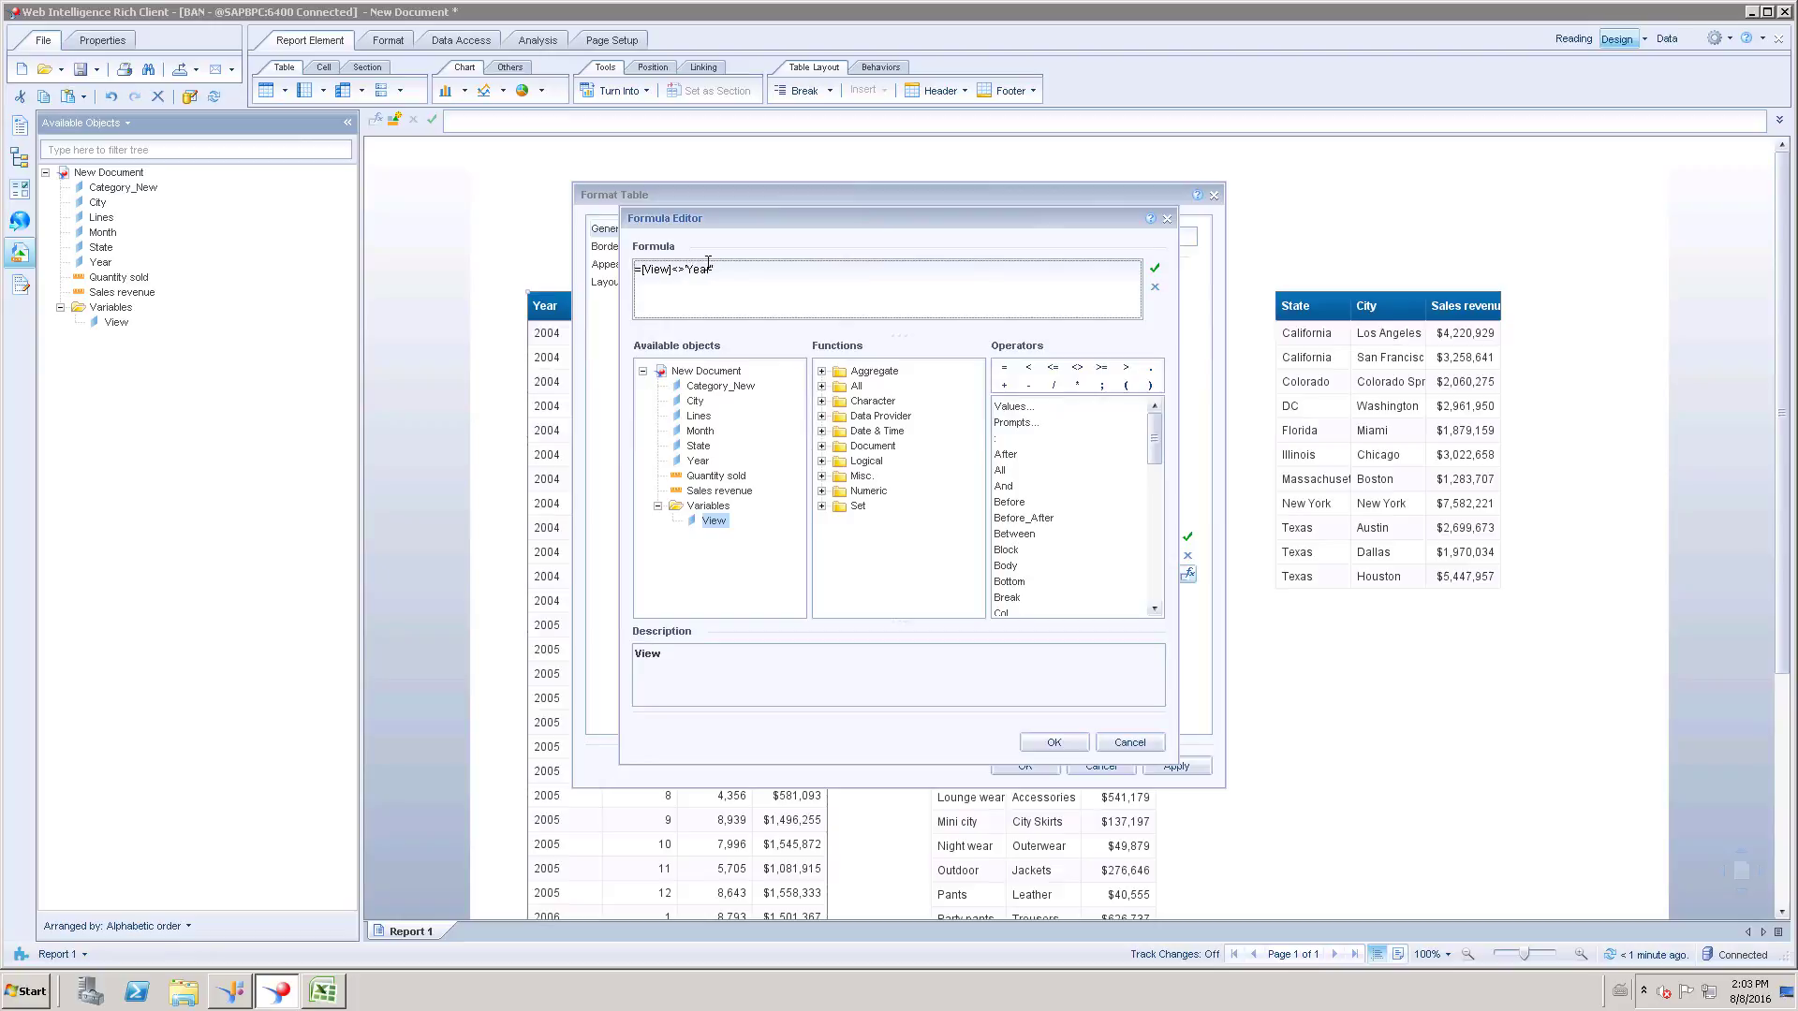
key(BackSpace)
text(")
key(BackSpace)
text(Y)
click(1154, 270)
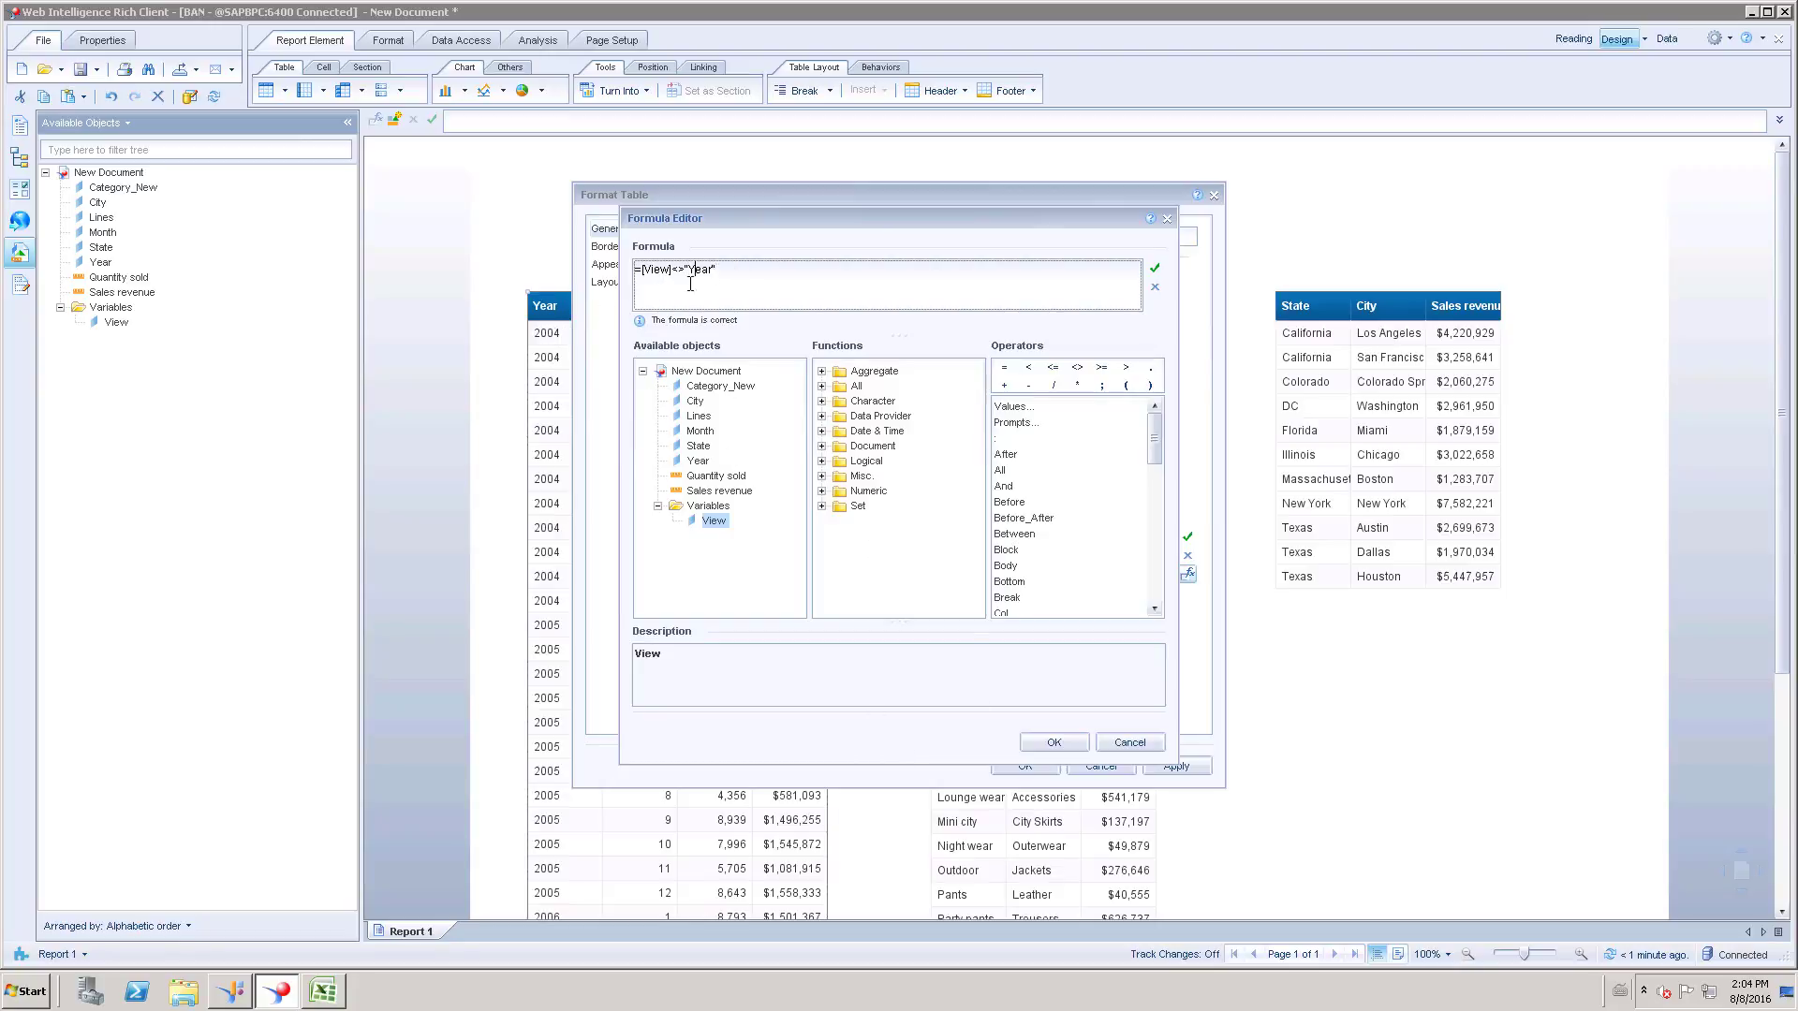
drag(718, 270, 608, 267)
key(ctrl+c)
click(1033, 742)
Apply the Year table's hide condition, then rerun the report with Product as the View answer.
click(1022, 769)
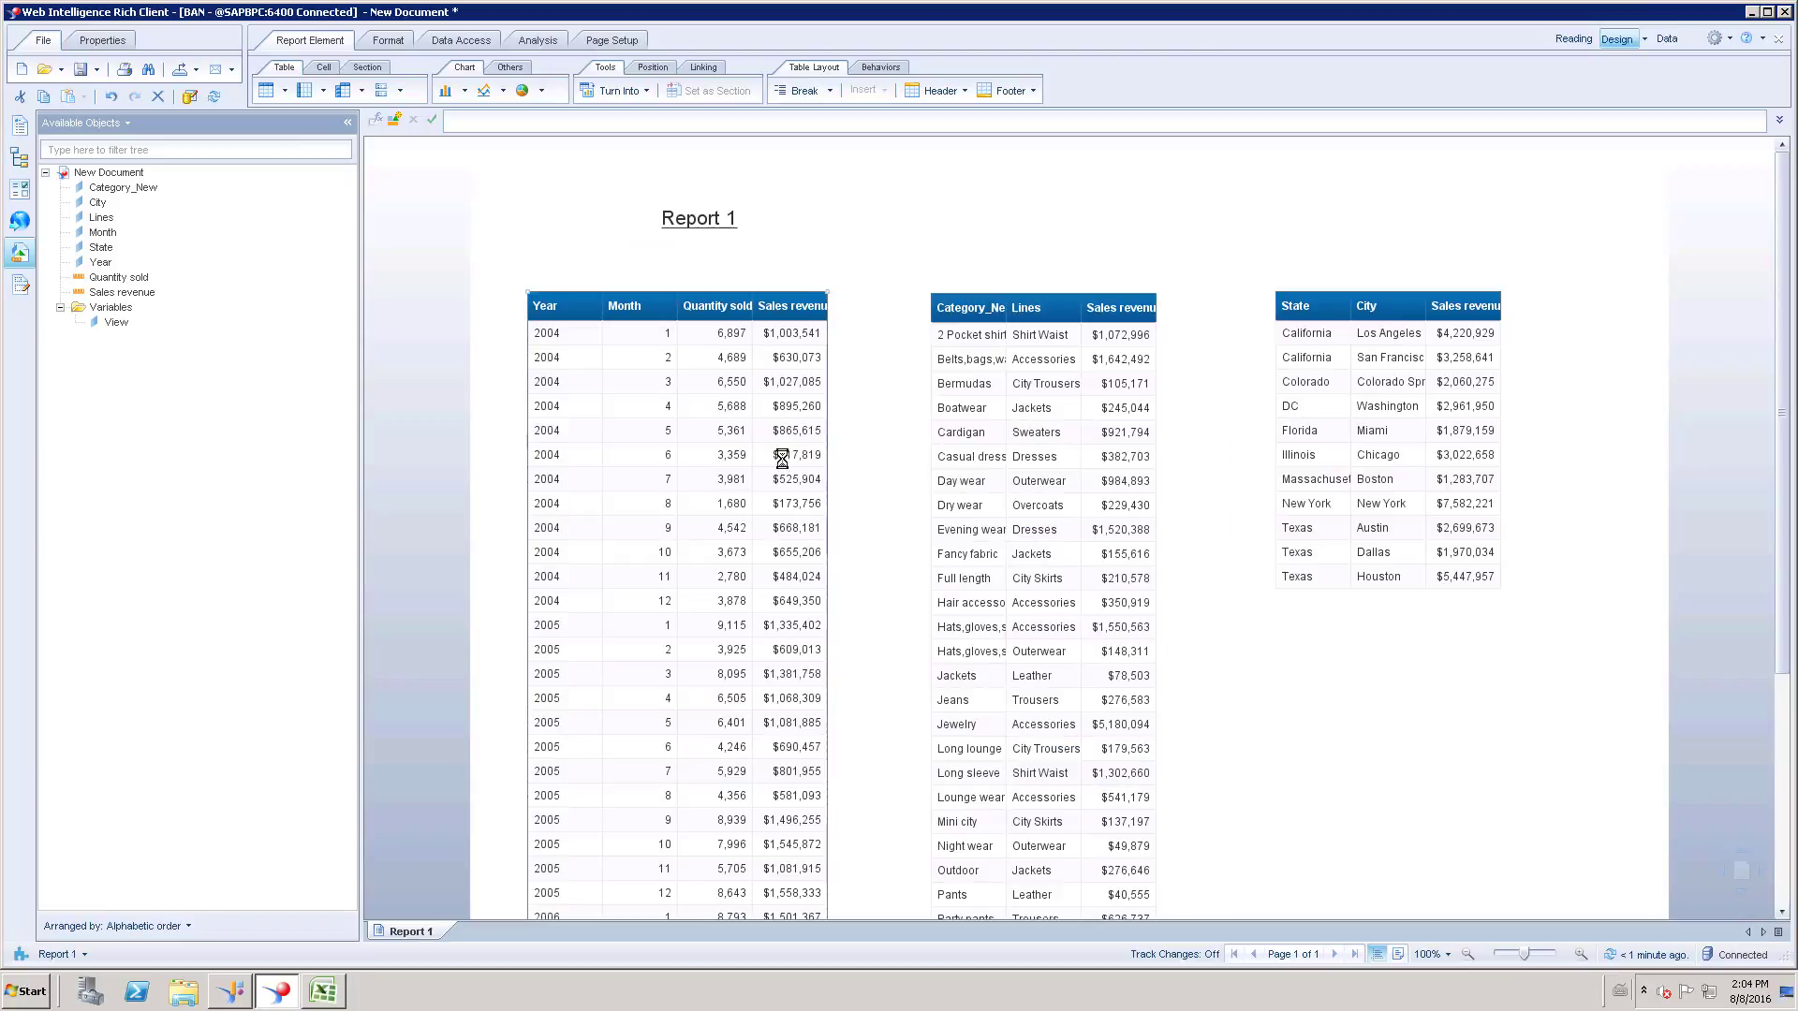
click(213, 98)
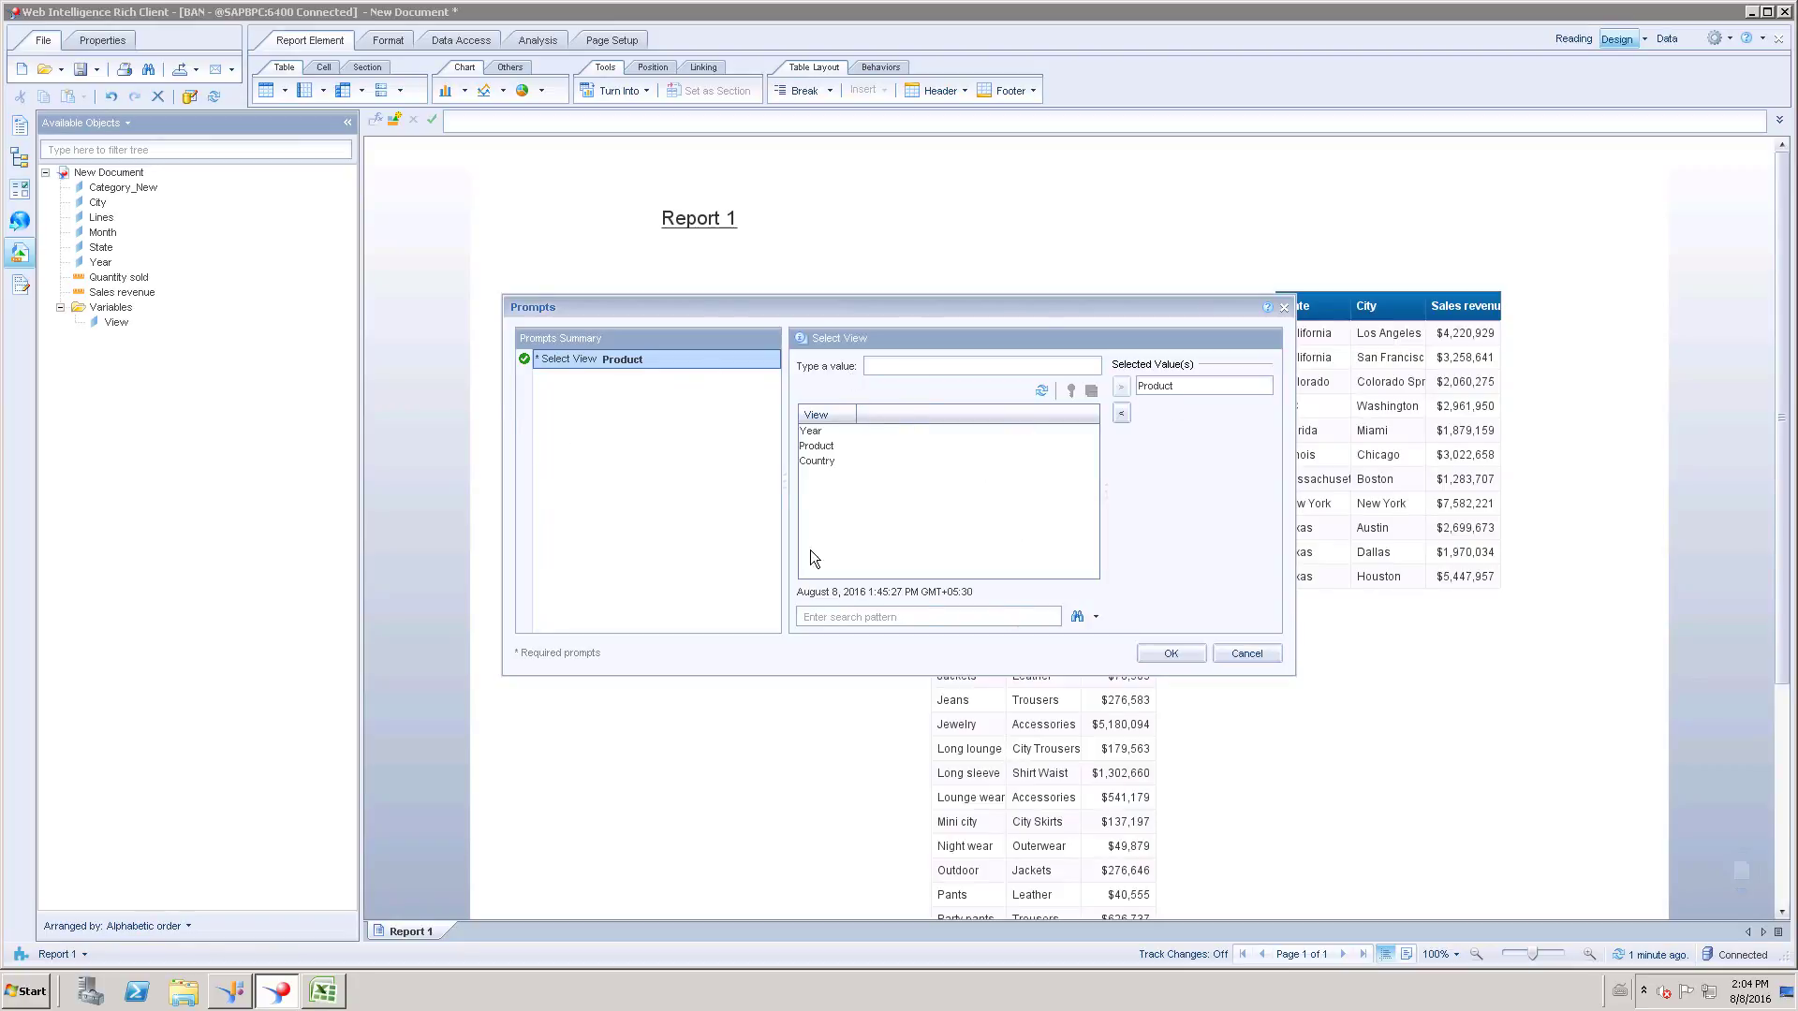
click(1234, 653)
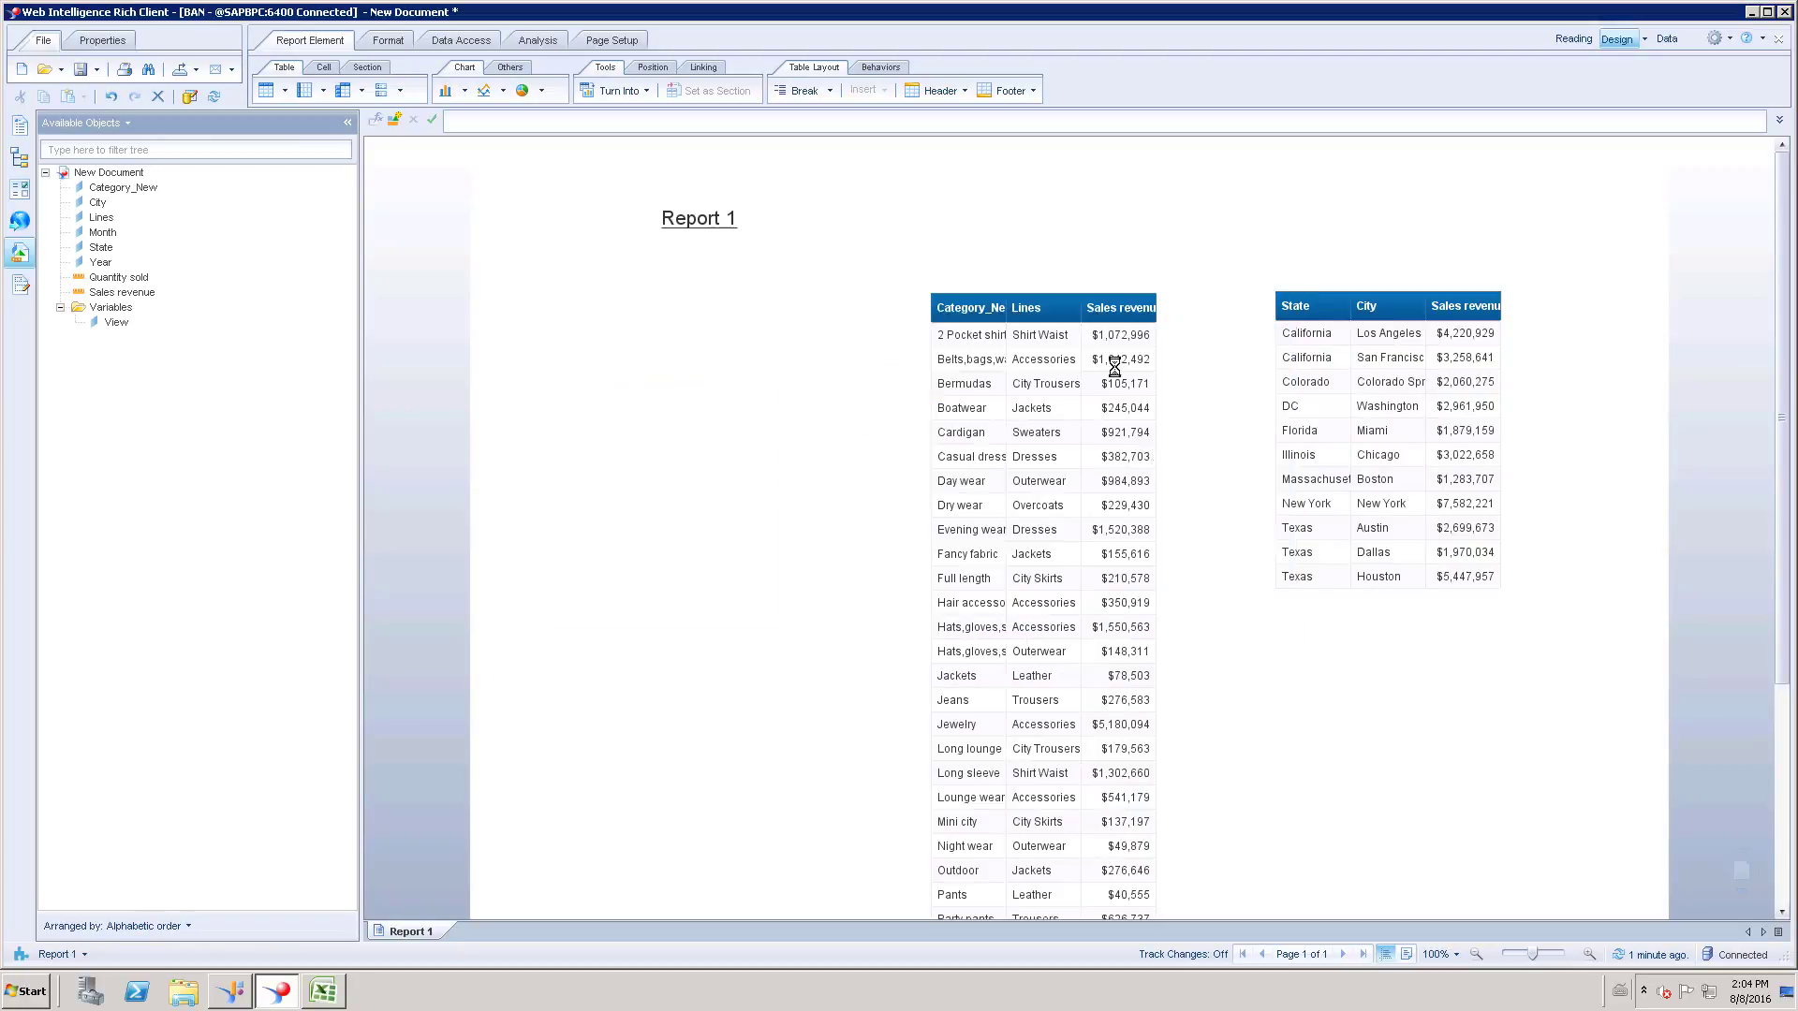
Hide the Category_New table when =[View]<>"Product".
right_click(994, 298)
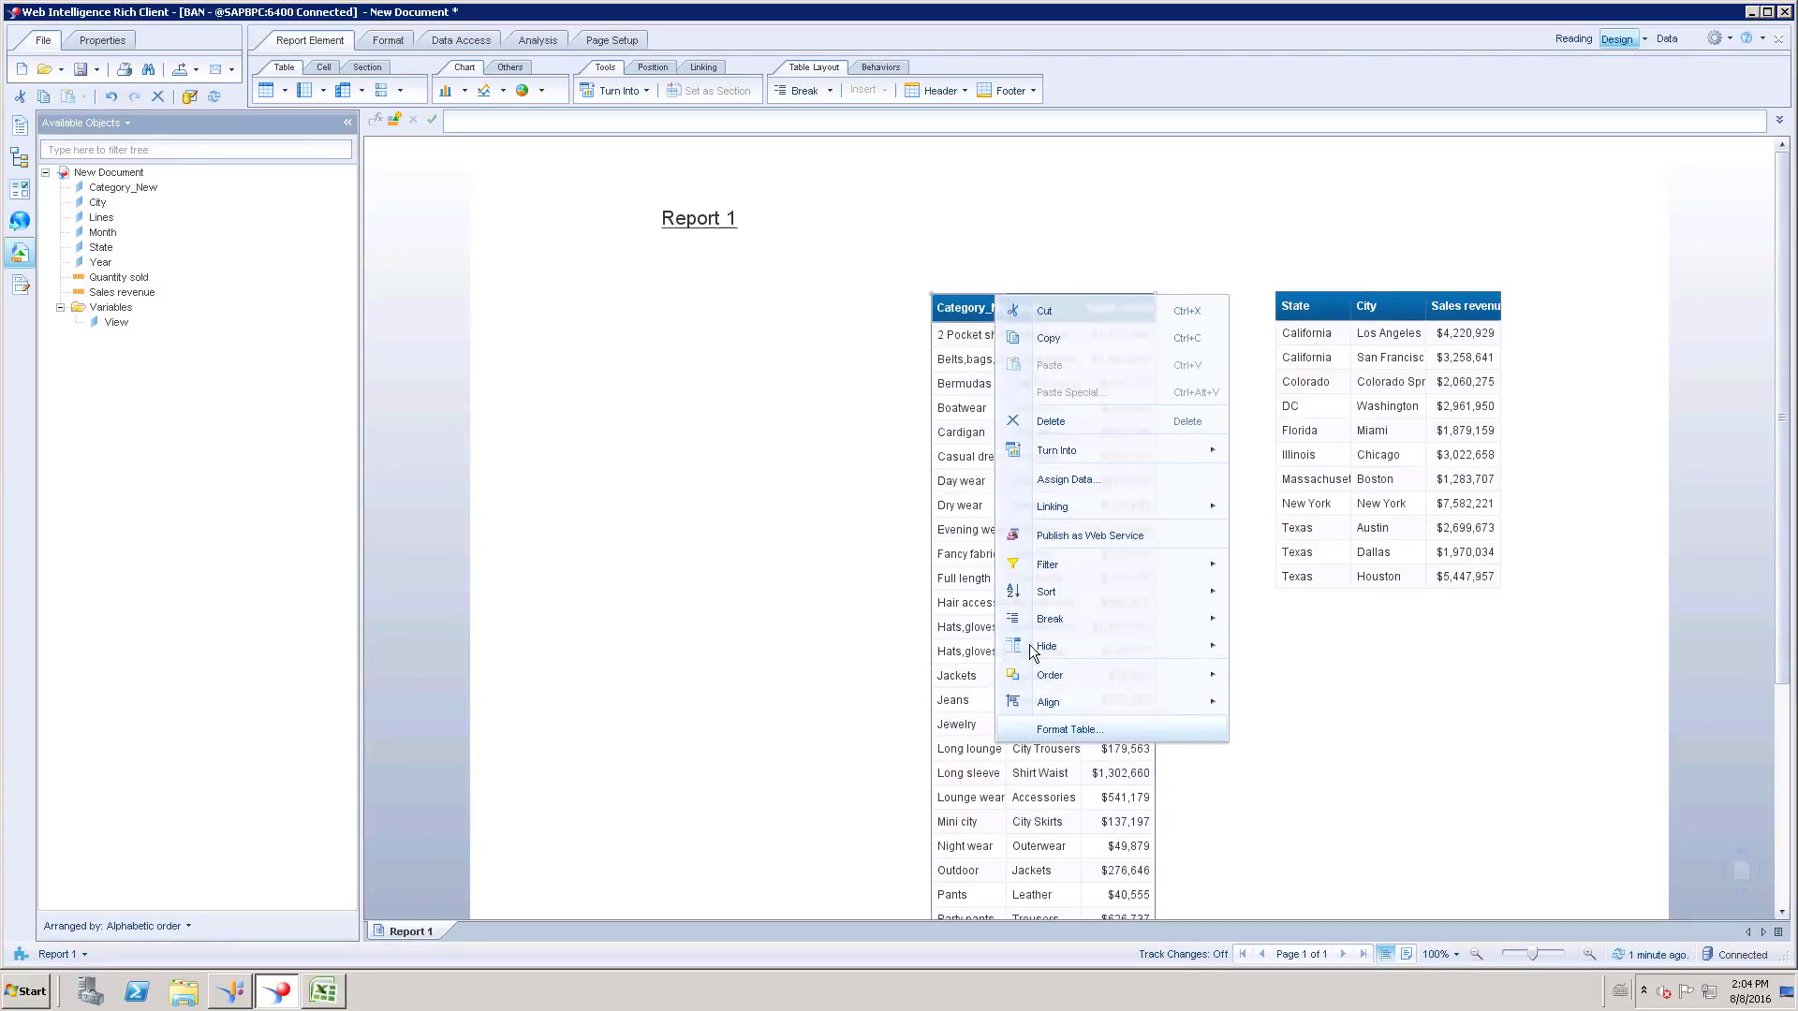
click(1077, 729)
click(727, 513)
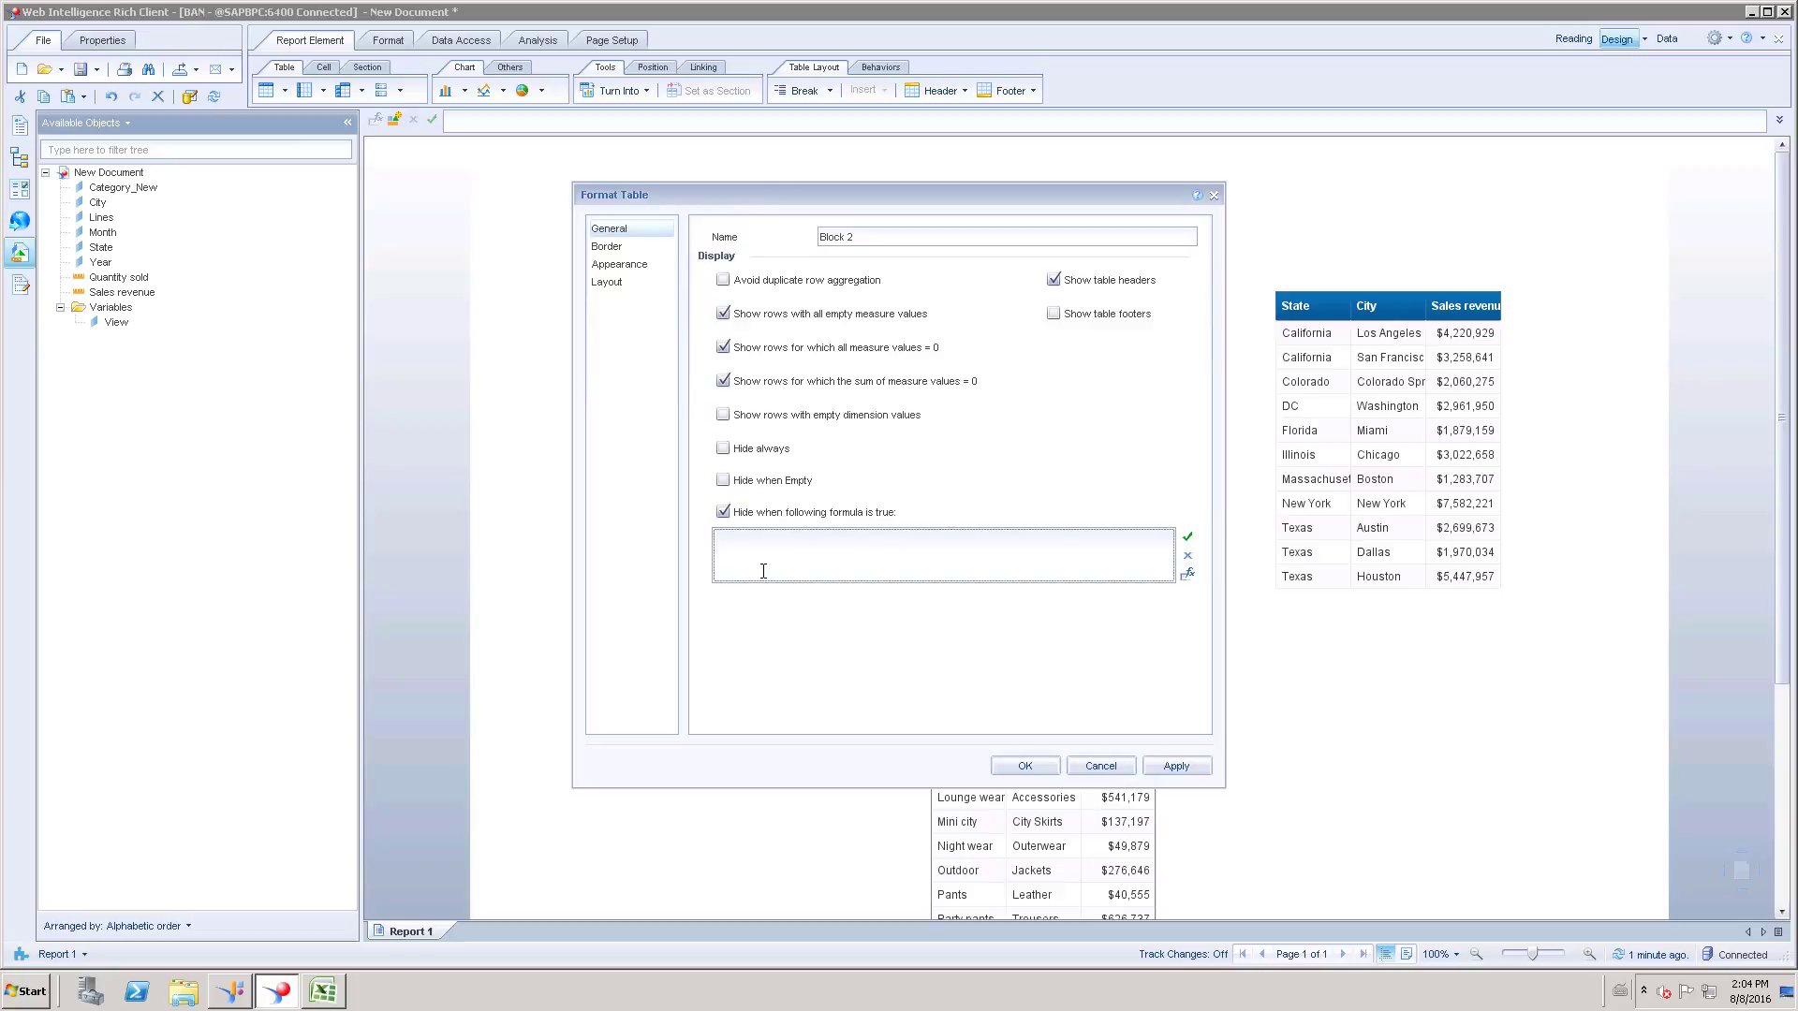
key(ctrl+v)
key(BackSpace)
key(BackSpace)
key(BackSpace)
key(BackSpace)
text(Product)
click(1024, 766)
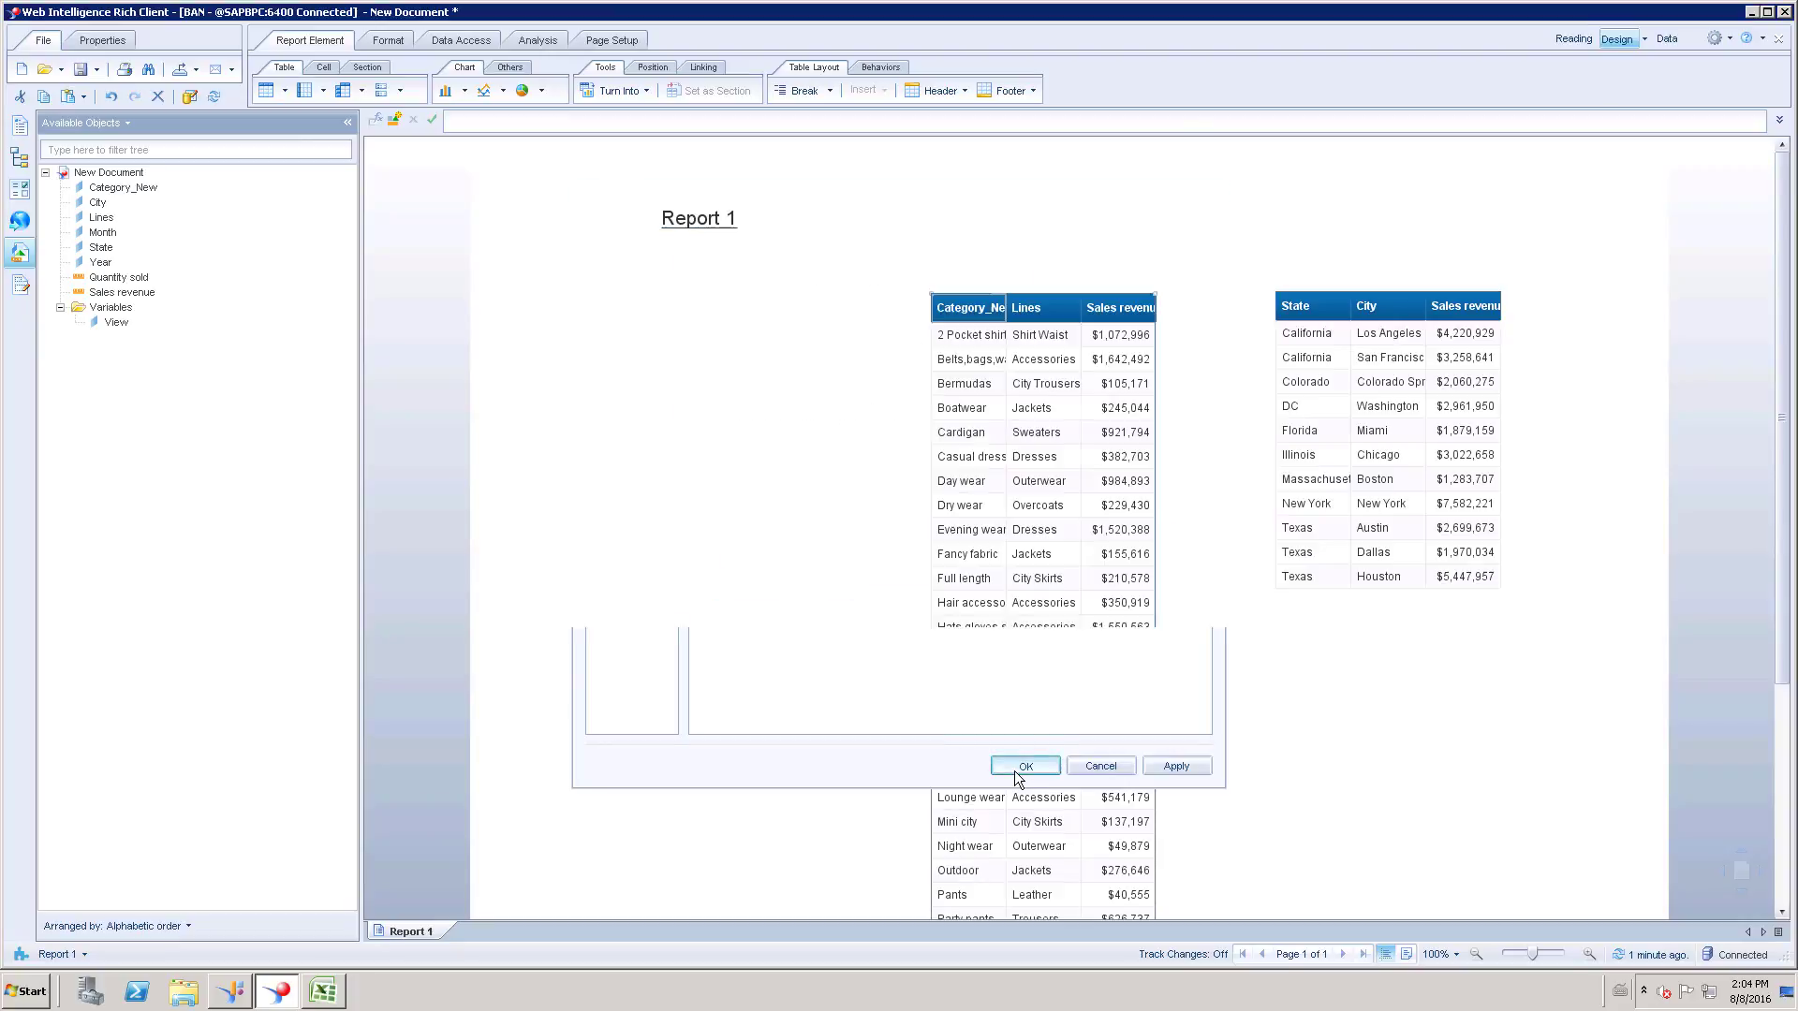
Hide the State table when =[View]<>"Country", validating the formula first.
right_click(1318, 291)
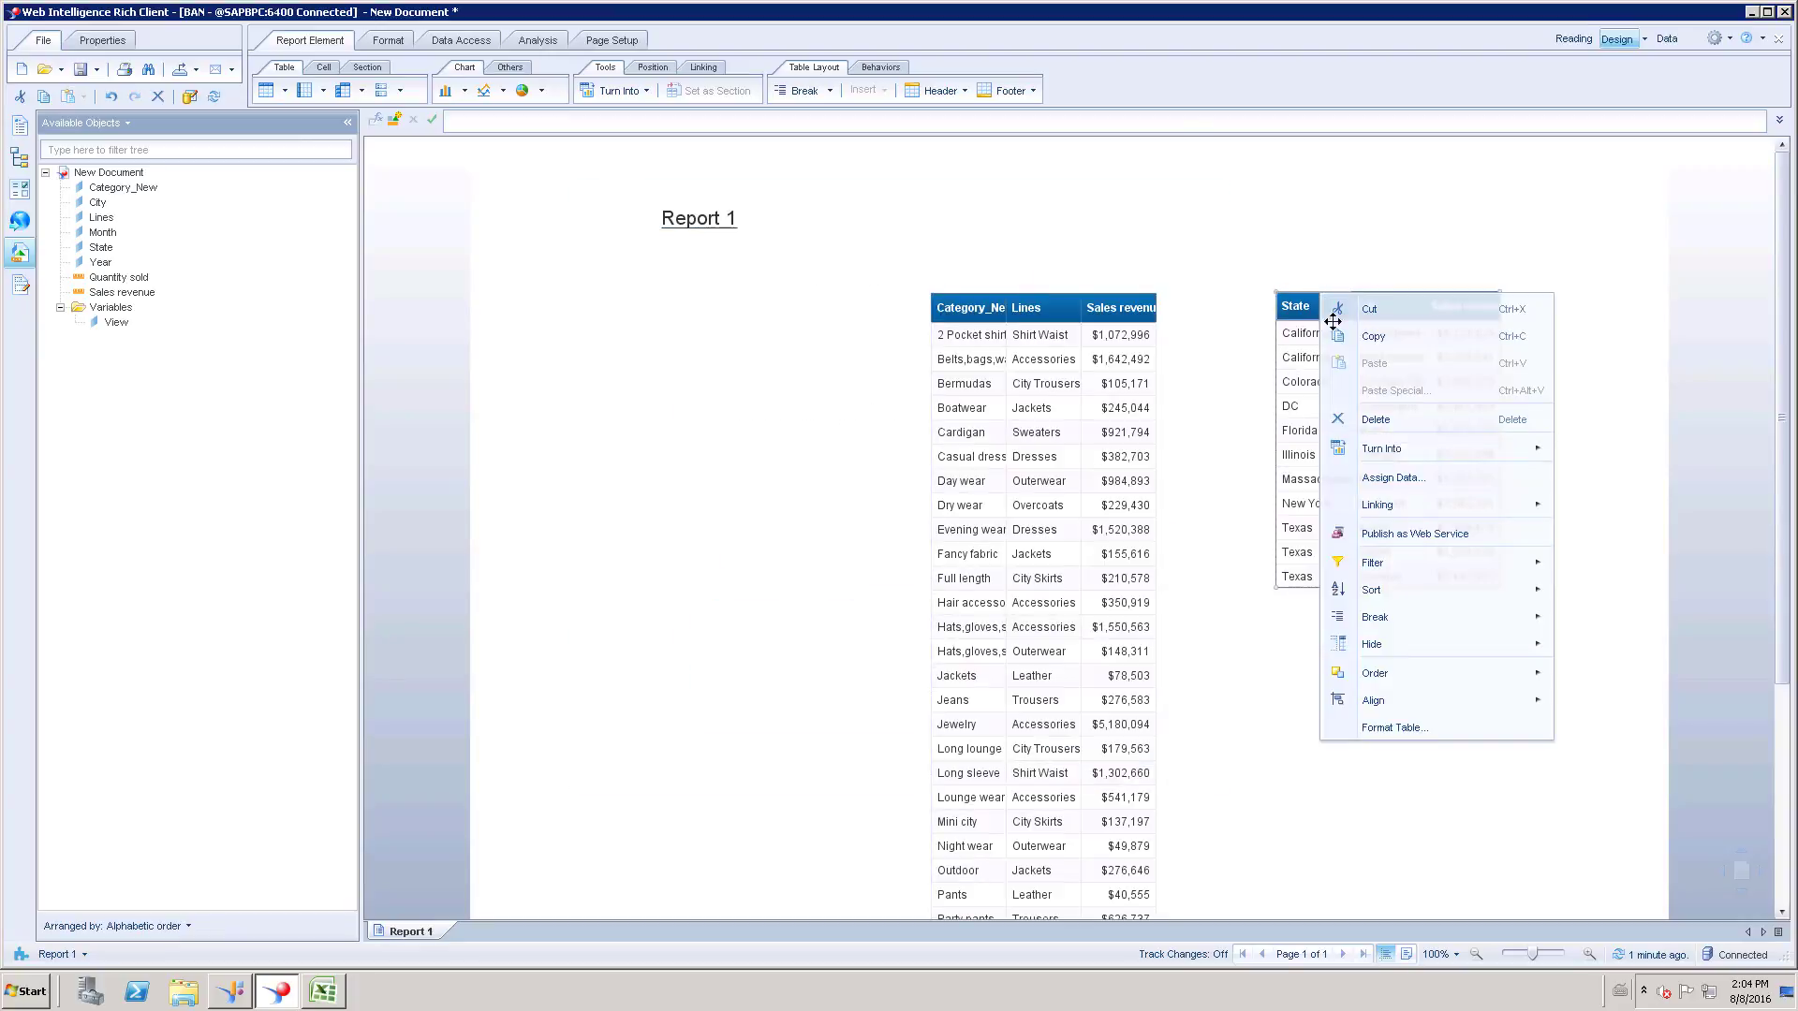
click(1376, 727)
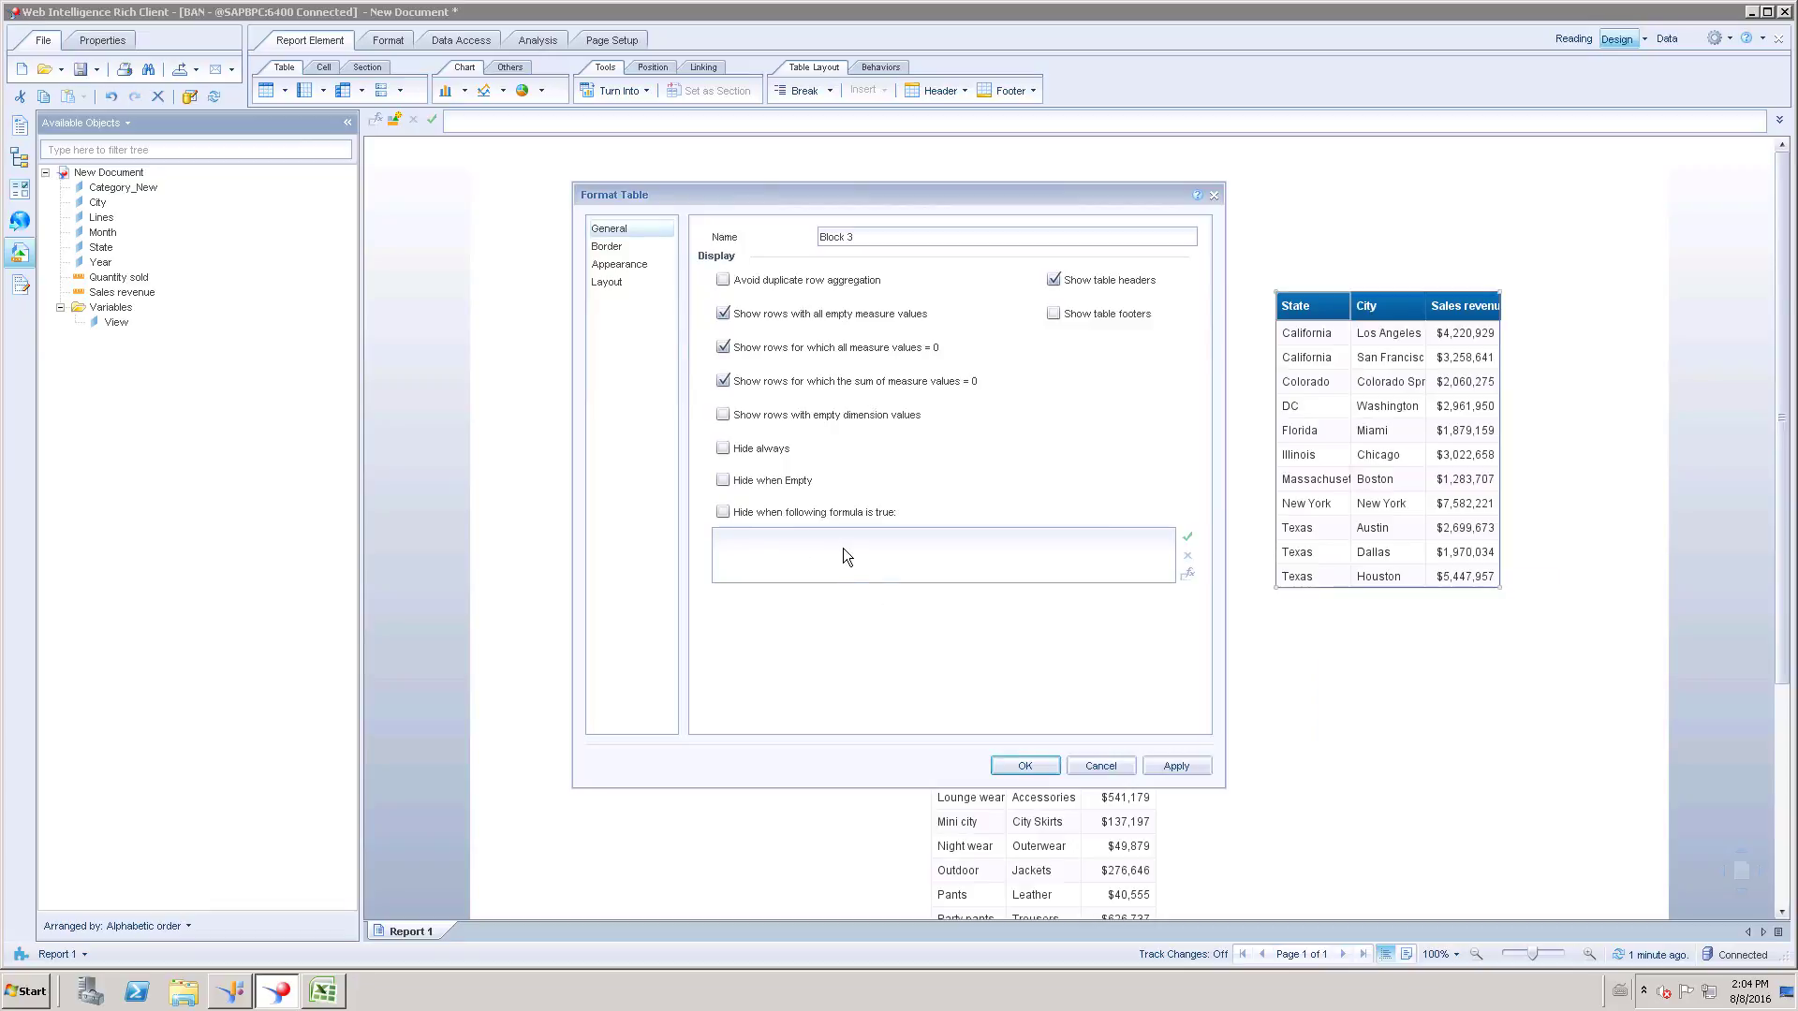
click(723, 511)
click(784, 542)
text(=[View]<>"Year")
drag(792, 538, 769, 537)
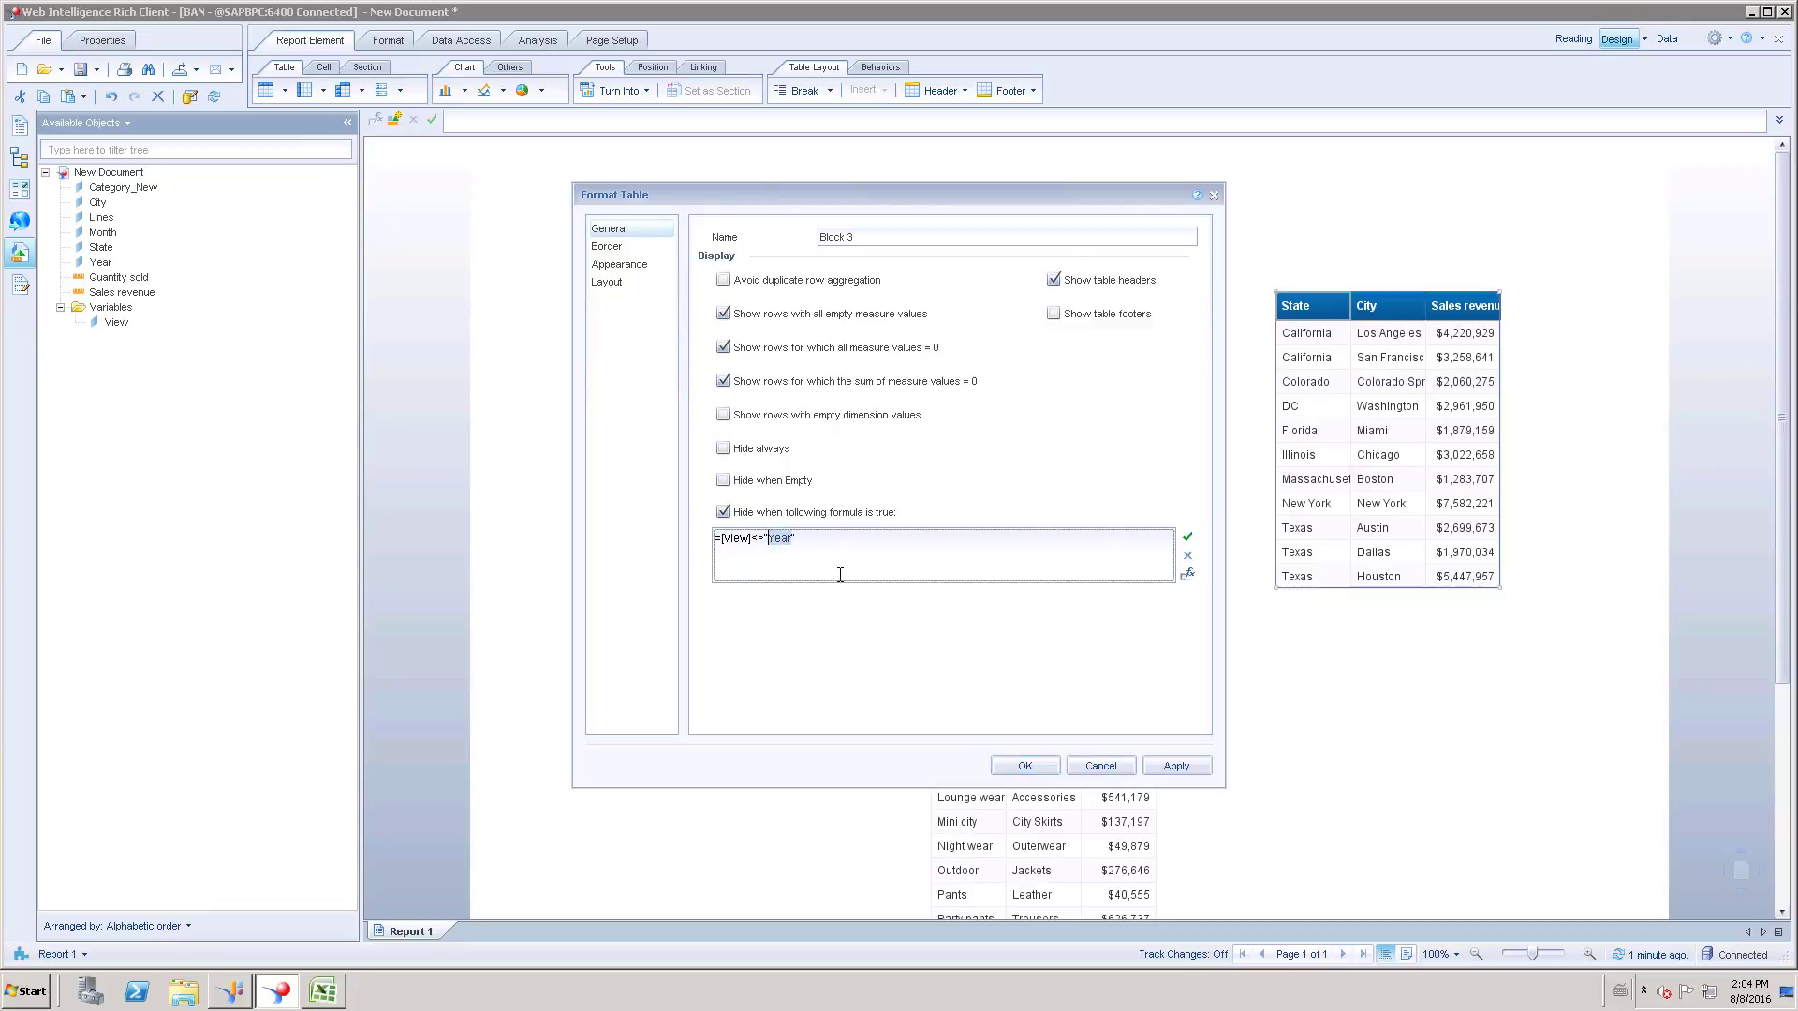
text(Country)
click(1187, 538)
click(1023, 767)
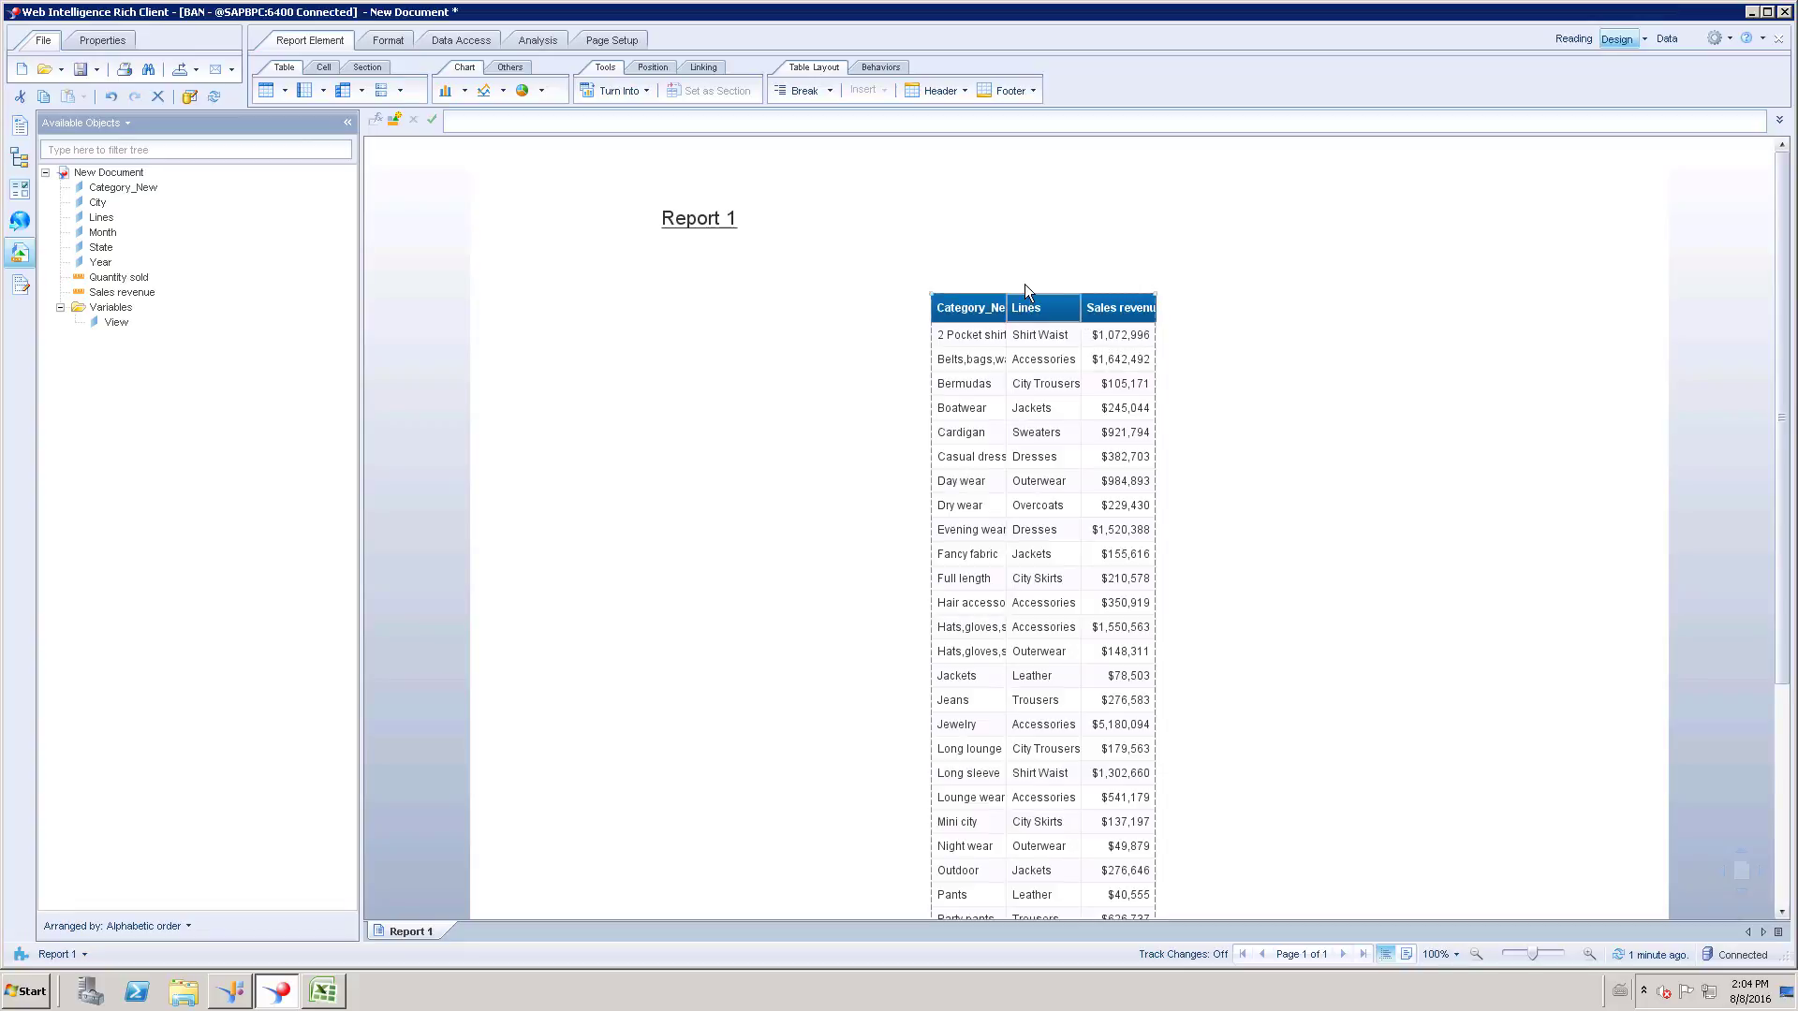
Move the Category_New table to the page's left and rerun with Country as View.
drag(969, 289, 604, 279)
click(214, 98)
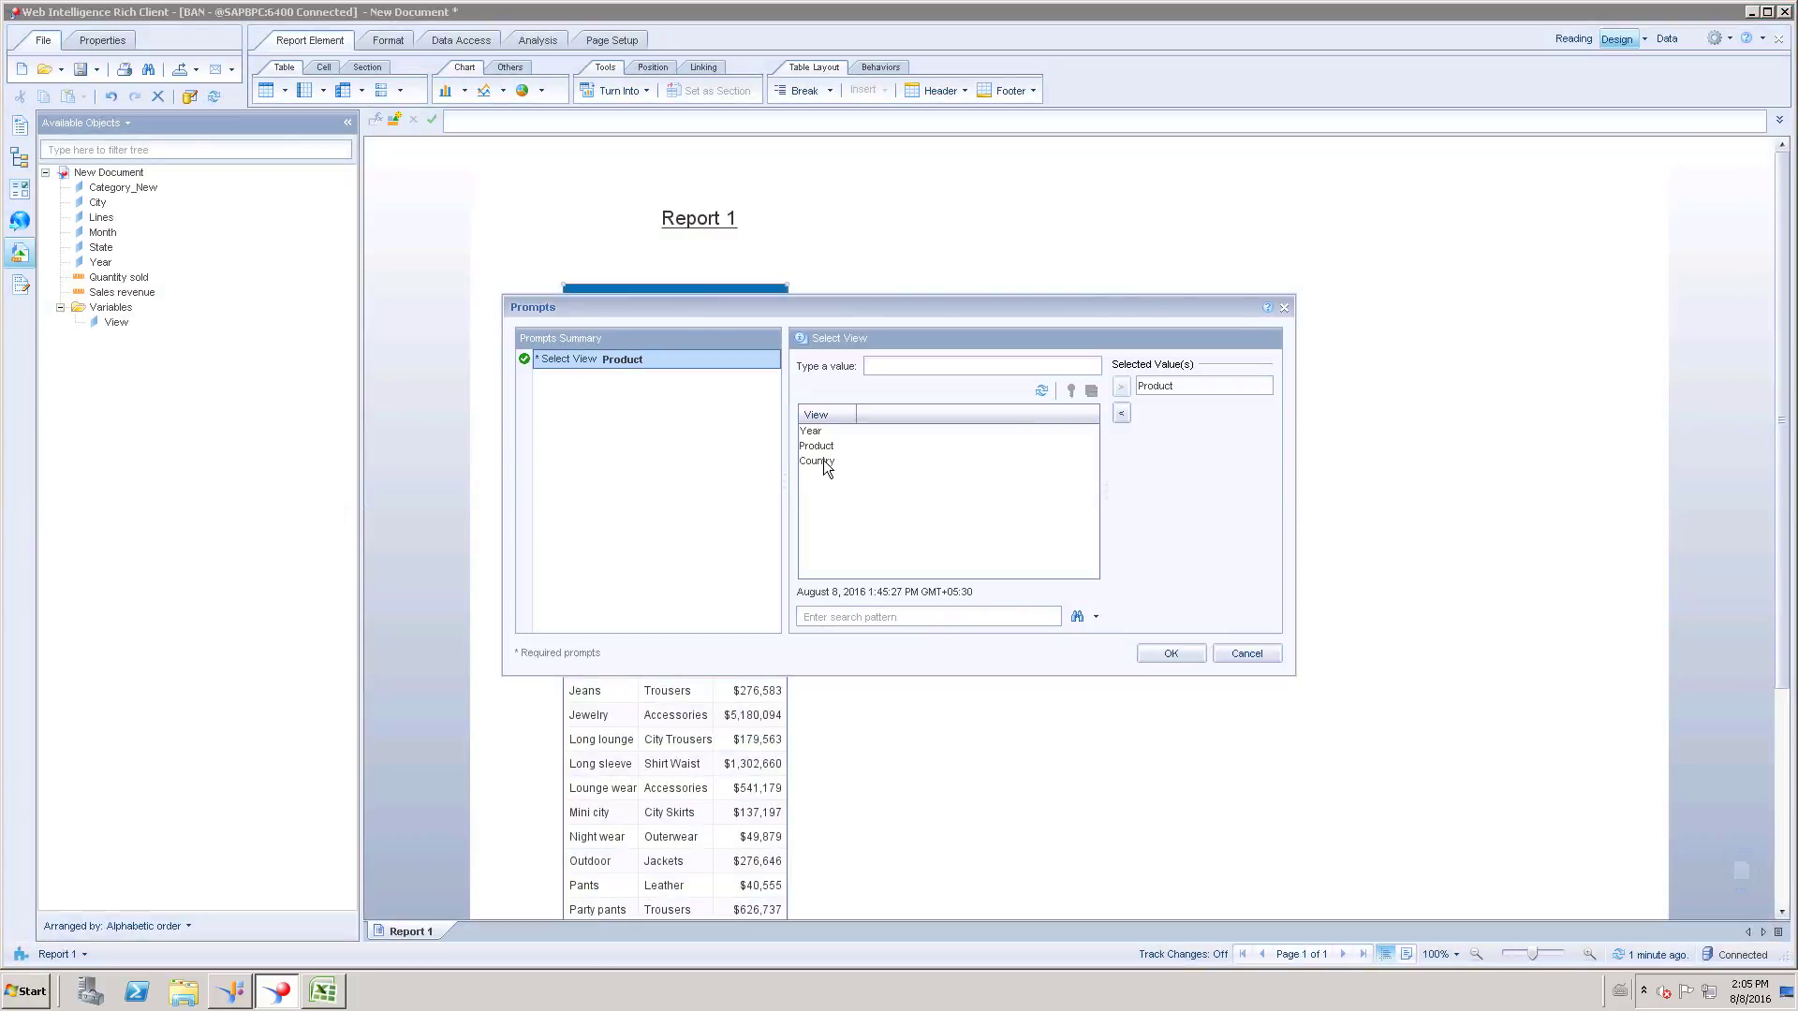
click(817, 461)
double_click(817, 462)
click(1170, 653)
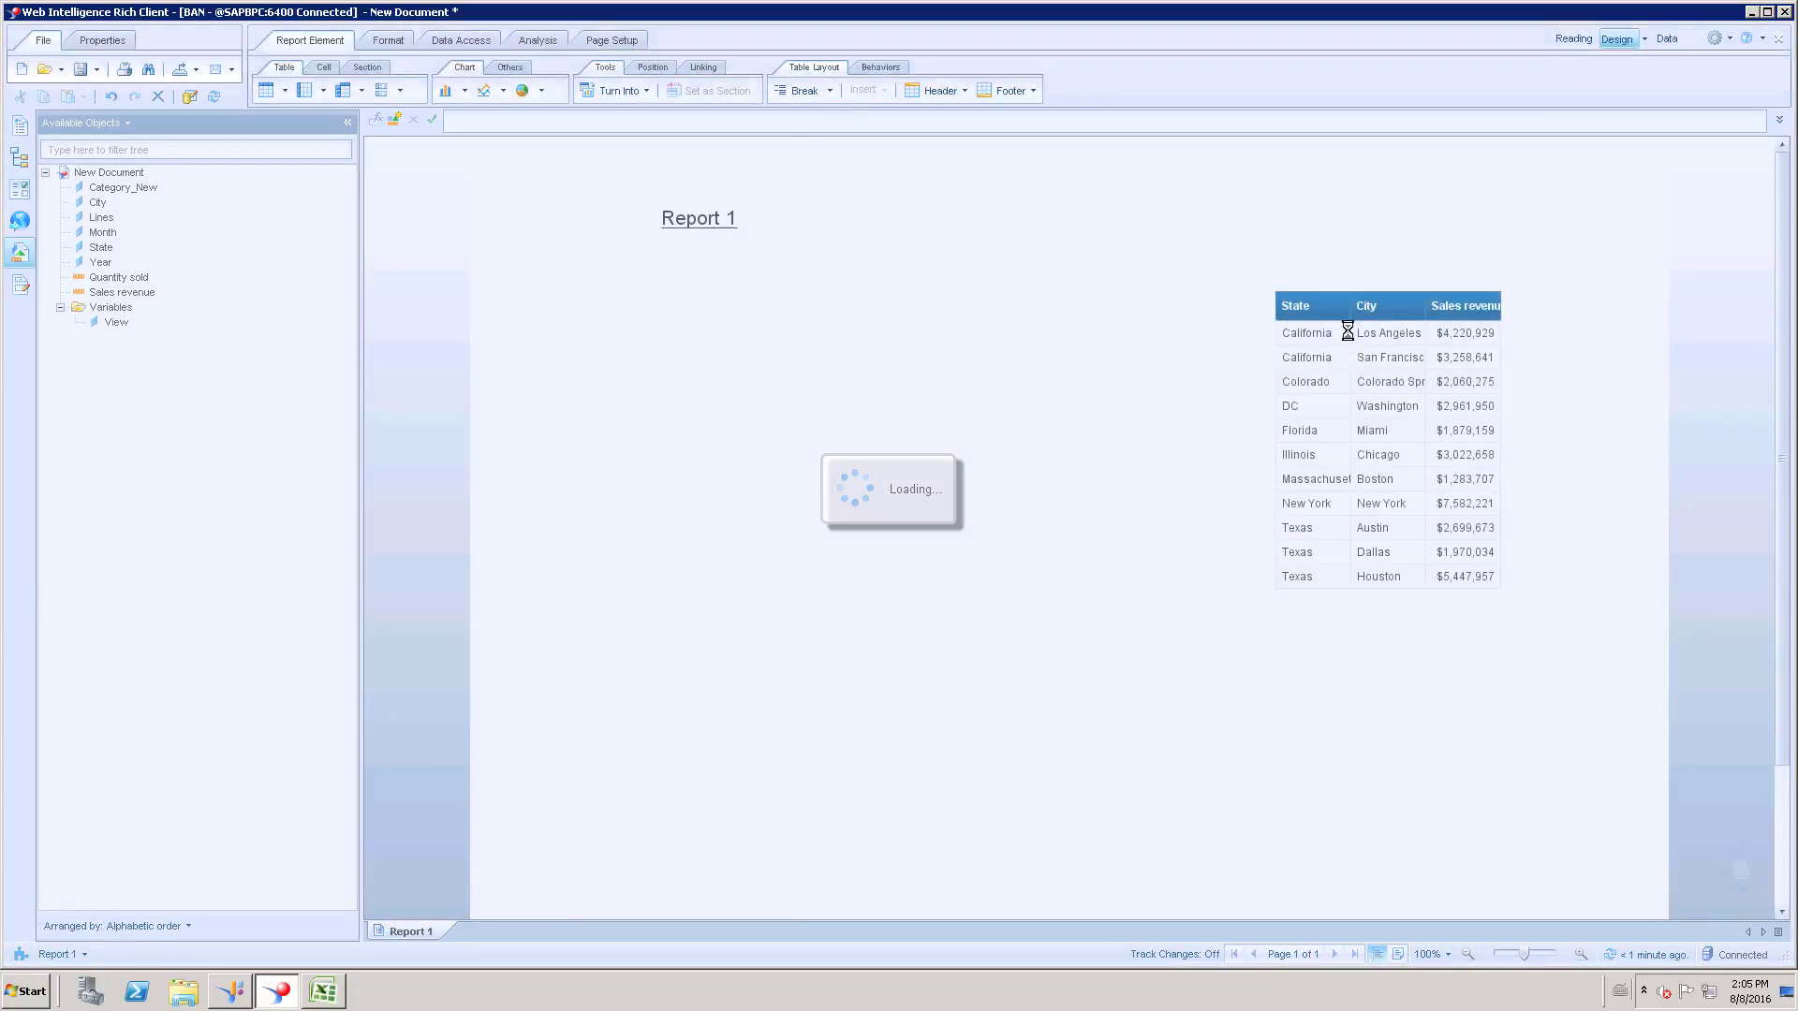
Move the State table to the page's left and rerun the report with Country.
drag(1339, 289, 577, 304)
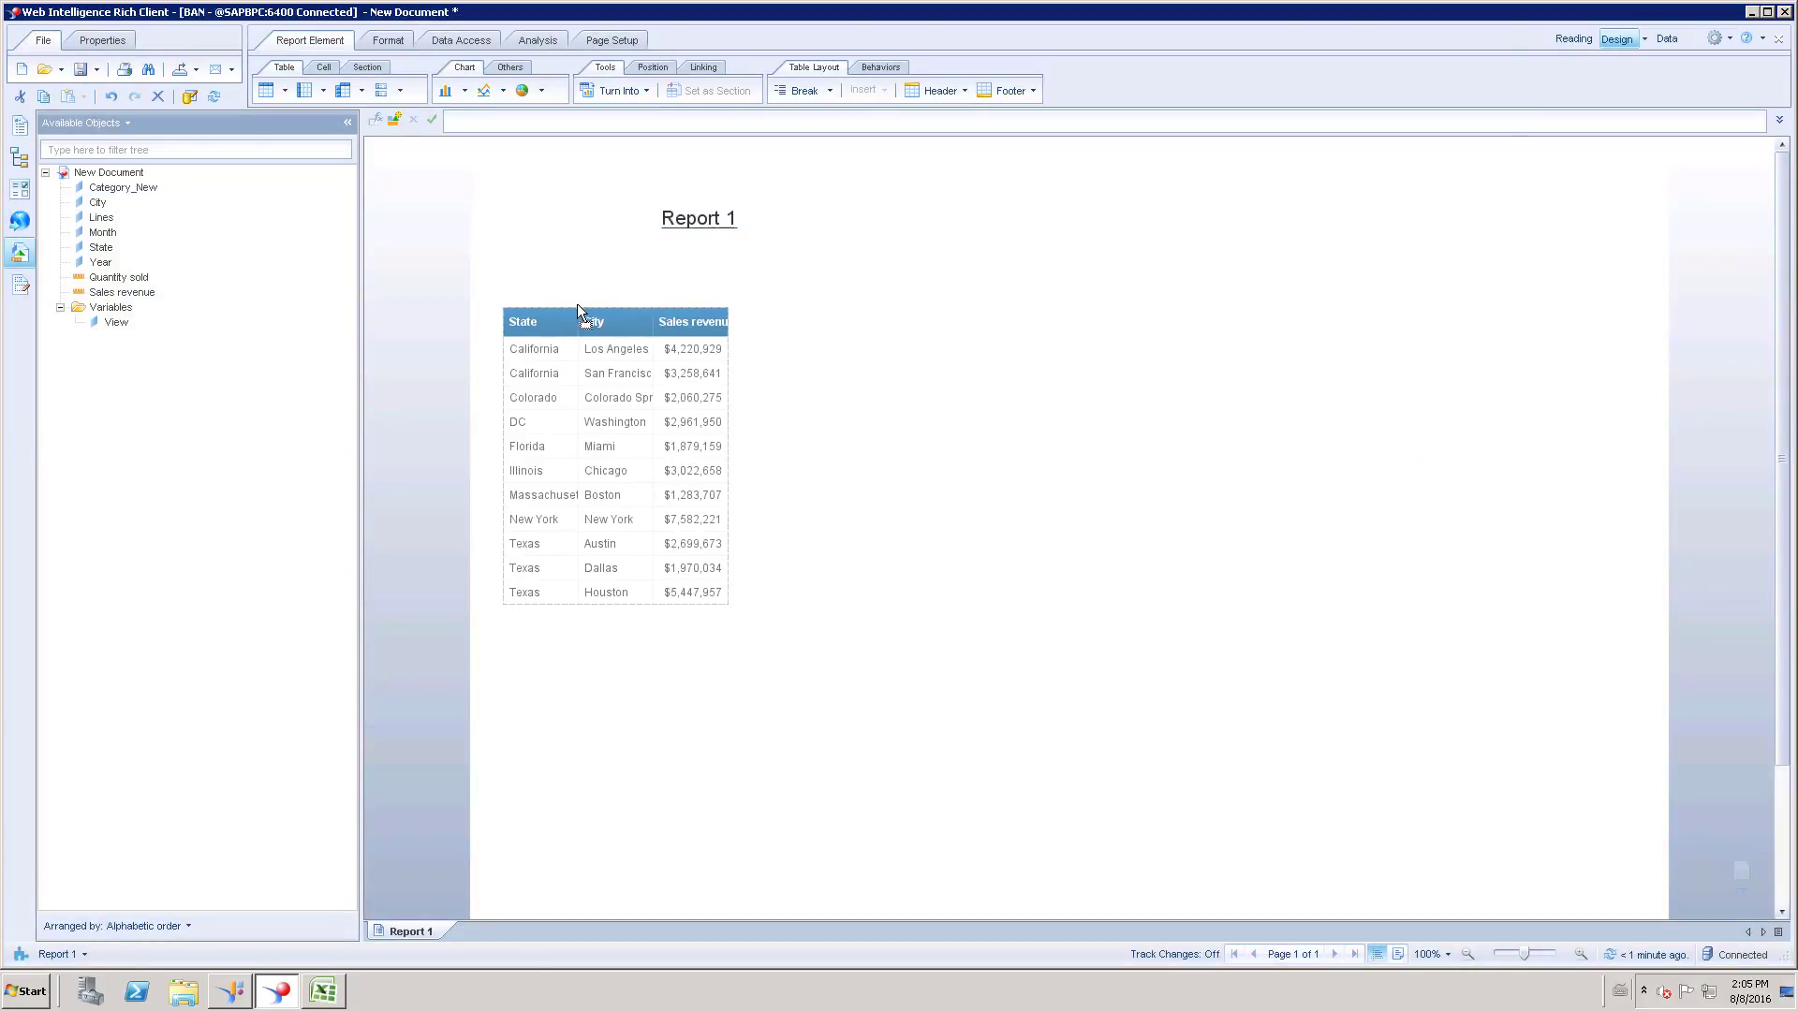
click(213, 97)
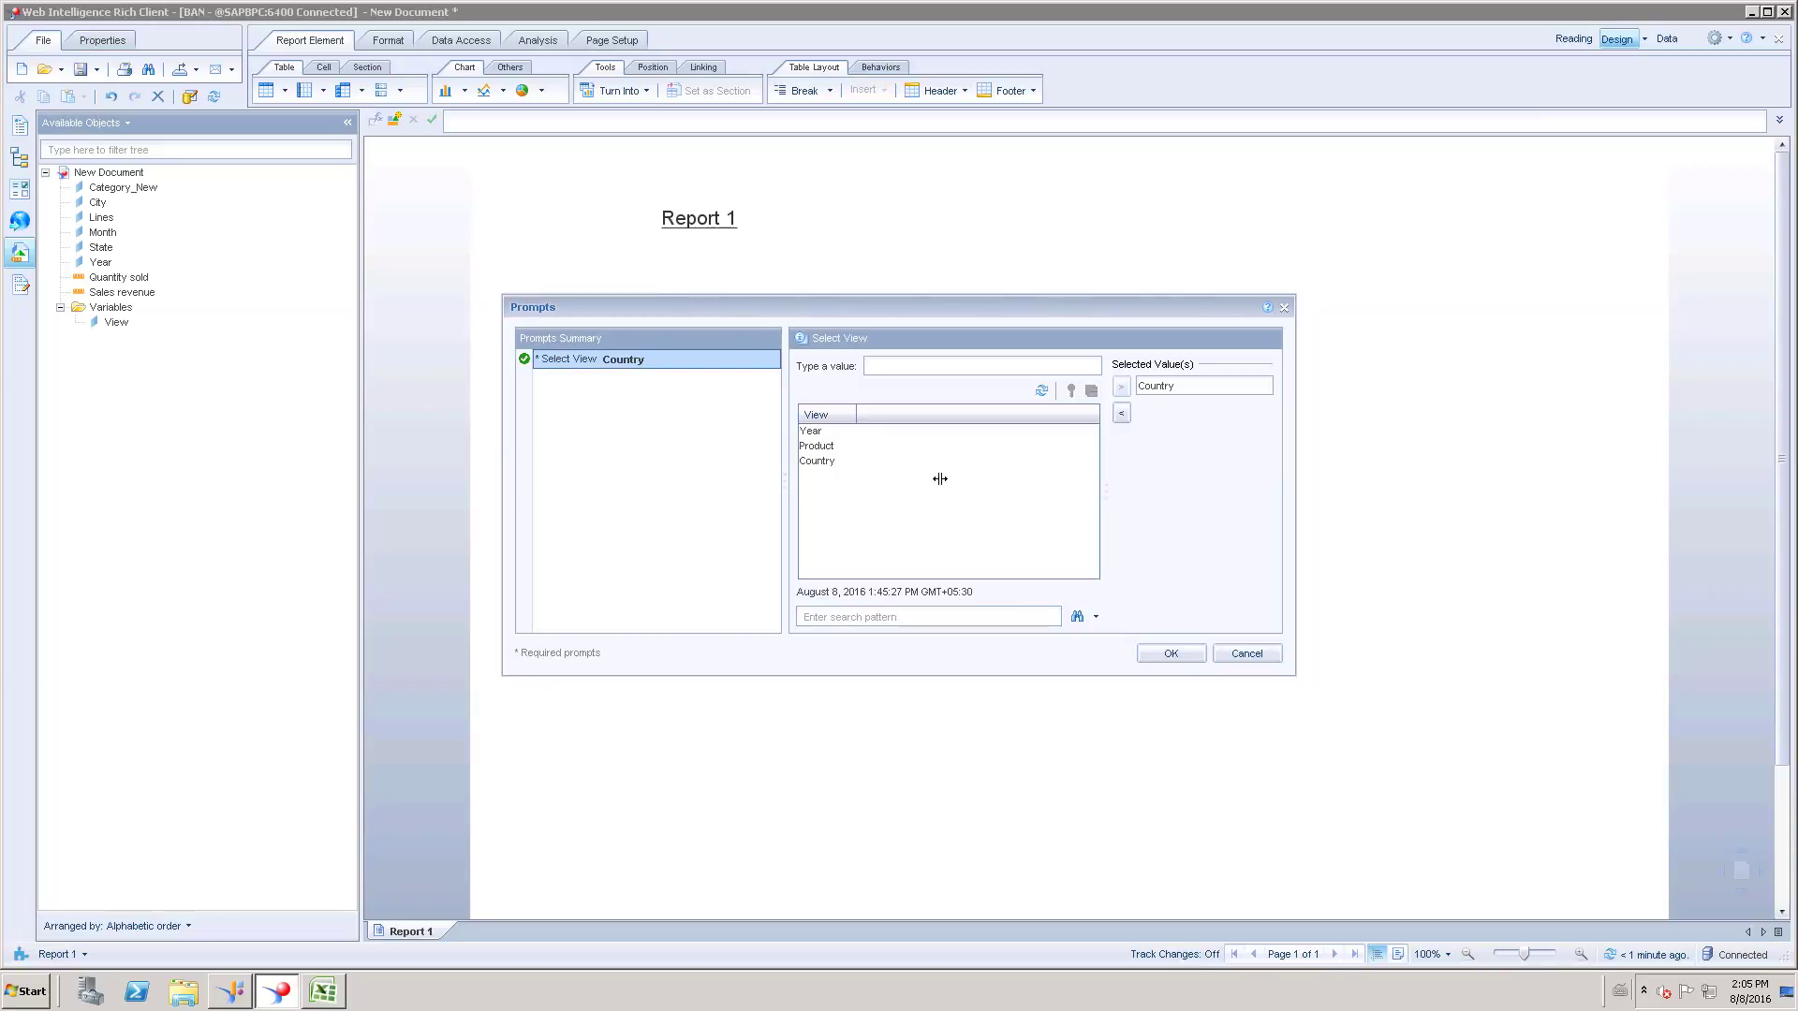
click(1171, 650)
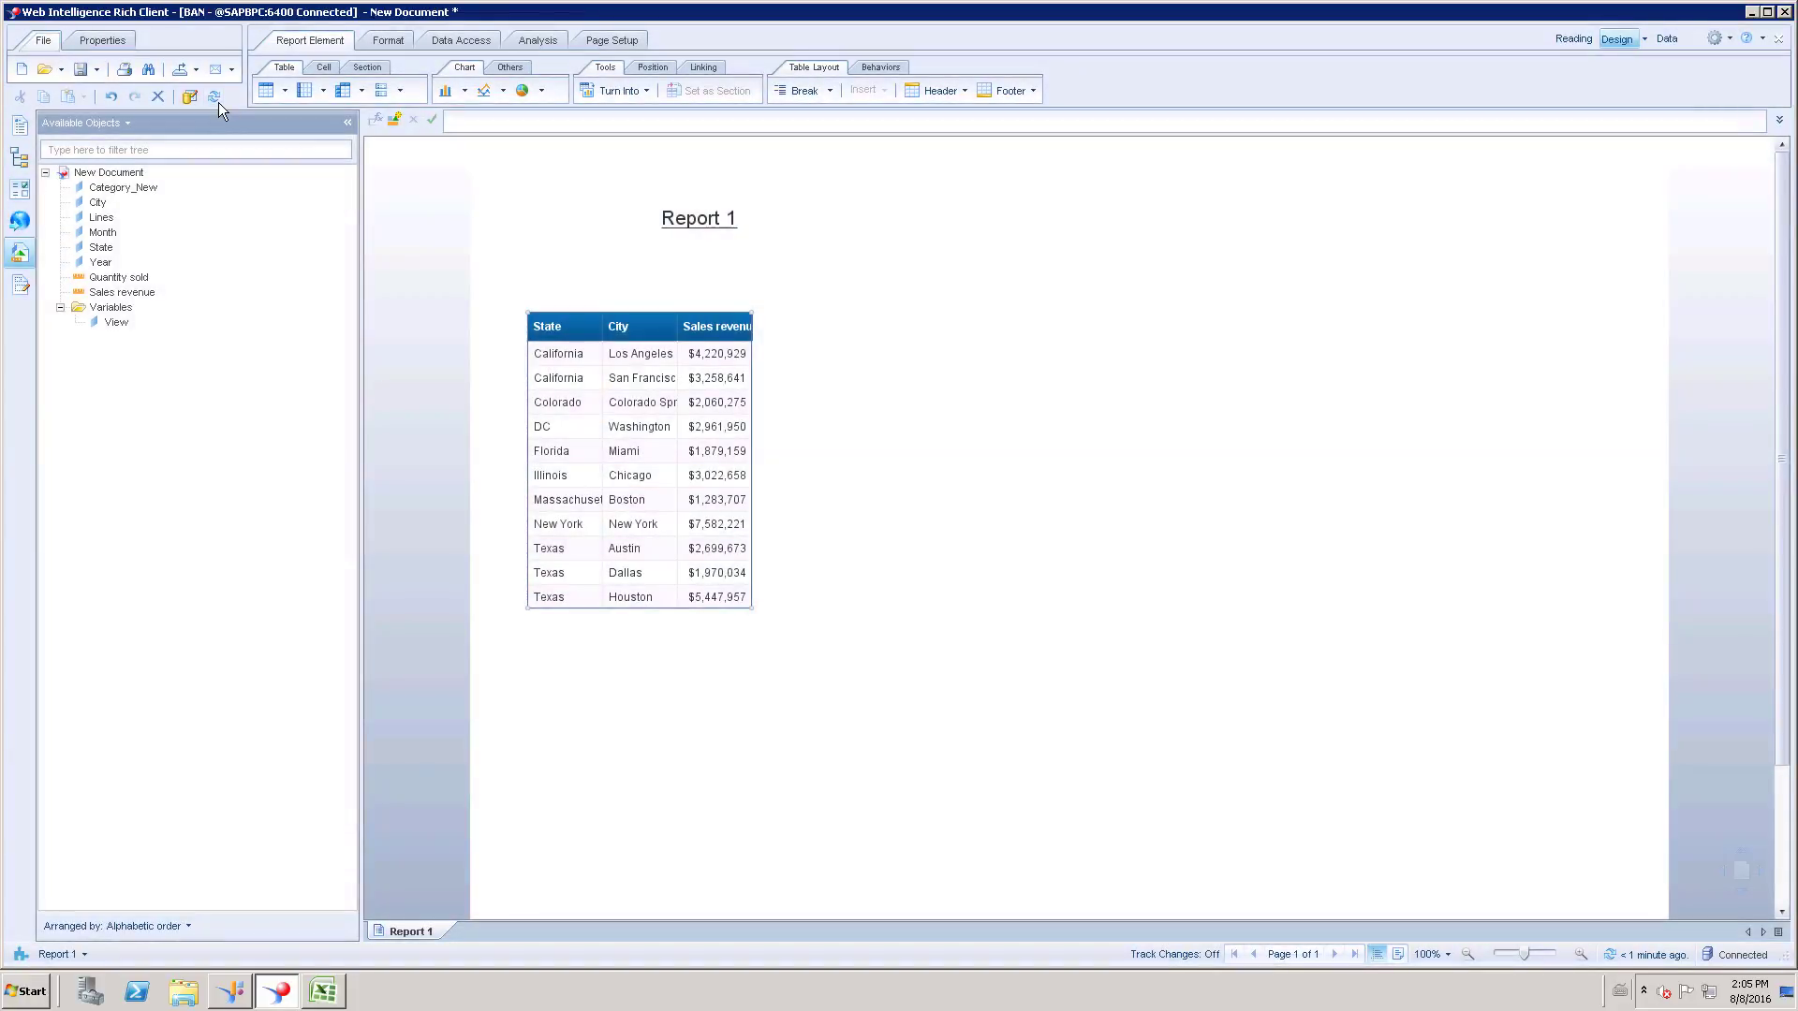
click(214, 97)
Rerun the report with Year as the View answer, then deselect the table.
double_click(811, 430)
click(1168, 653)
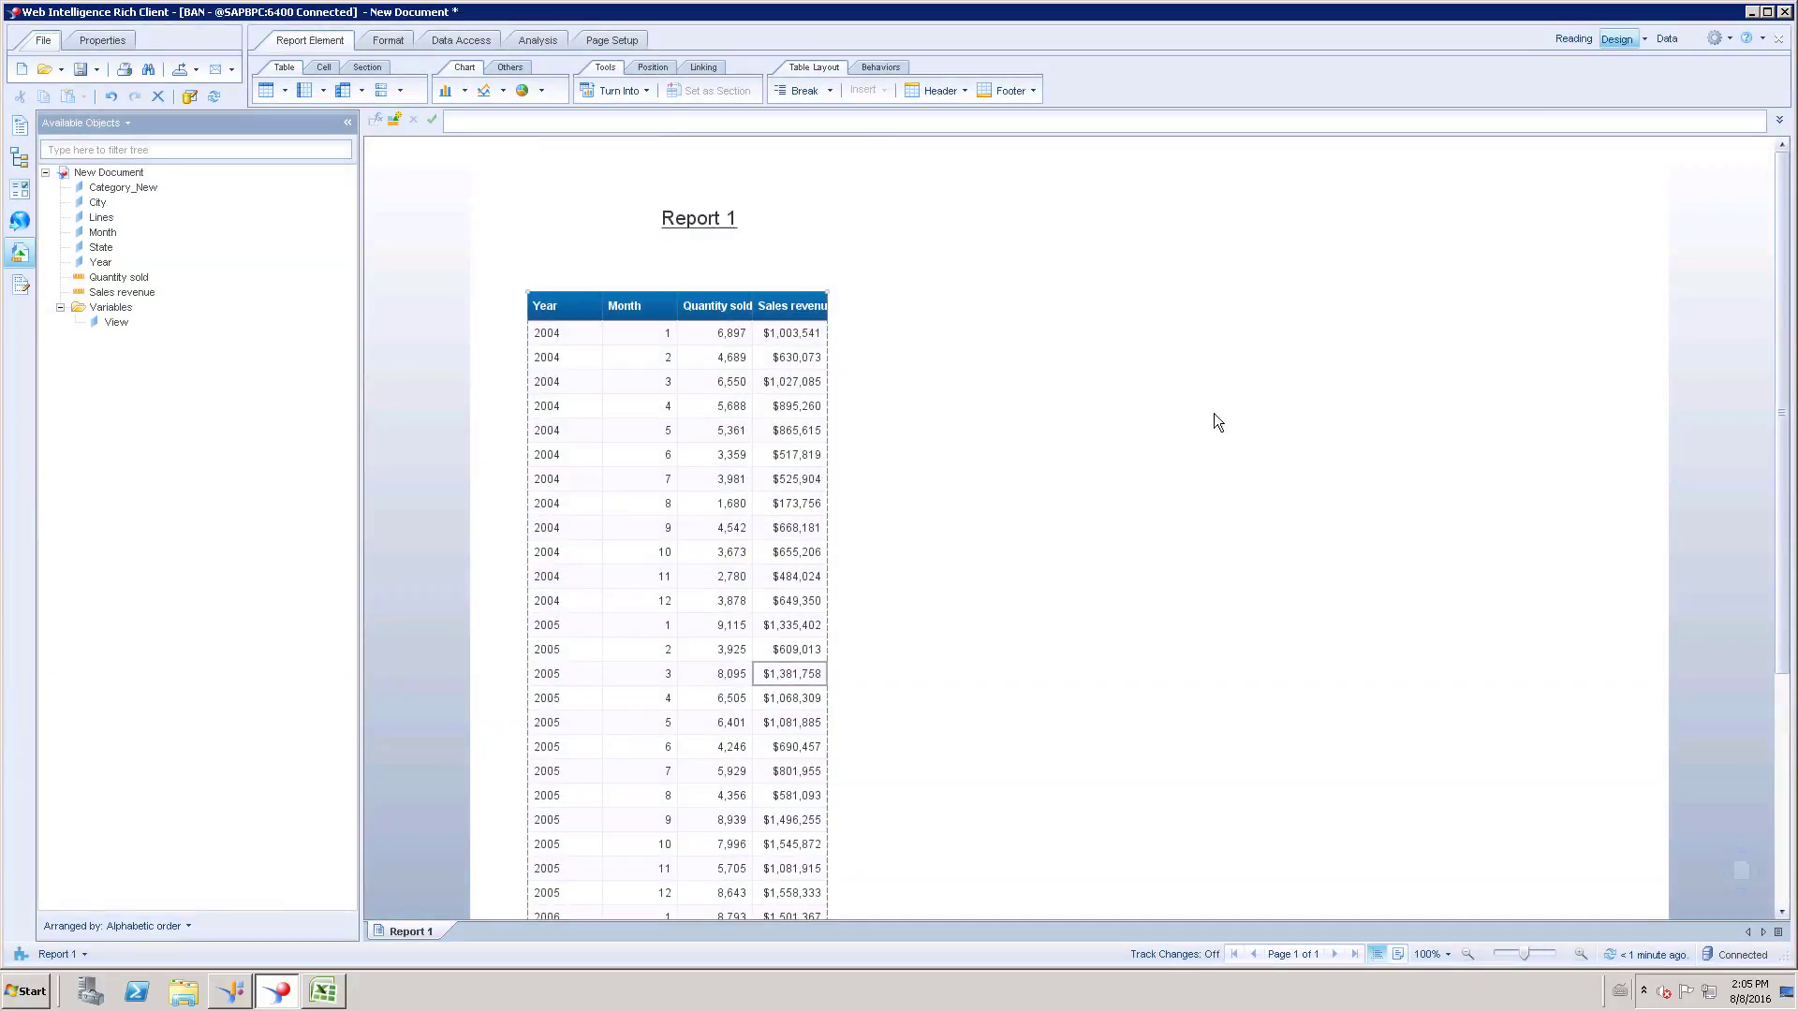
click(1214, 413)
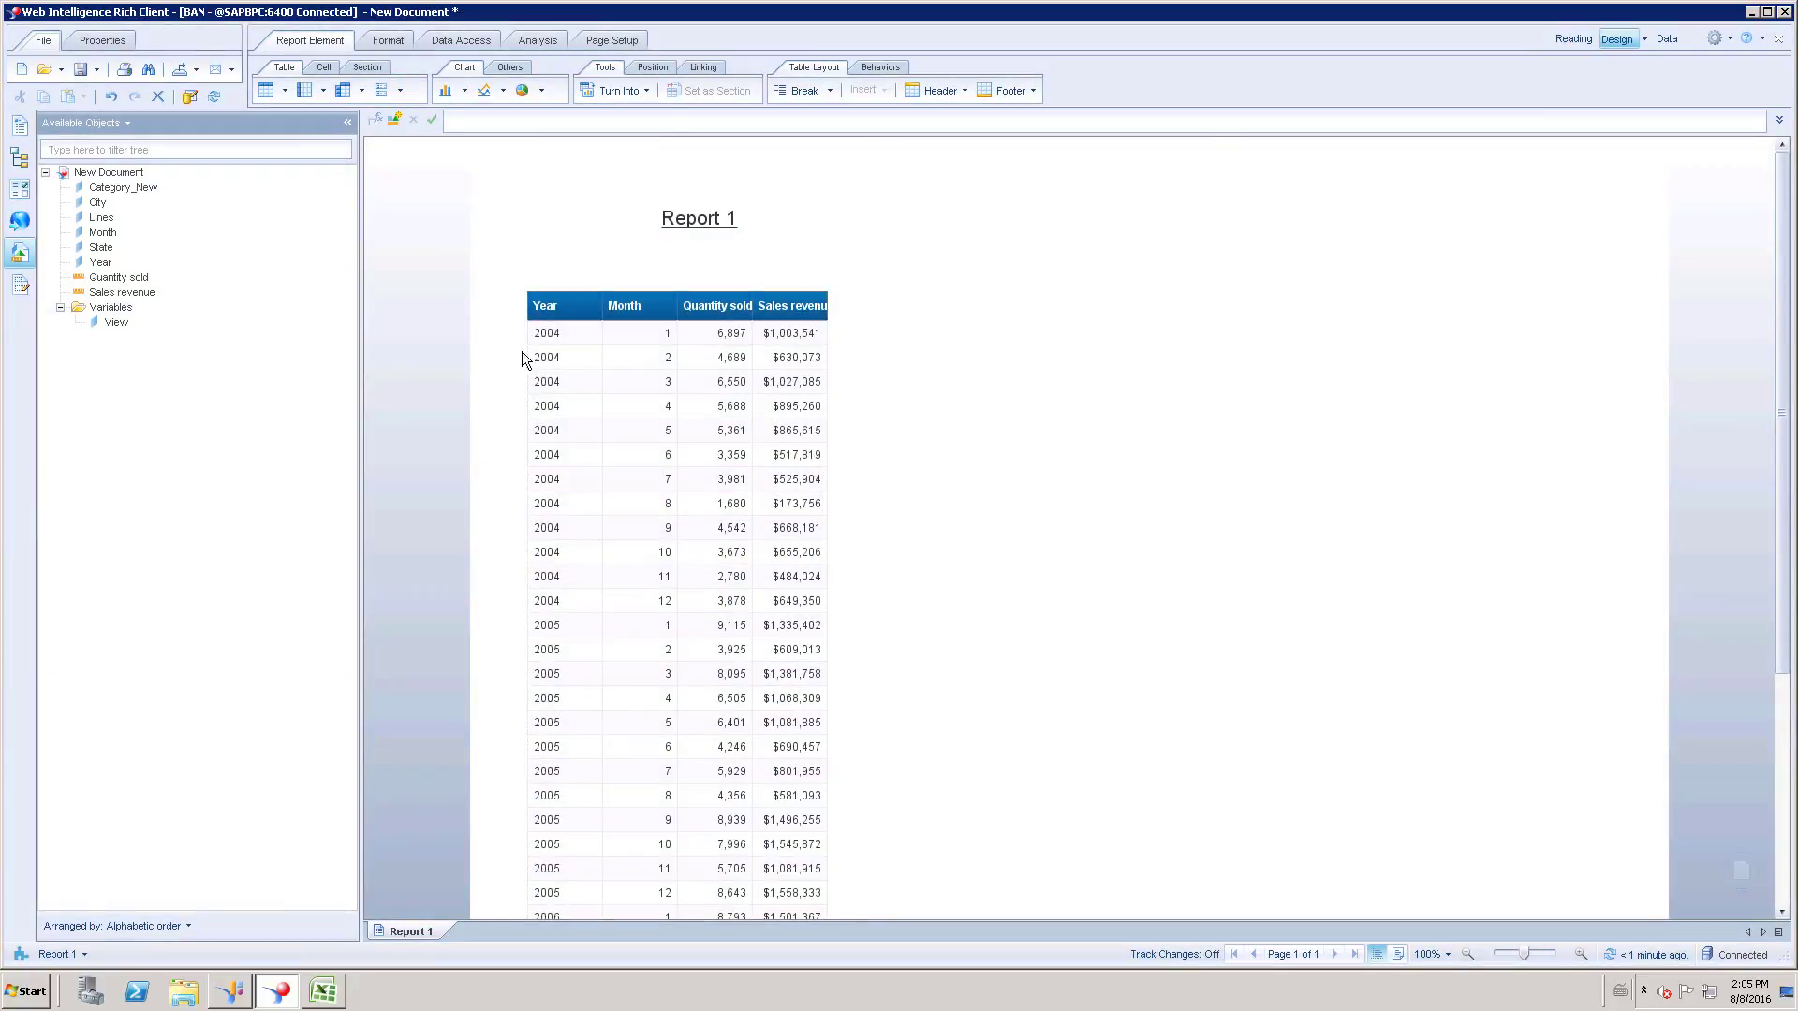
click(1225, 331)
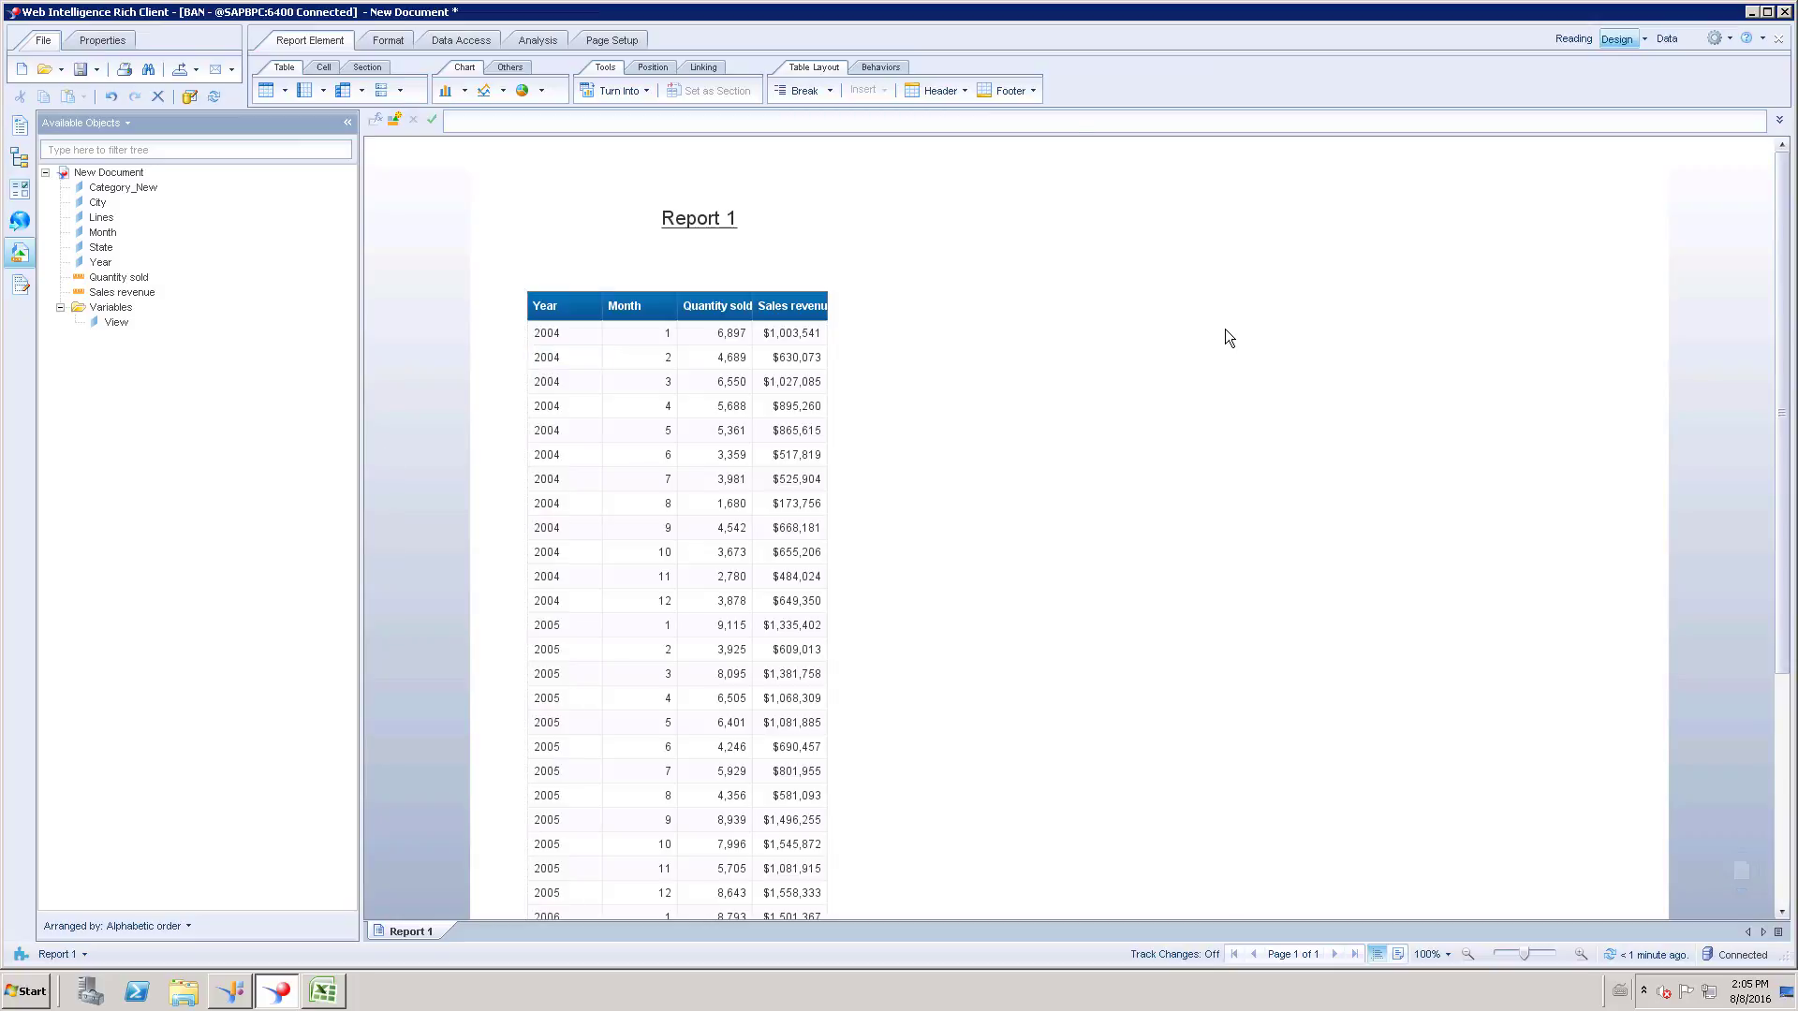